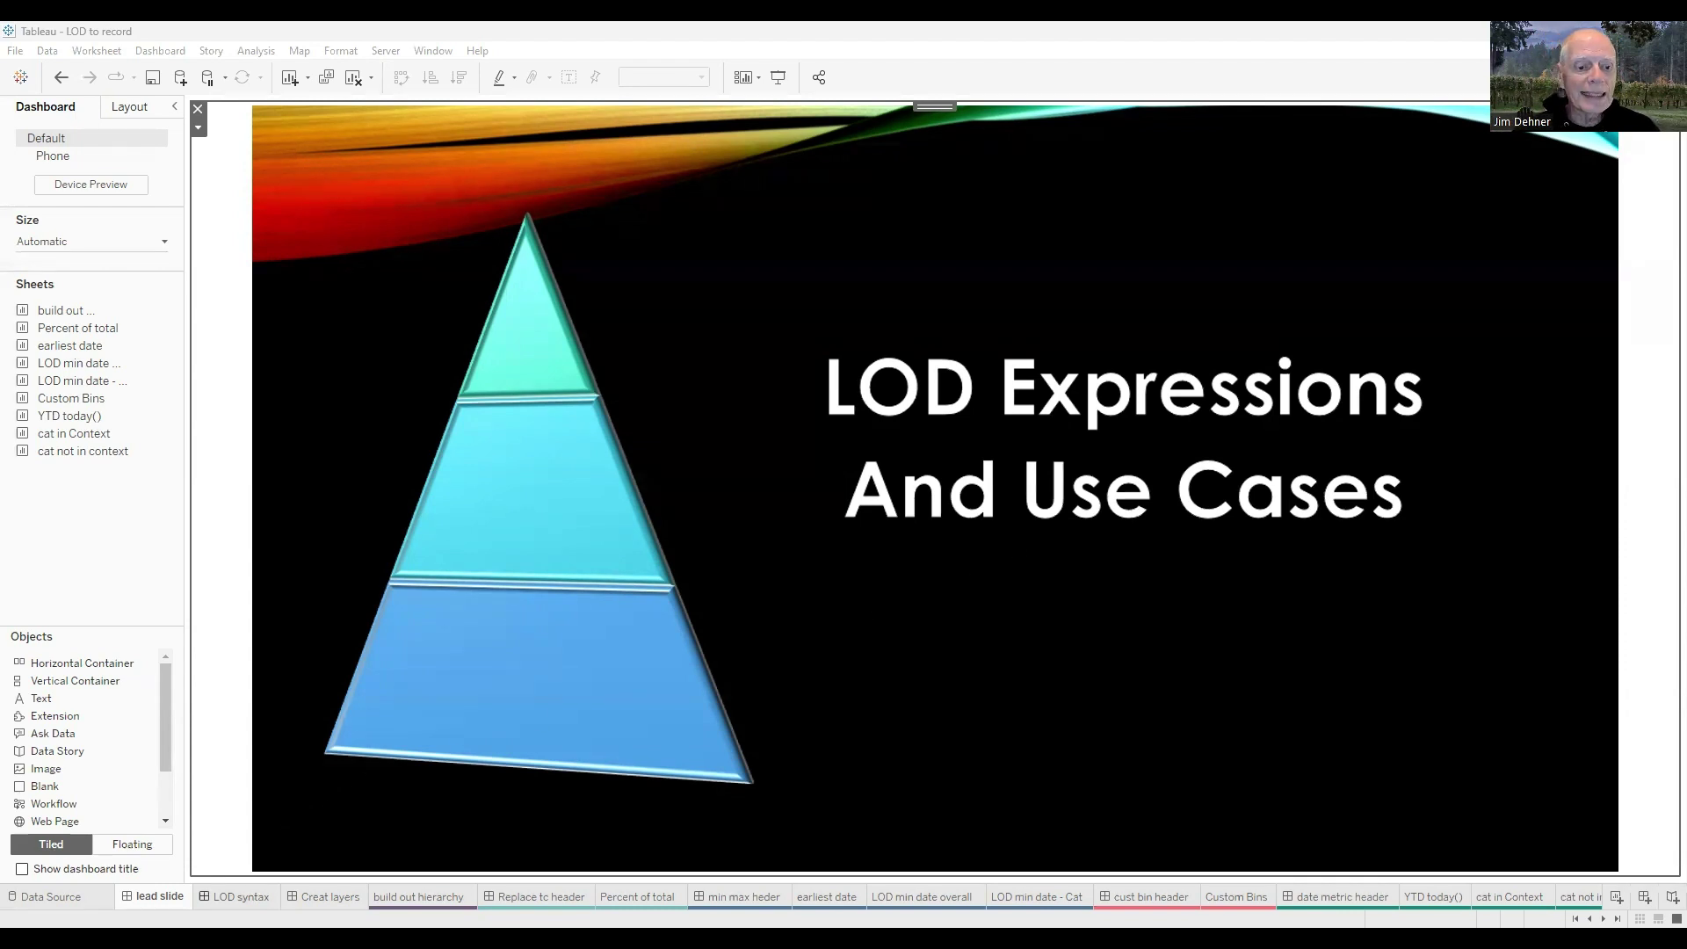
- Page through the LOD syntax and Creat layers dashboards, open the build out hierarchy sheet and search its data fields for "1"
key(ctrl+Tab)
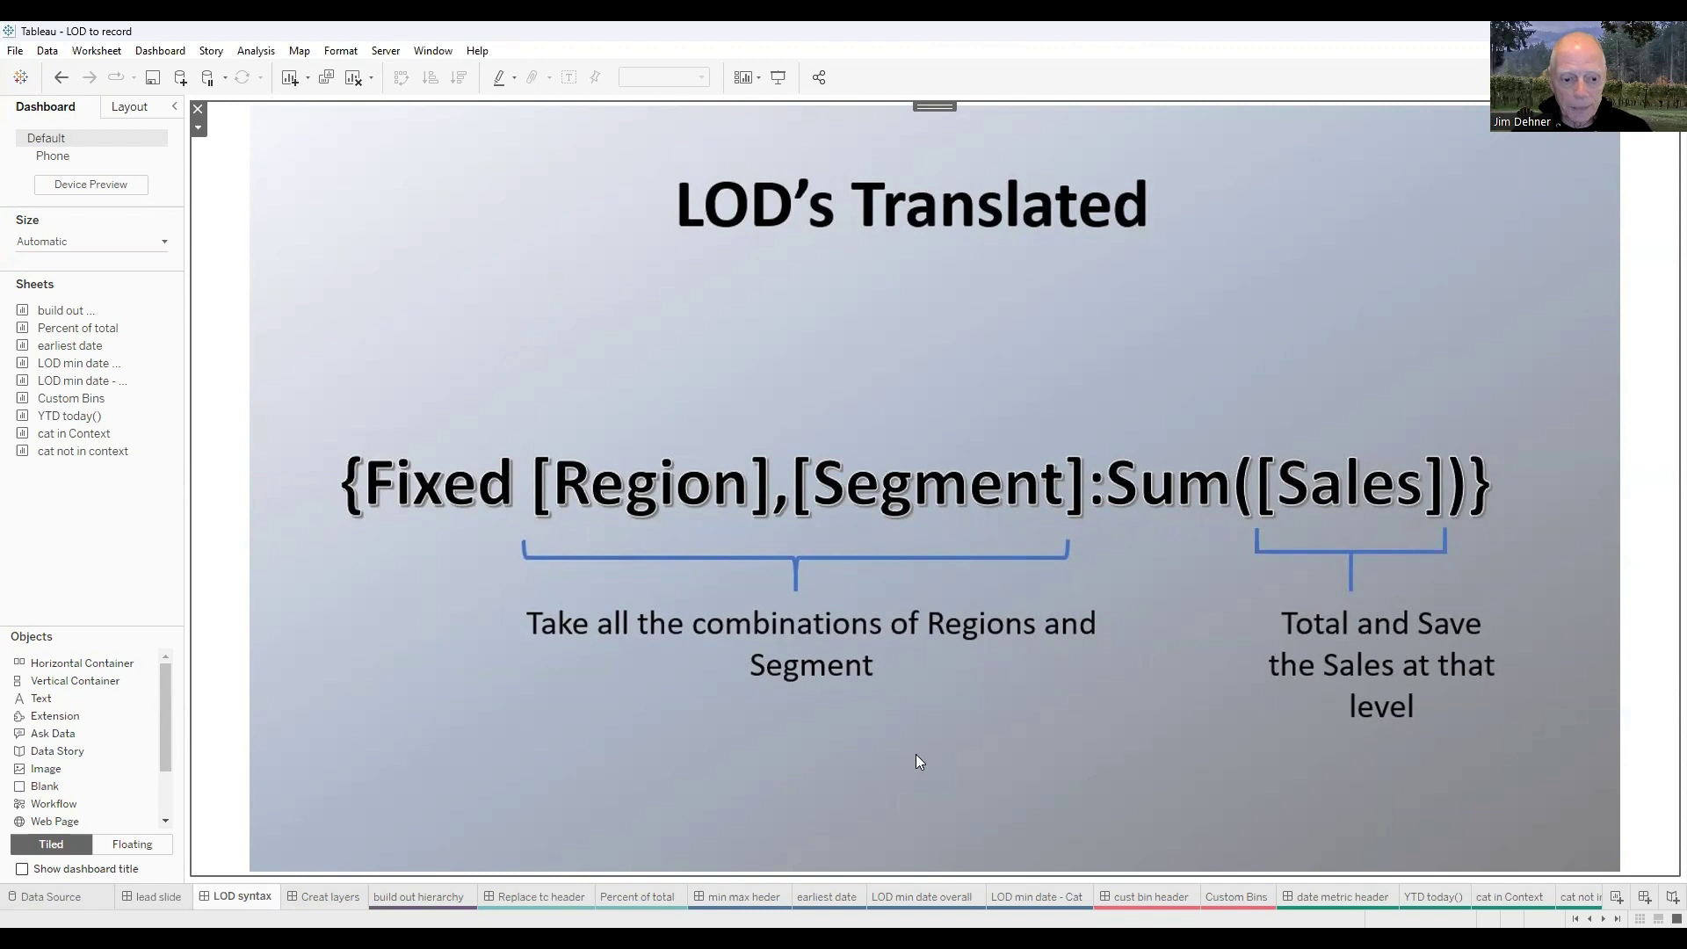
key(ctrl+Tab)
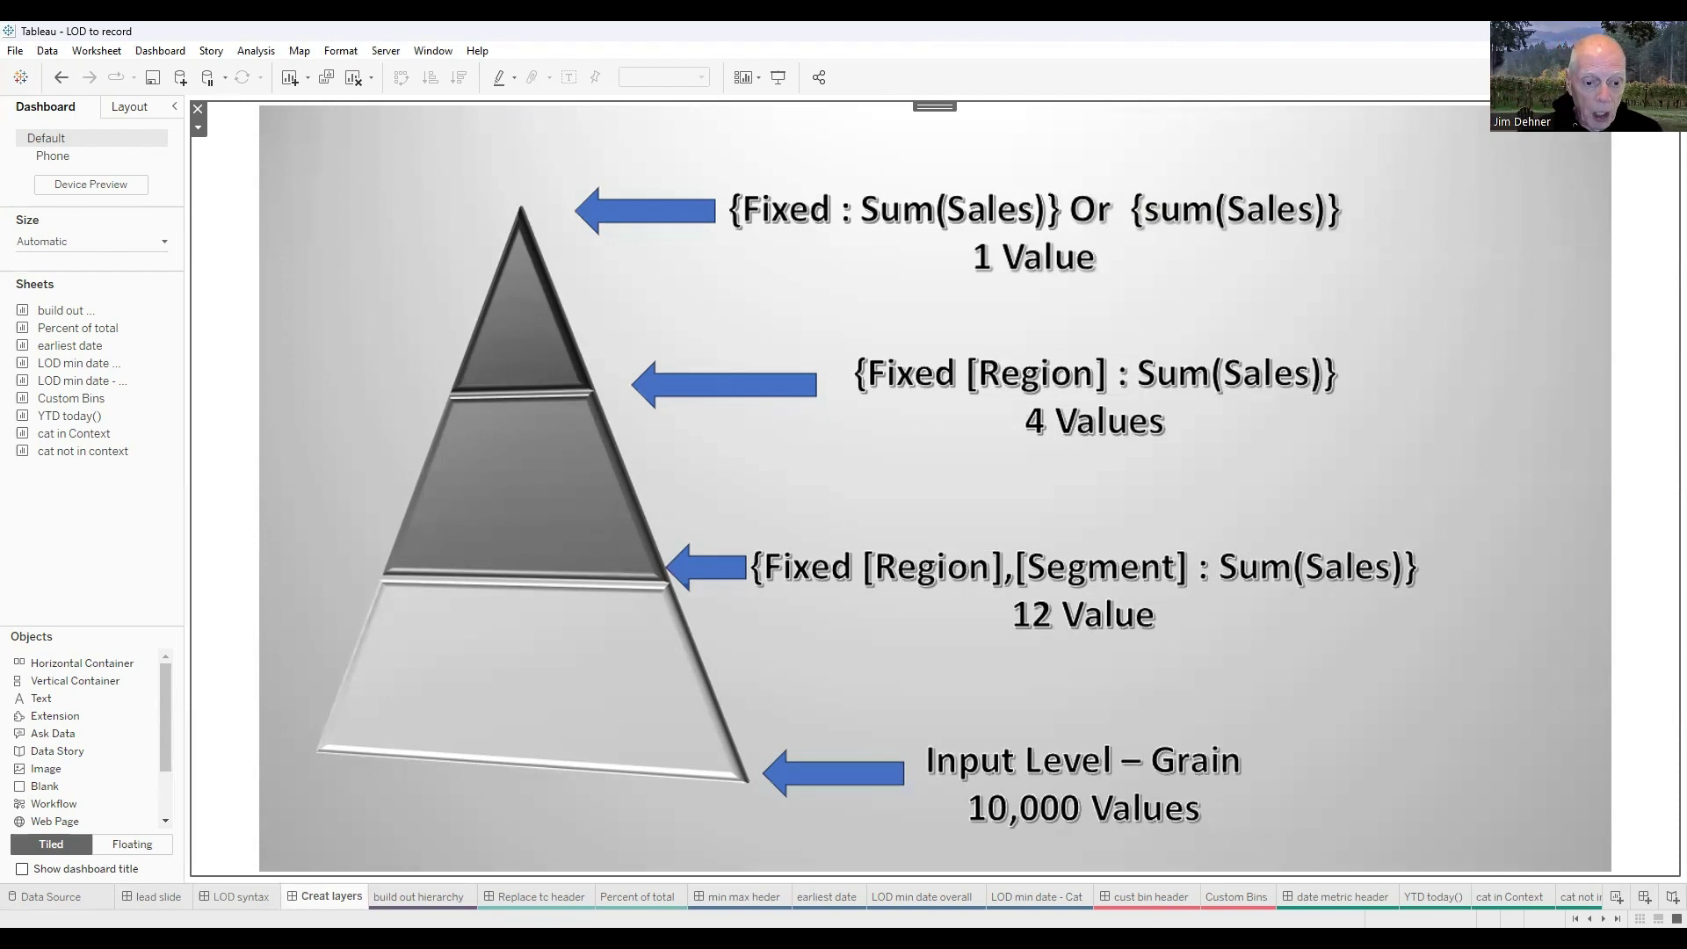
click(418, 896)
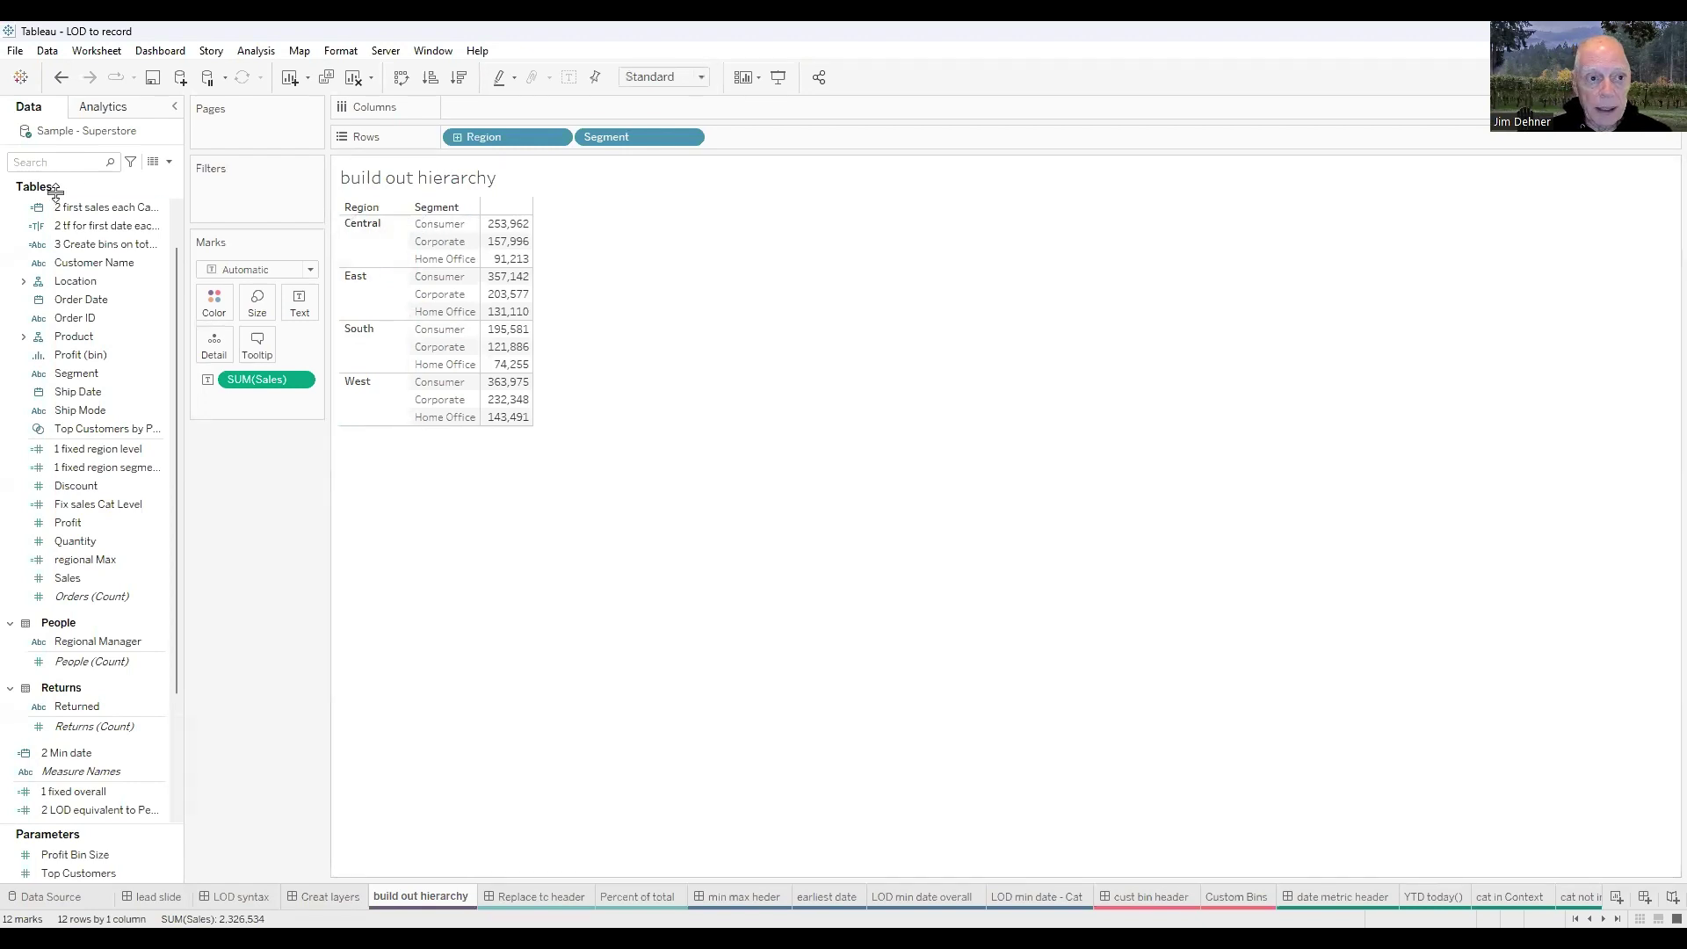
click(35, 166)
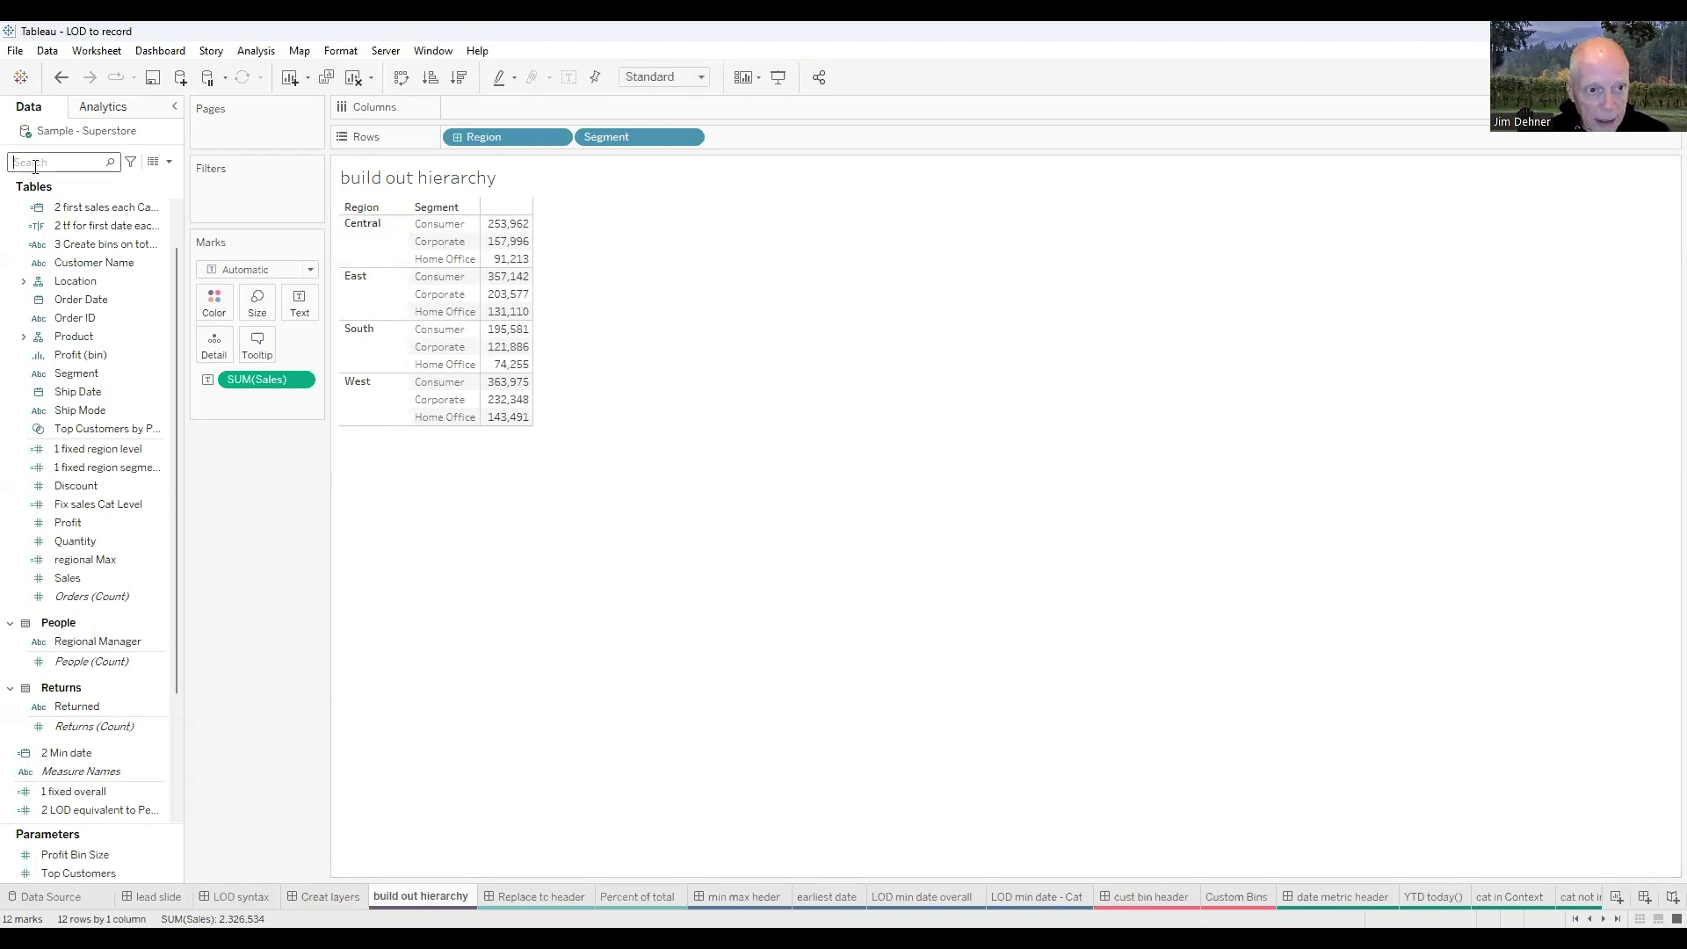
text(1)
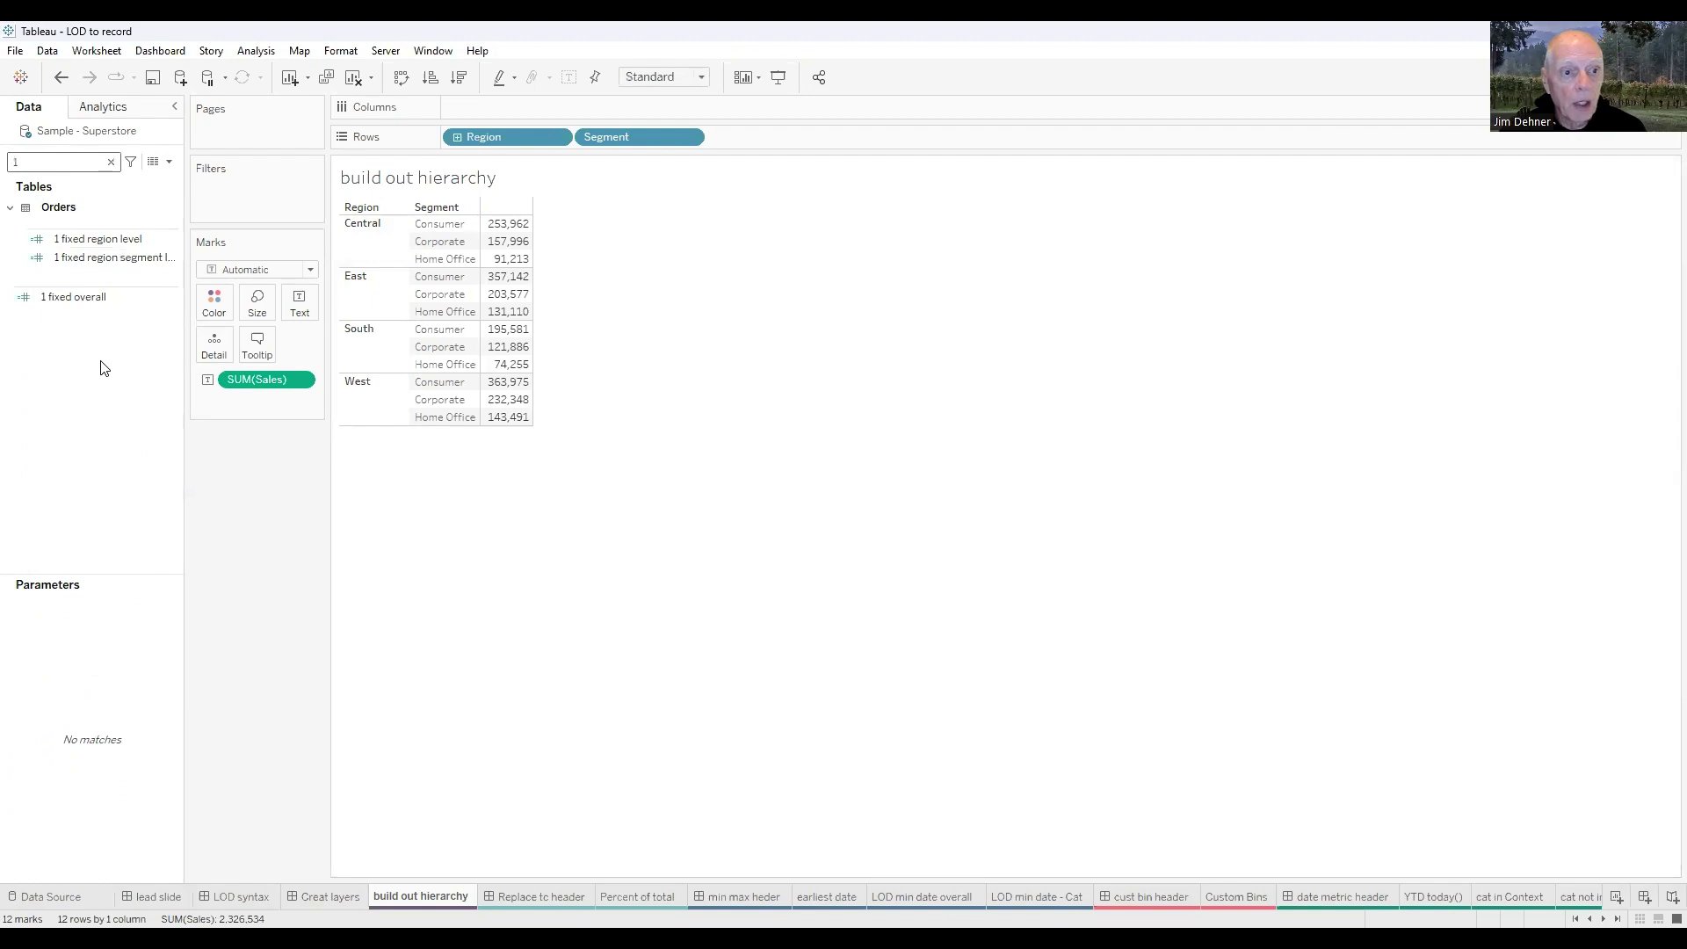
- Review the 1 fixed region segment level formula with enlarged text and add that field to the table
click(105, 259)
right_click(105, 258)
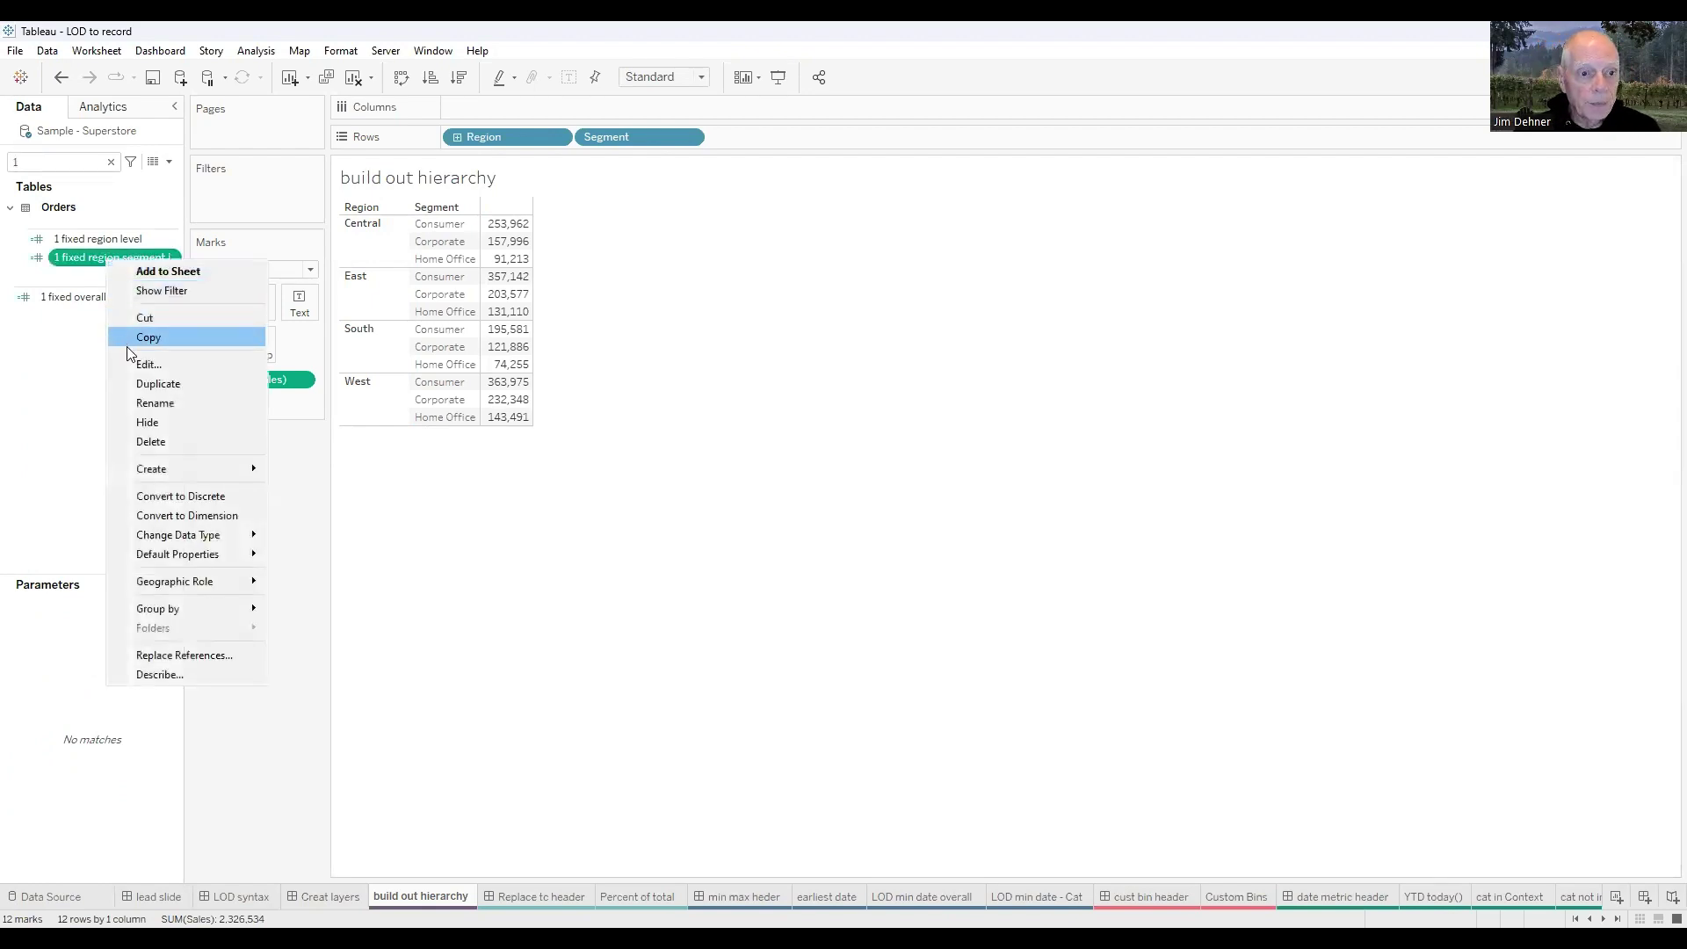
key(Return)
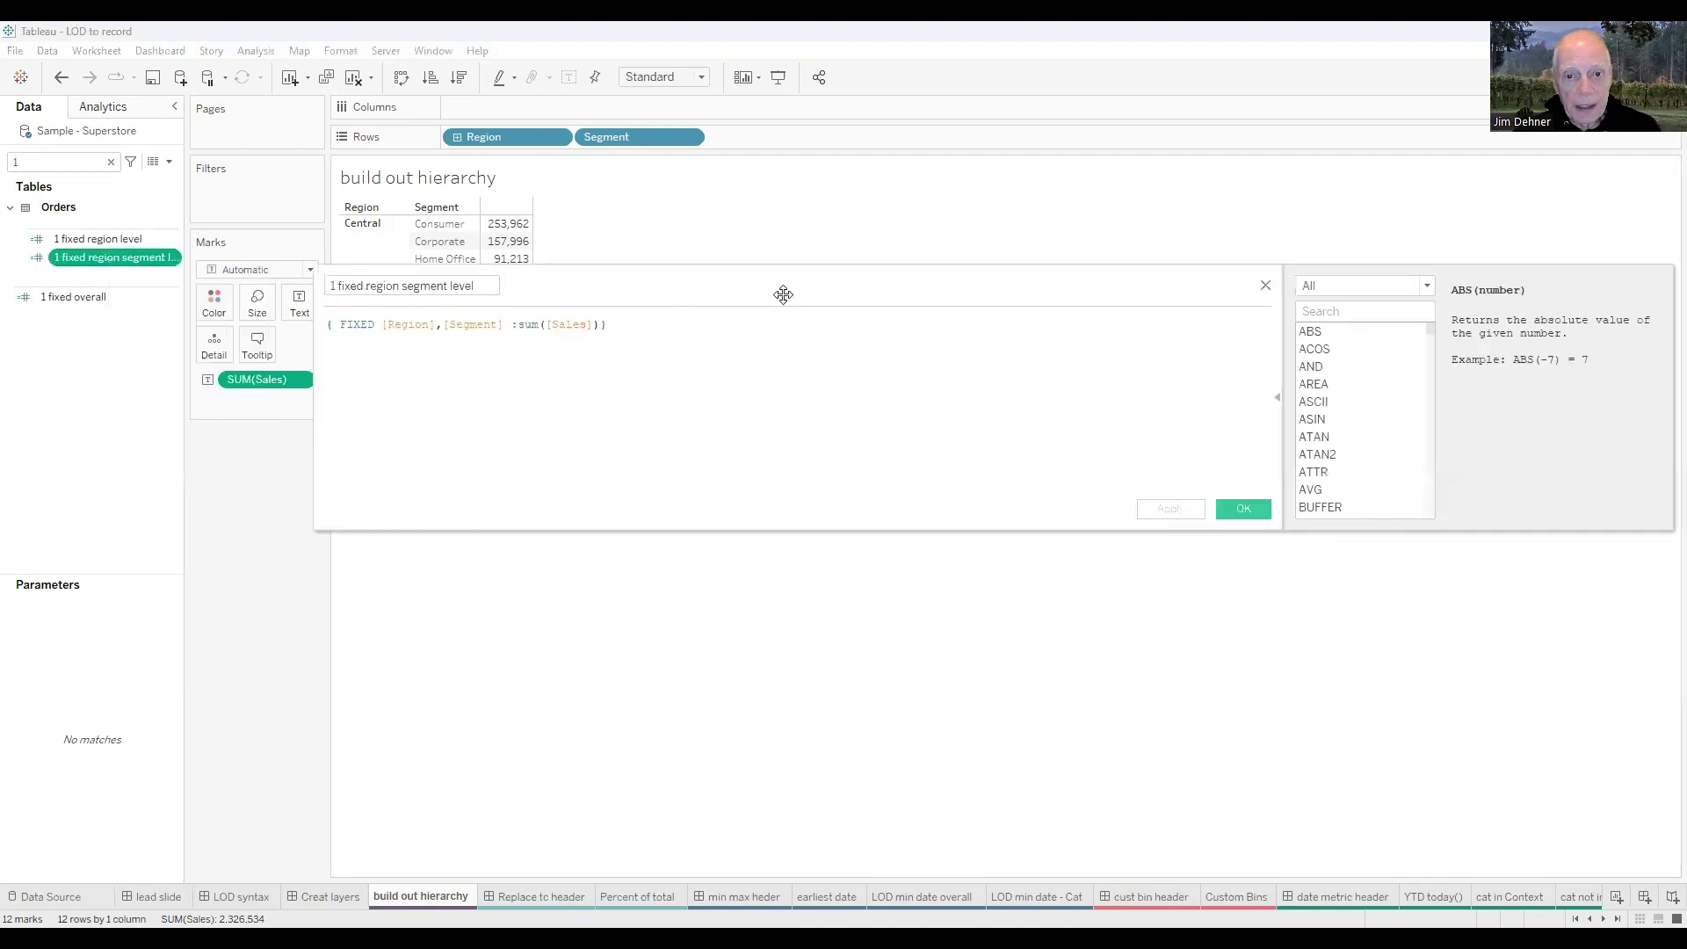
drag(786, 294, 1110, 480)
ctrl+scroll(1137, 659, up, 5)
ctrl+scroll(1137, 657, up, 1)
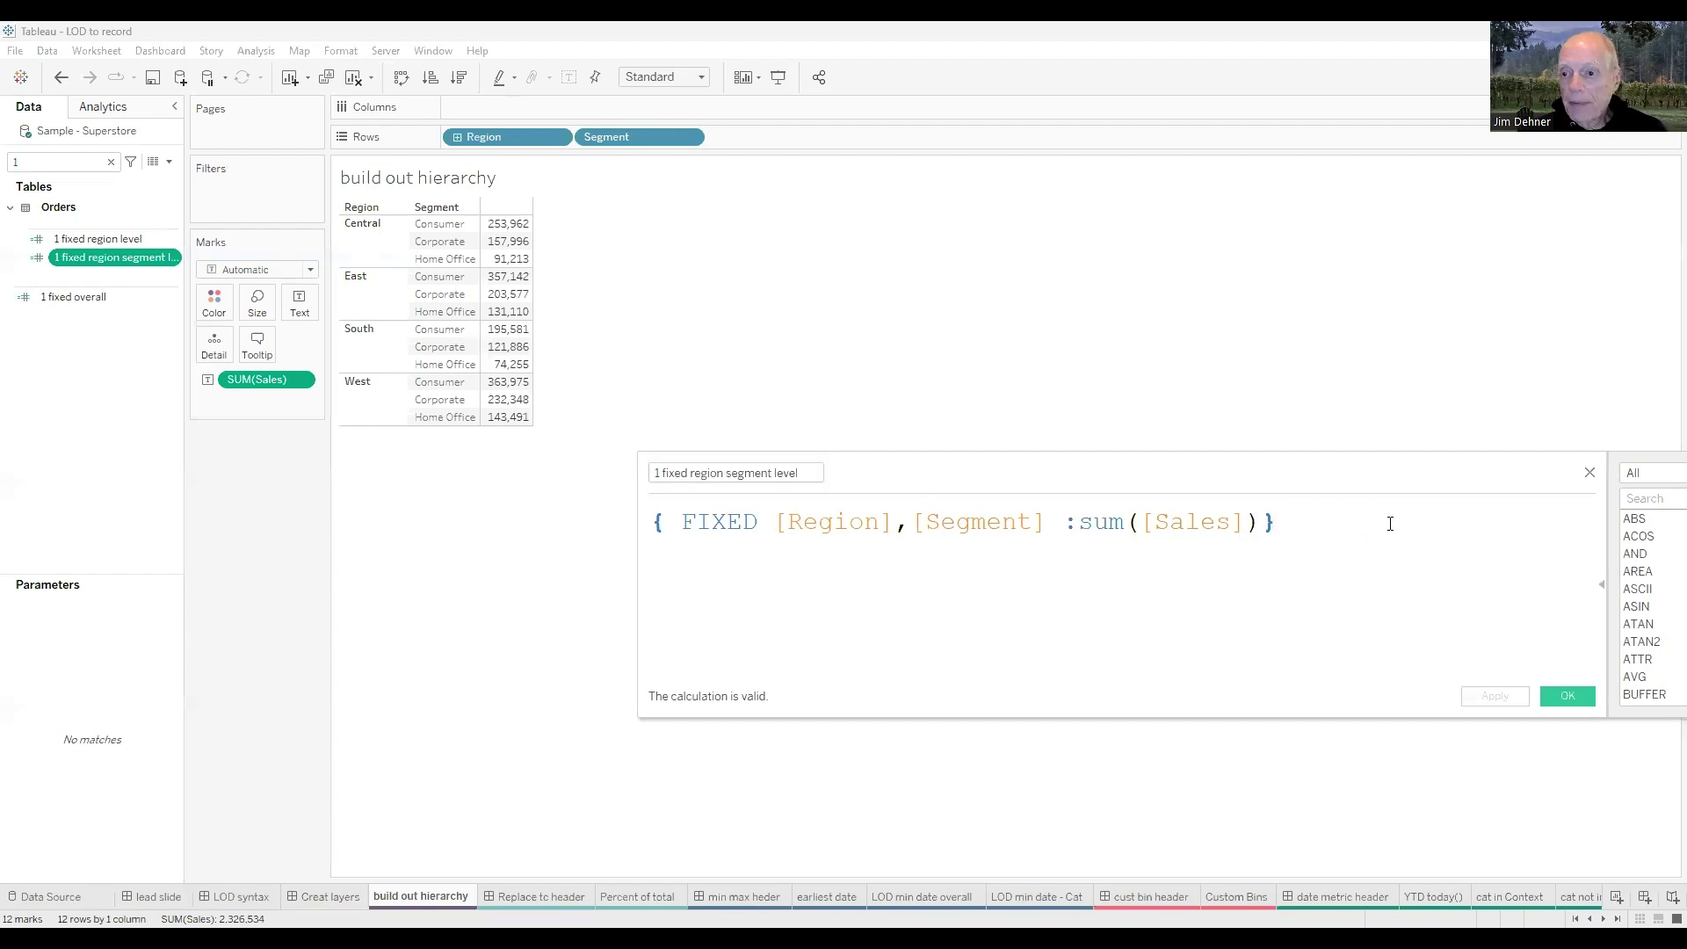
click(1589, 475)
double_click(124, 263)
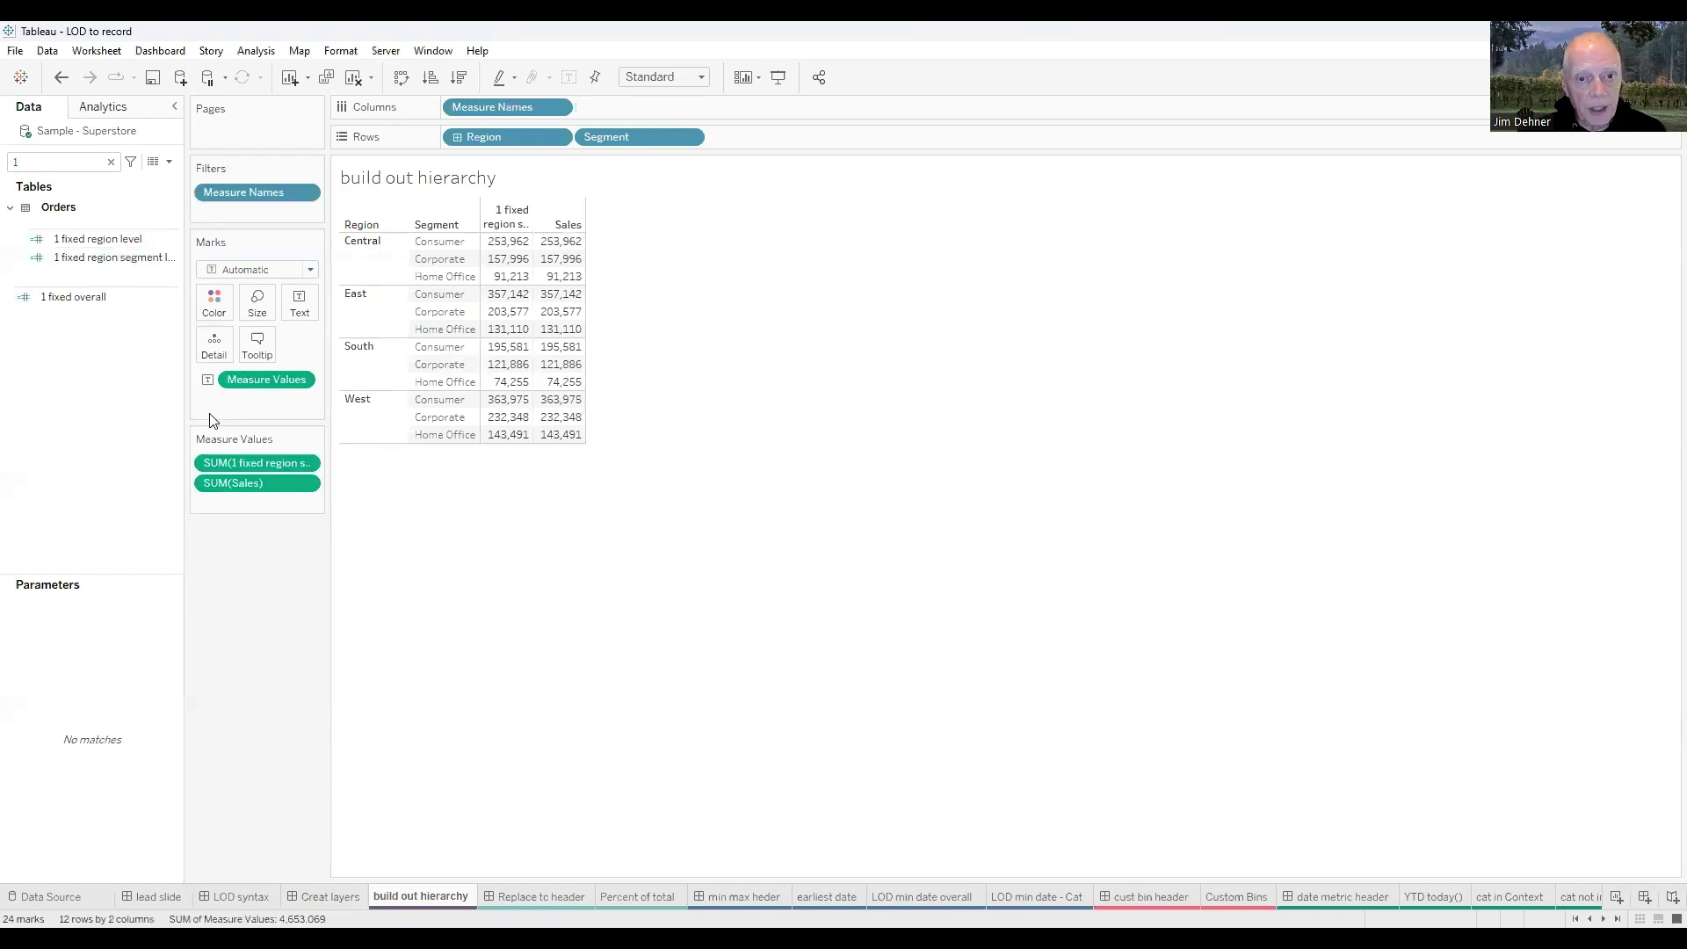
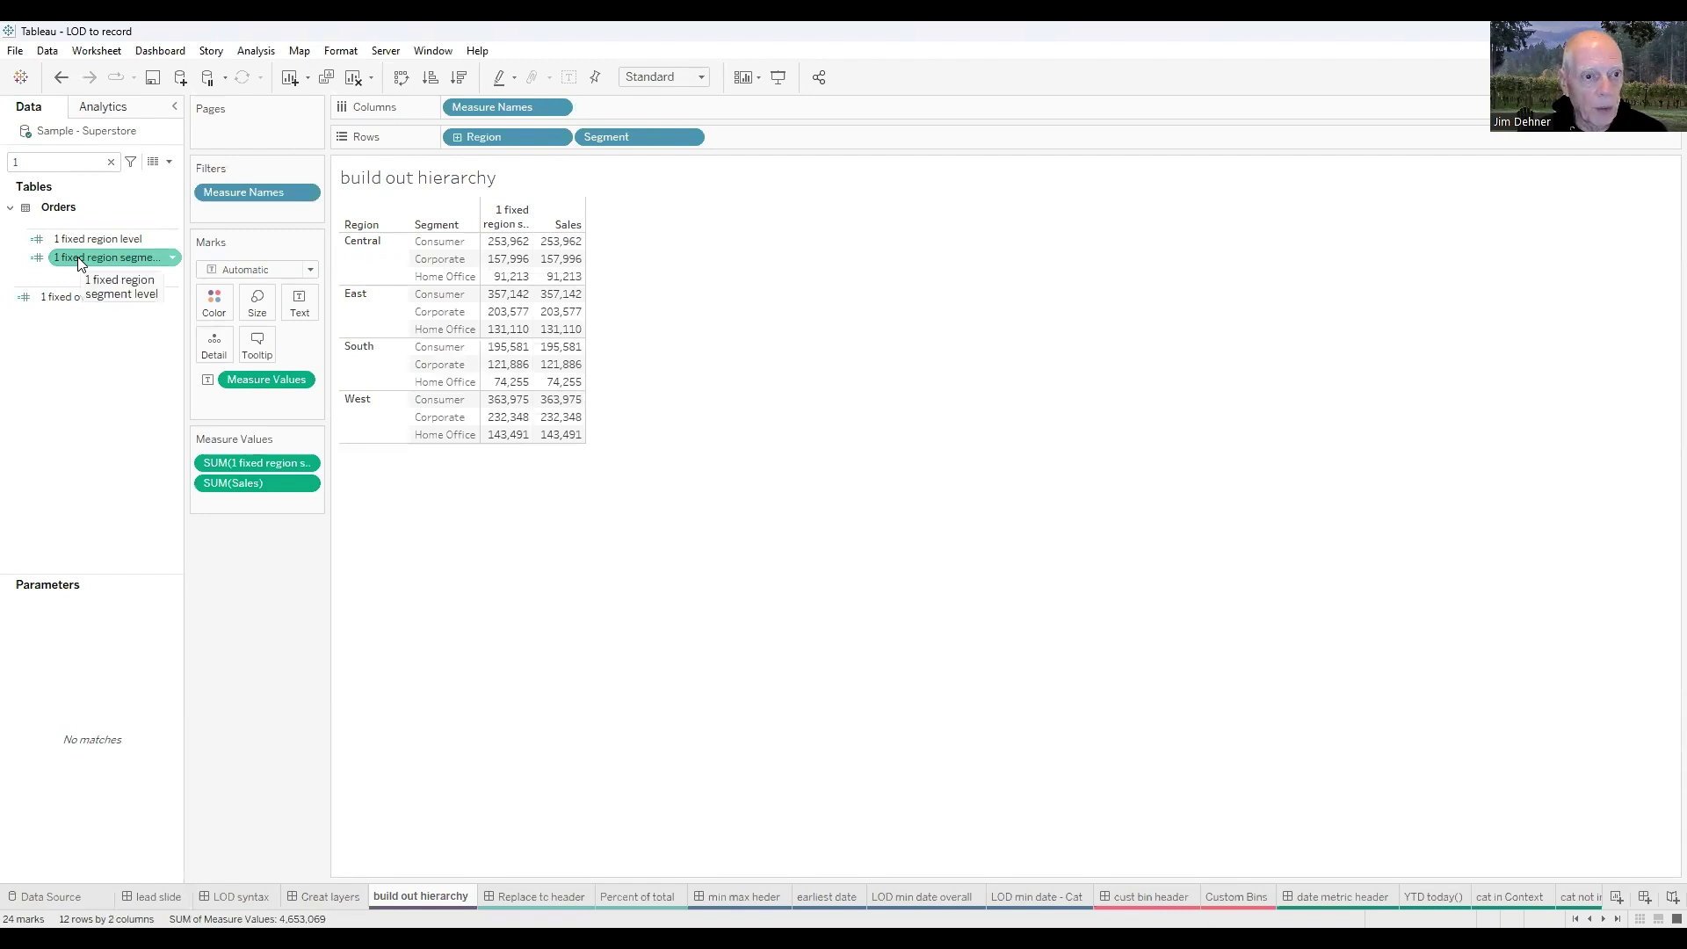
- Examine the formulas of the 1 fixed region segment level and 1 fixed region level calculated fields
right_click(78, 261)
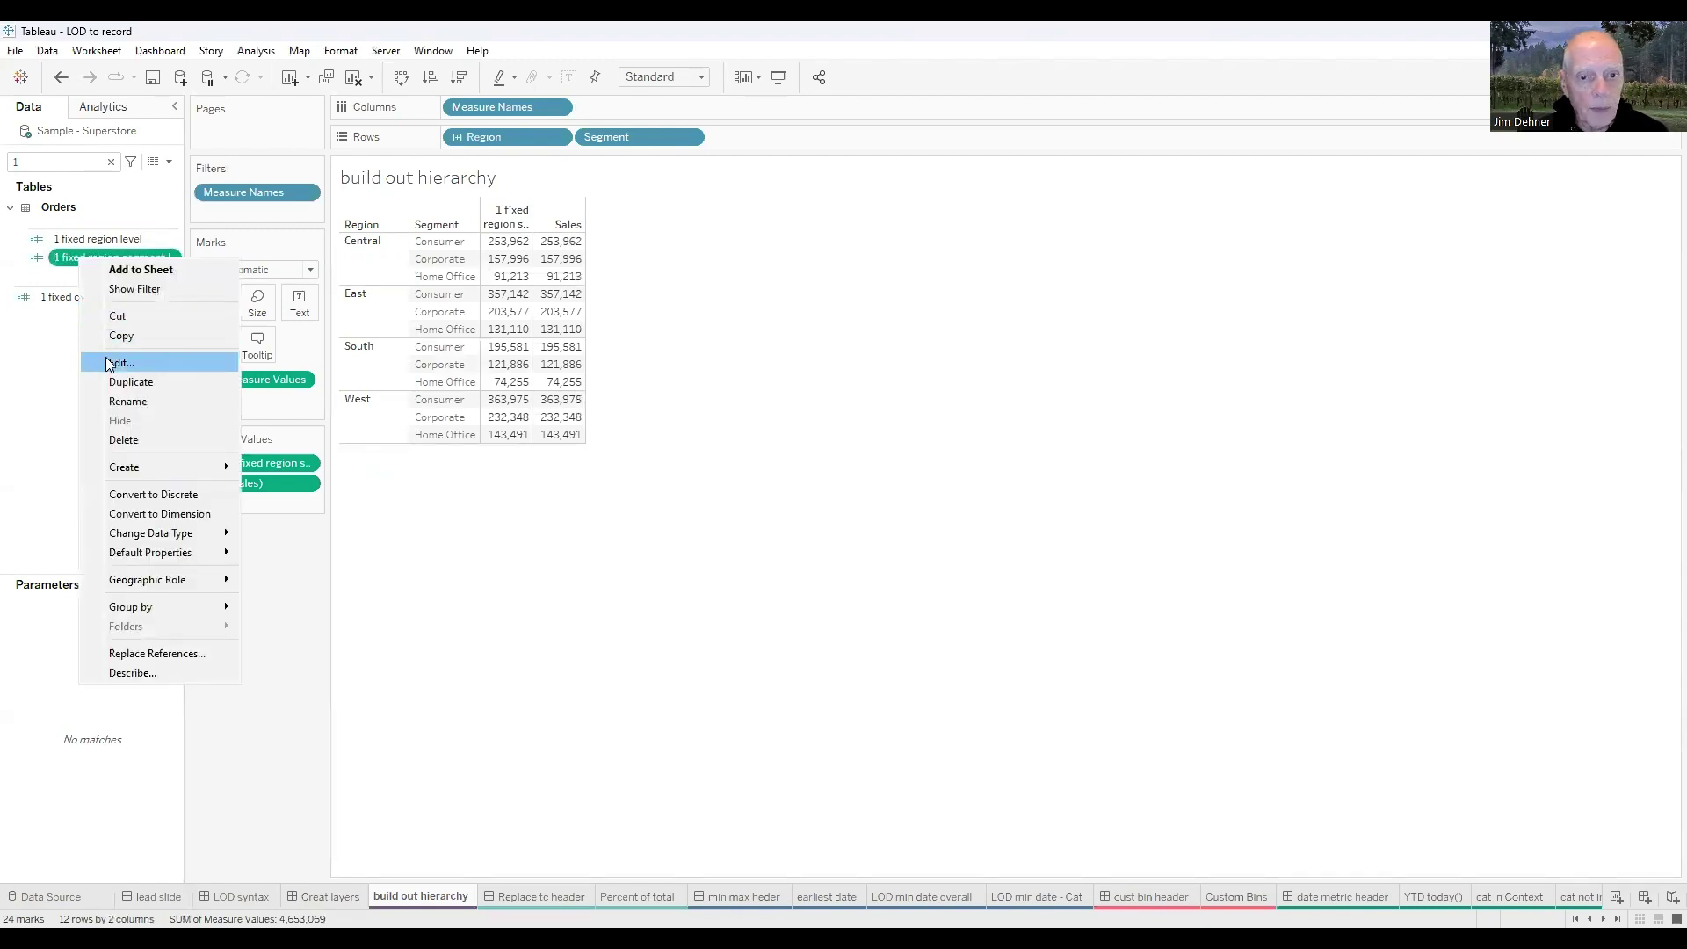
key(Return)
scroll(555, 634, up, 5)
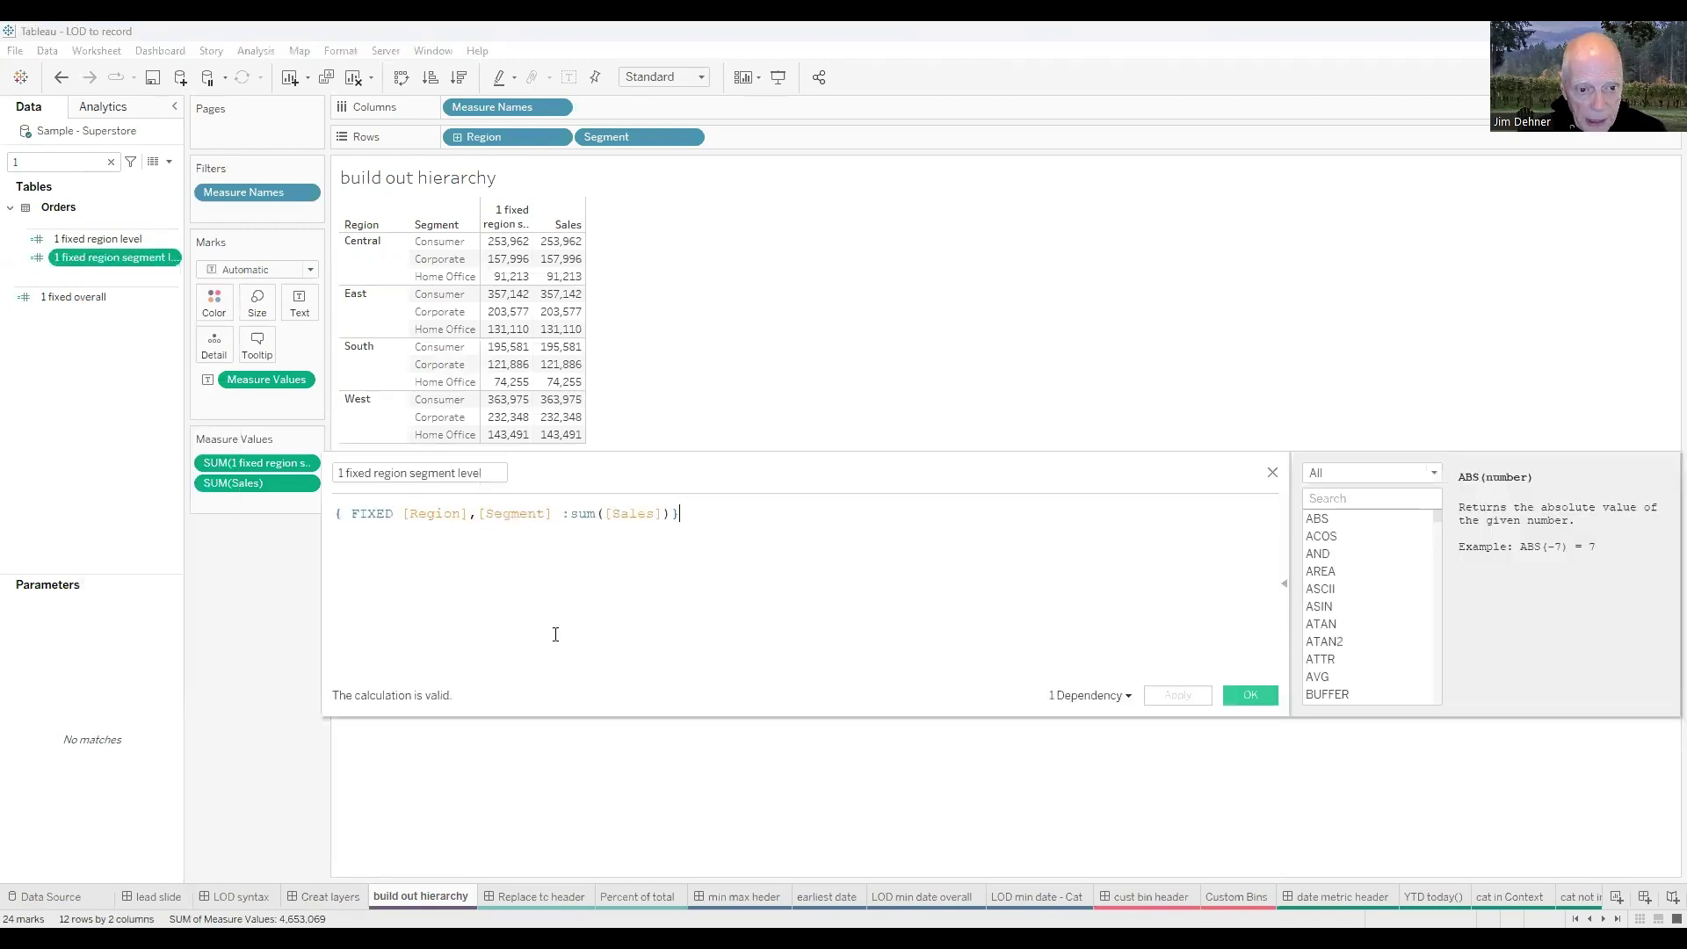
right_click(110, 239)
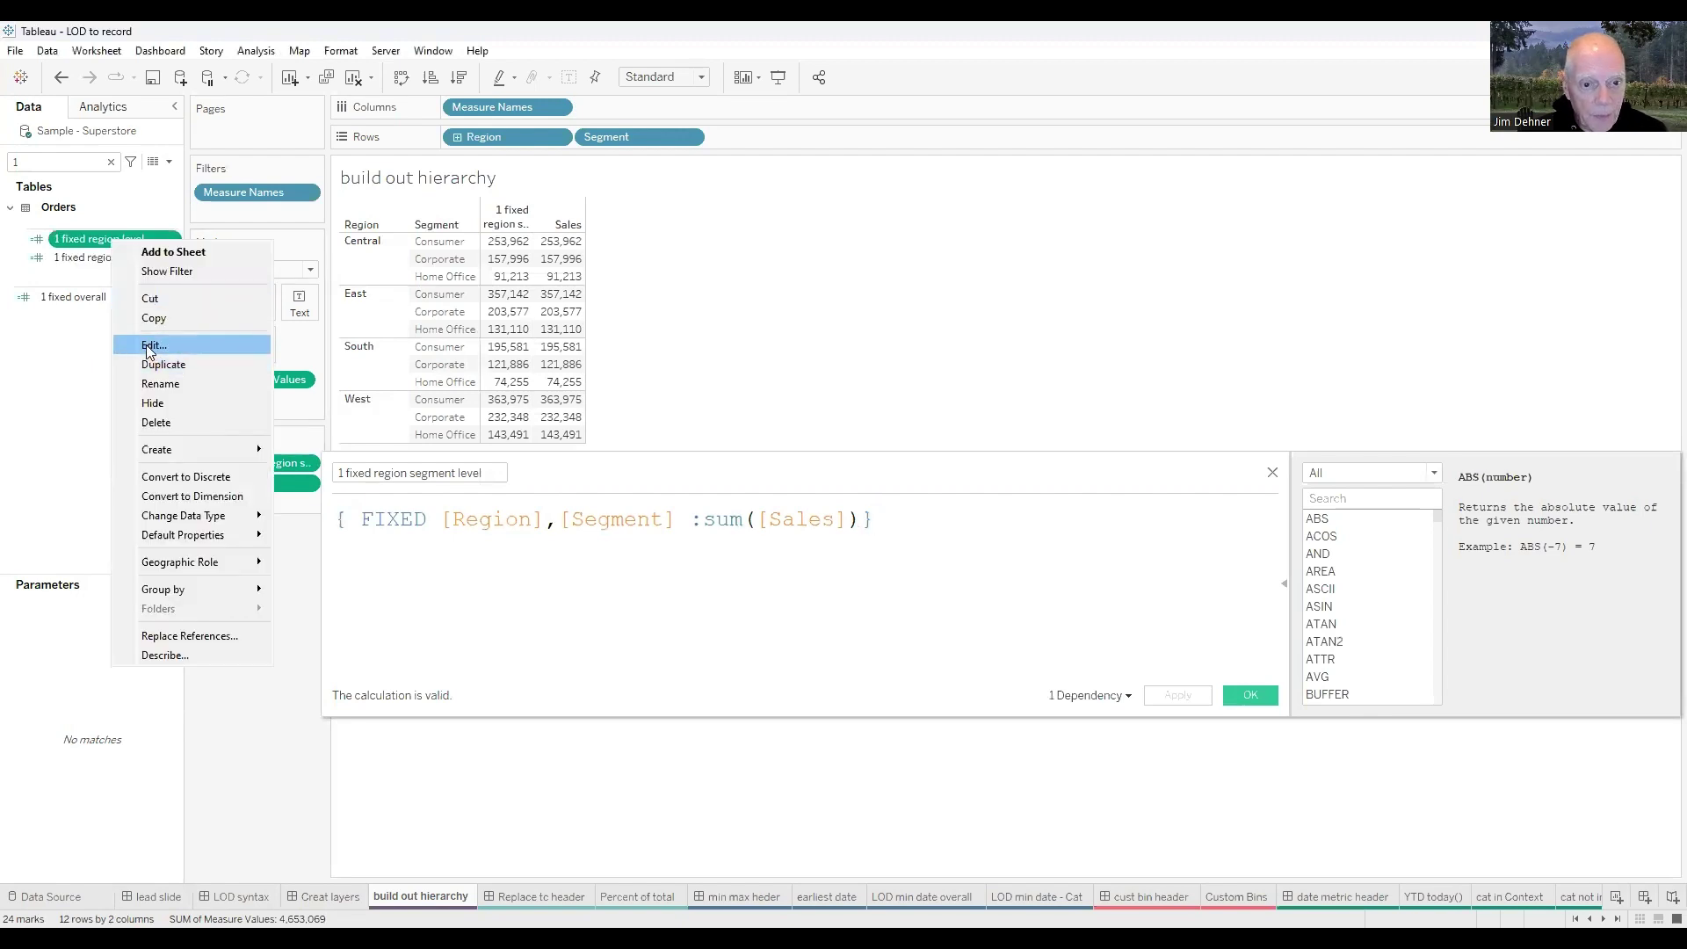
click(151, 345)
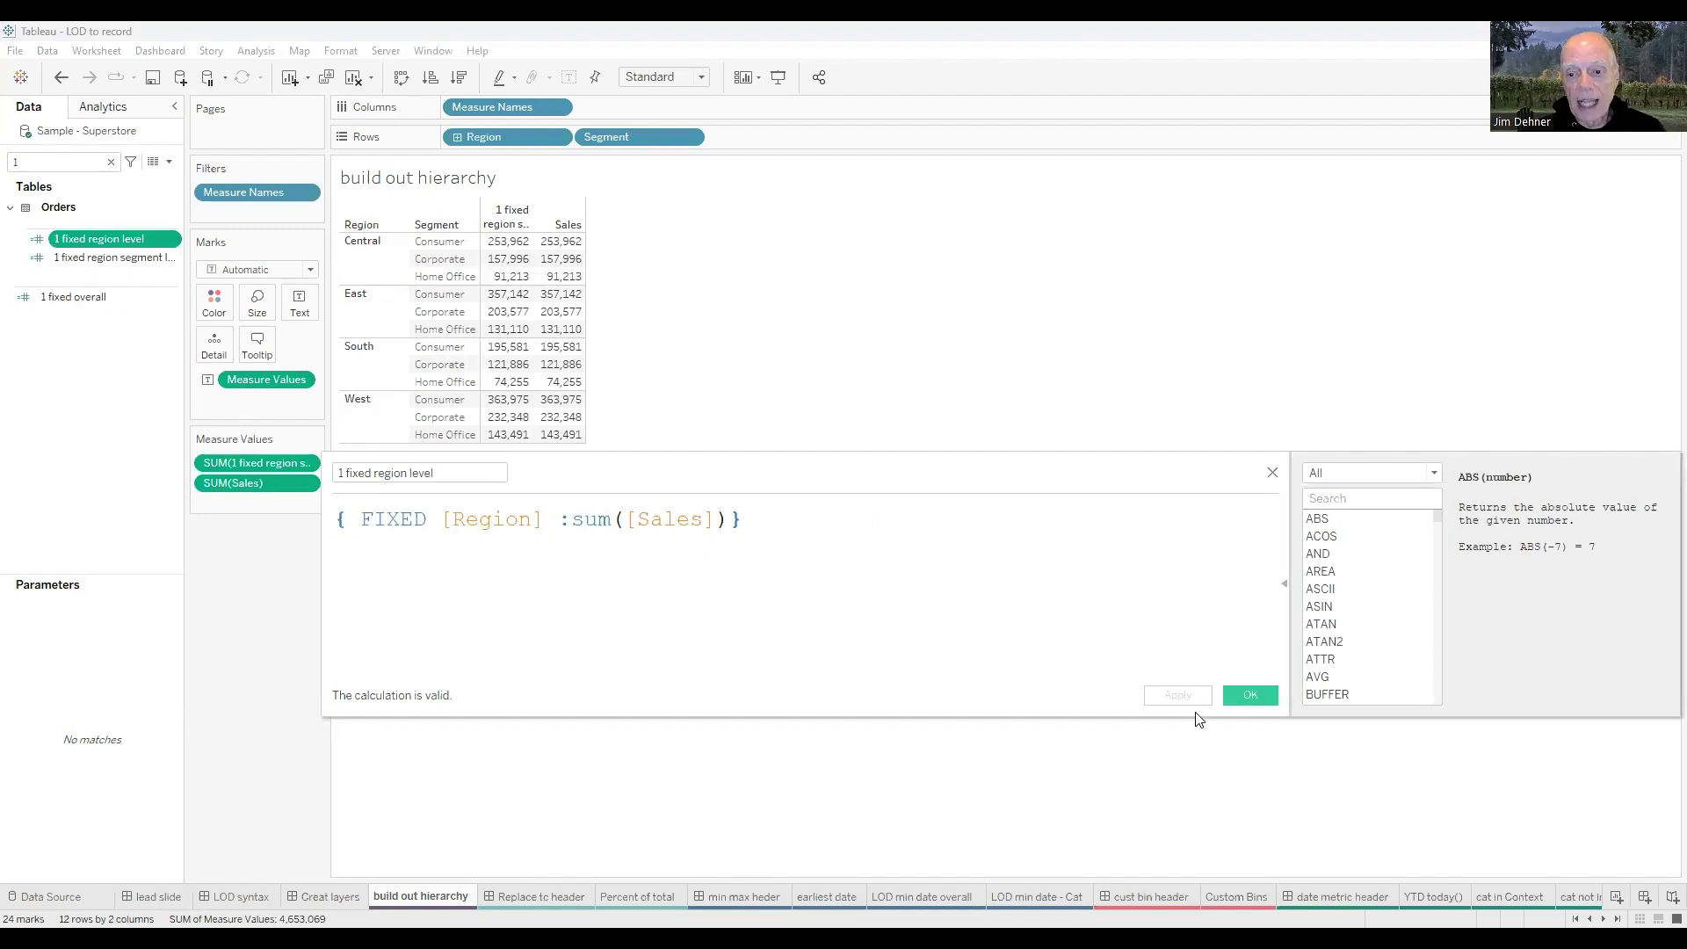
click(1249, 695)
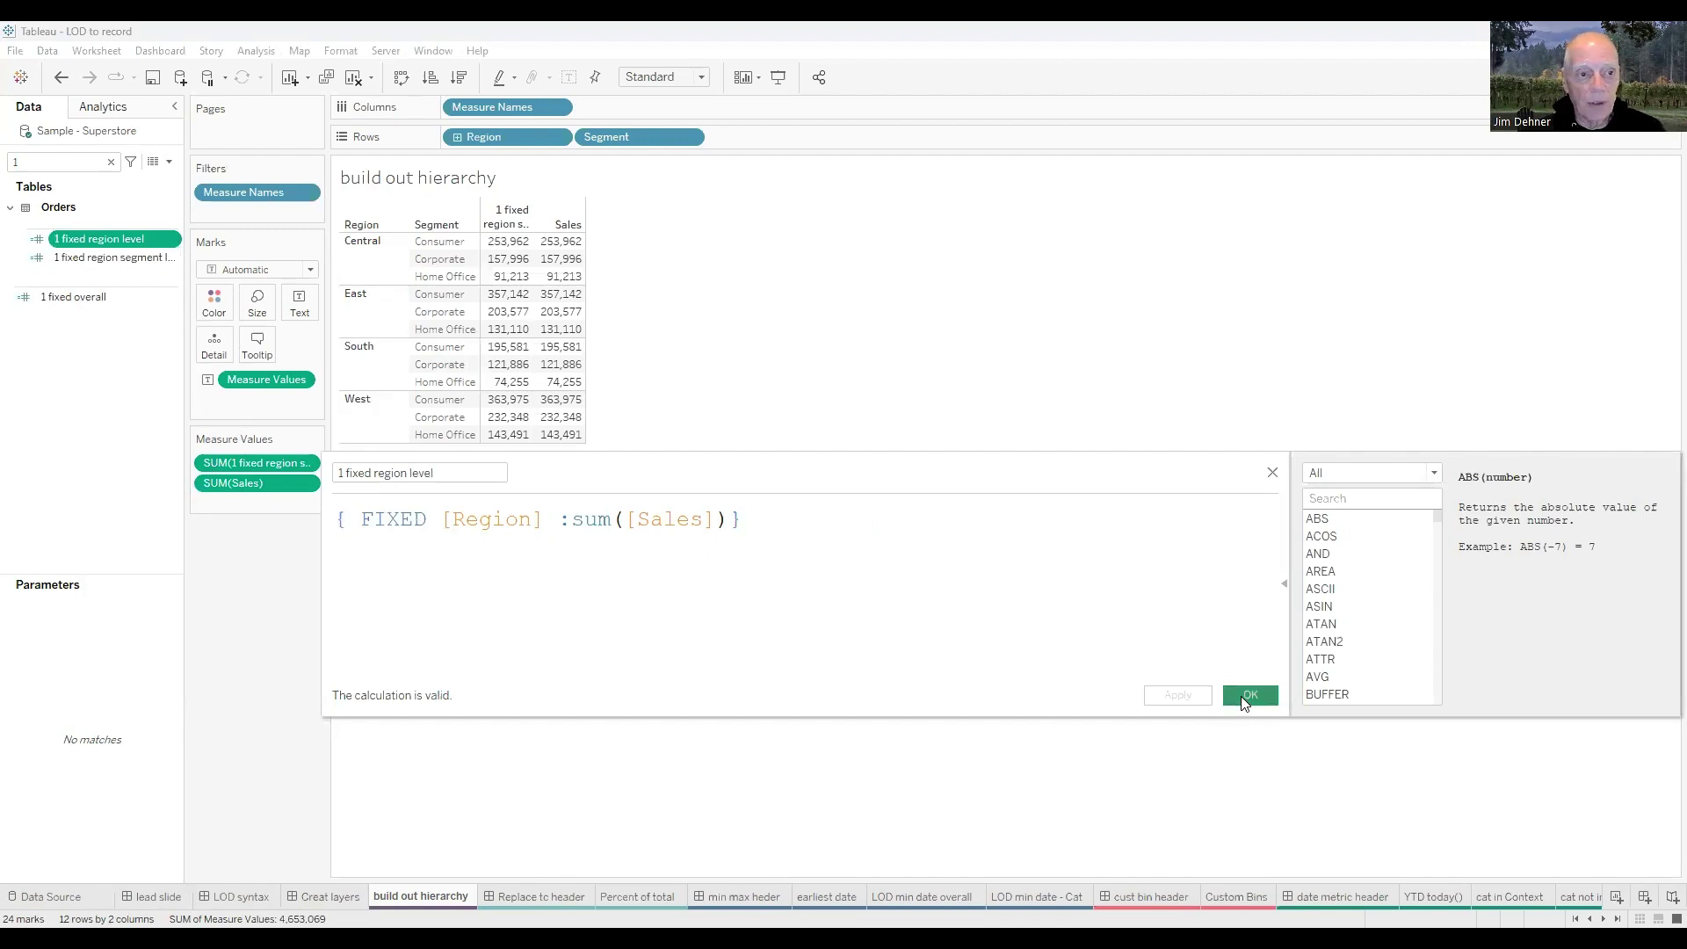
- Add the 1 fixed region level field to the table and show subtotals for each region
double_click(107, 237)
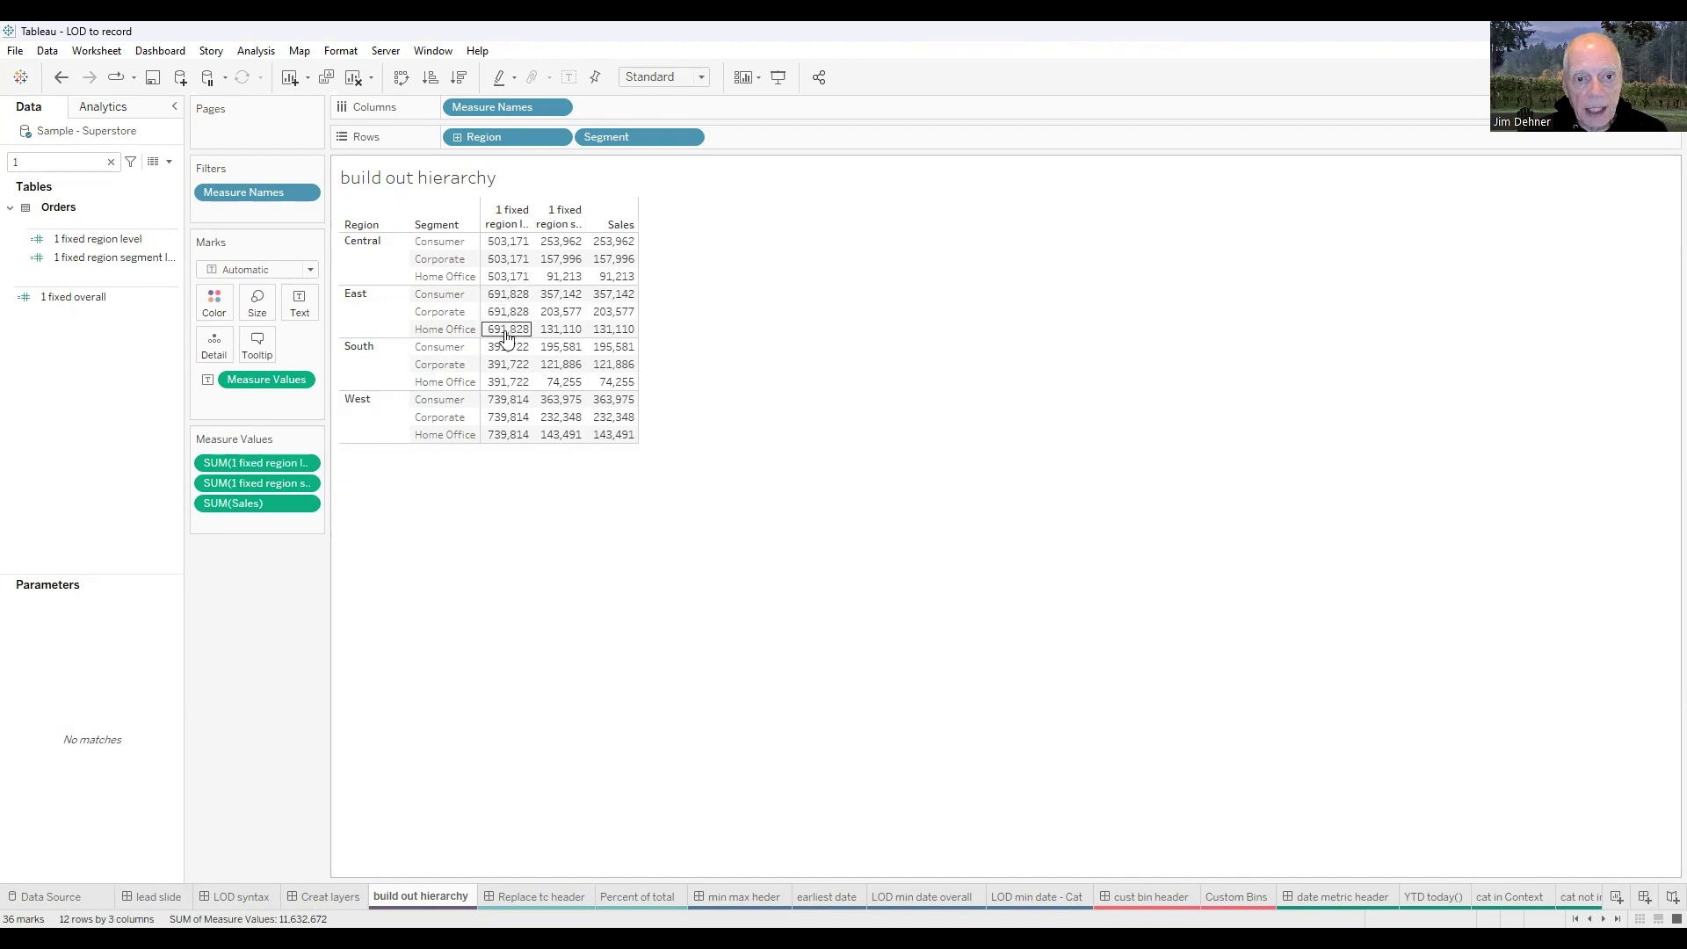
click(100, 115)
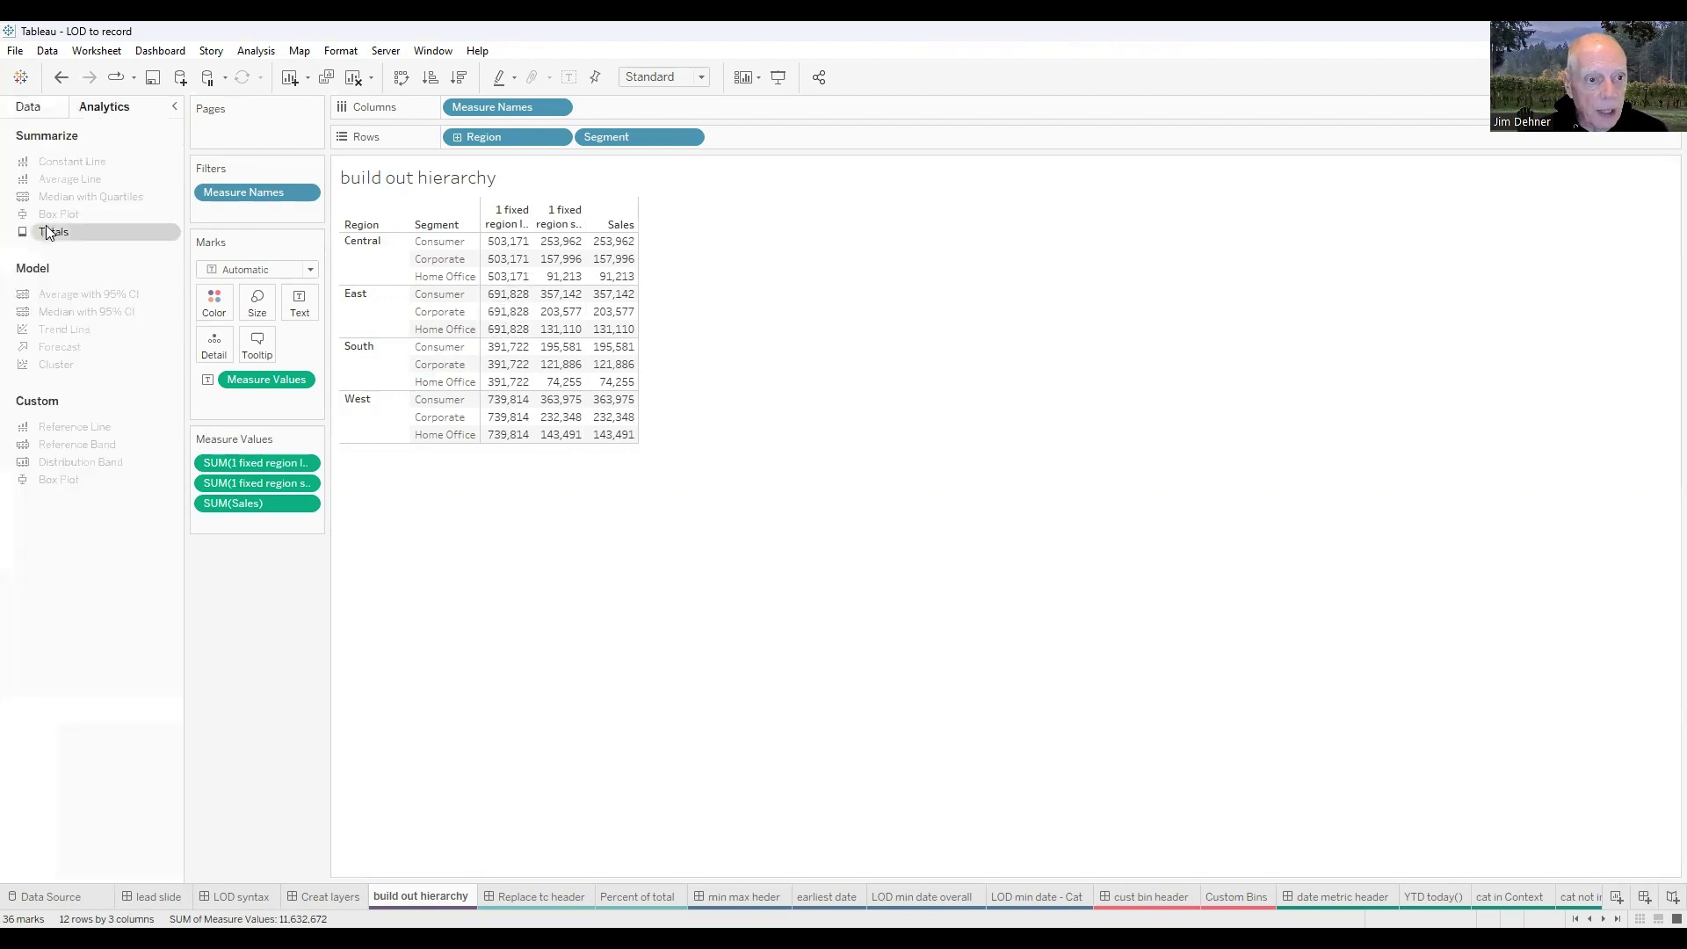
drag(46, 230, 510, 237)
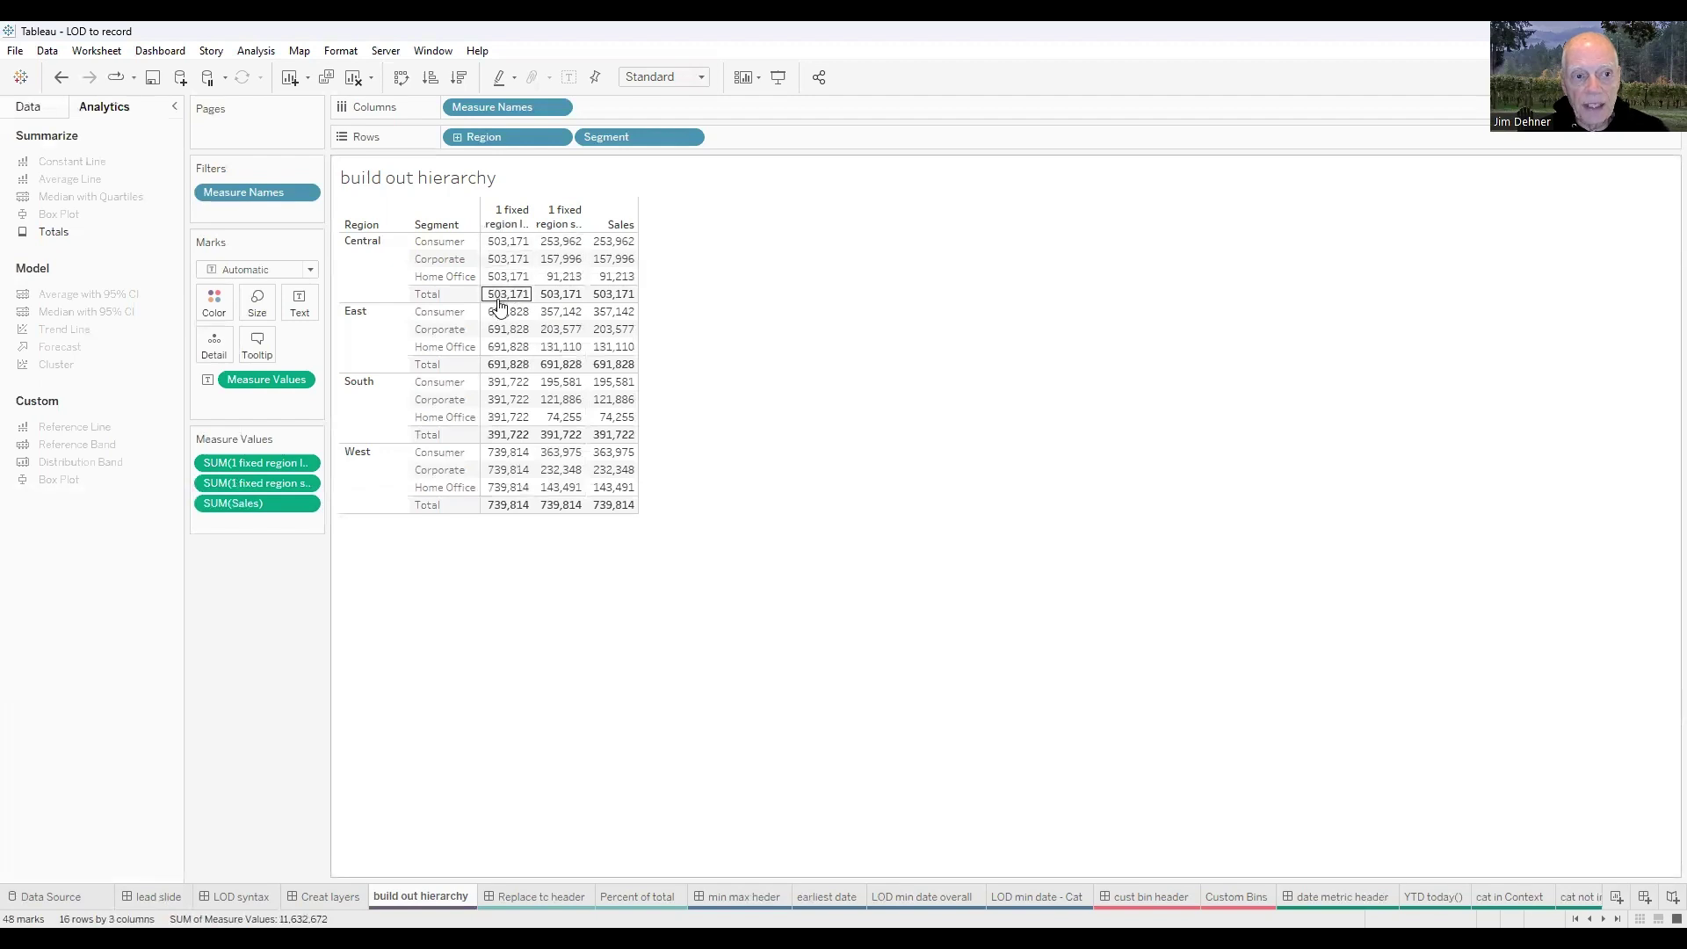
- Examine the formula of the 1 fixed overall calculated field with enlarged text
click(12, 116)
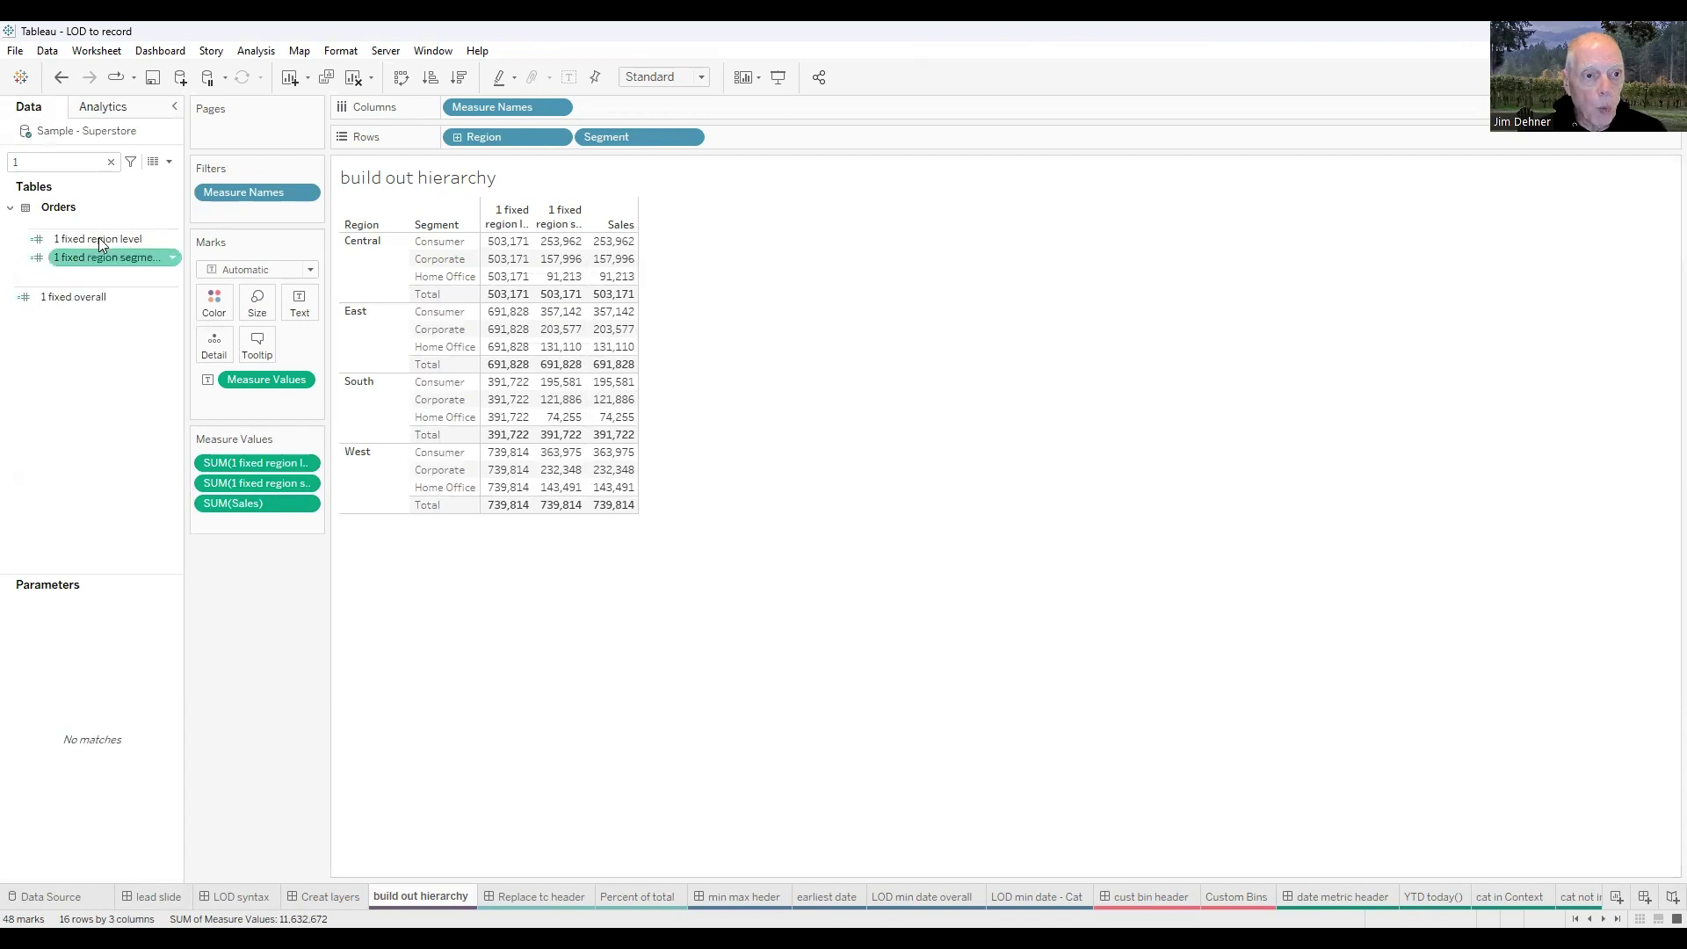
right_click(74, 299)
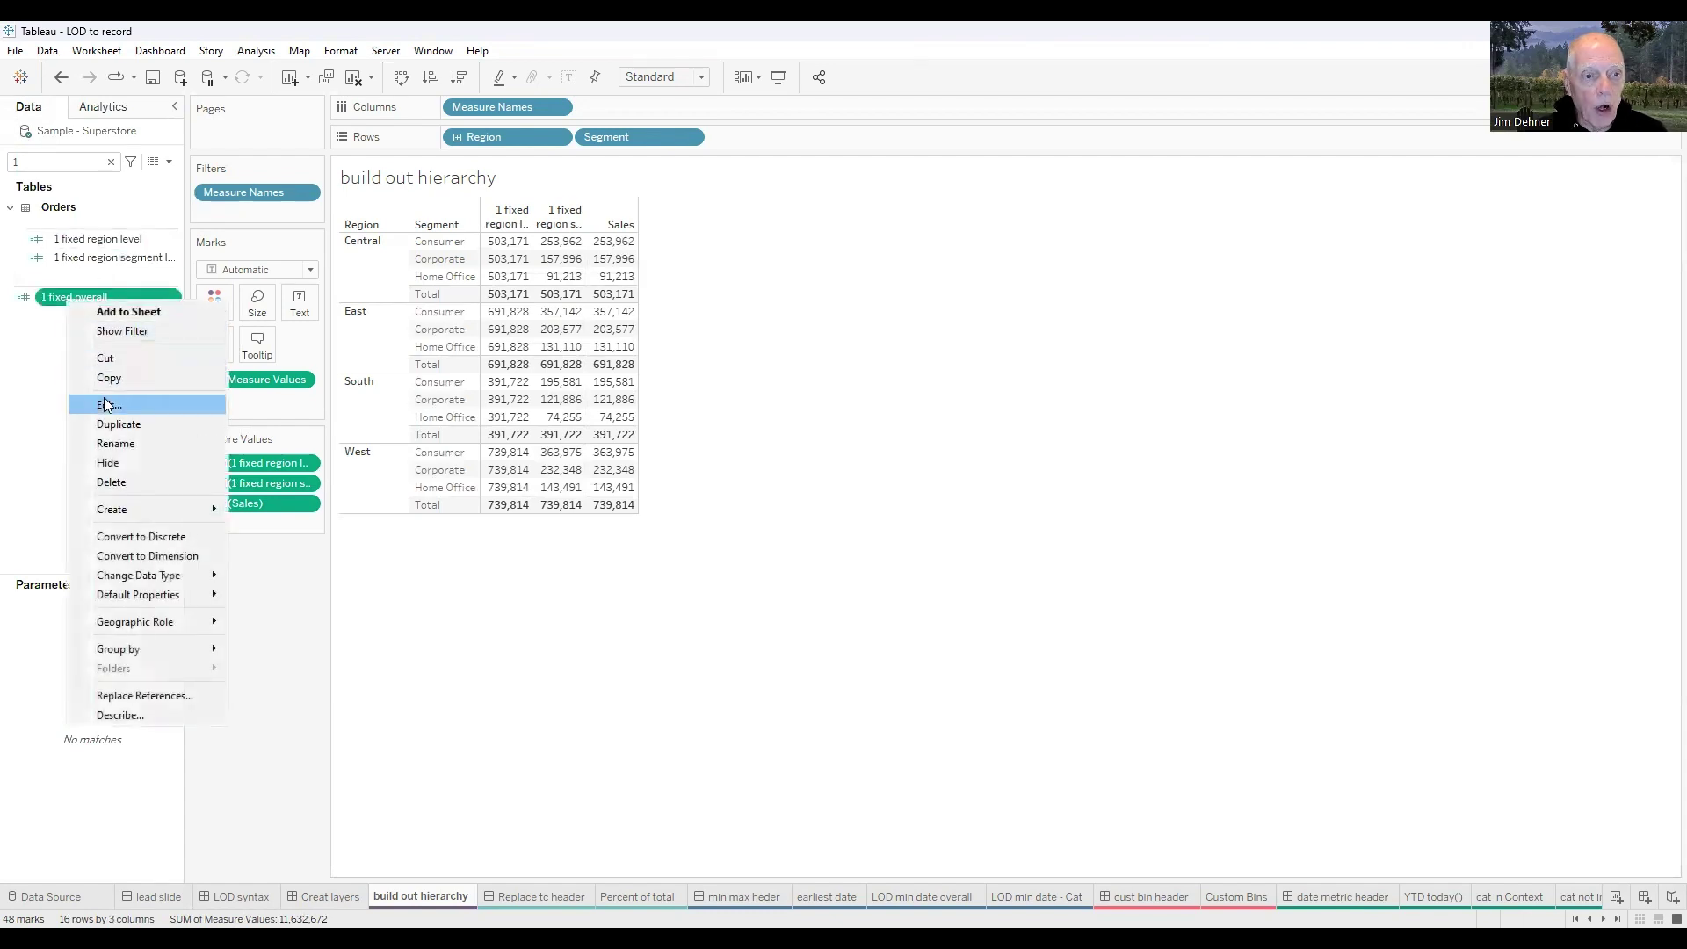
key(Return)
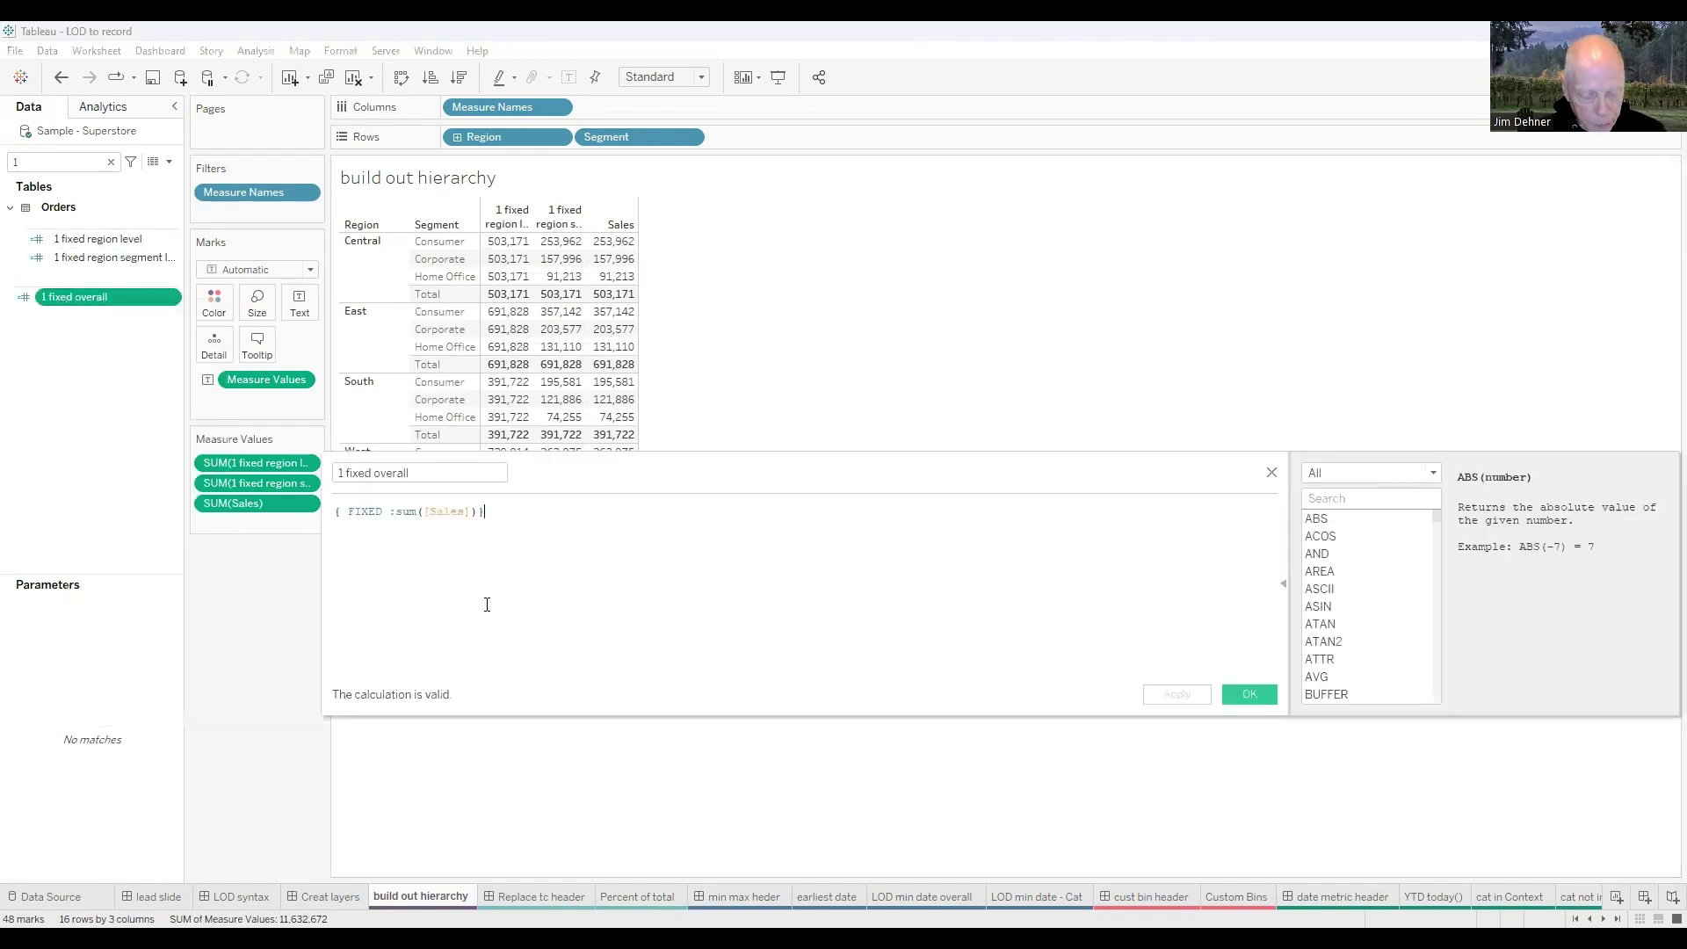
scroll(505, 602, up, 4)
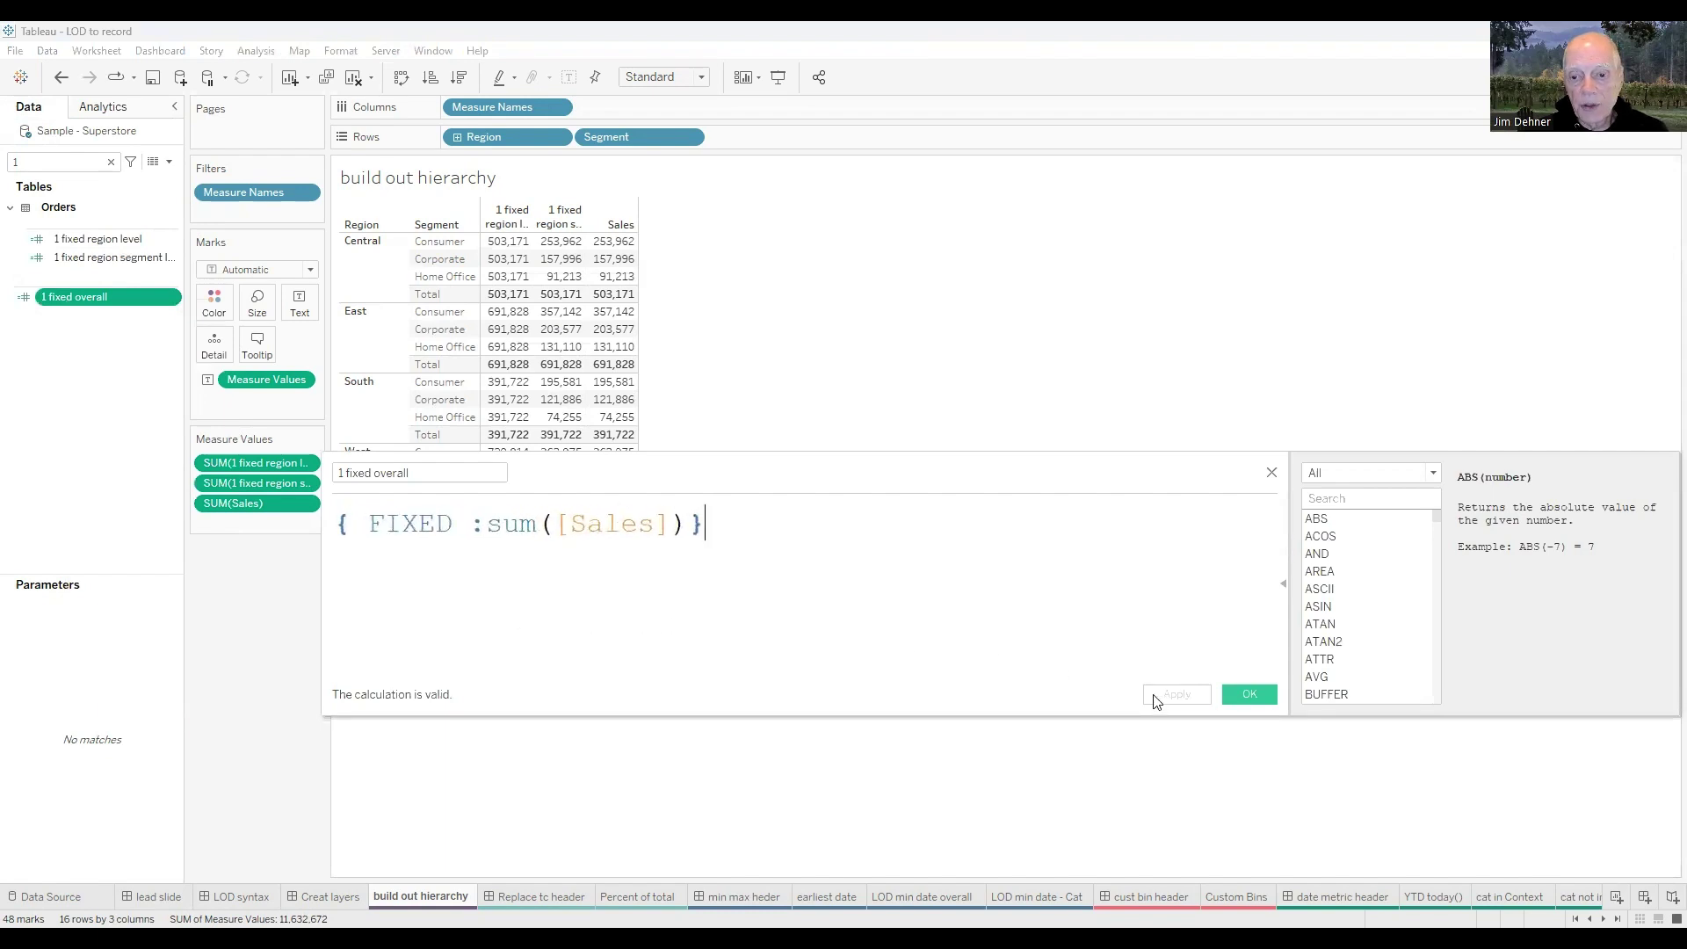
click(1254, 694)
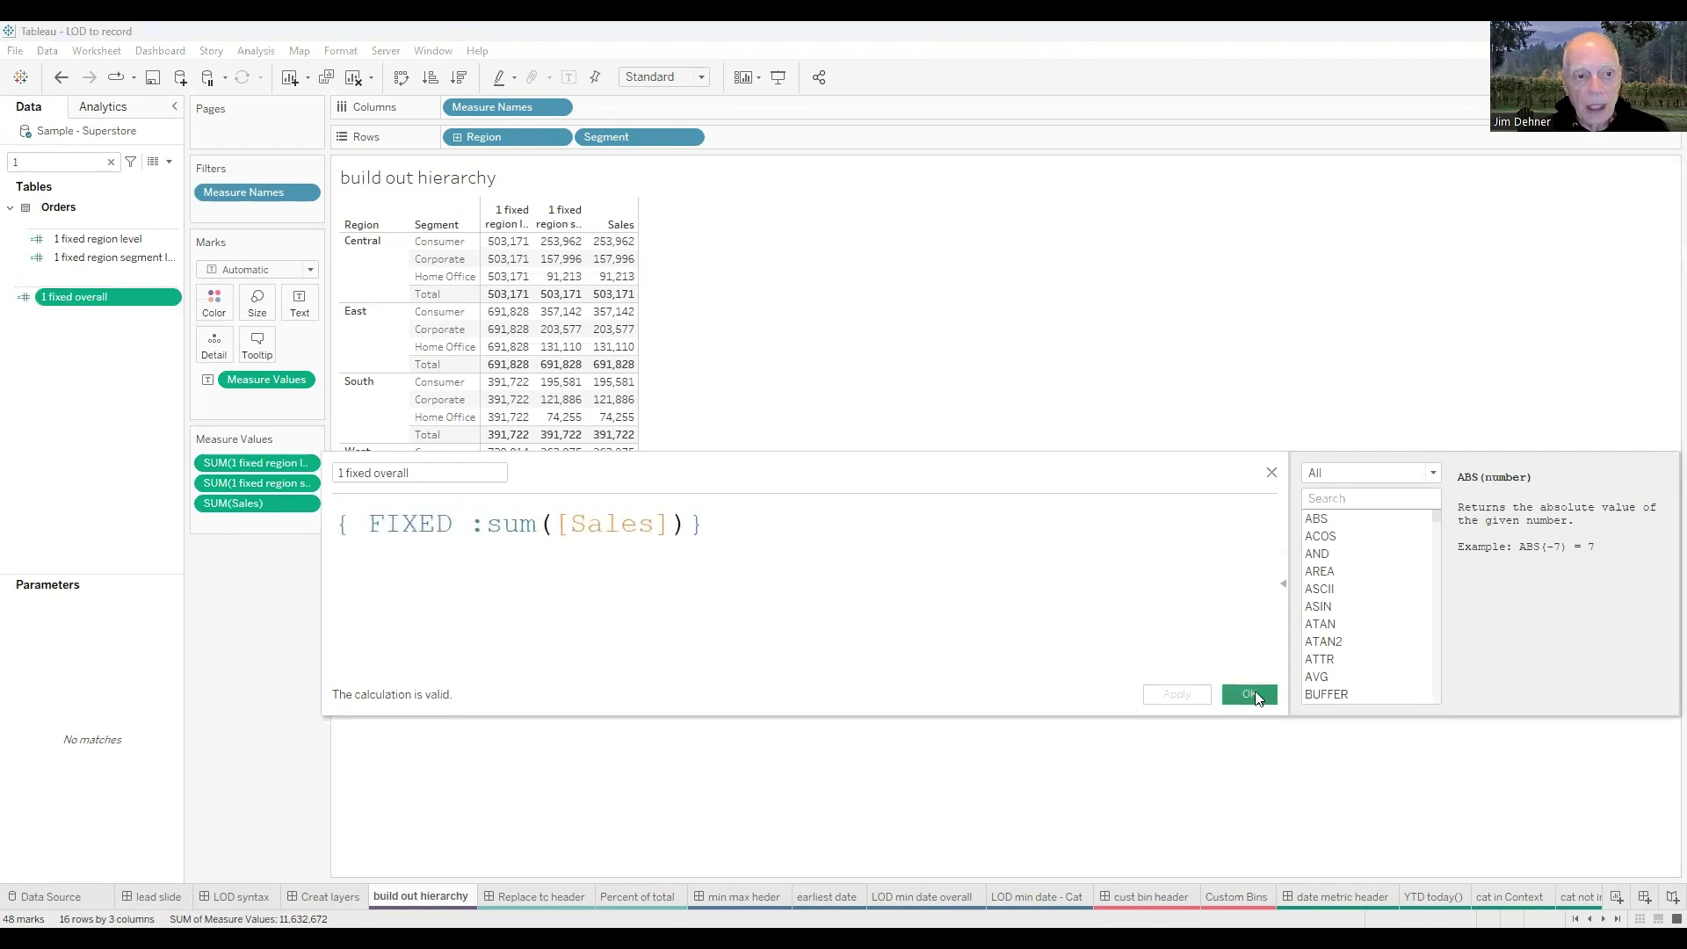
- Add the 1 fixed overall field to the table and show a grand total row
double_click(66, 298)
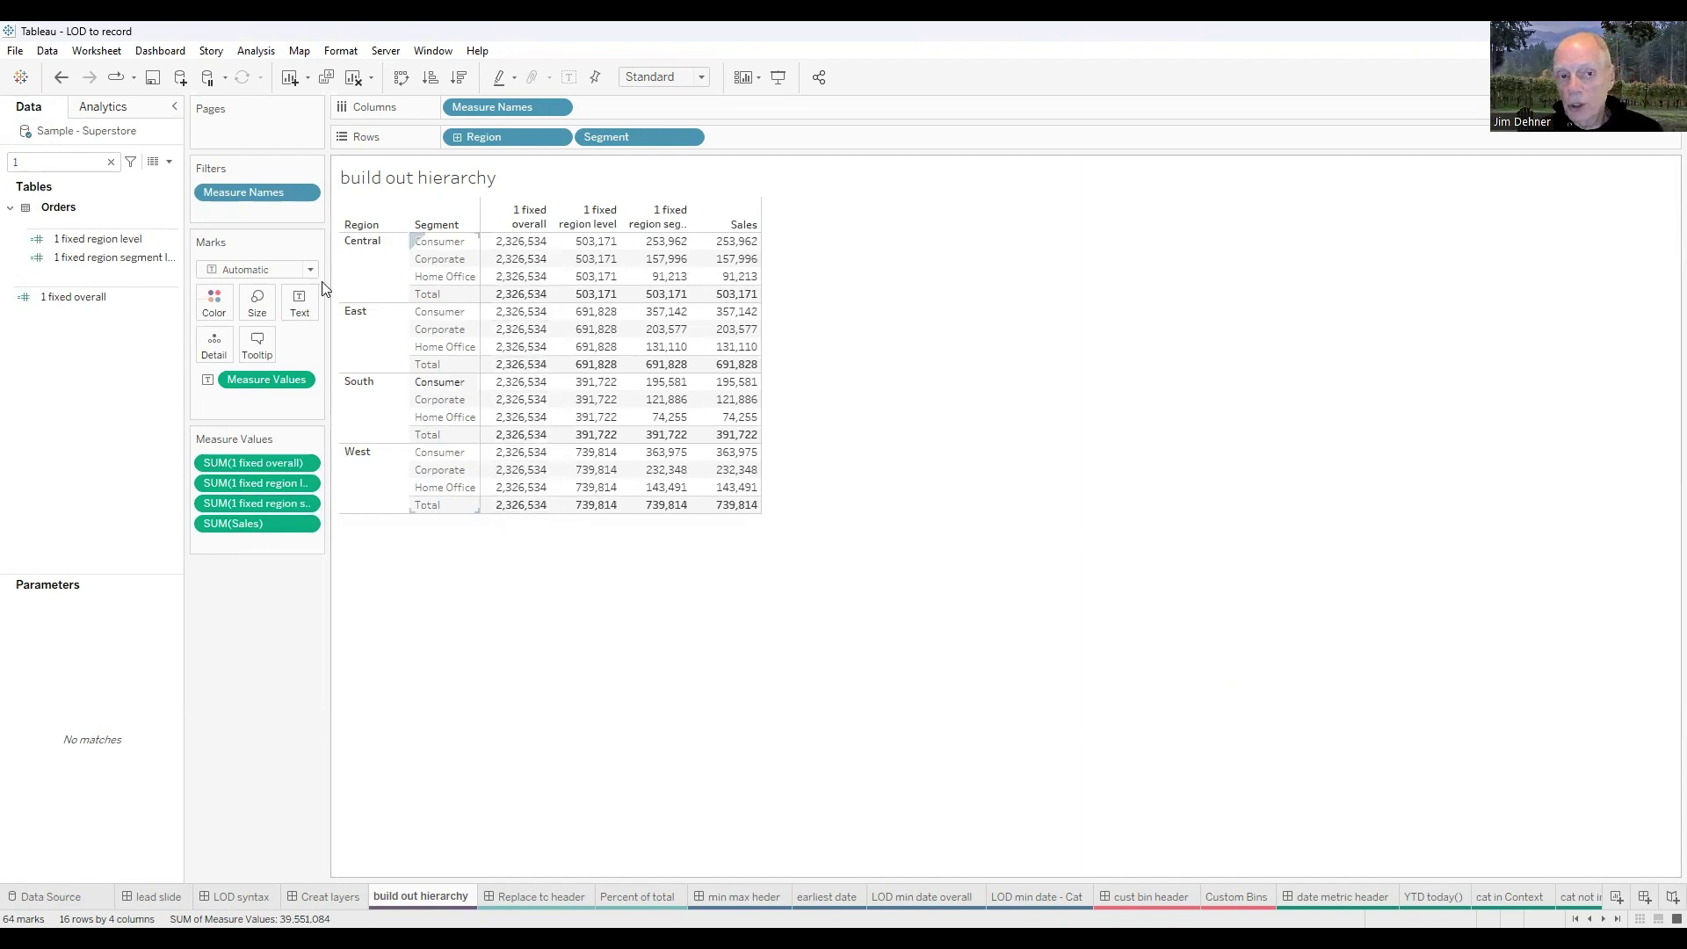
click(102, 109)
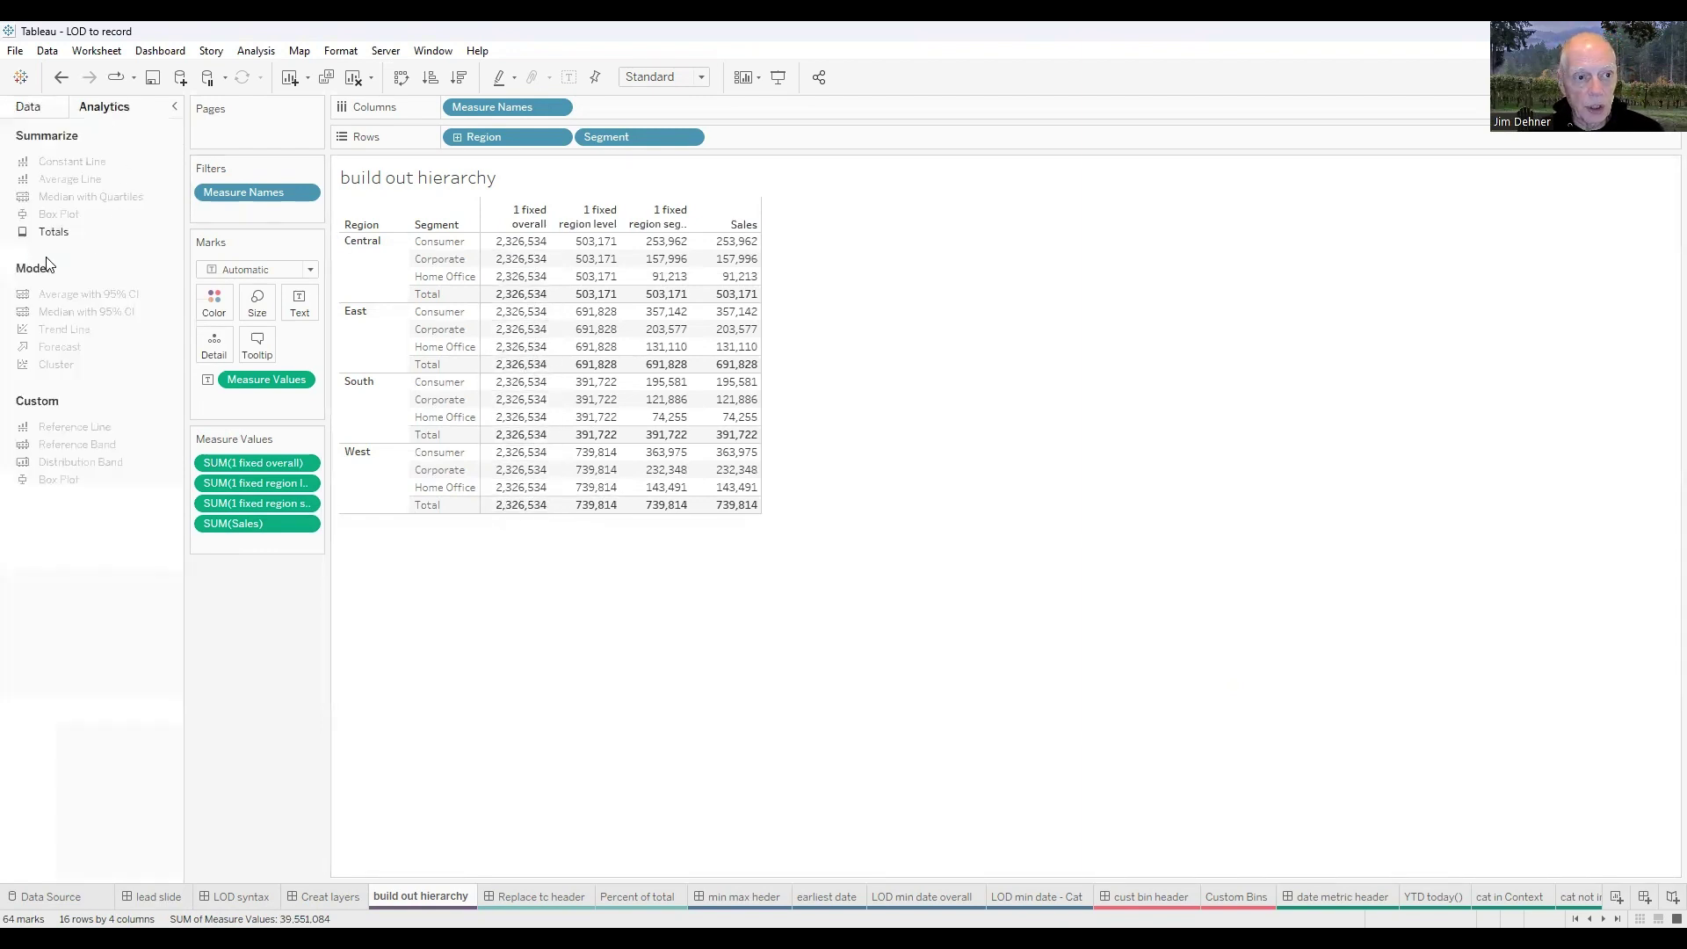
drag(61, 242, 615, 242)
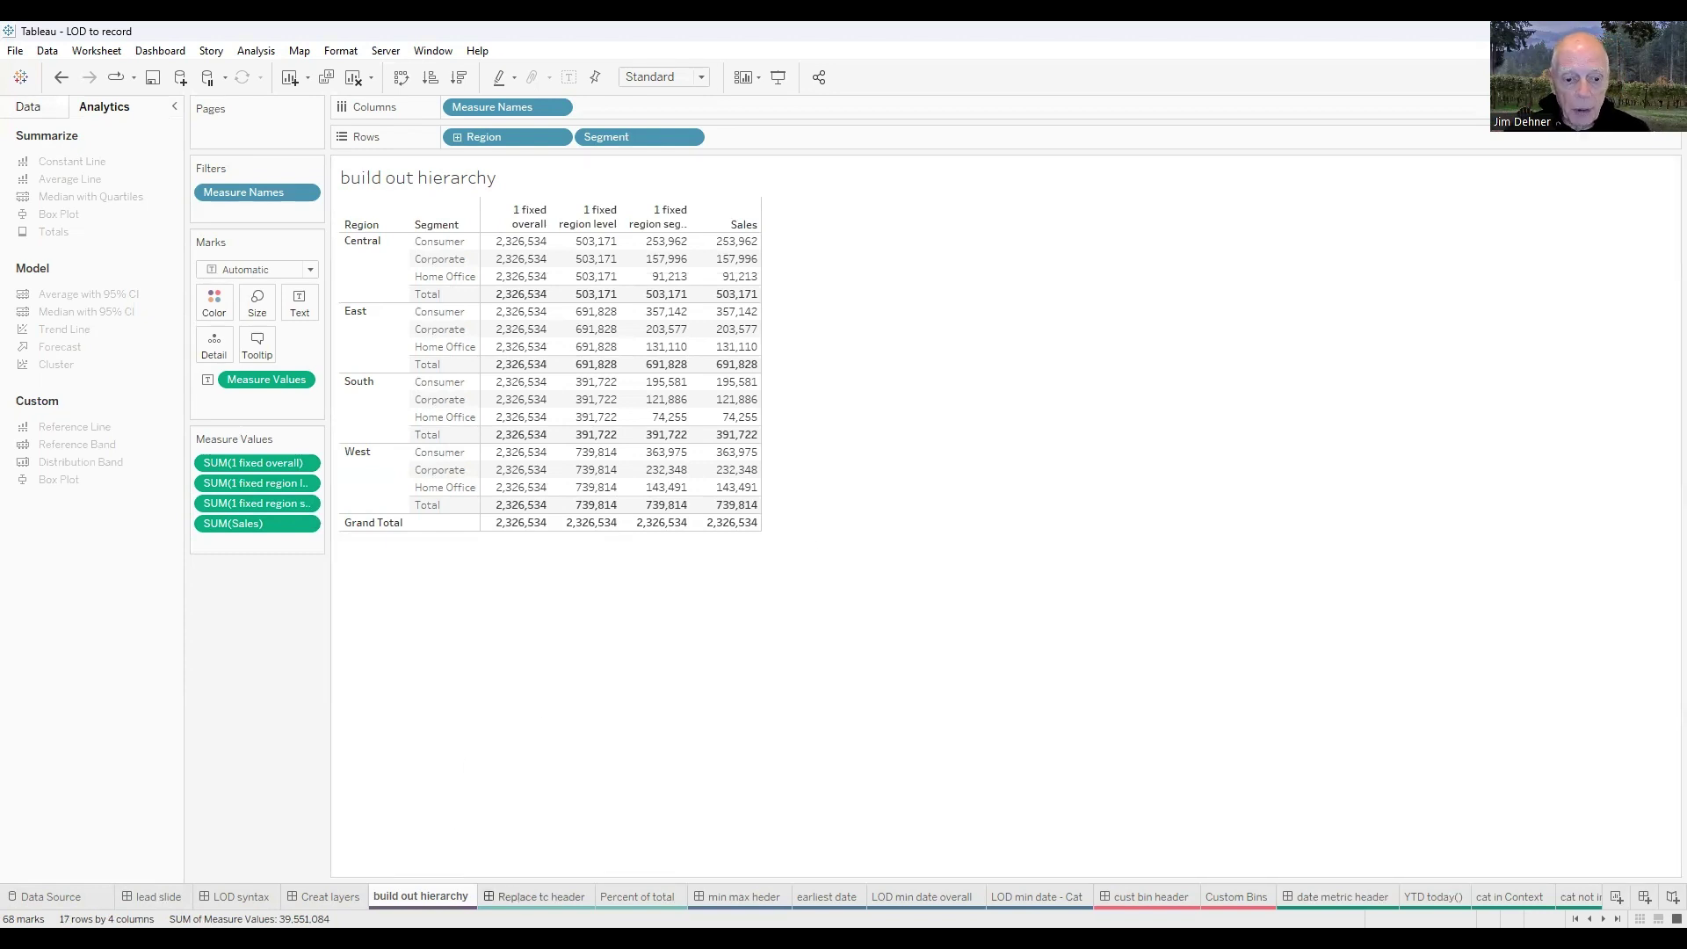
- View the Replace tc header dashboard, open the Percent of total sheet and search its data fields for "2"
click(539, 896)
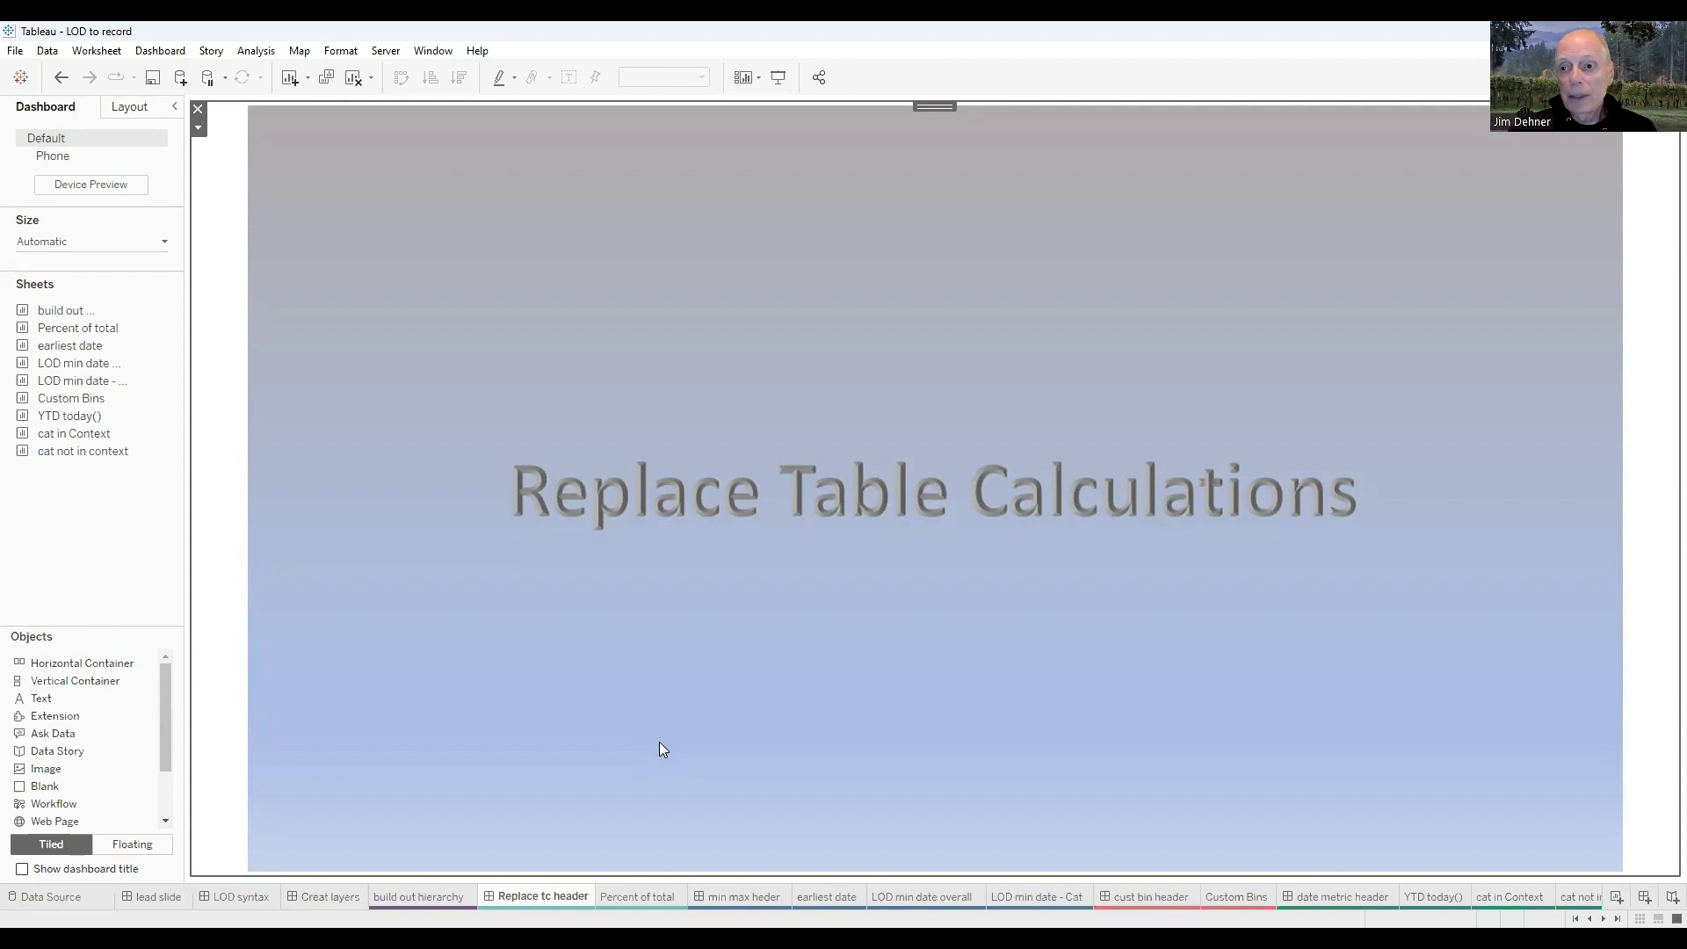
click(639, 895)
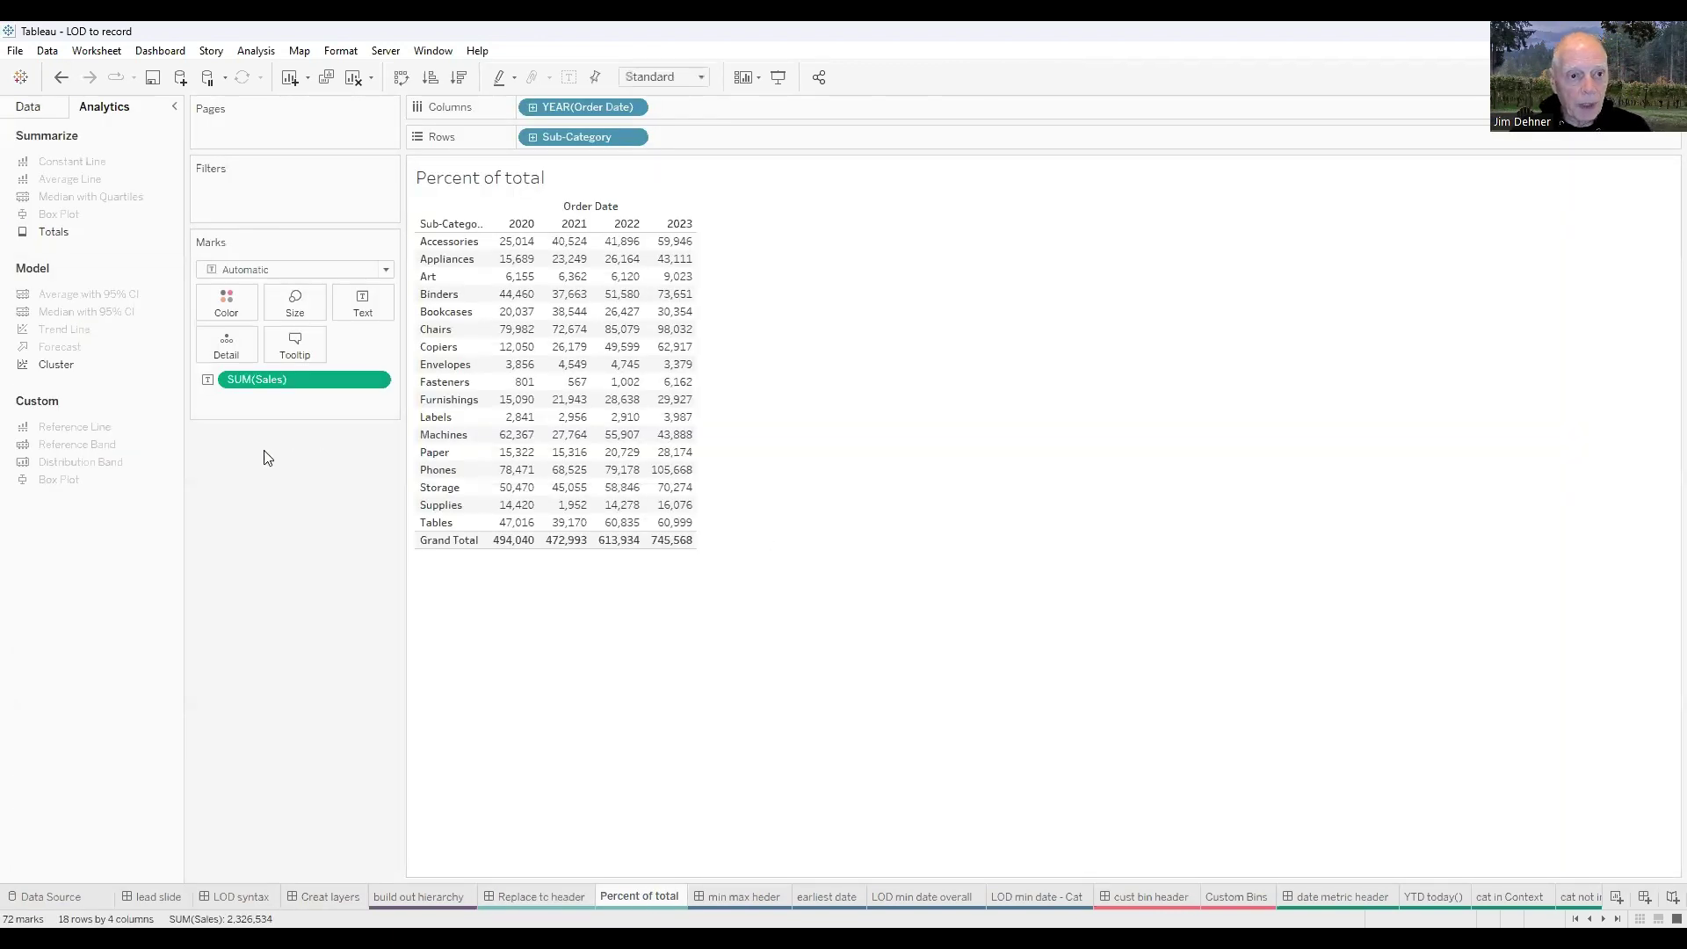
click(32, 109)
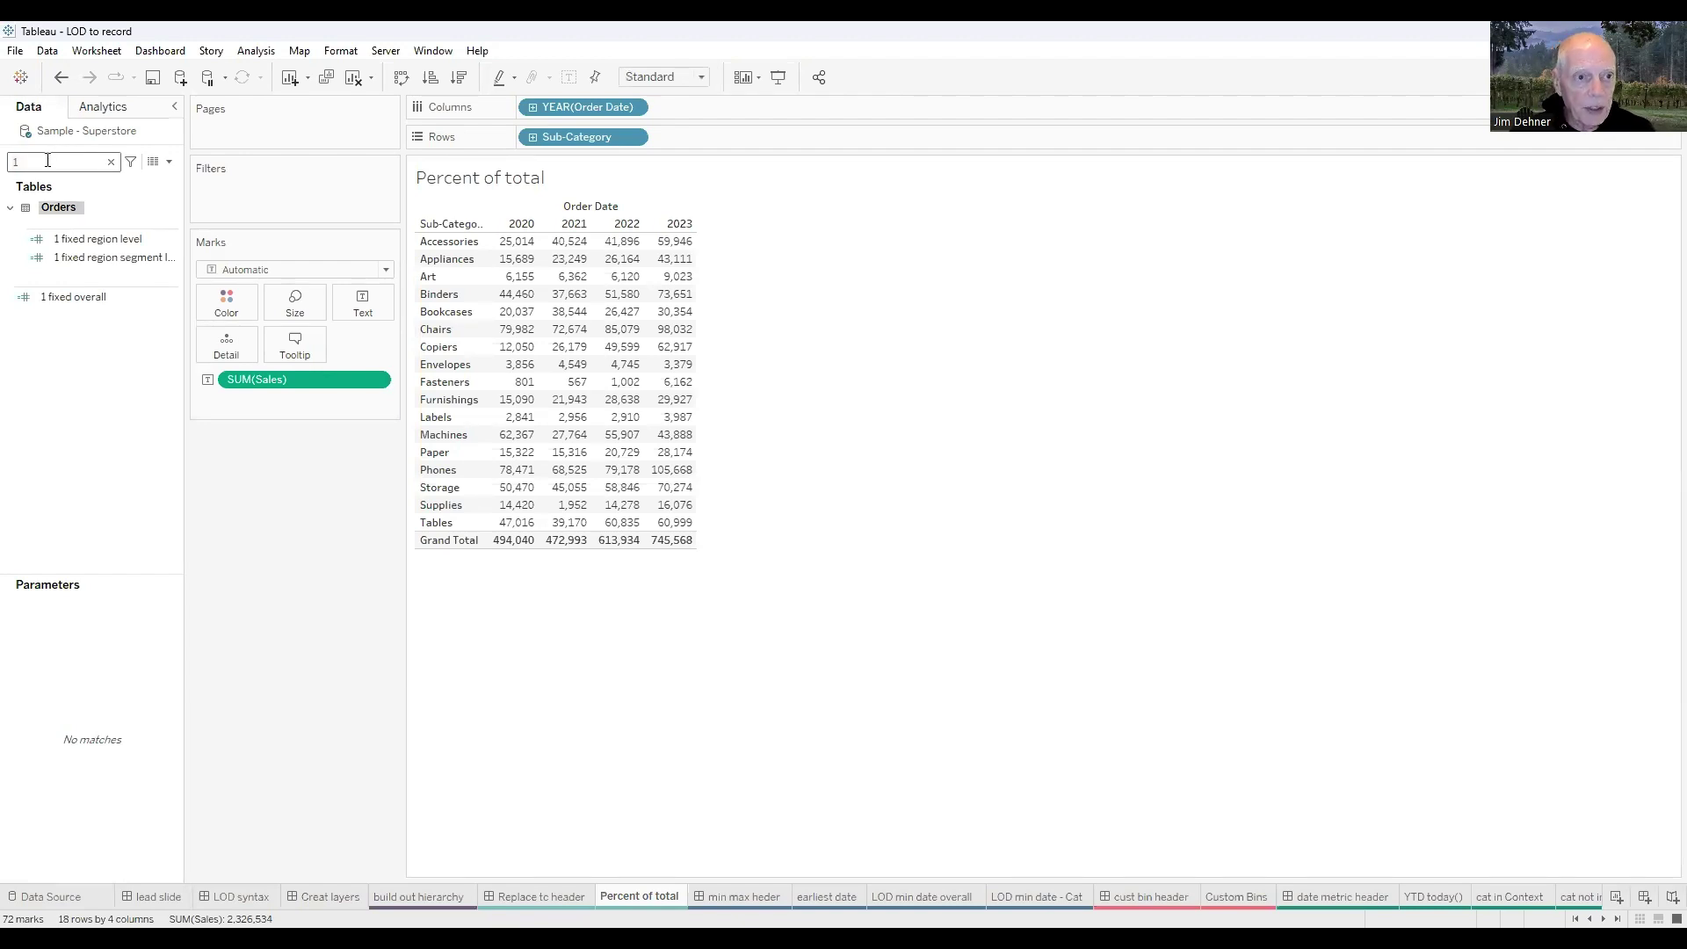
key(BackSpace)
text(2)
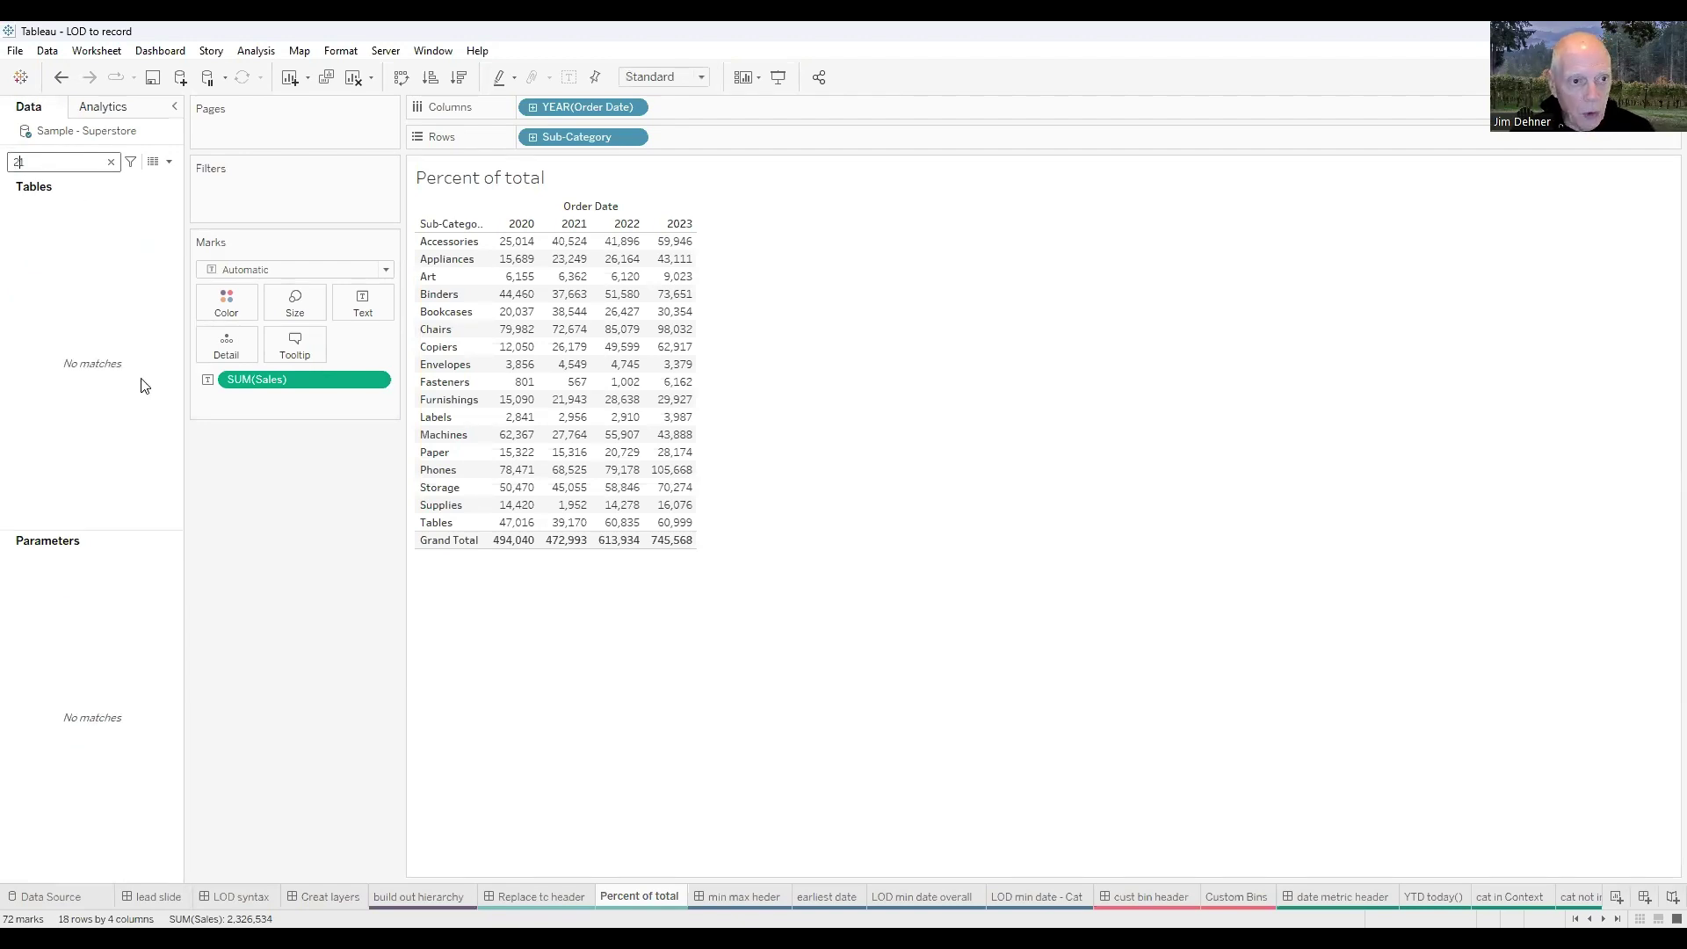
key(Delete)
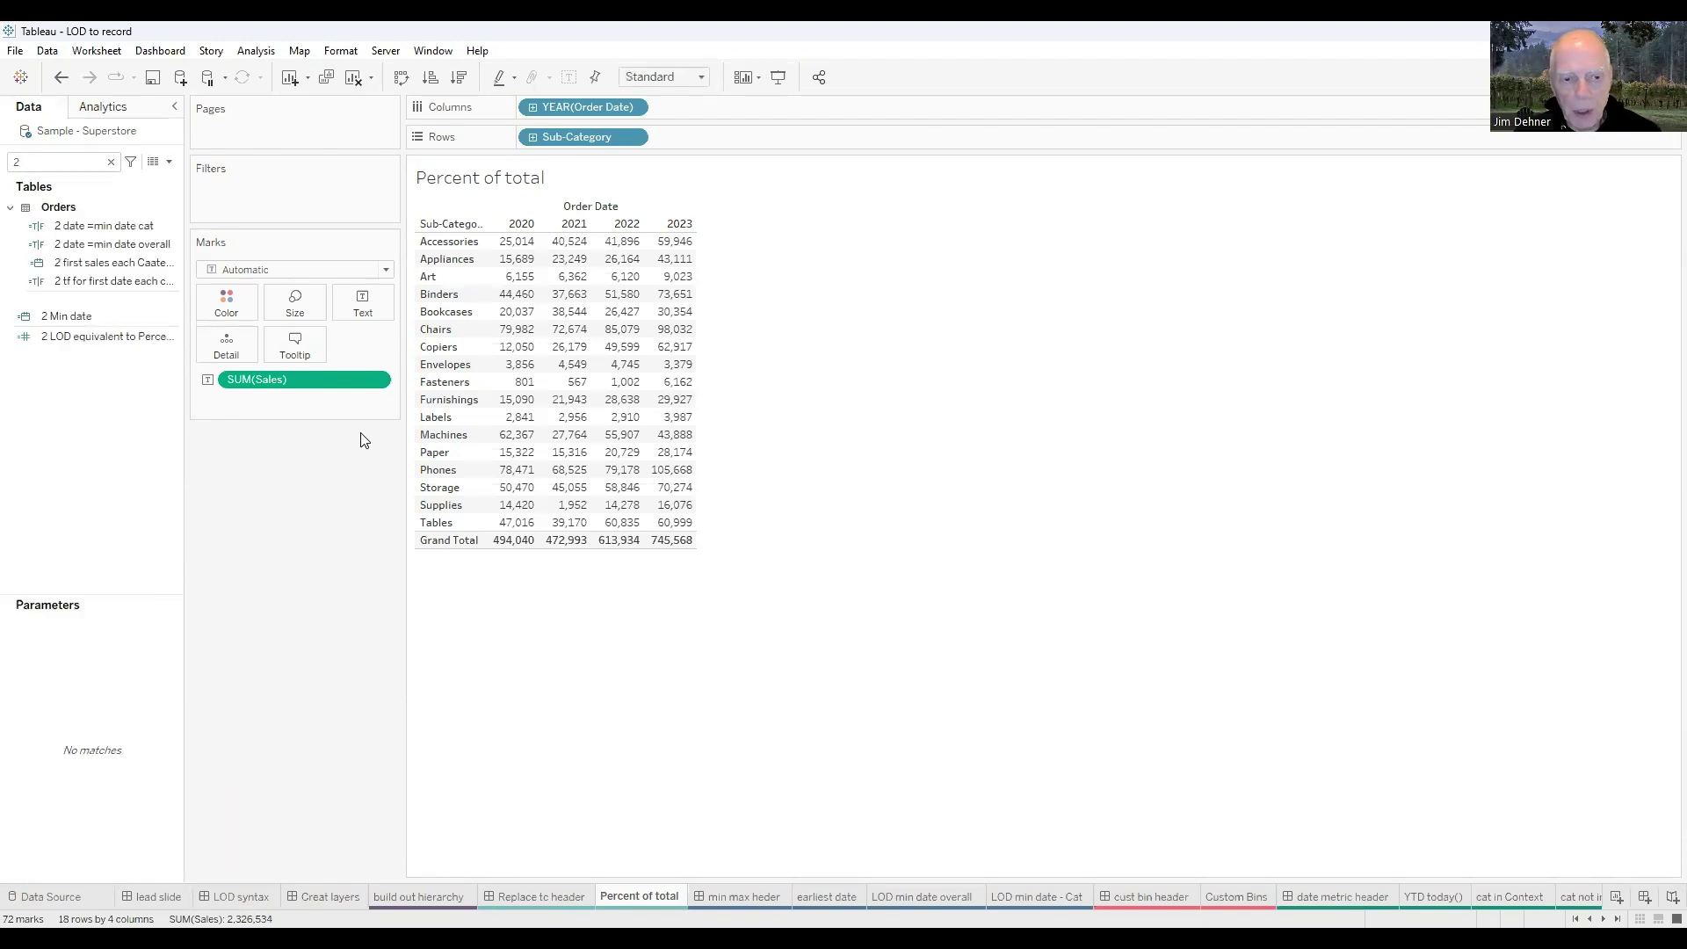
- Apply the Percent of Total quick table calculation to the Sales measure in the sub-category table
click(377, 383)
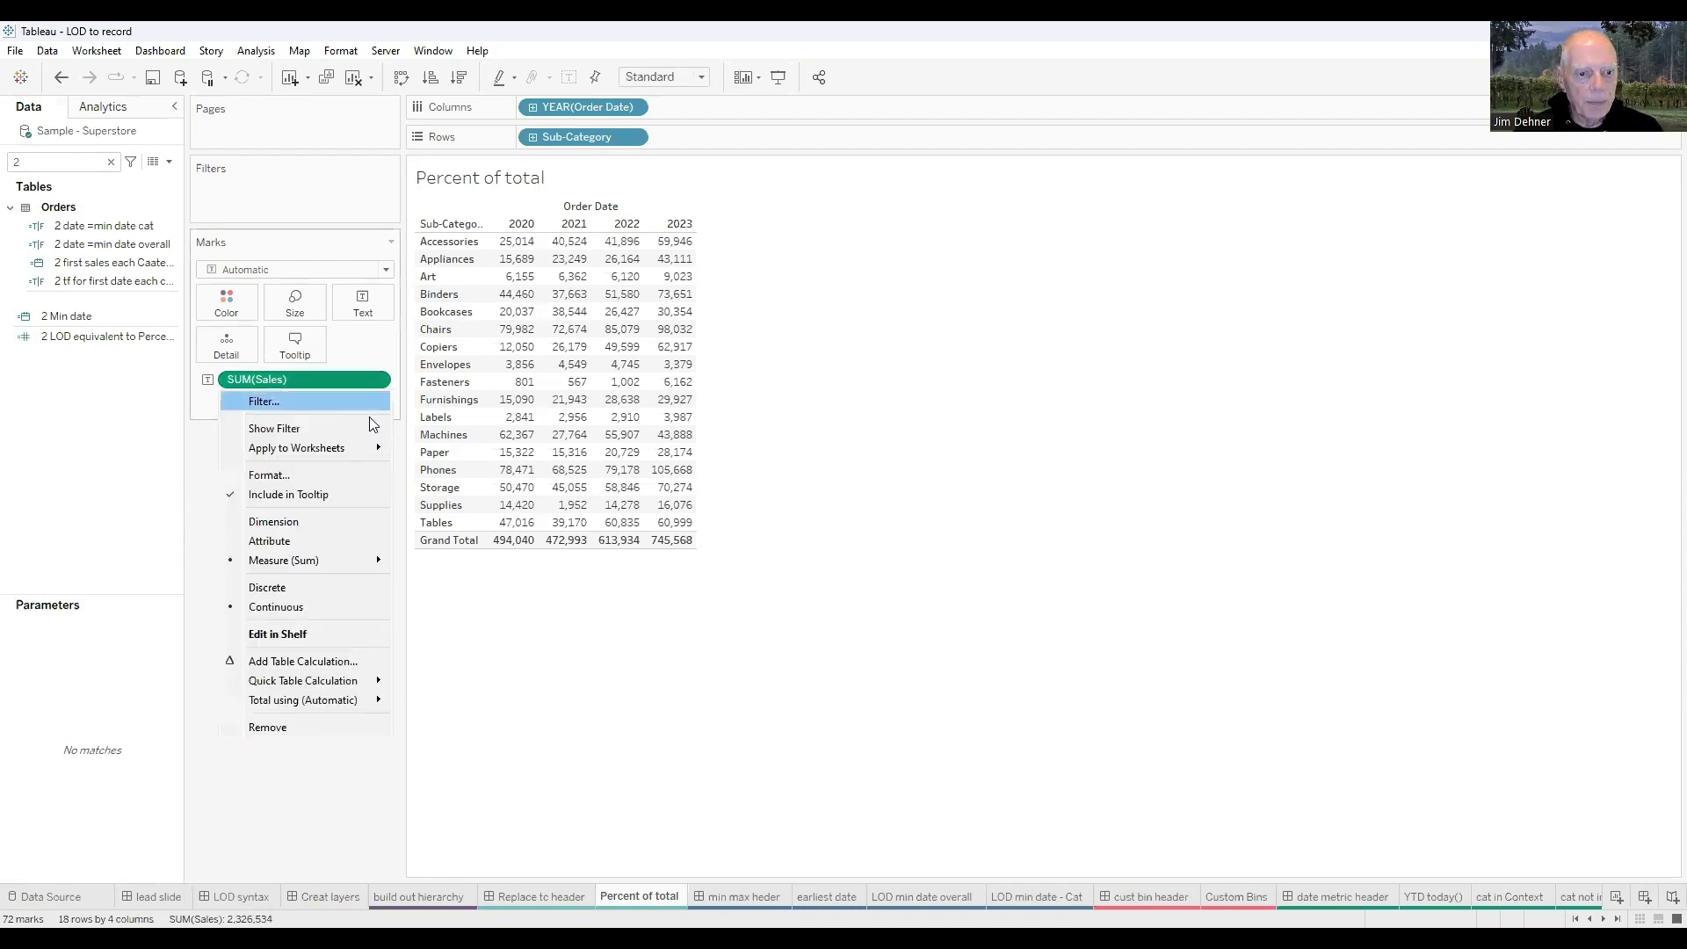
mouse_move(298, 687)
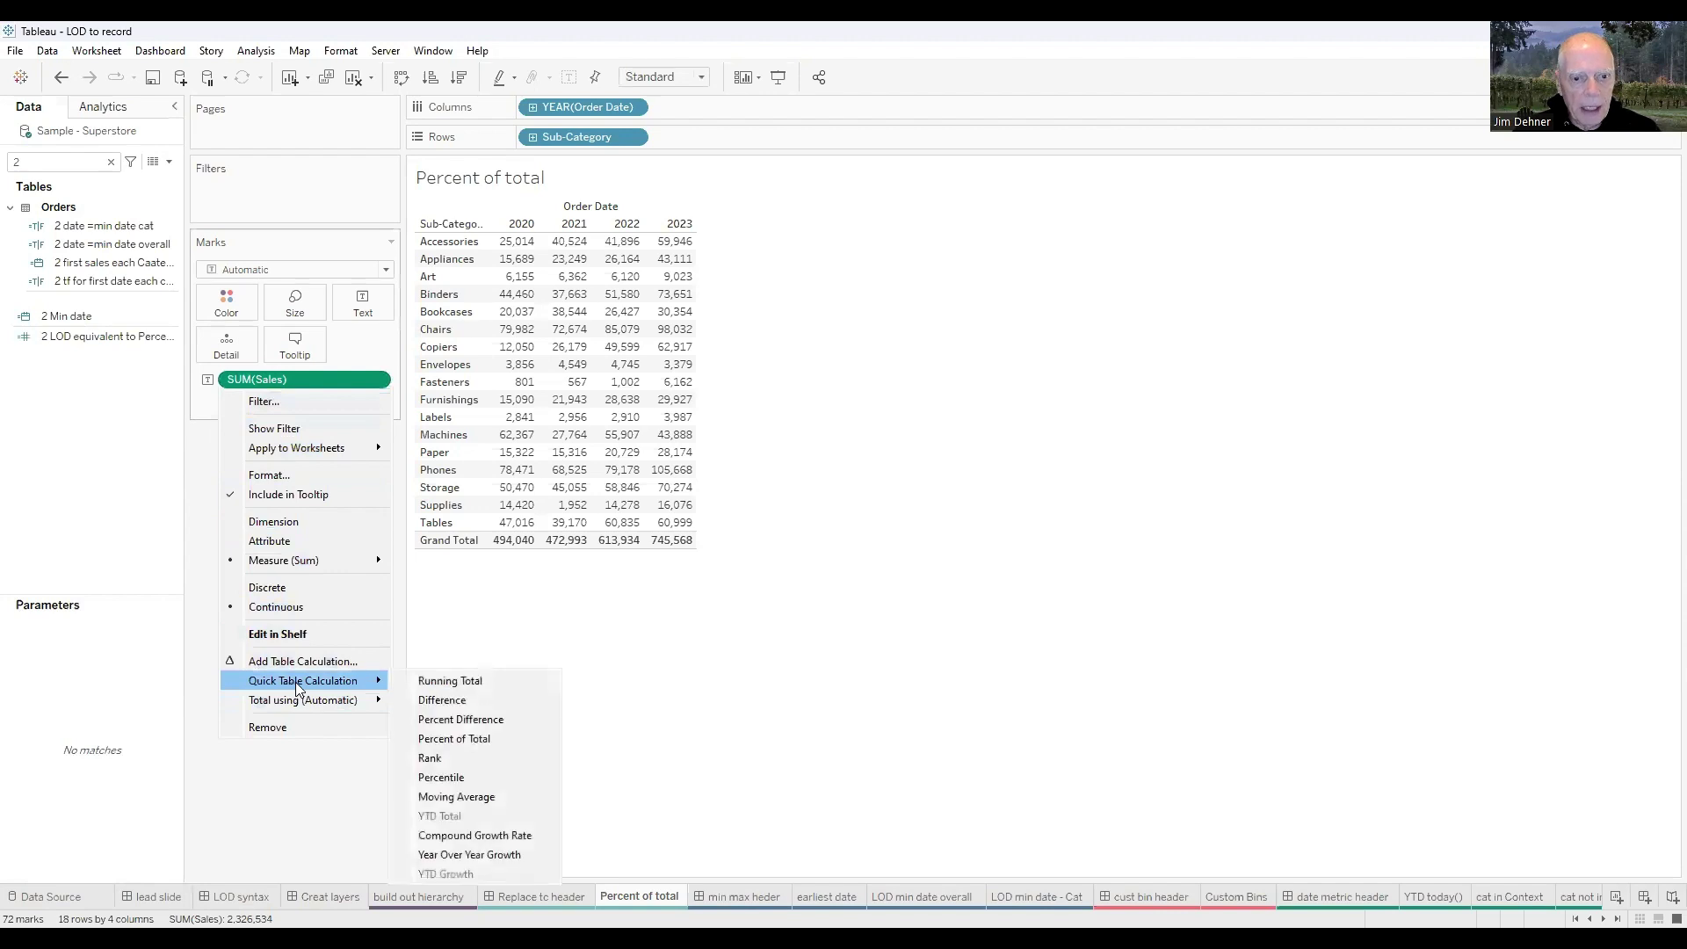
click(478, 743)
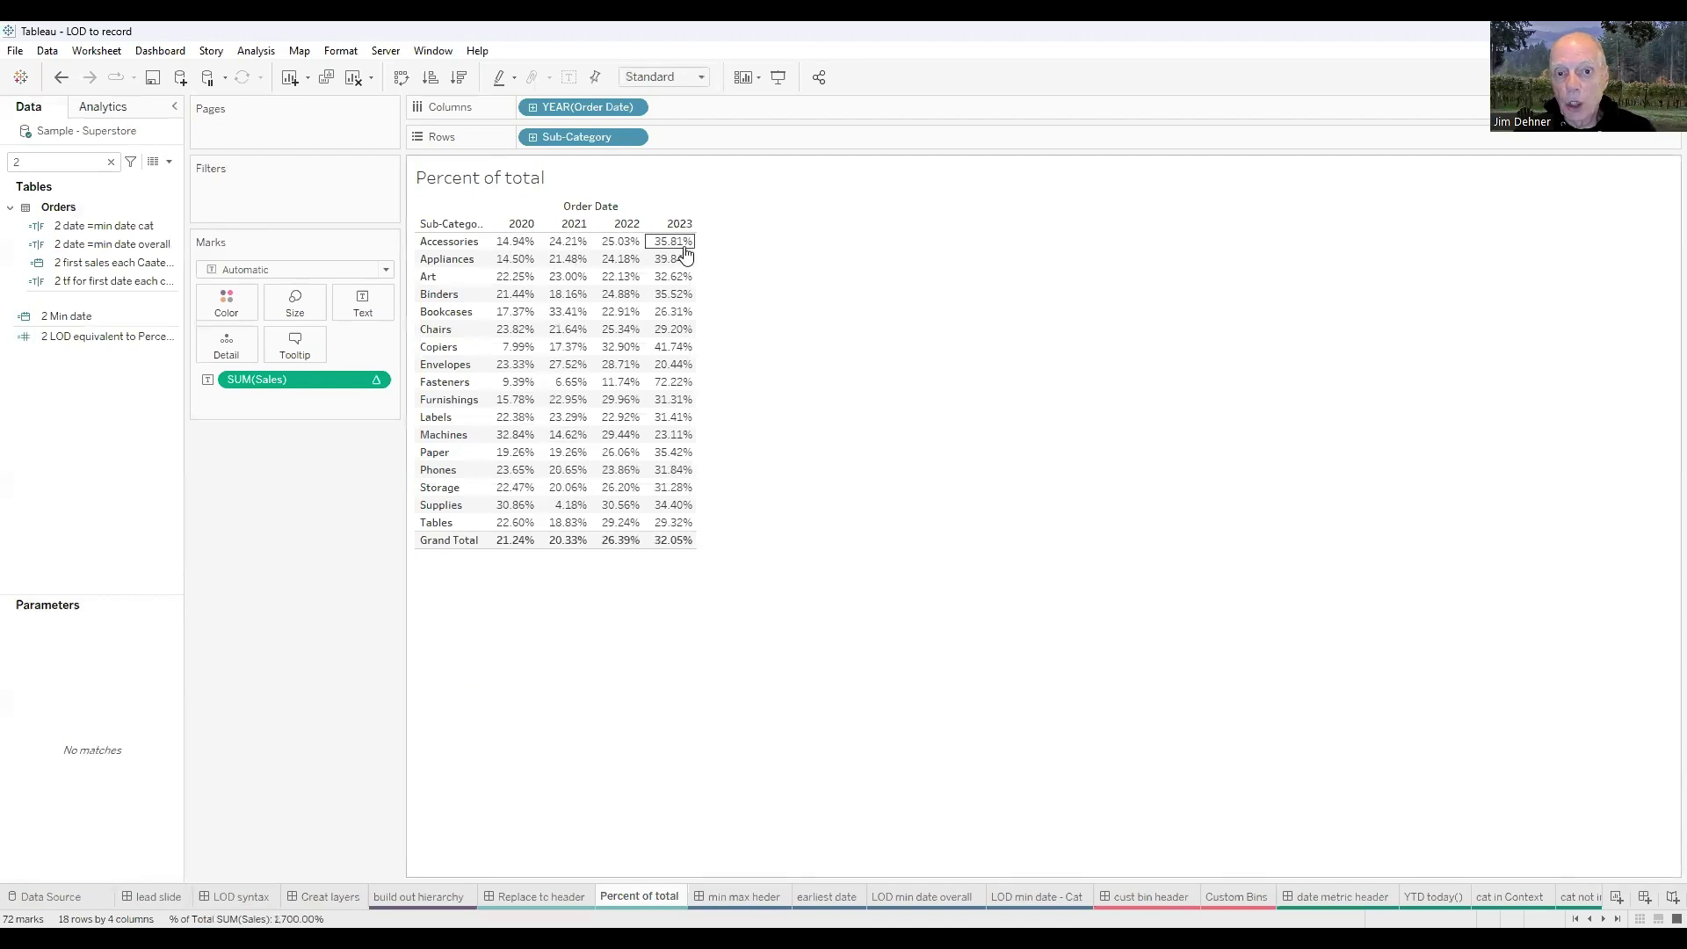
- Compute the Sales percent-of-total calculation along Table (down)
click(374, 382)
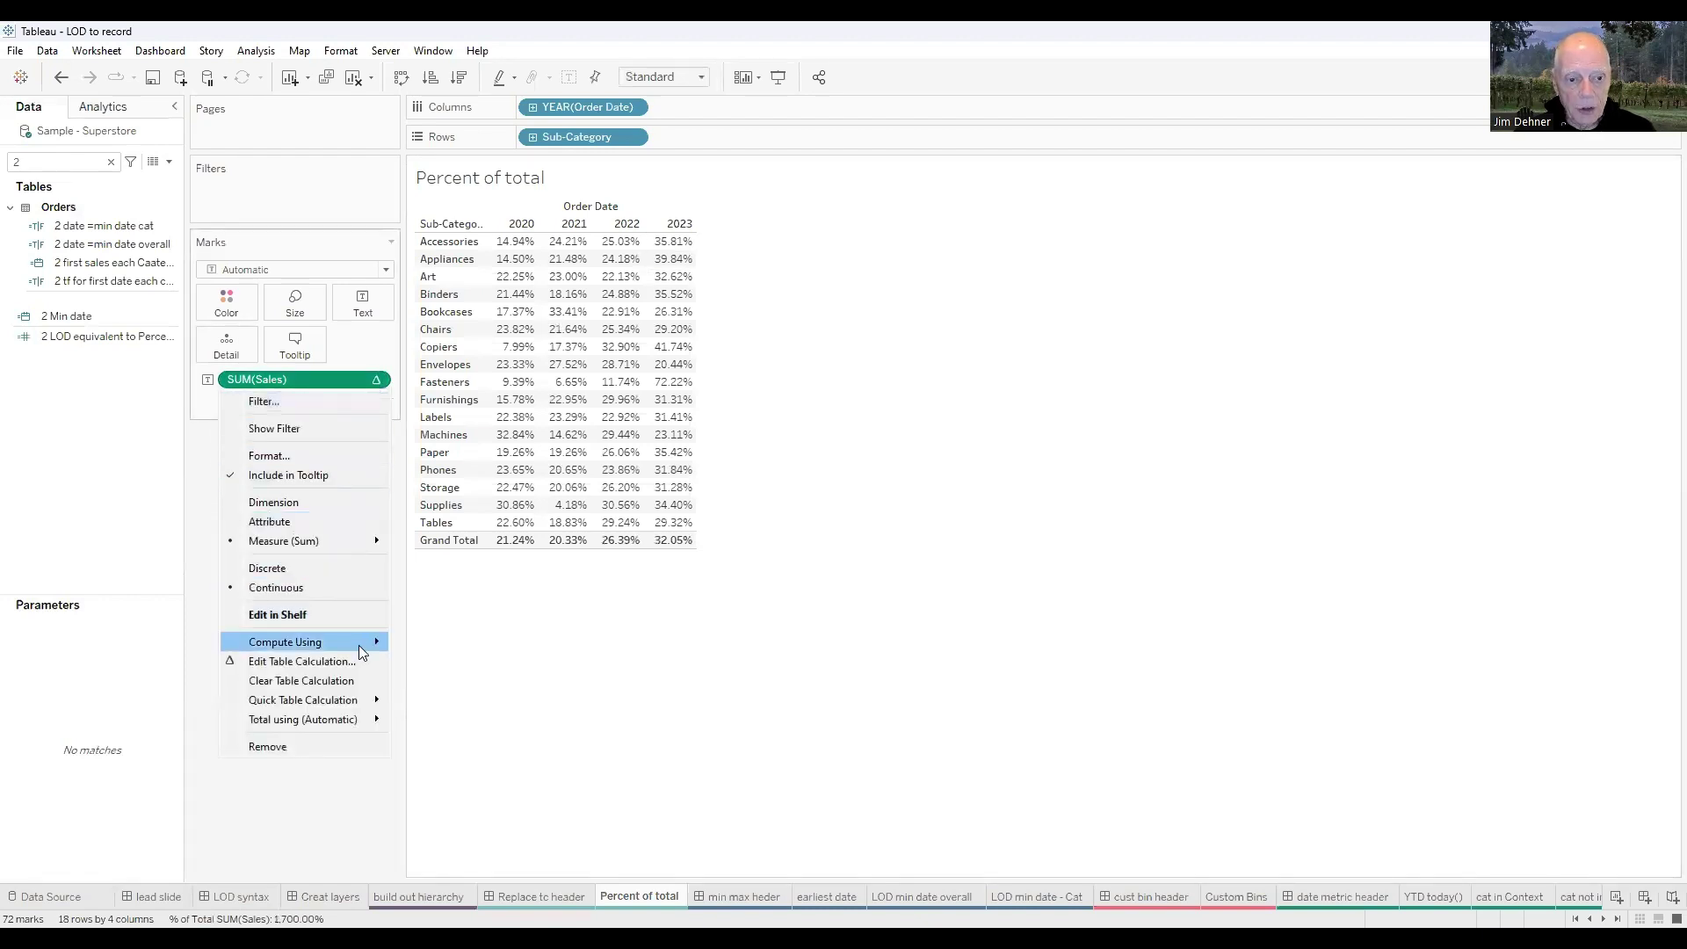
mouse_move(359, 647)
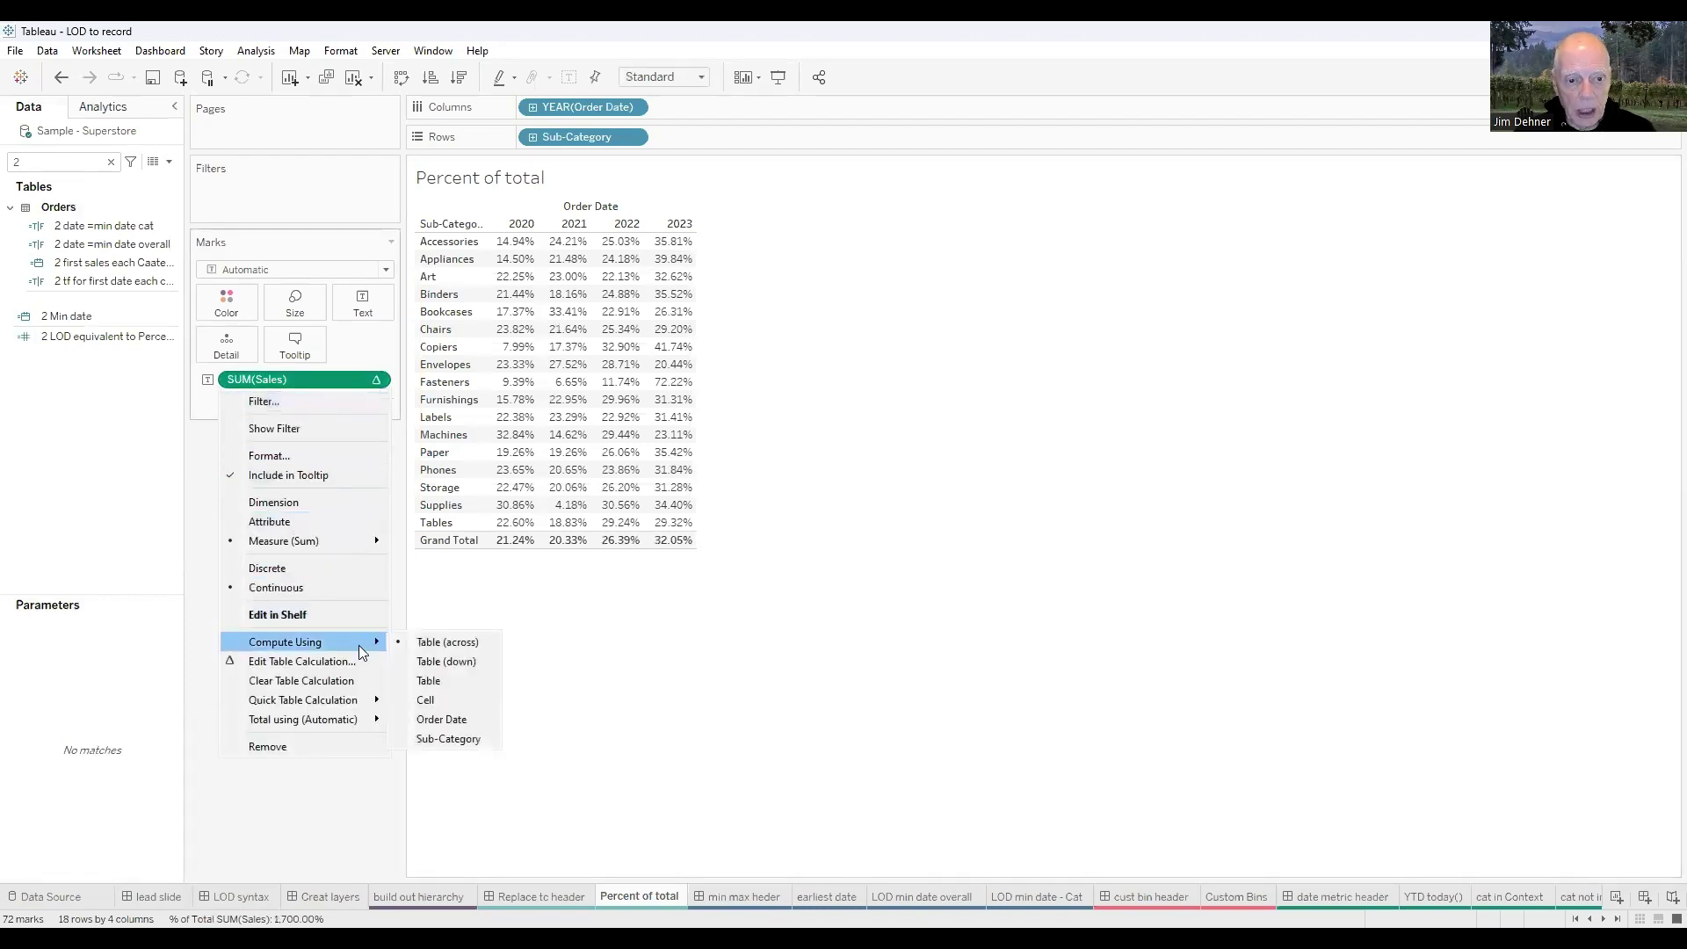
click(444, 662)
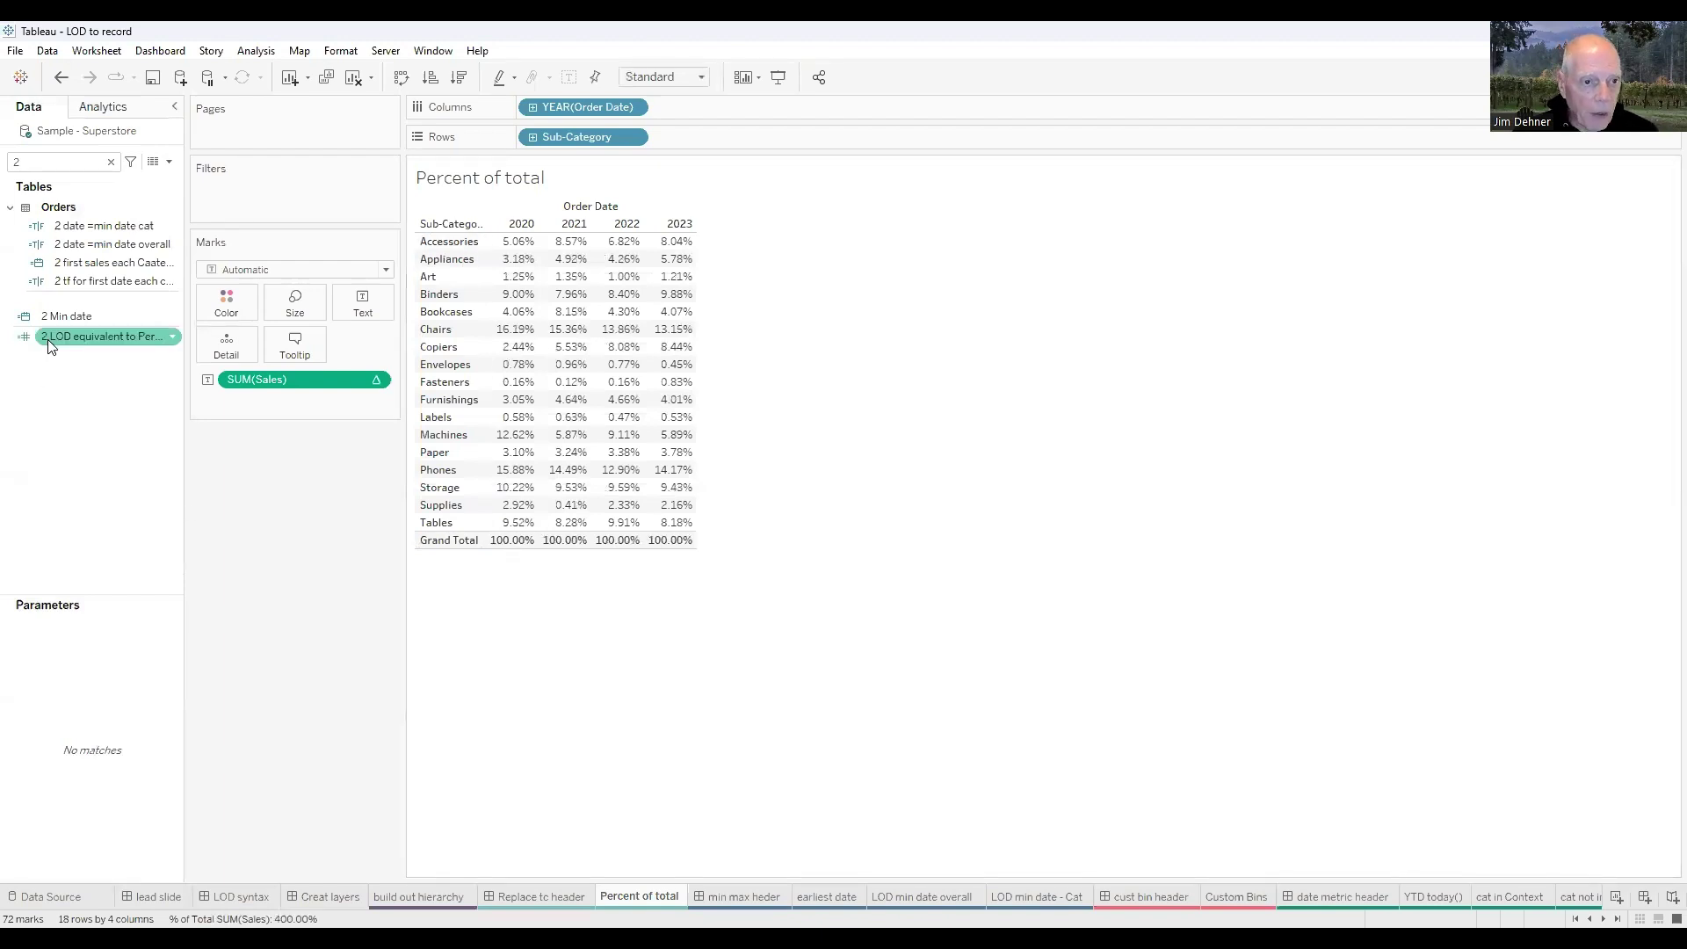
- Examine the 2 LOD equivalent to Percent of sales formula in enlarged text, splitting its denominator onto a separate line and highlighting both outer sum functions
drag(184, 281, 221, 283)
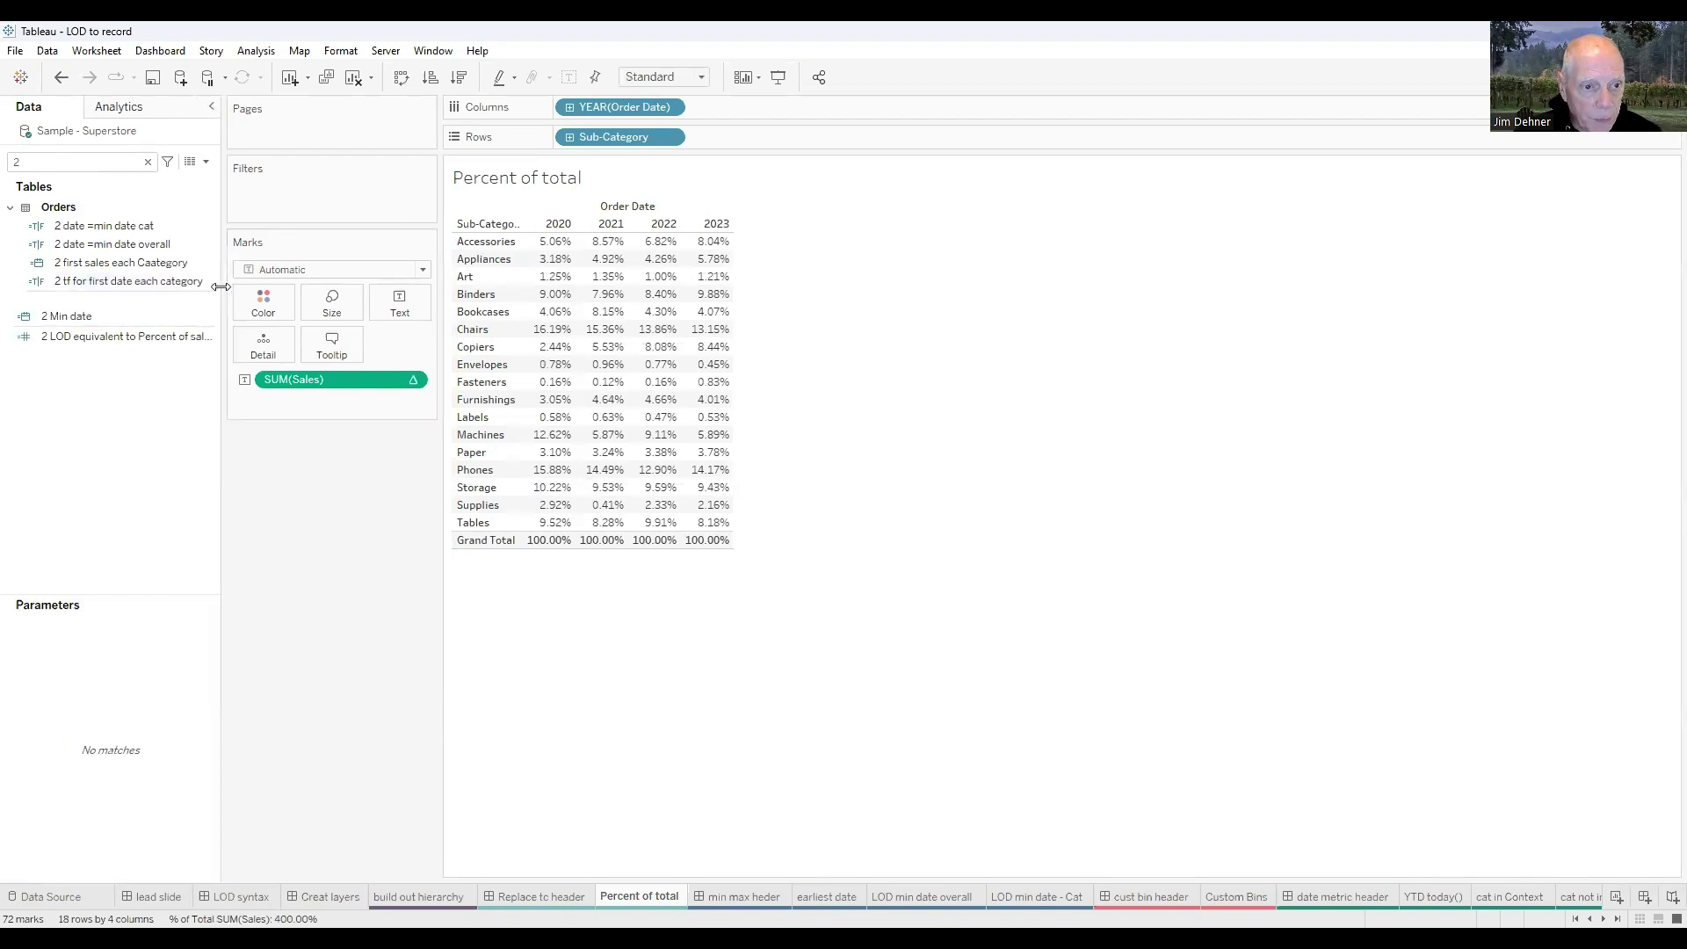
right_click(123, 337)
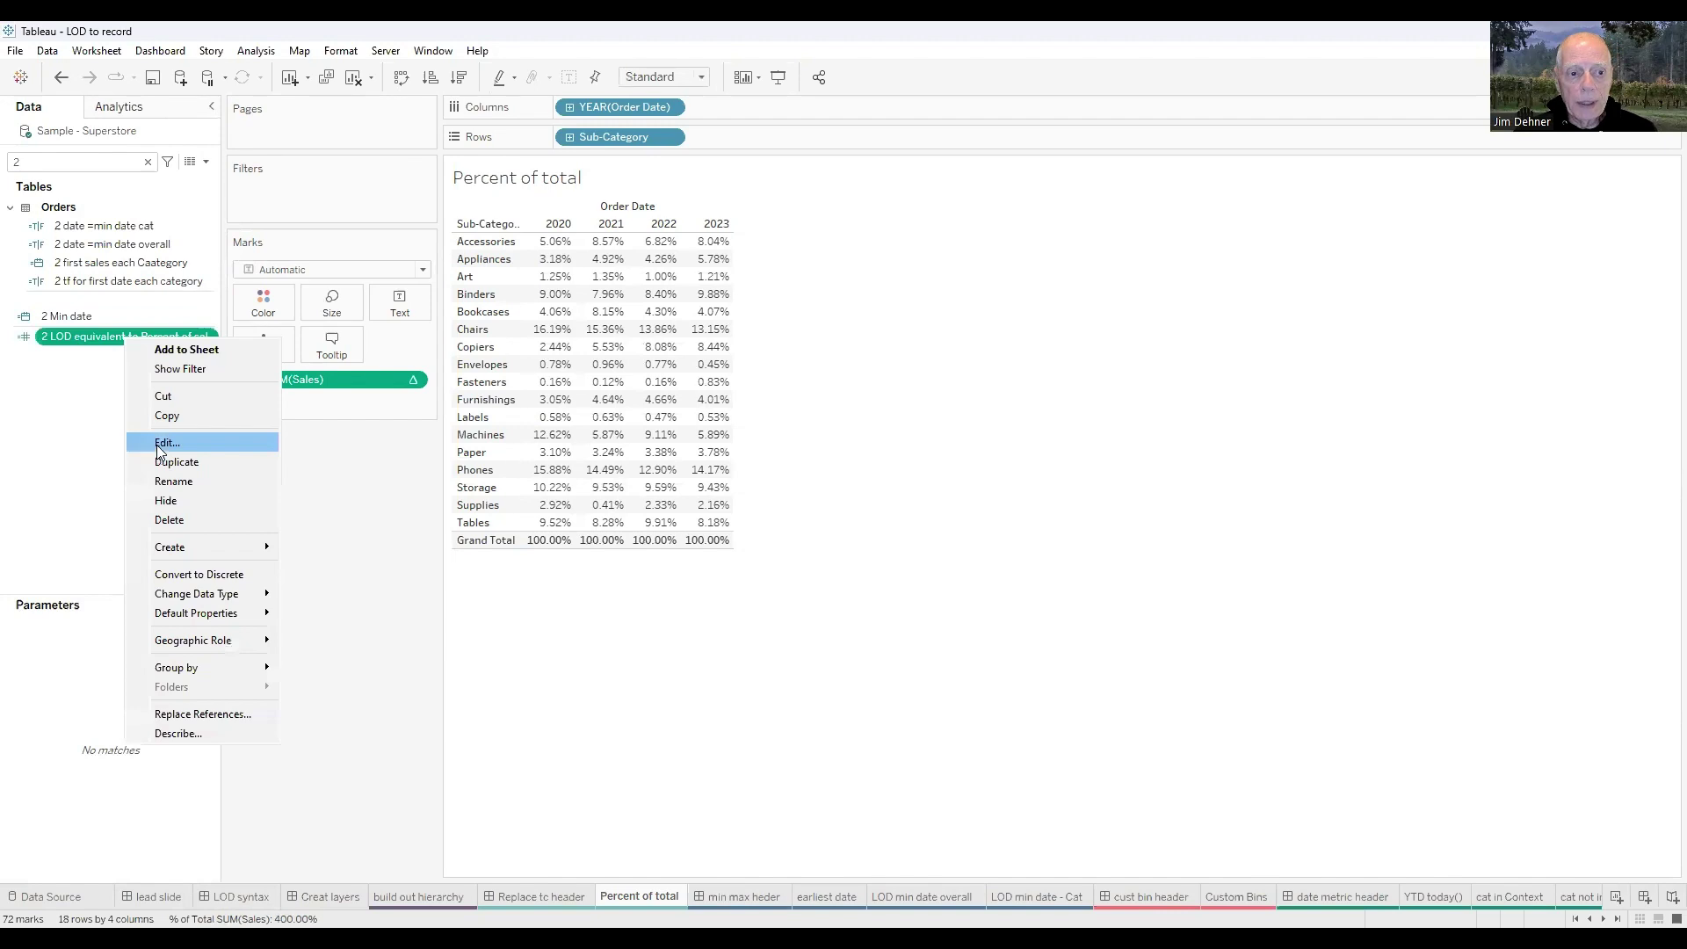
click(157, 442)
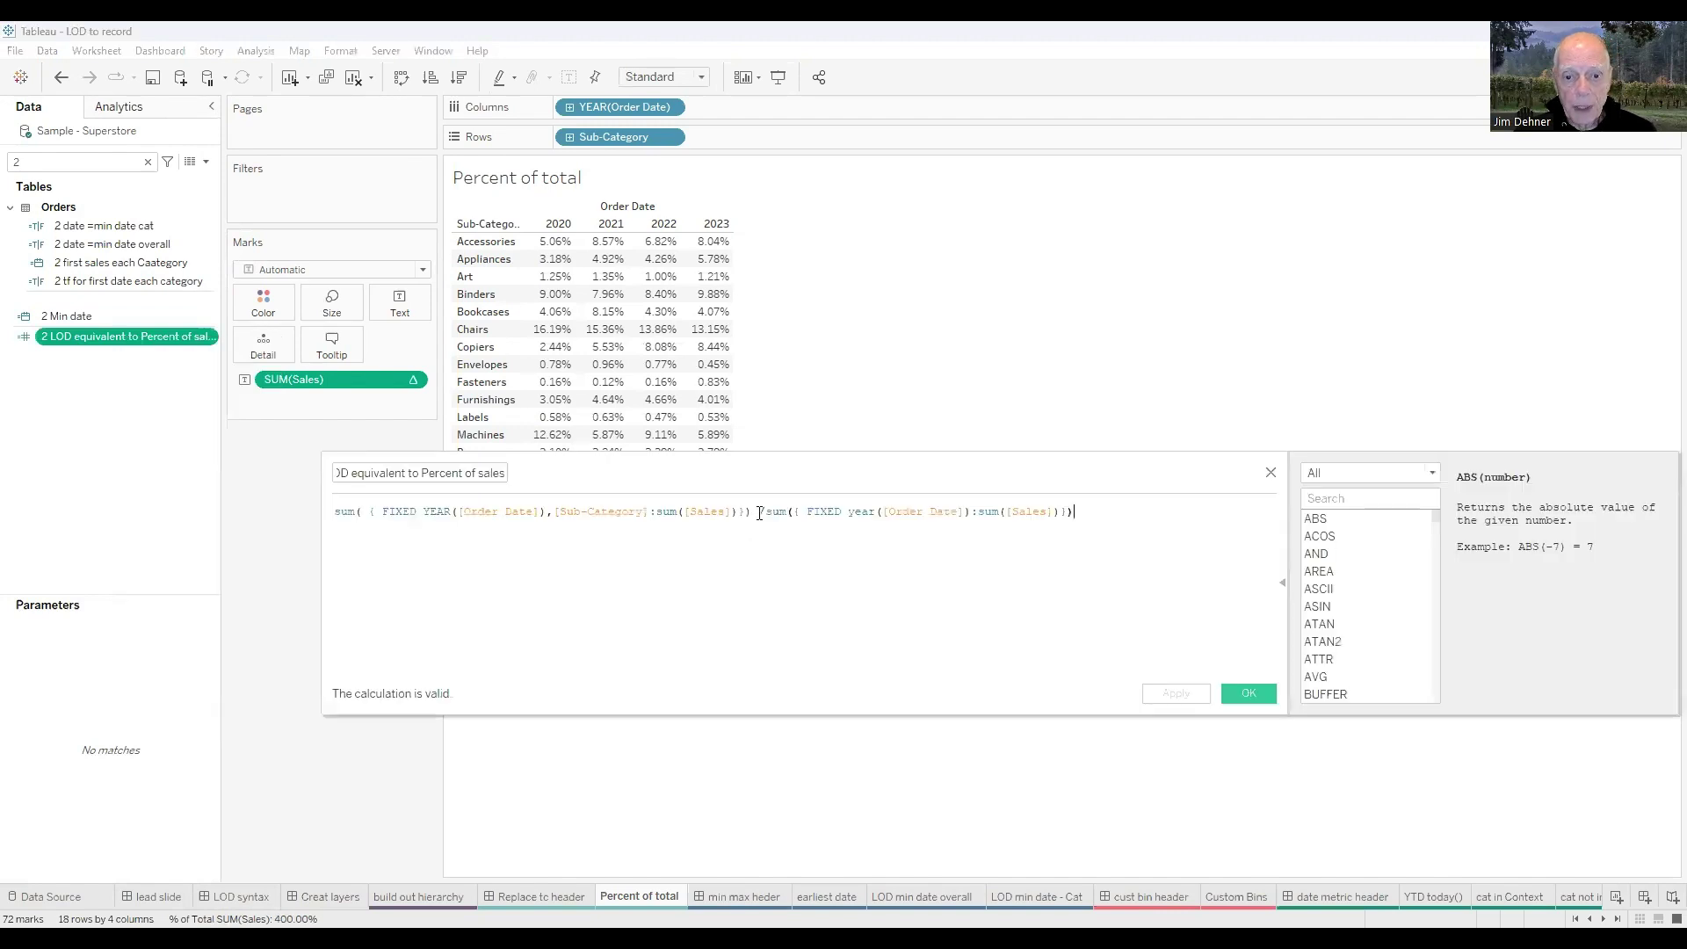
key(Return)
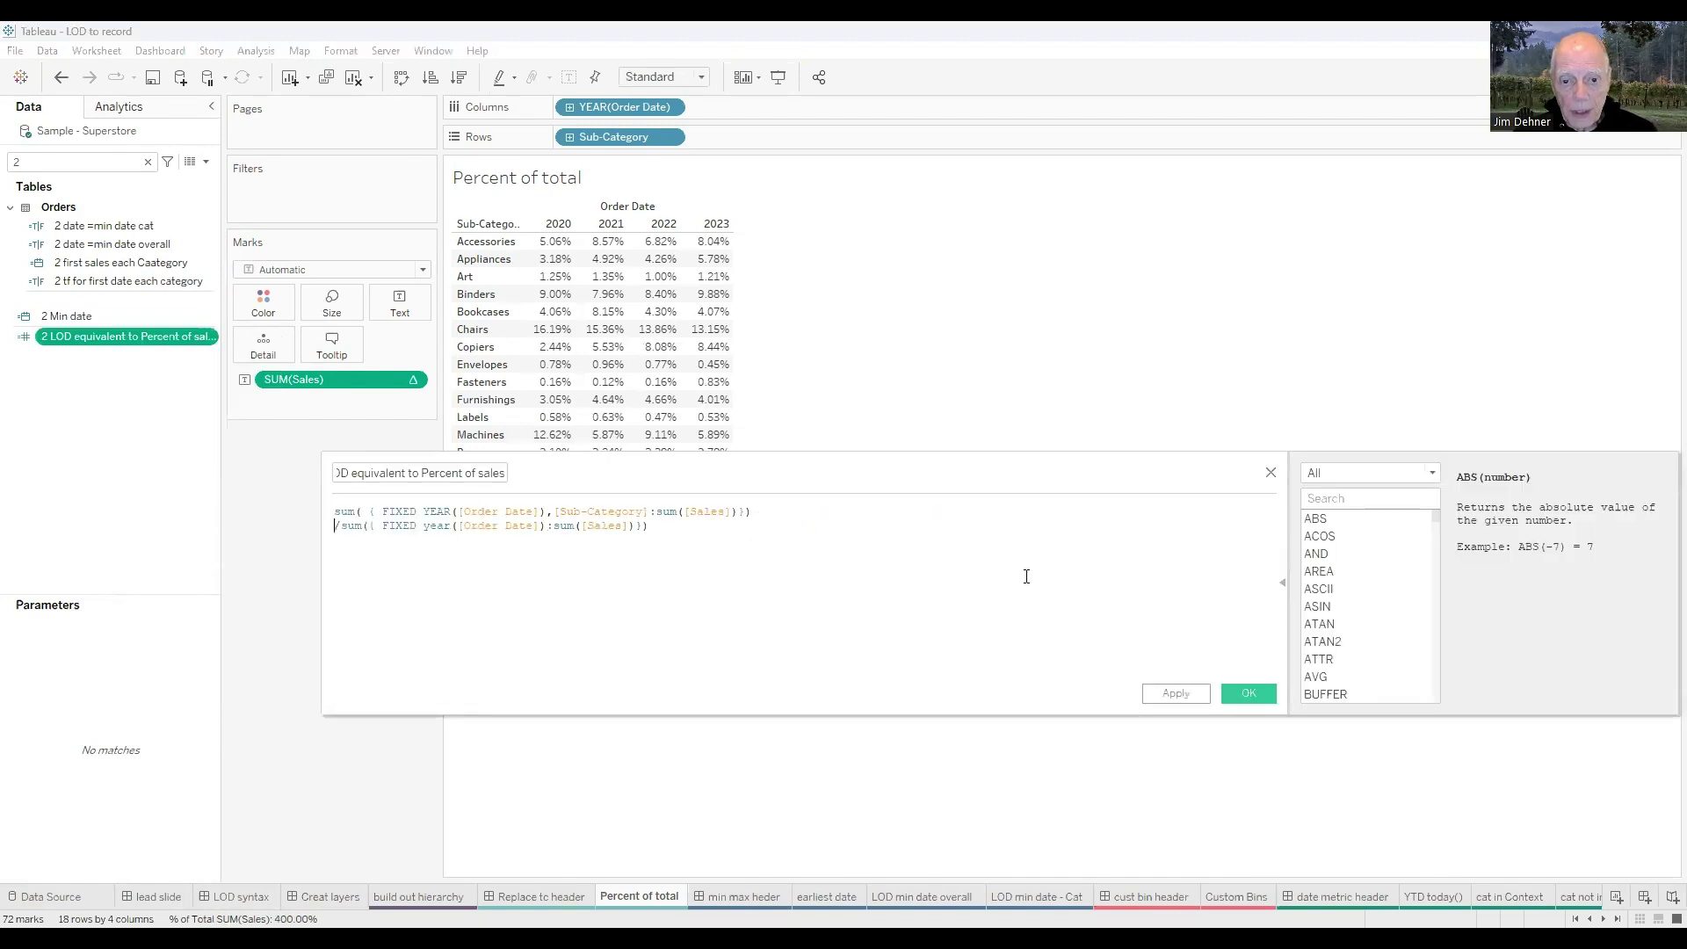
key(Return)
key(Return)
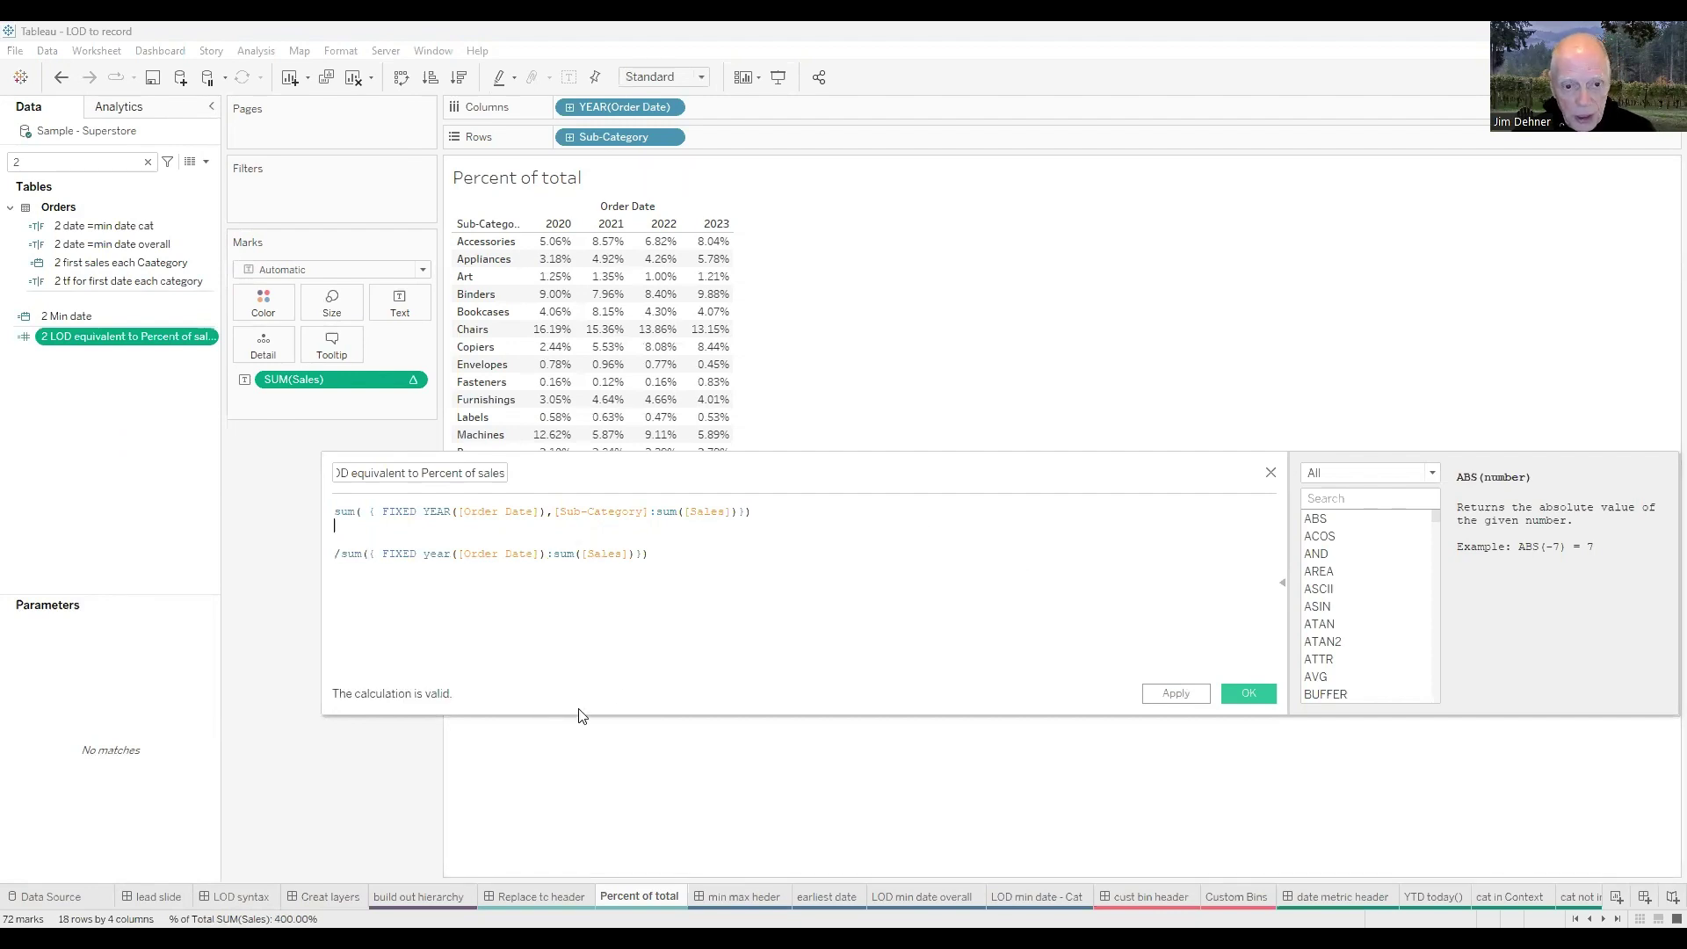
scroll(795, 641, up, 1)
scroll(809, 663, up, 1)
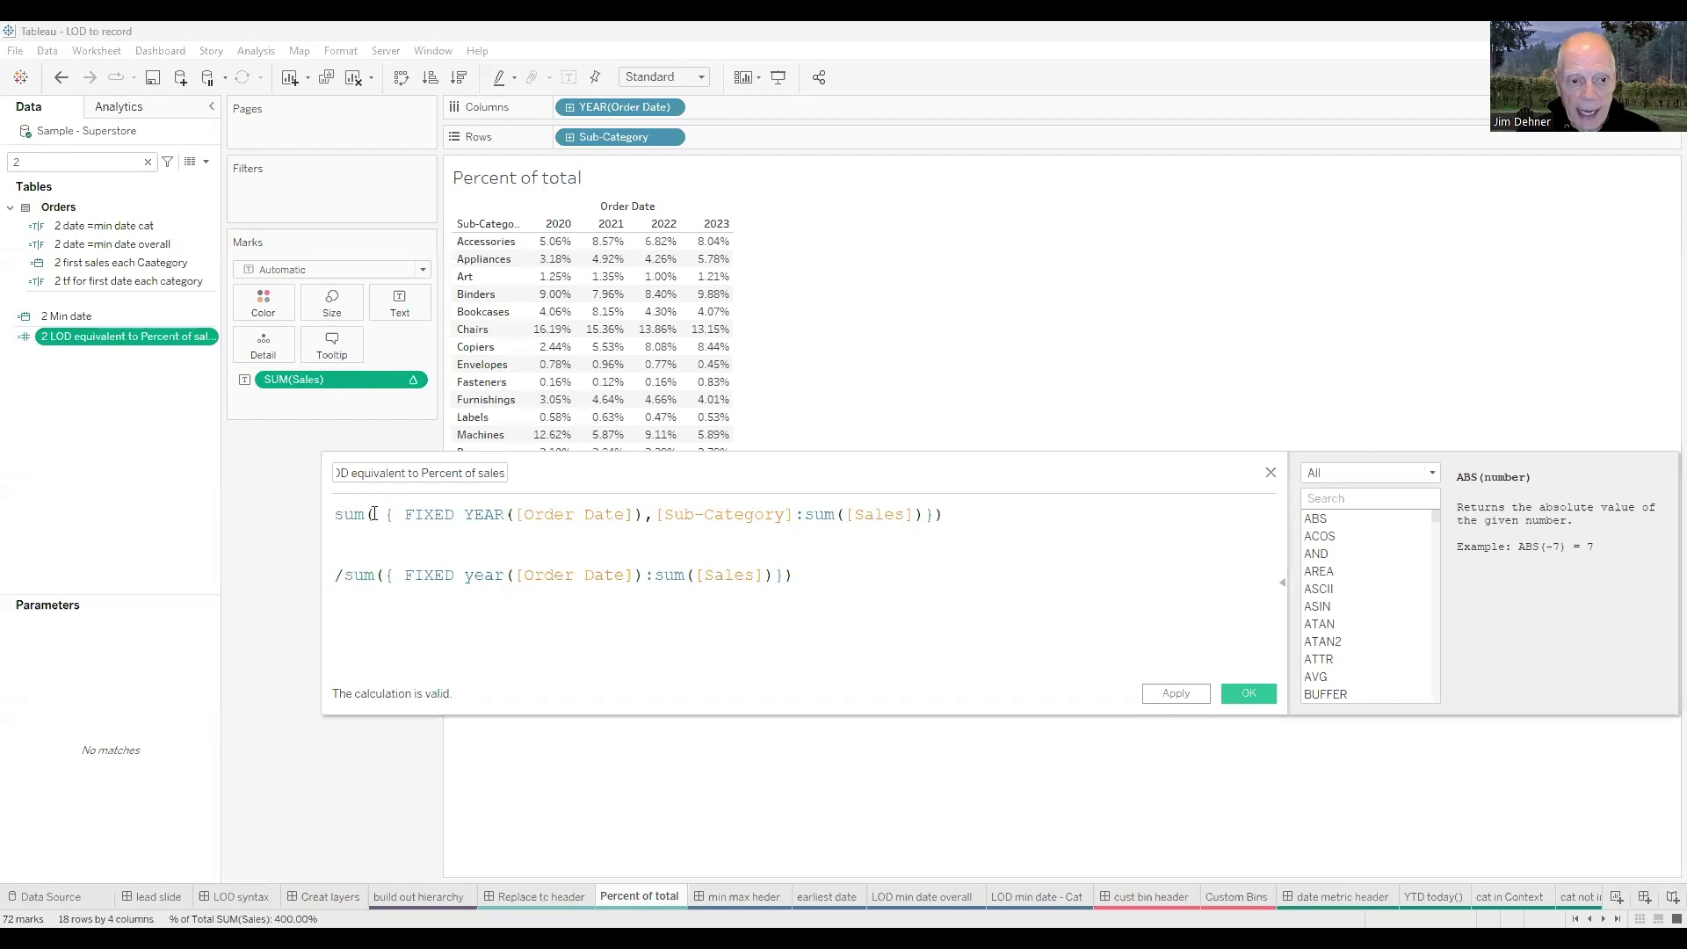
drag(373, 515, 332, 514)
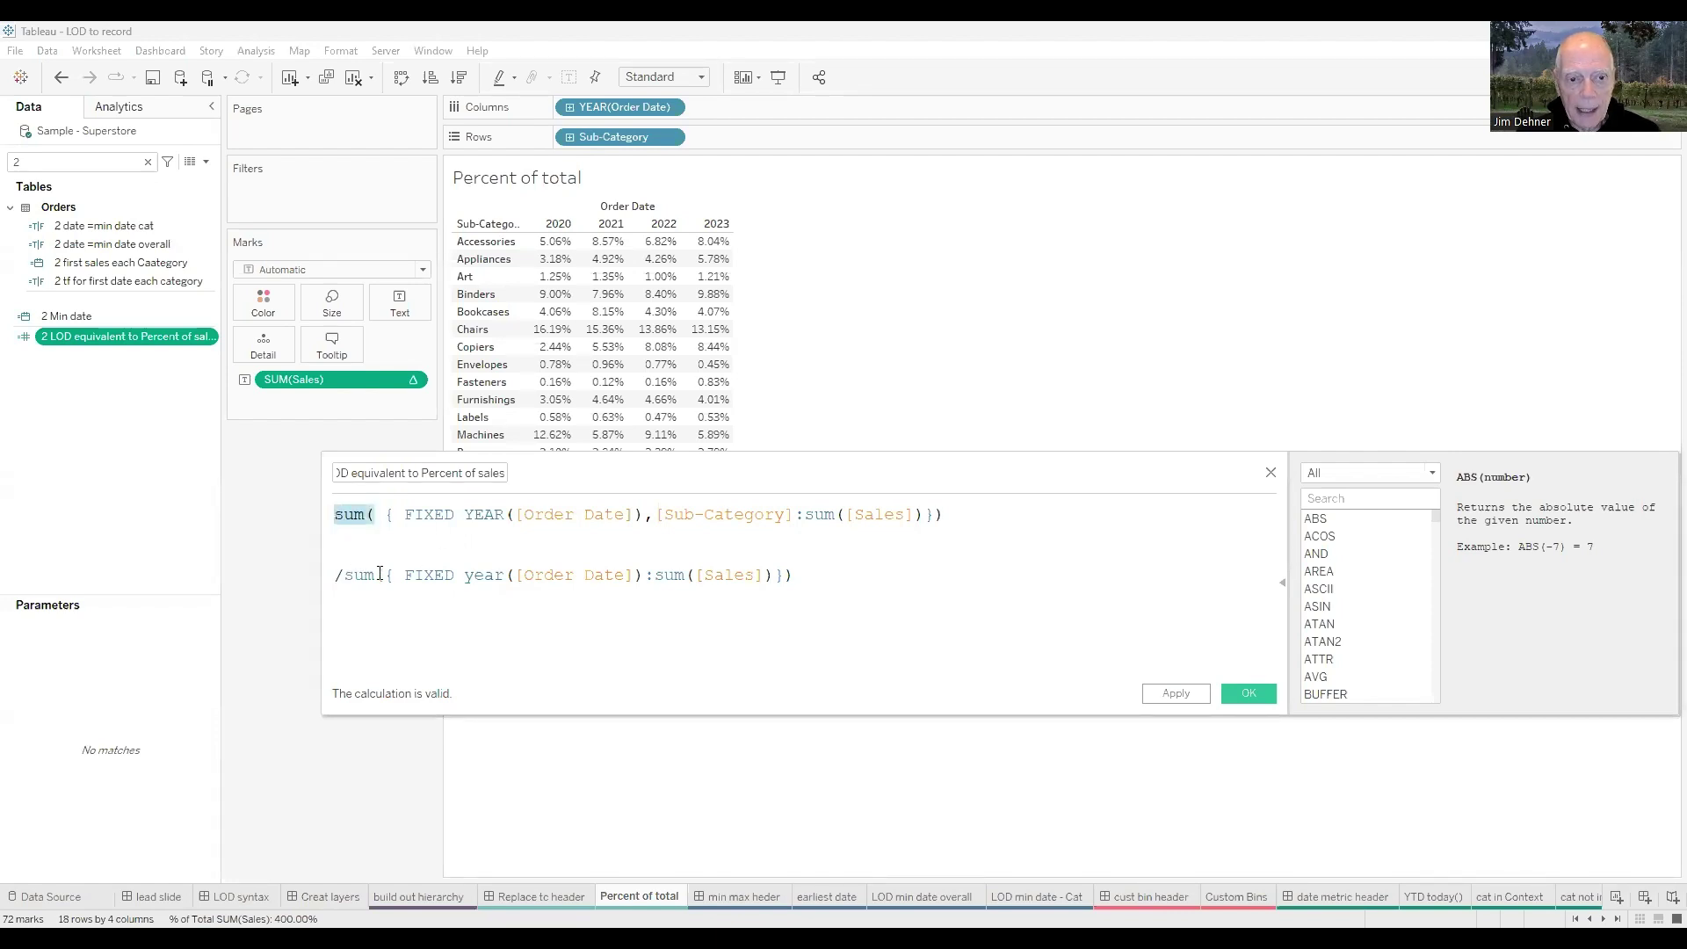
drag(384, 576, 344, 577)
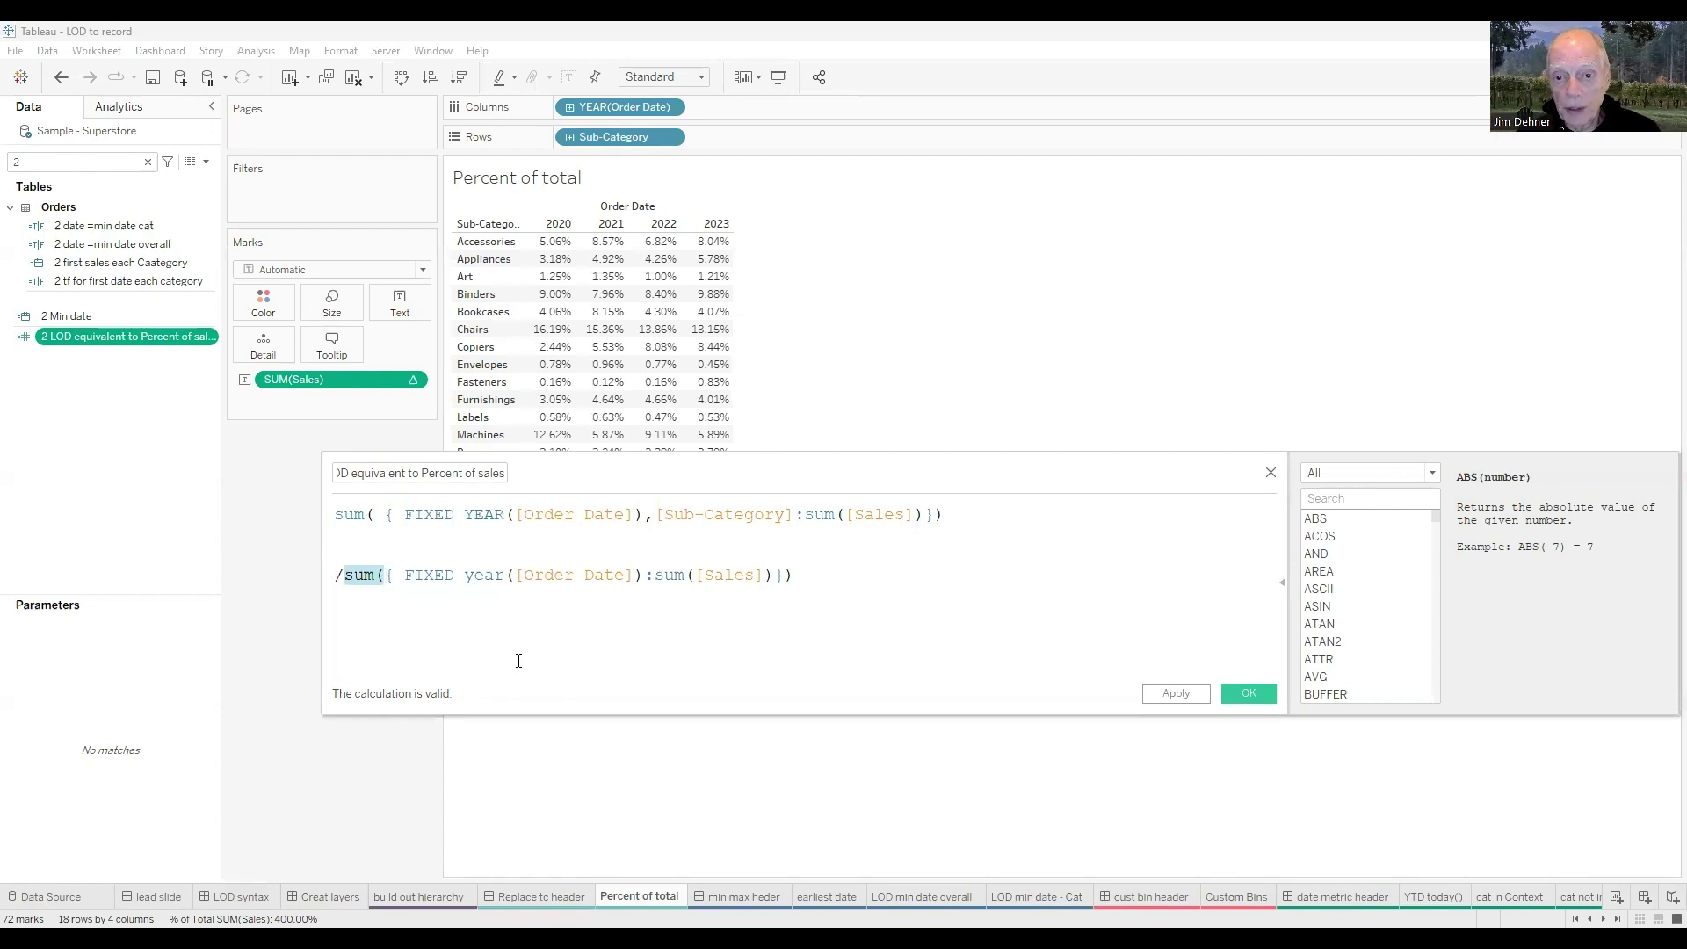
click(1271, 473)
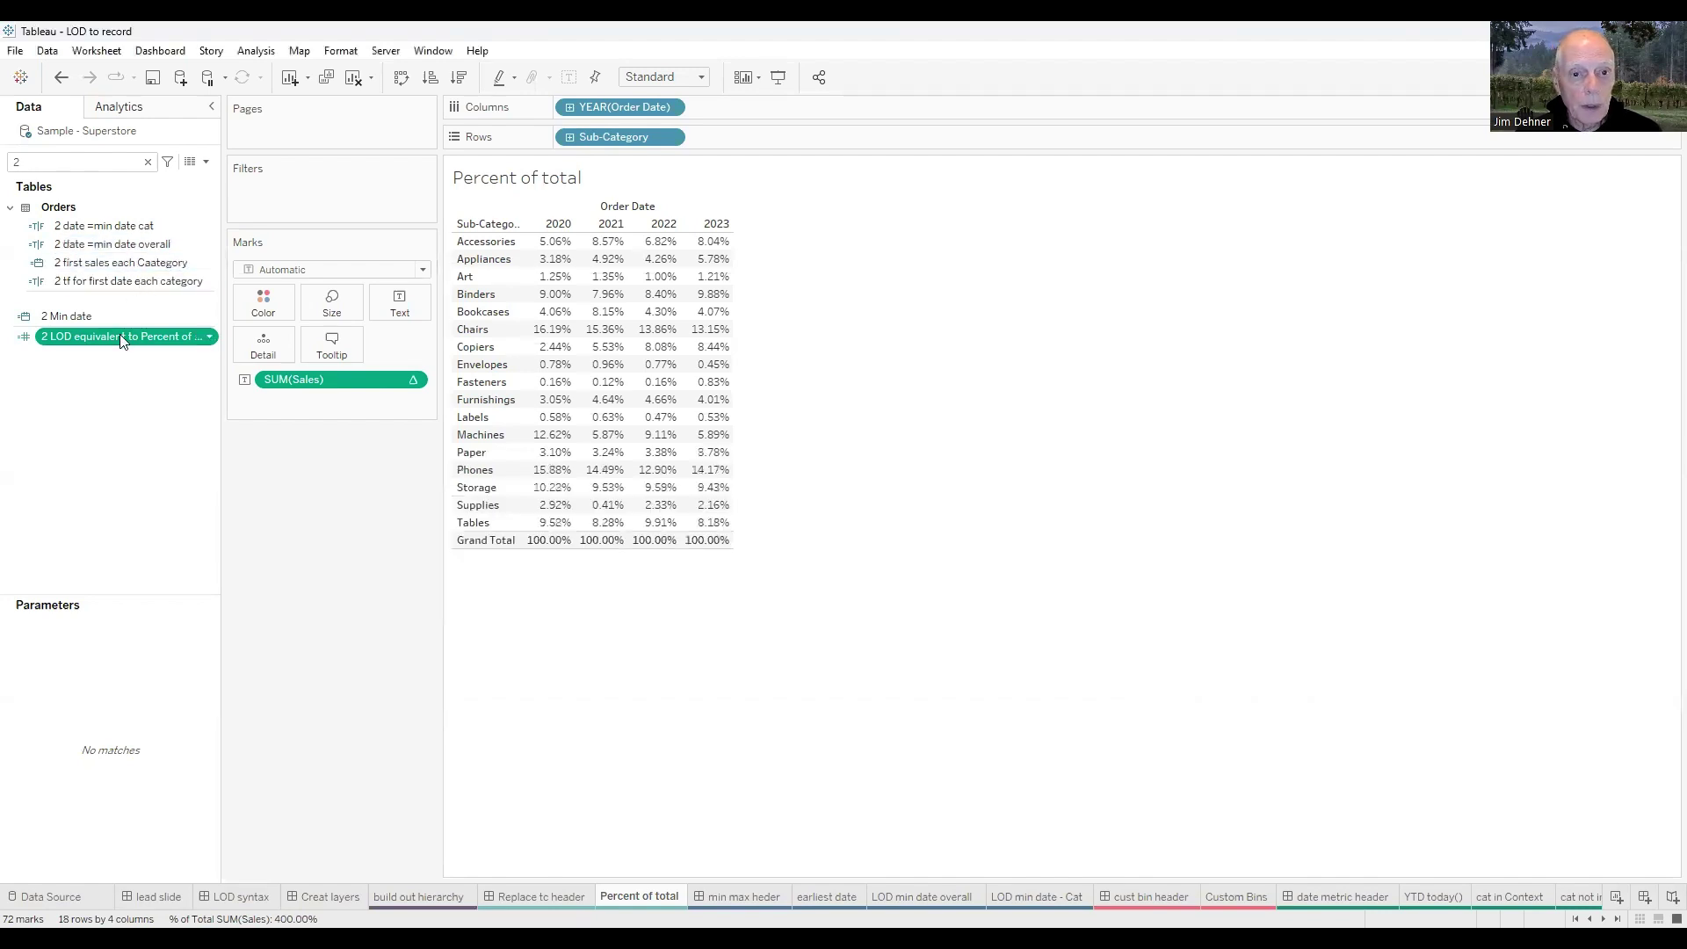
- Add the 2 LOD equivalent to Percent of sales field to the table and place Measure Names before Sub-Category in the rows
double_click(121, 338)
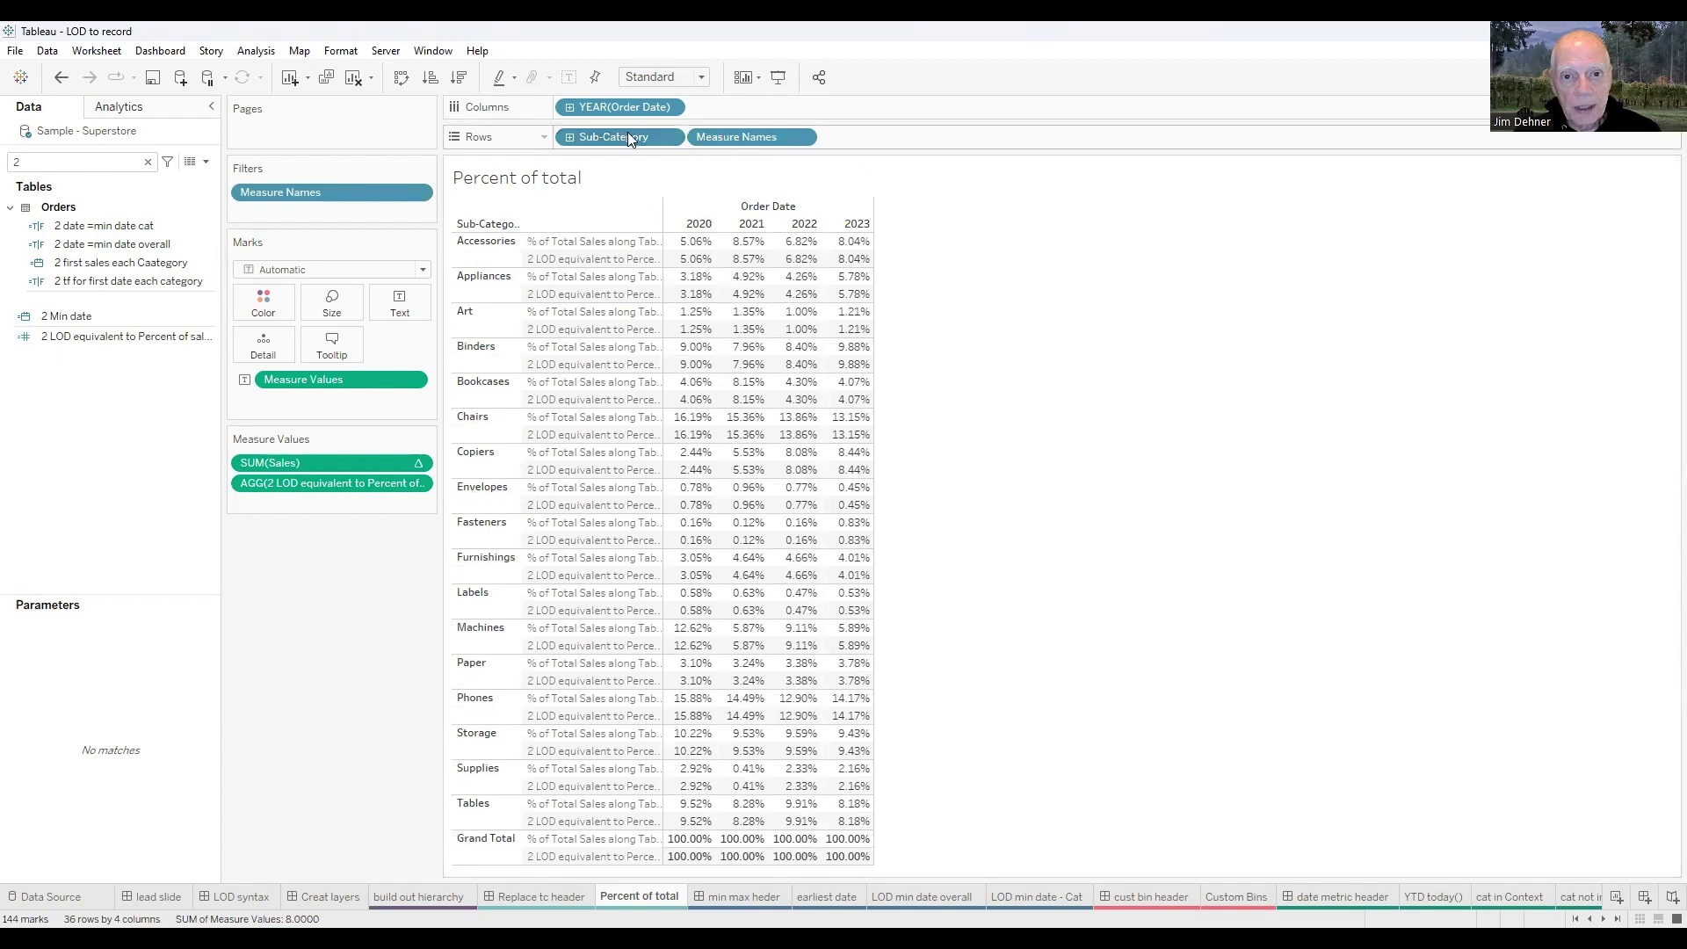
drag(887, 134, 905, 139)
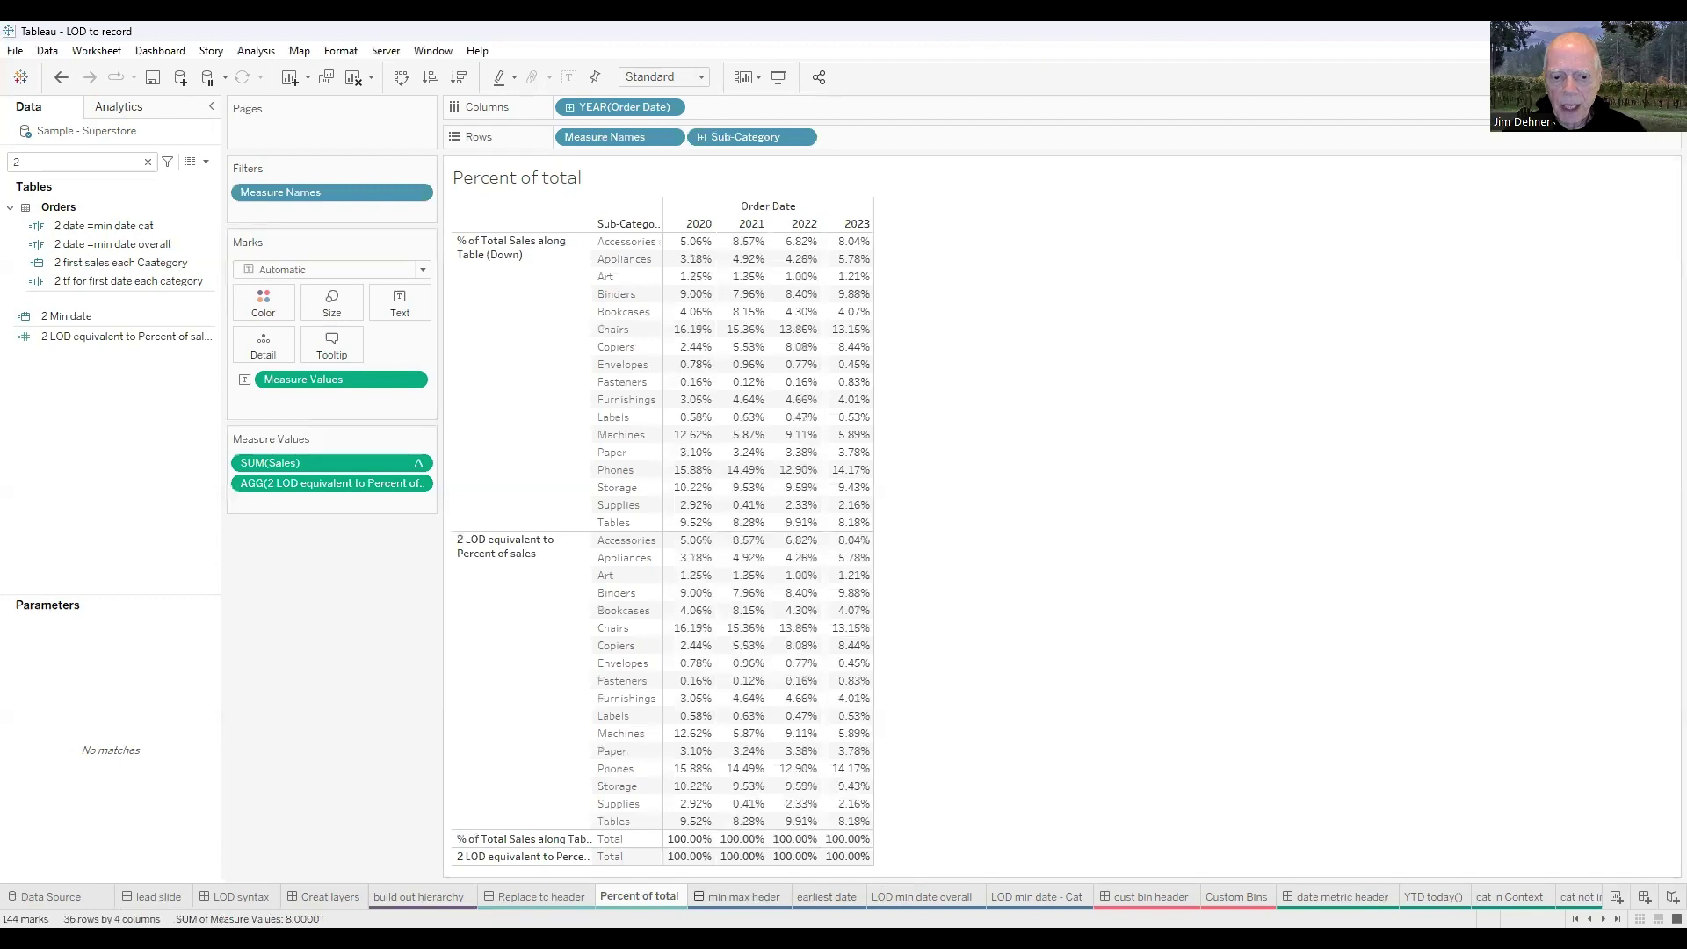
- View the min max heder dashboard and open the earliest date sheet with a wider data pane
click(742, 896)
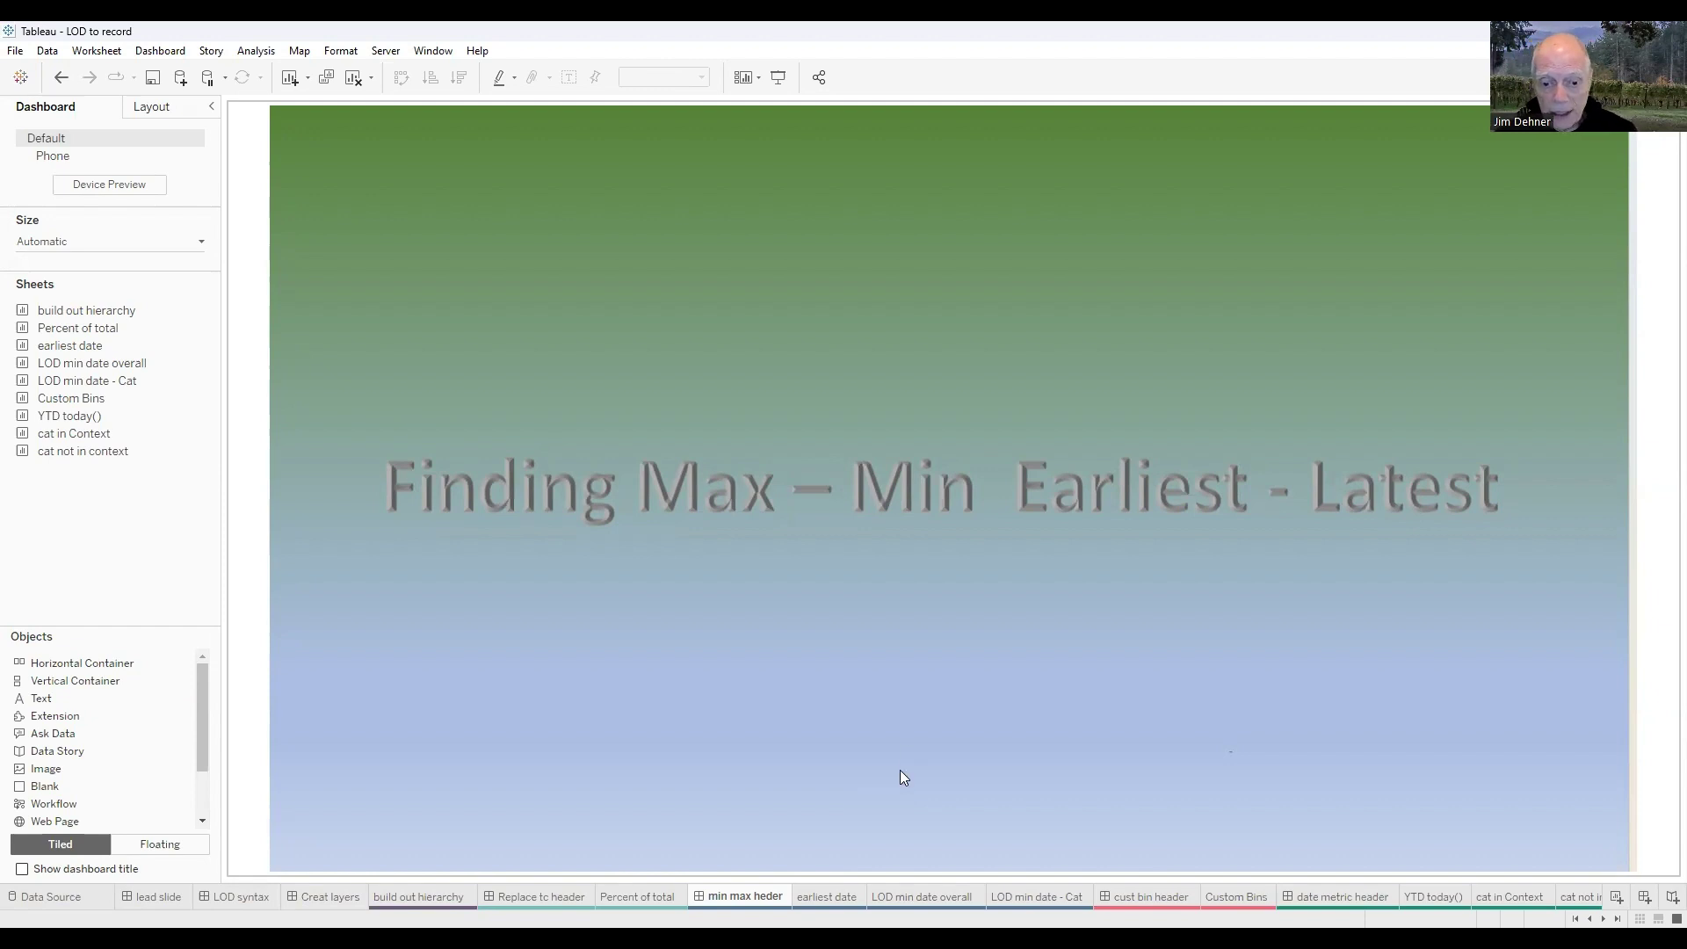
click(825, 896)
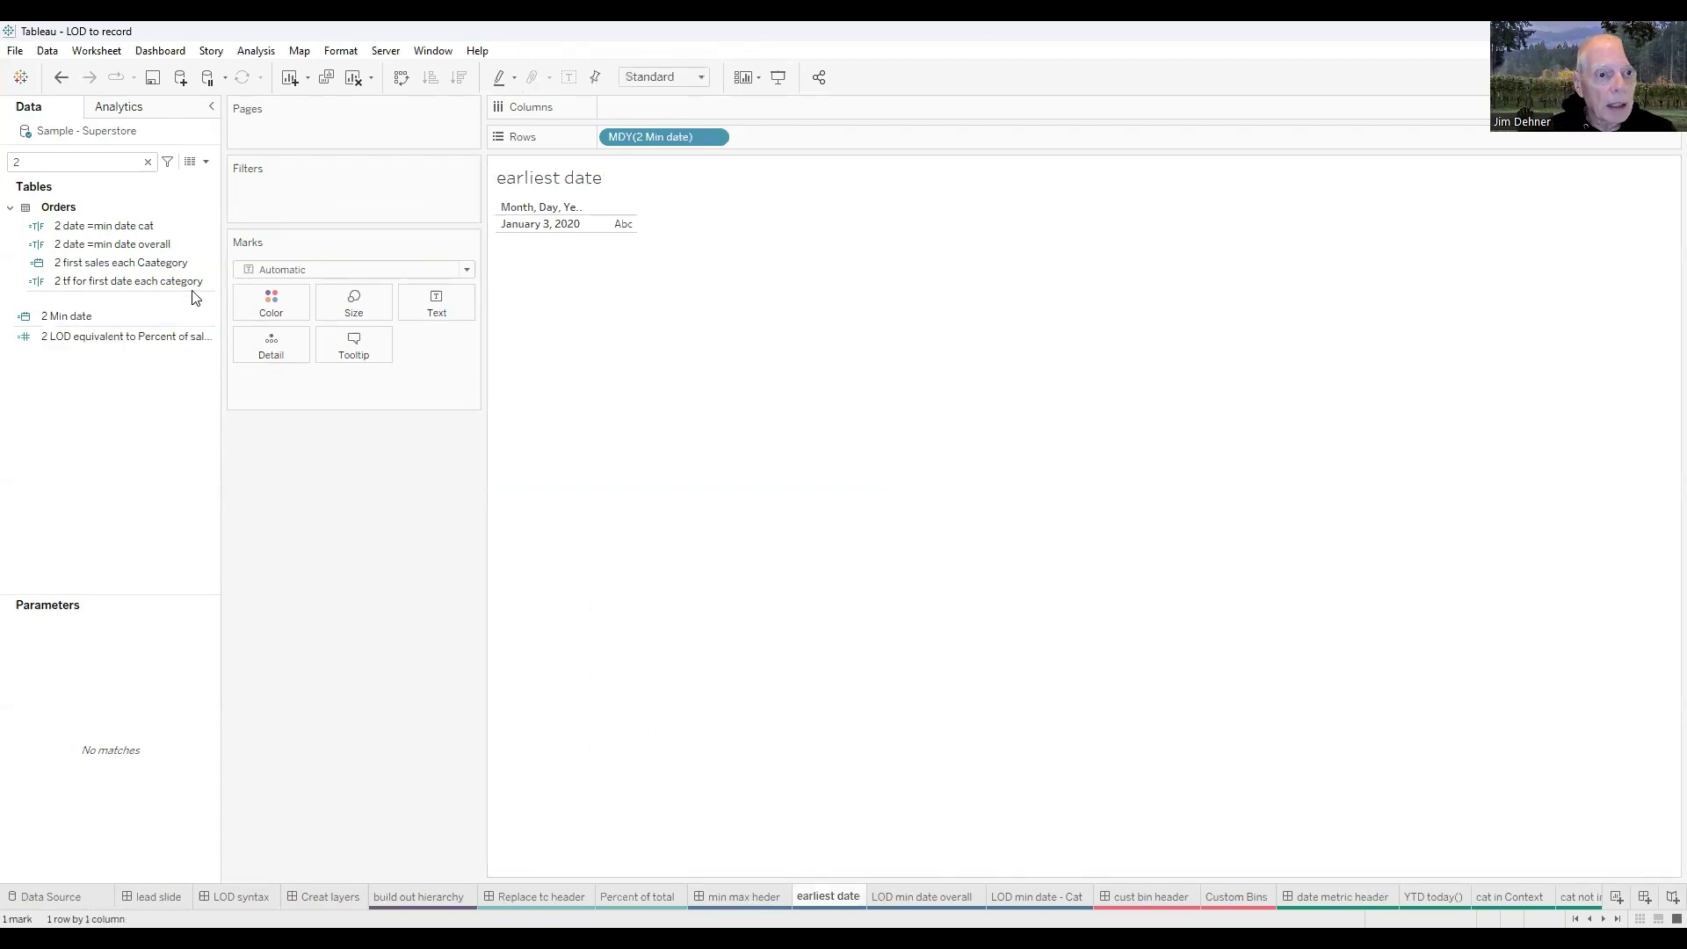
drag(221, 256, 268, 258)
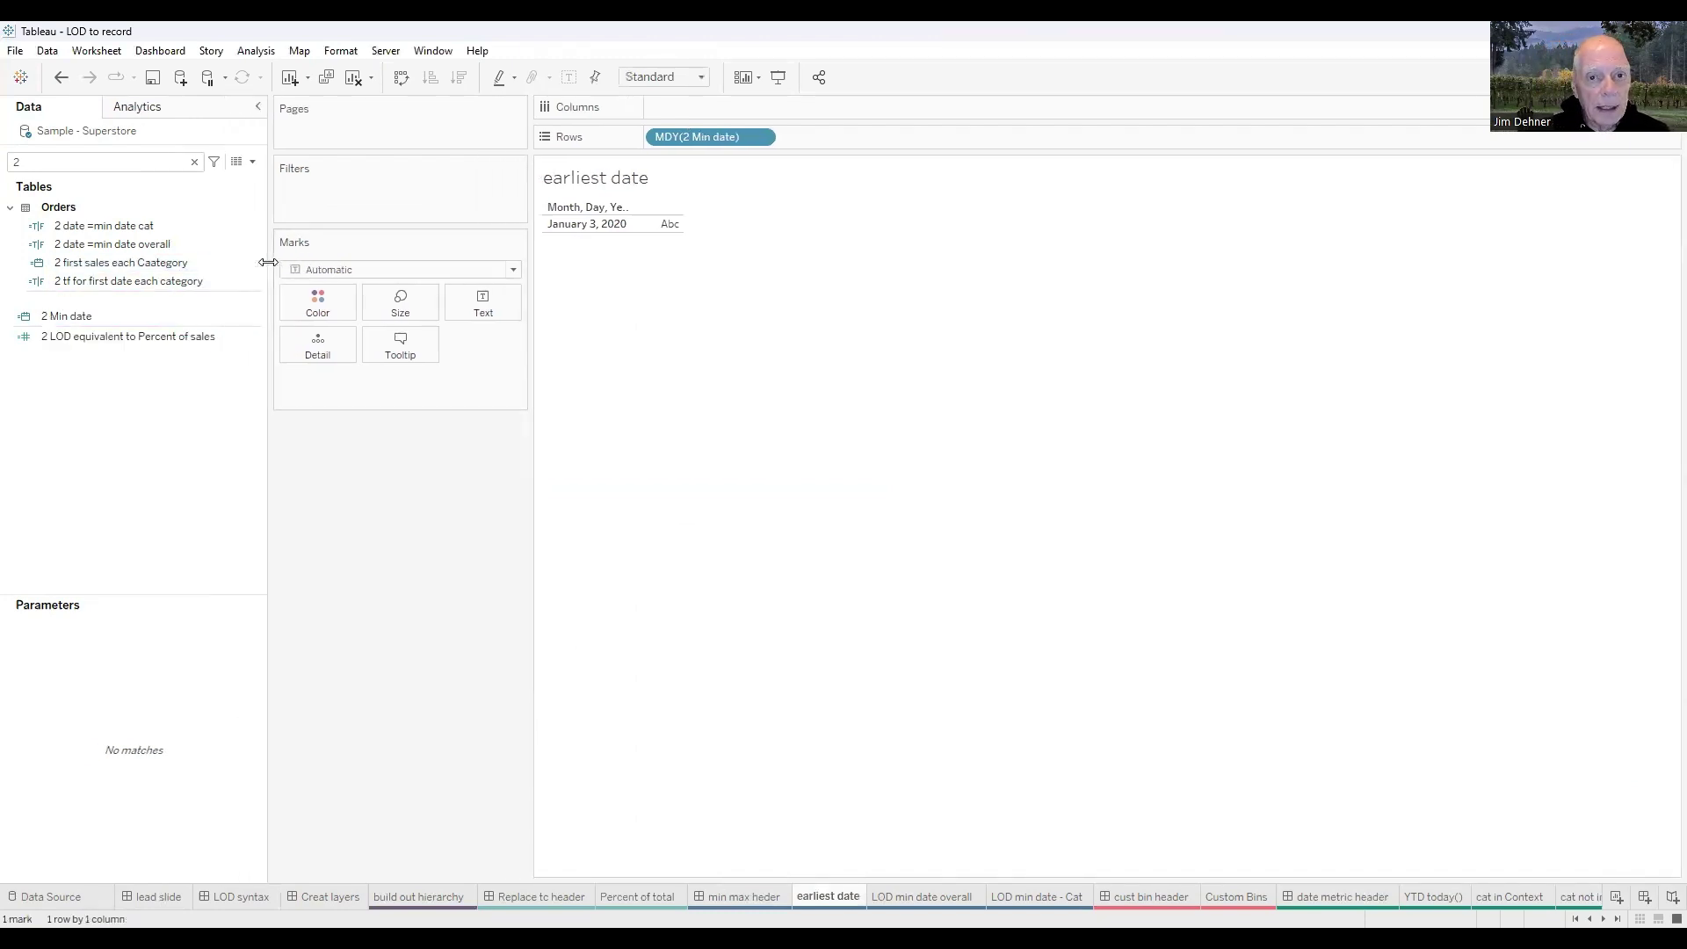
- View the formula of the 2 date =min date overall calculated field
right_click(134, 232)
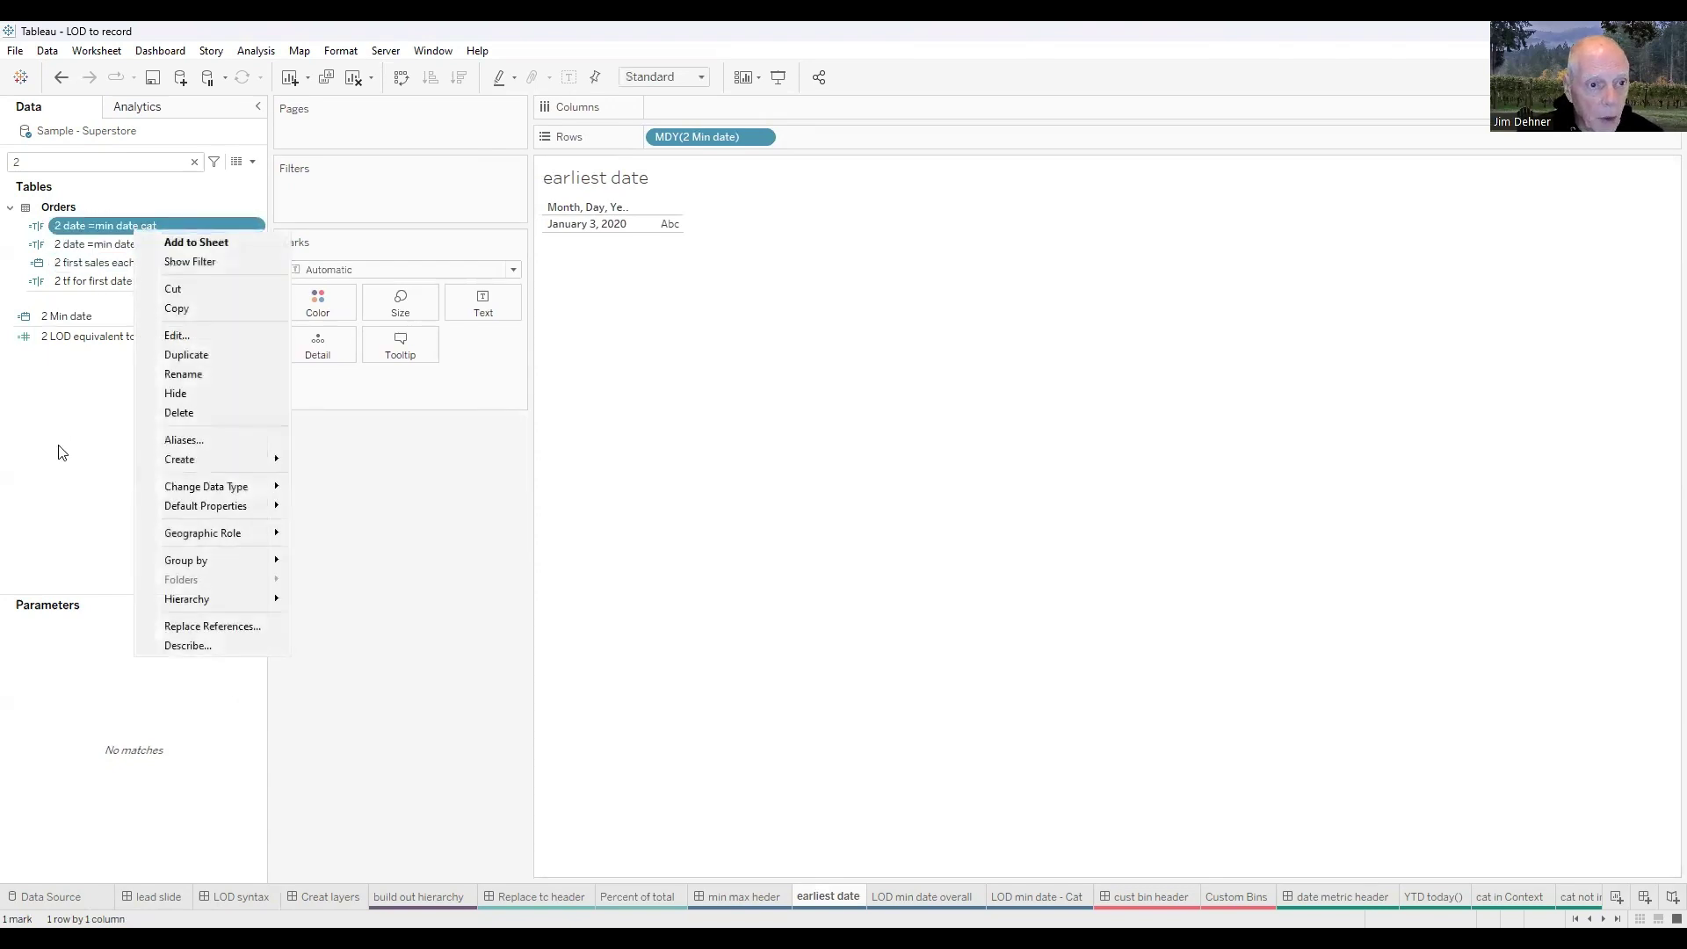
click(139, 253)
click(131, 244)
right_click(139, 247)
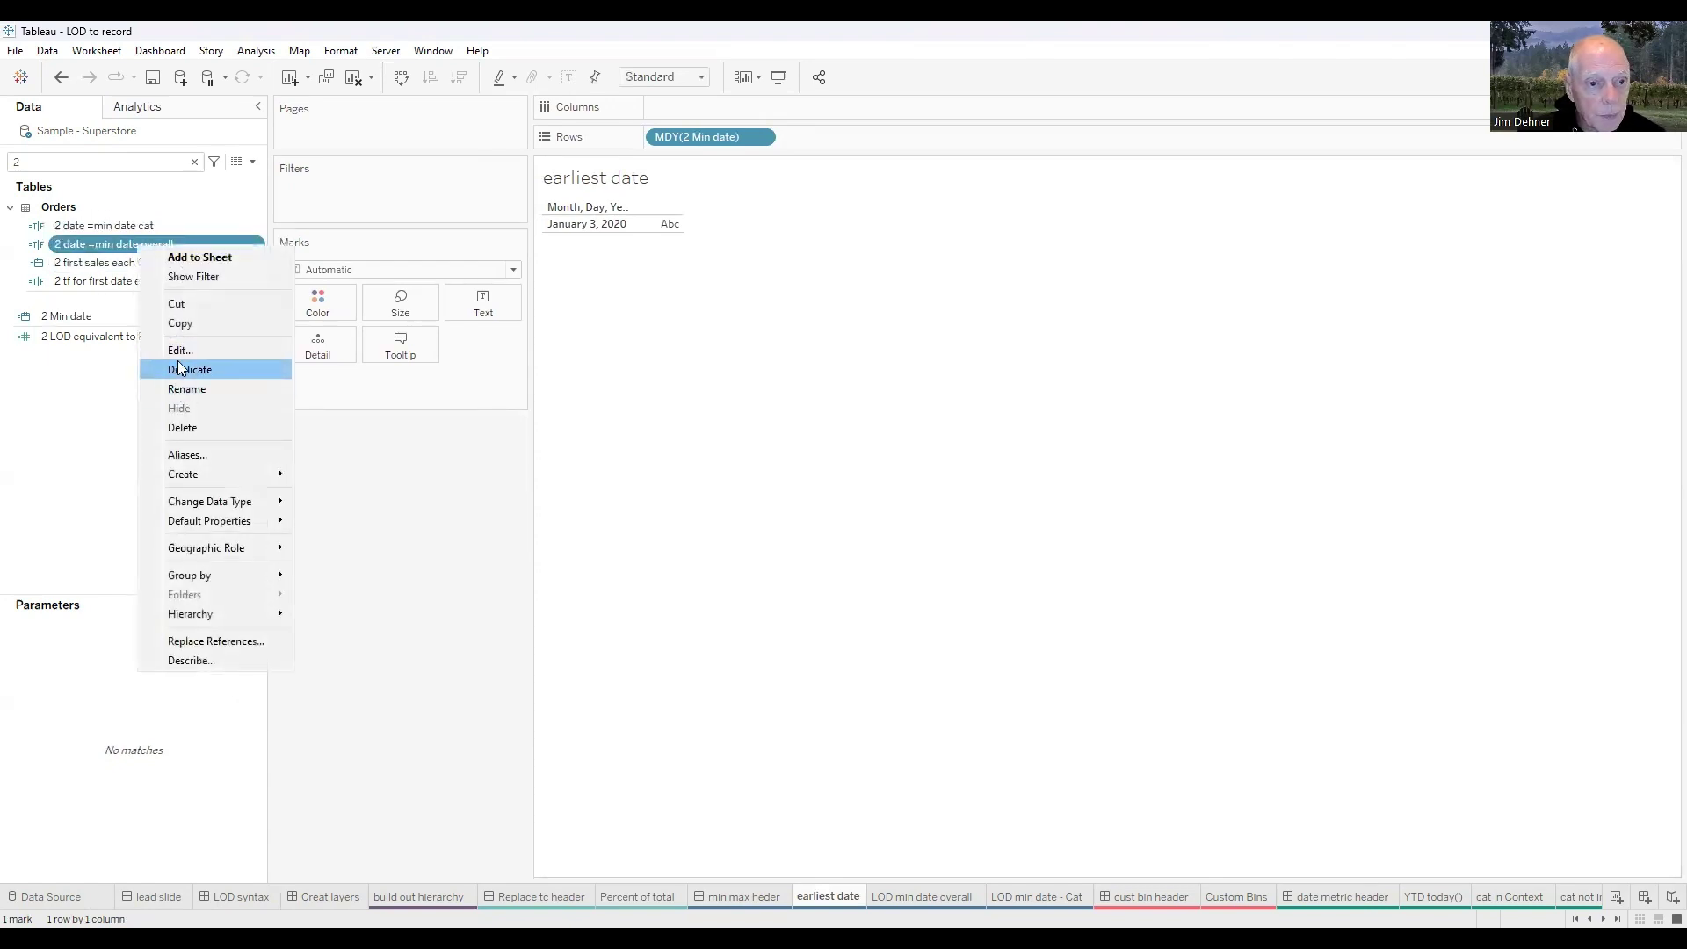
click(180, 351)
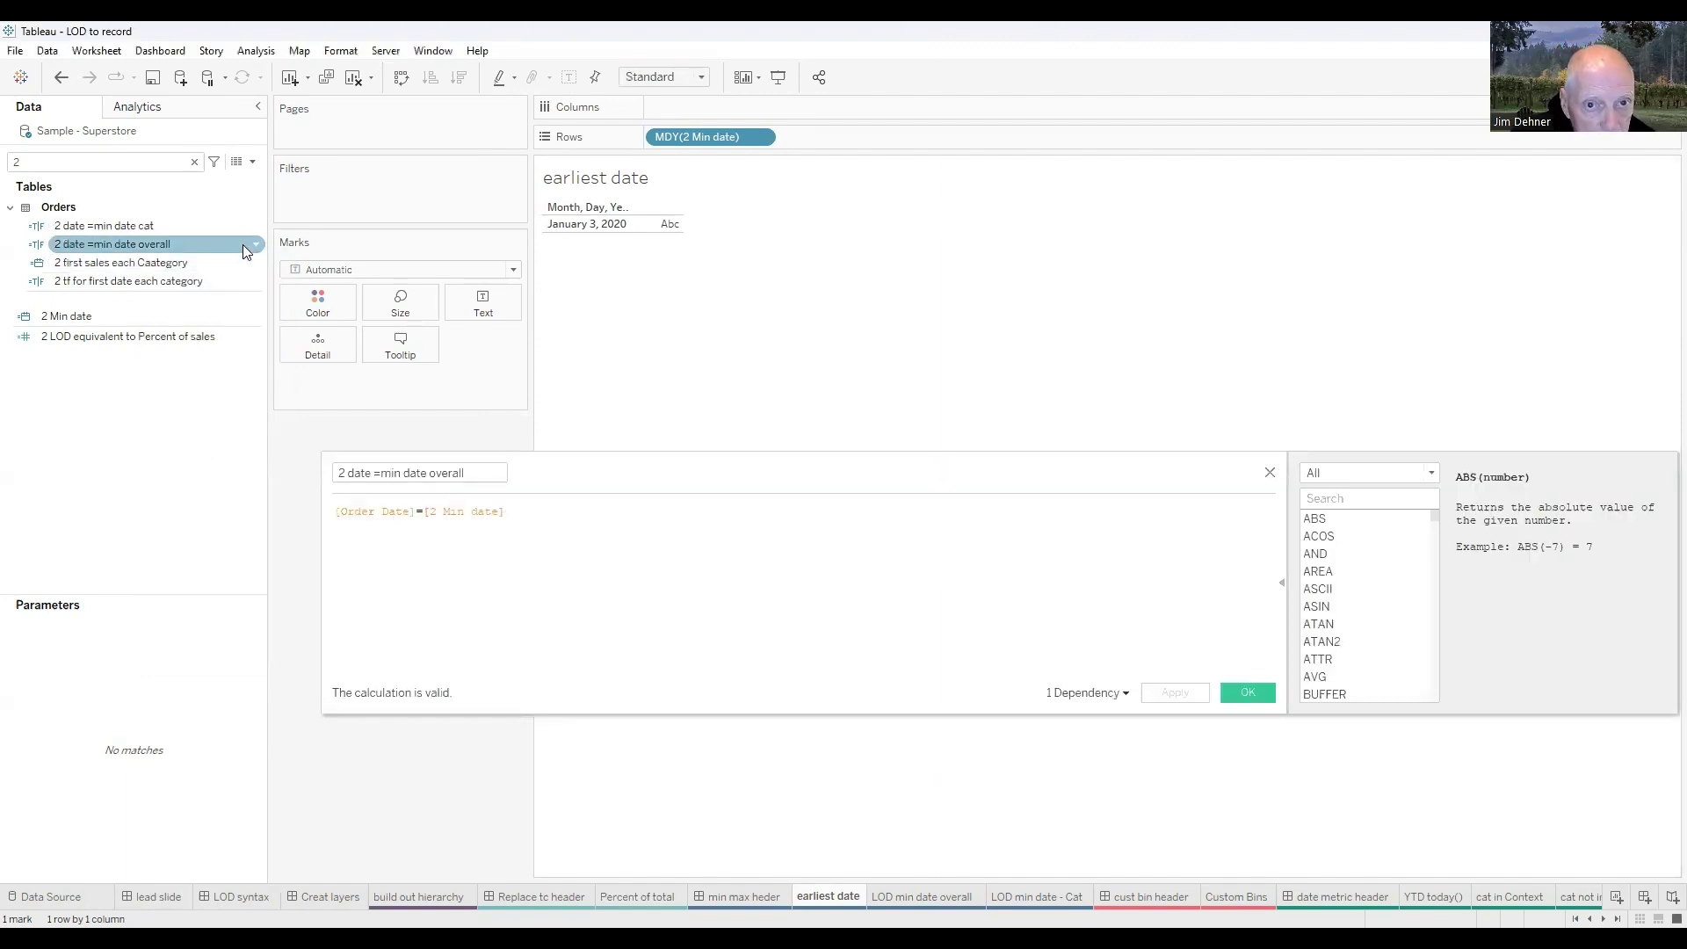
- Examine the formula of the 2 Min date calculated field with enlarged text
right_click(94, 315)
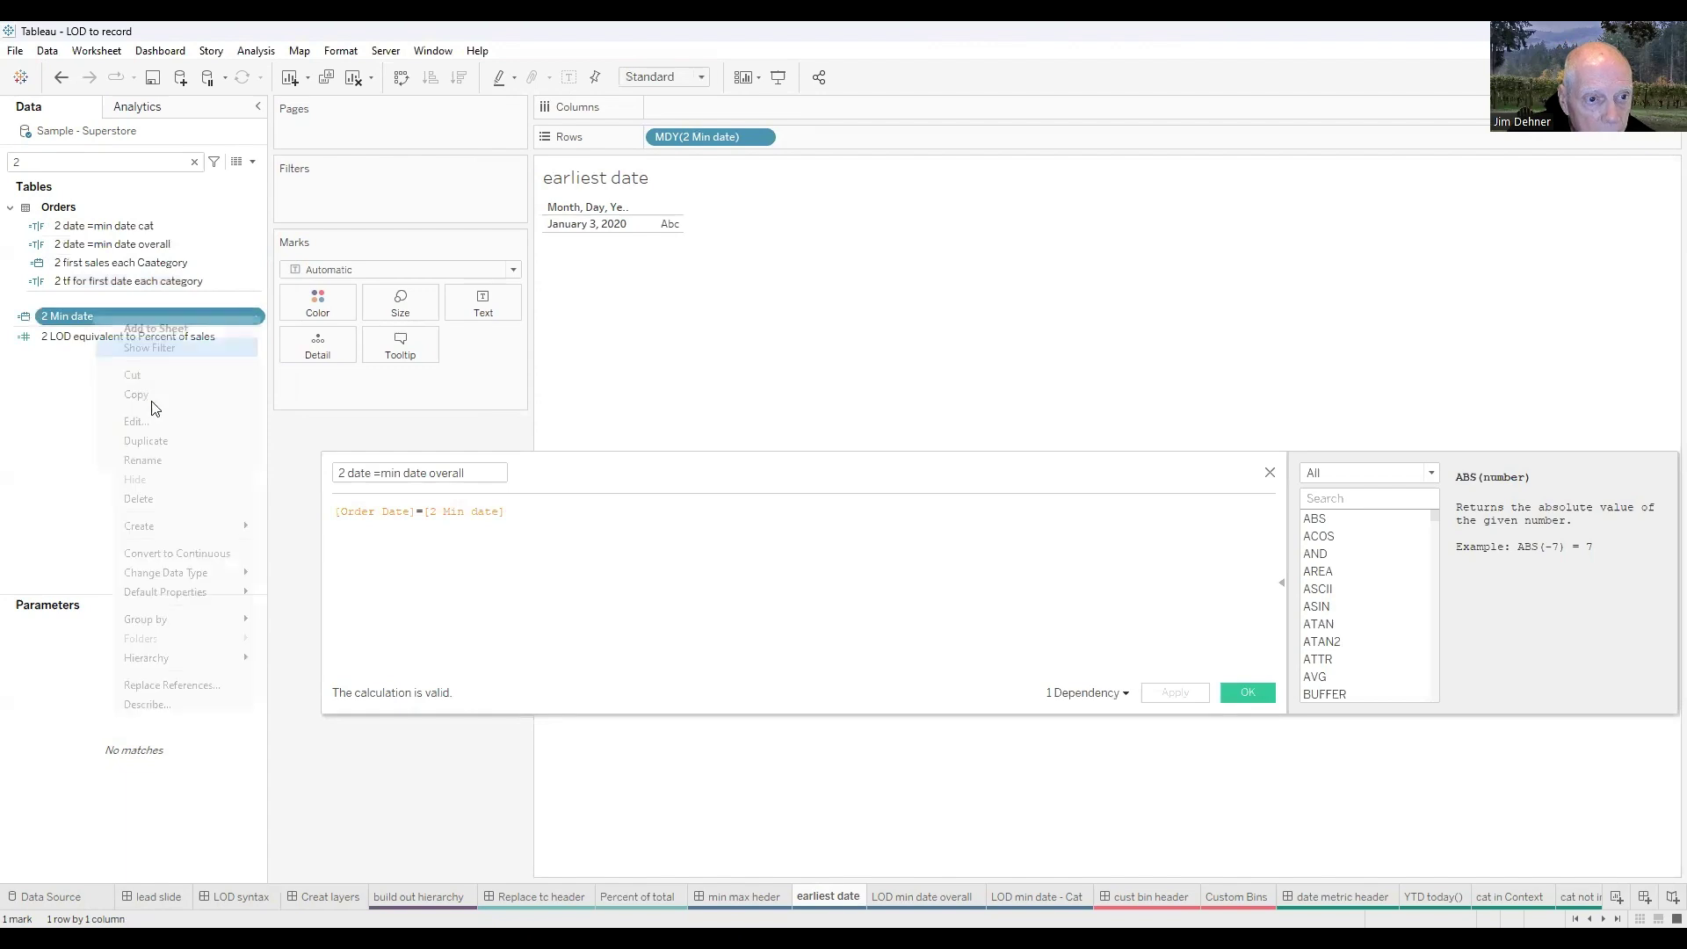
click(151, 425)
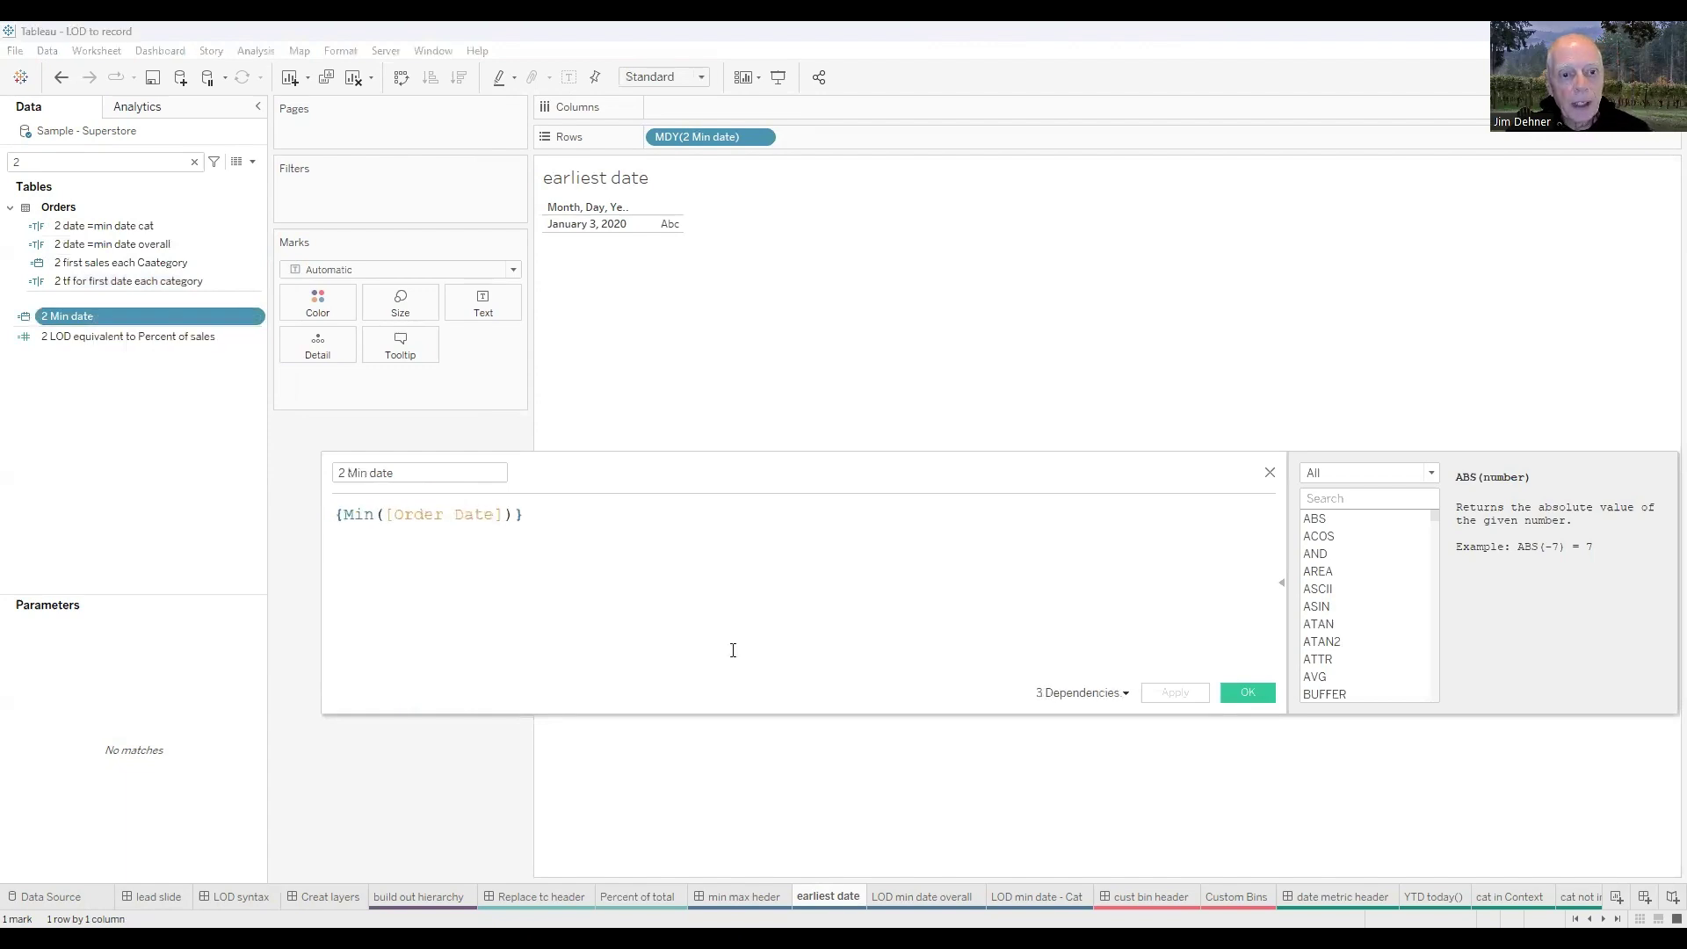
scroll(733, 650, up, 3)
scroll(732, 650, up, 1)
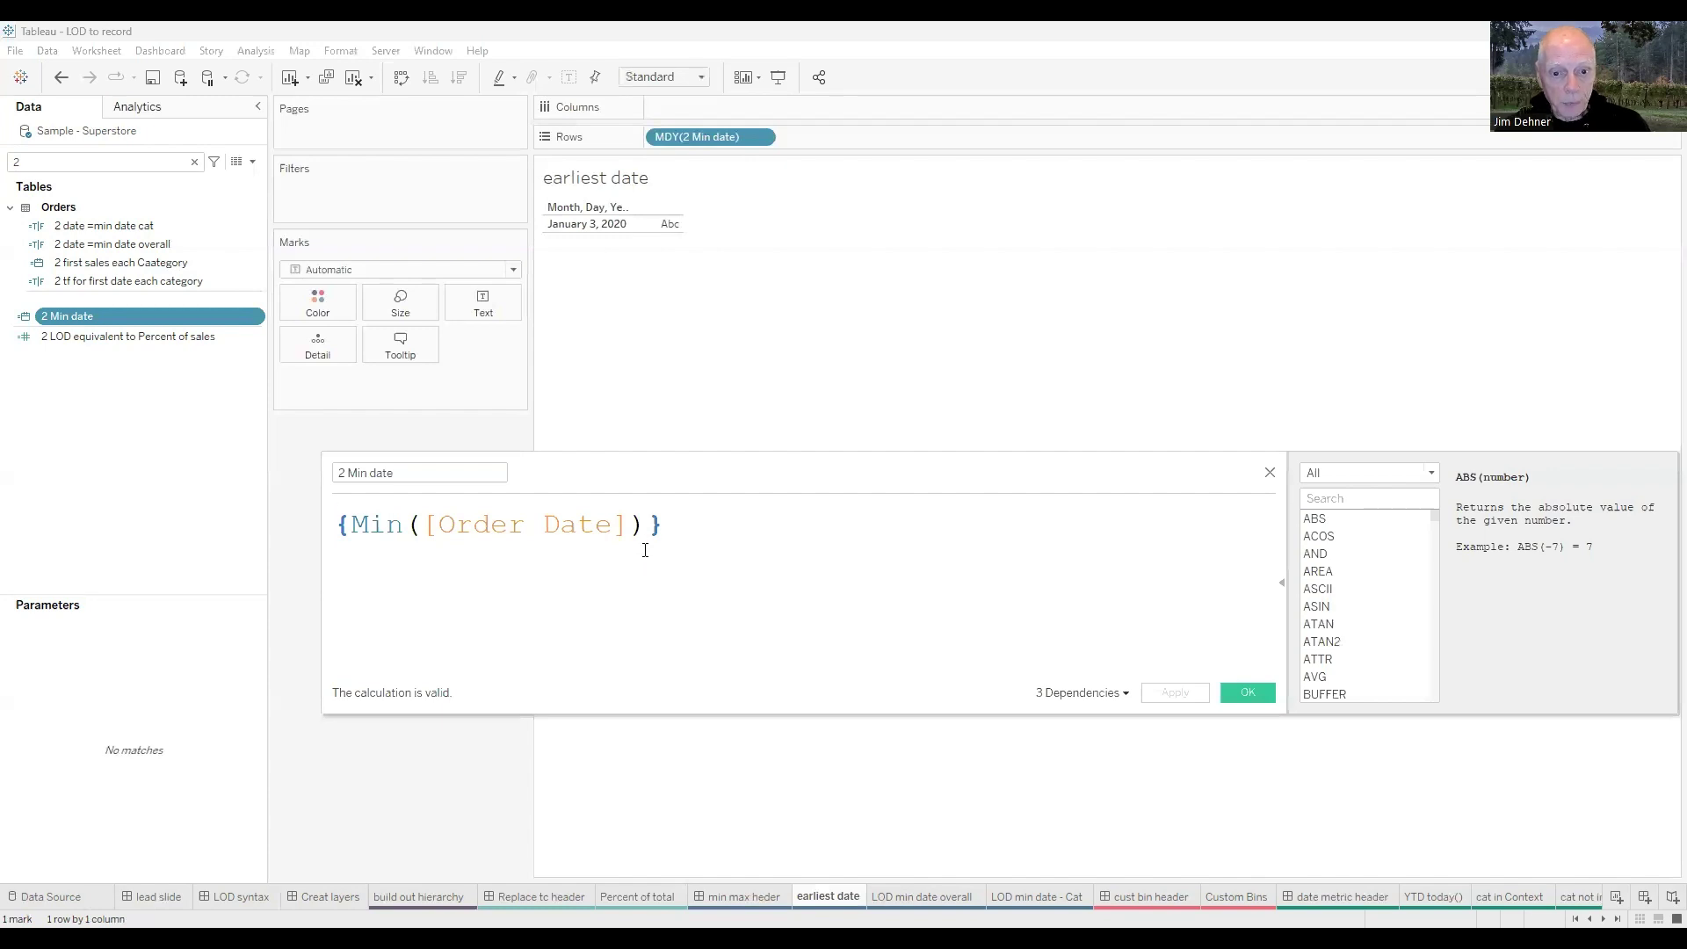
click(1247, 692)
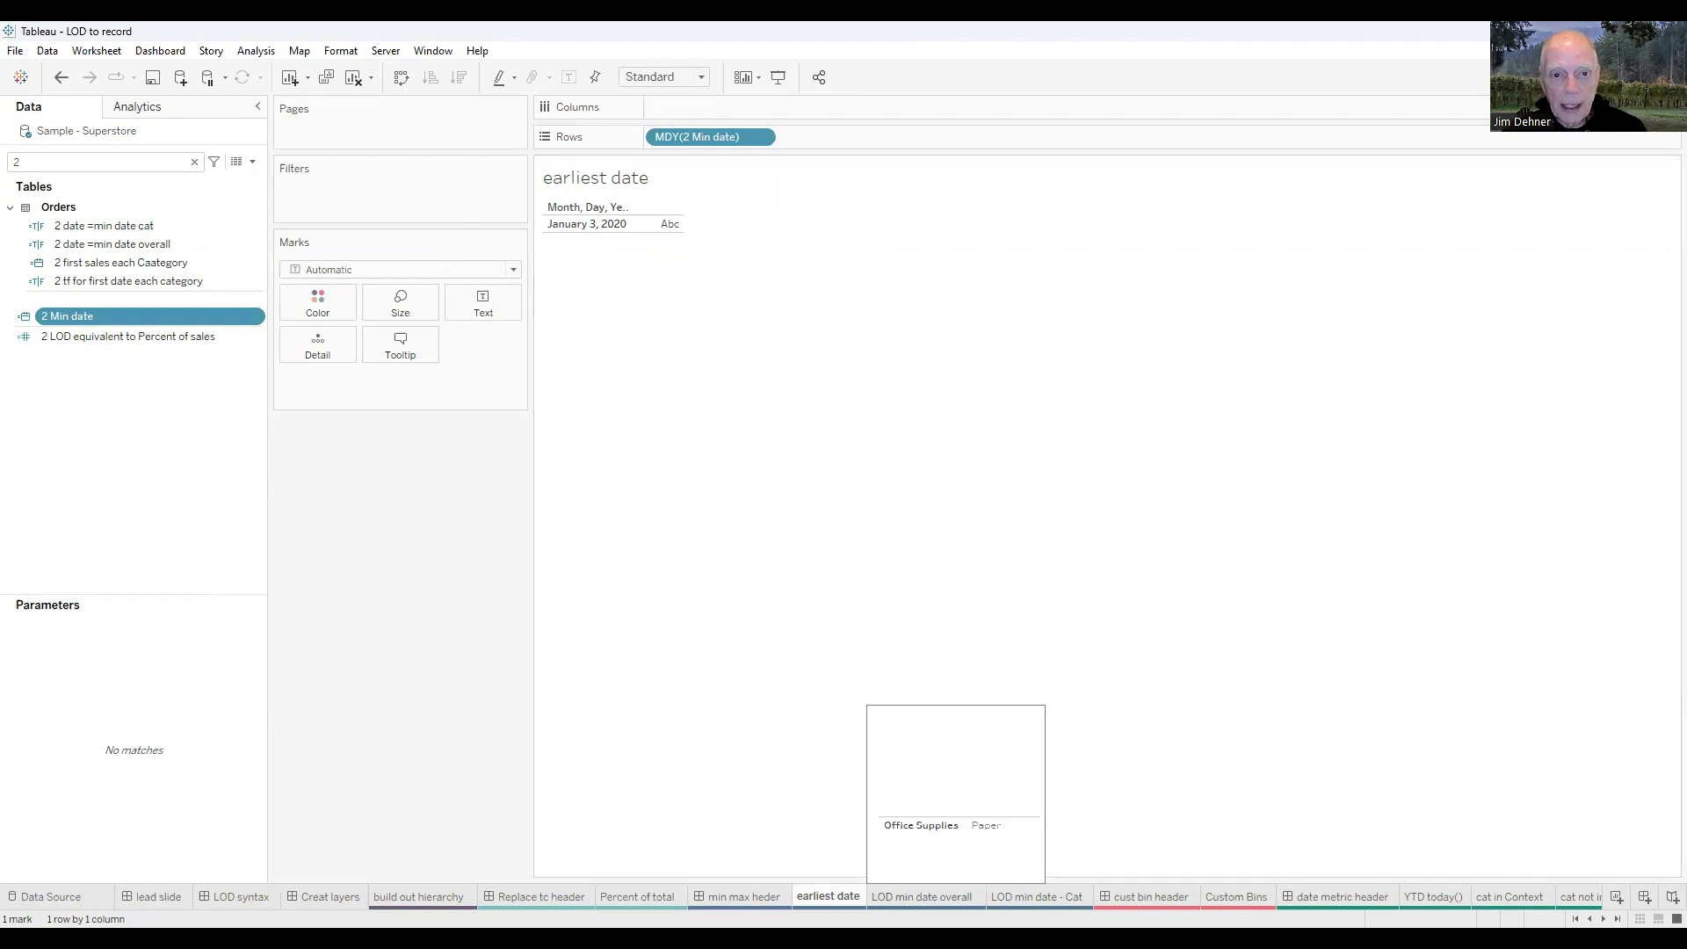
- Open the LOD min date overall sheet and examine the enlarged formula of its 2 date =min date overall filter field
click(913, 896)
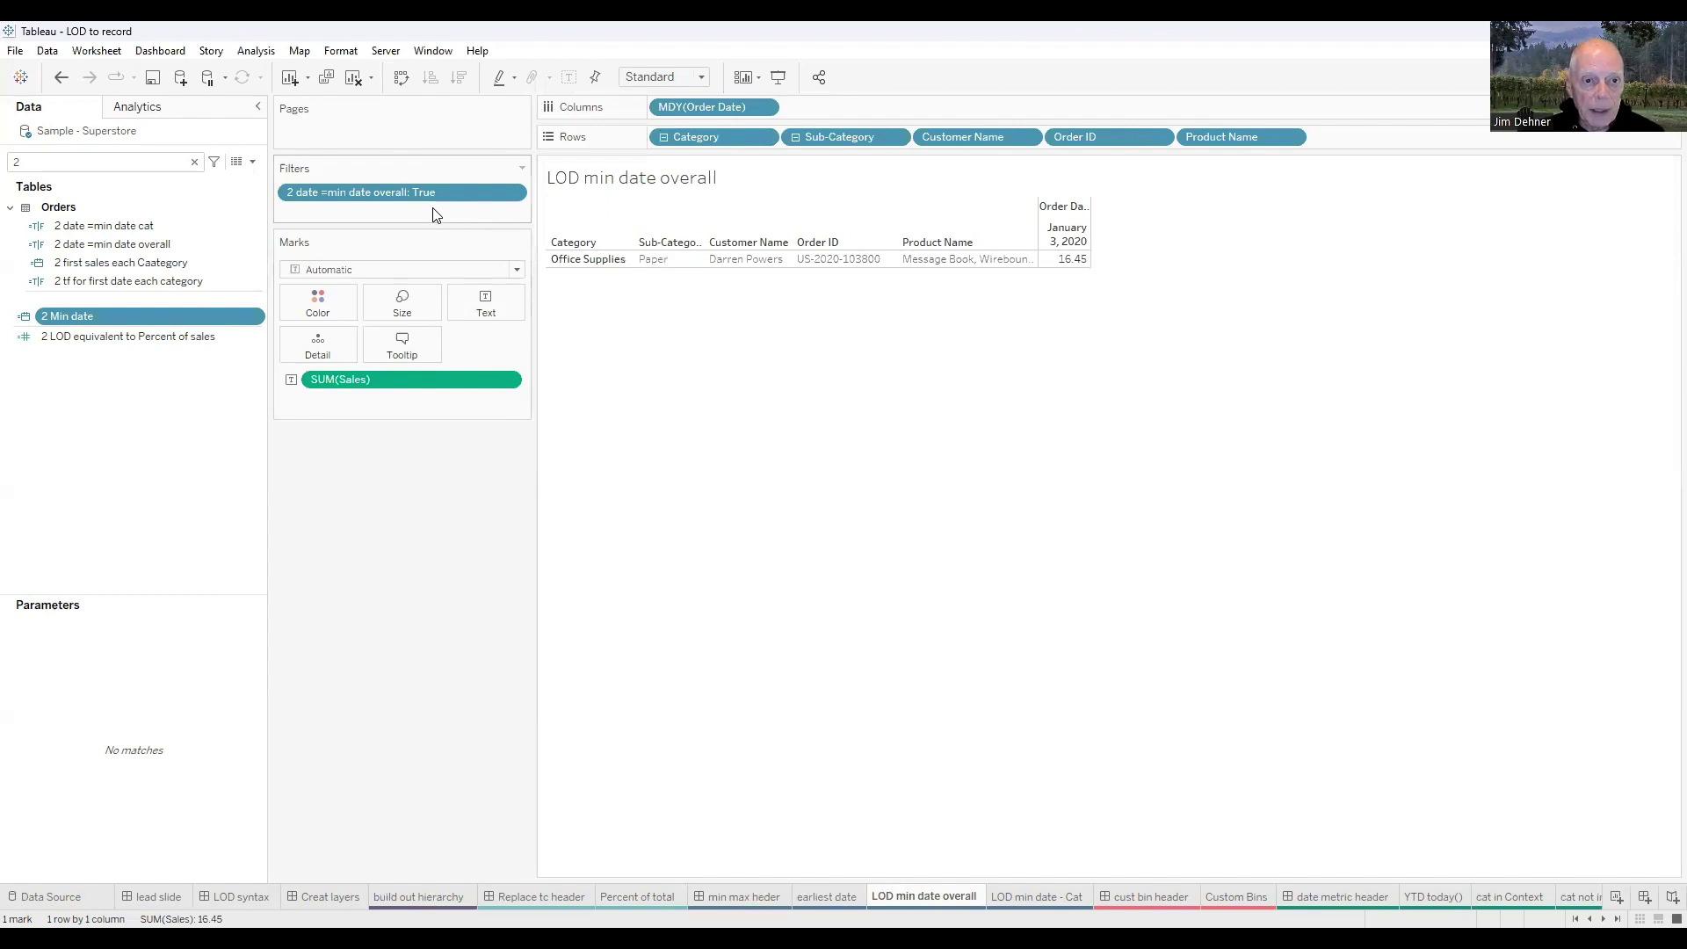
click(125, 245)
right_click(126, 248)
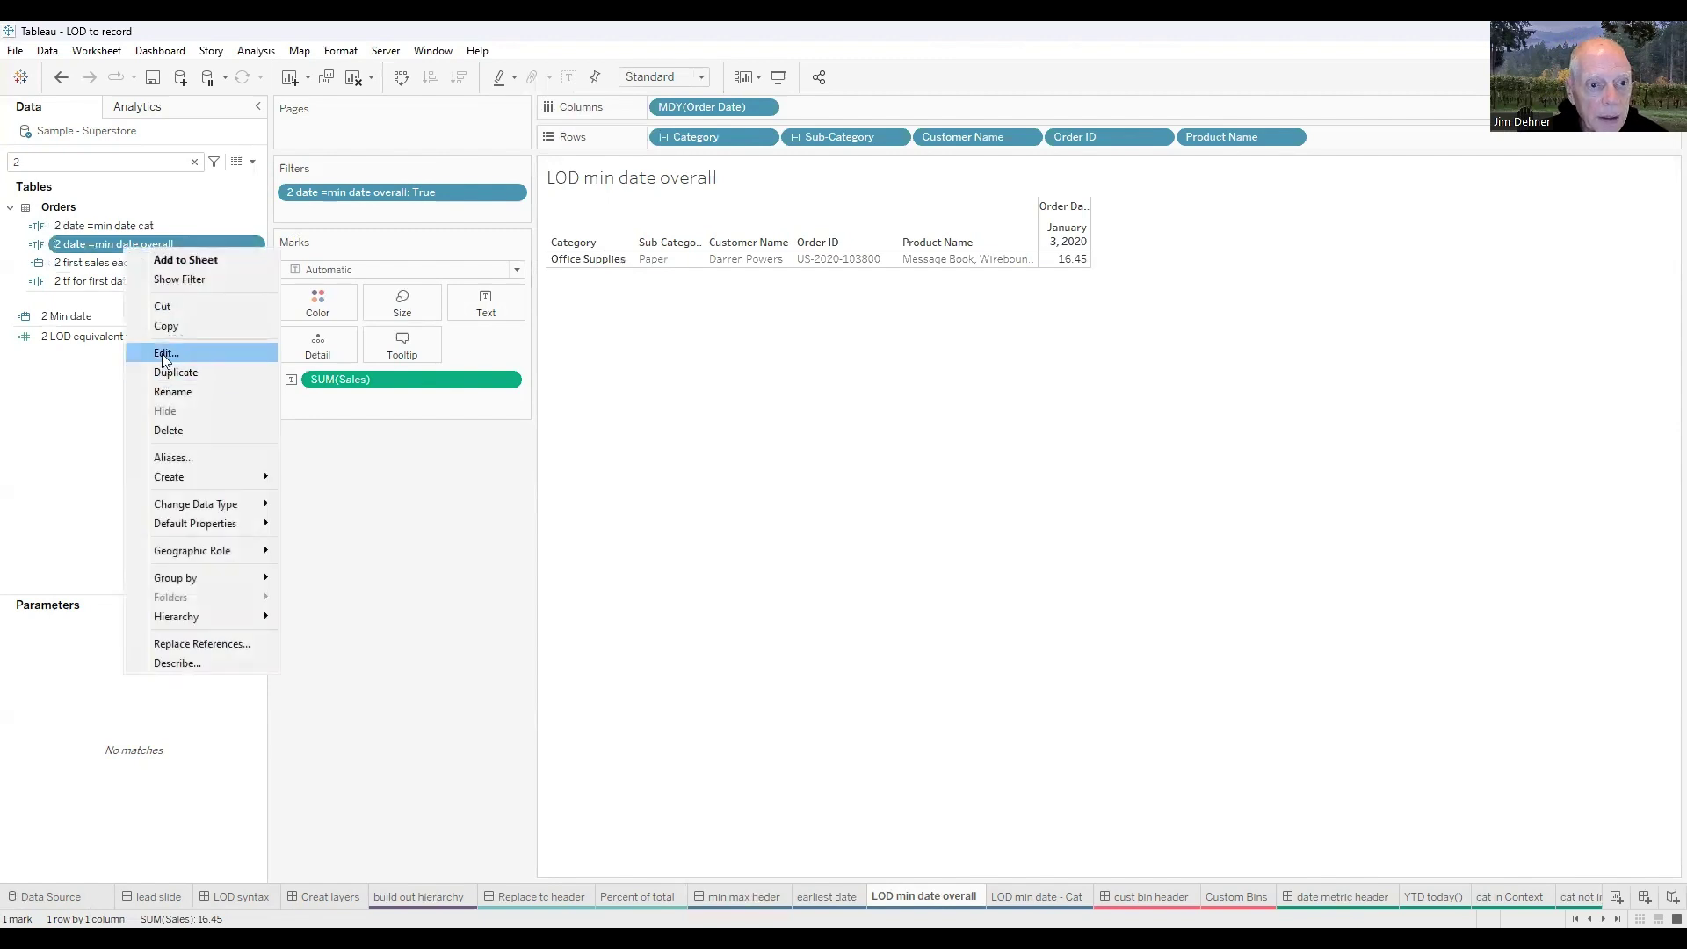
click(164, 353)
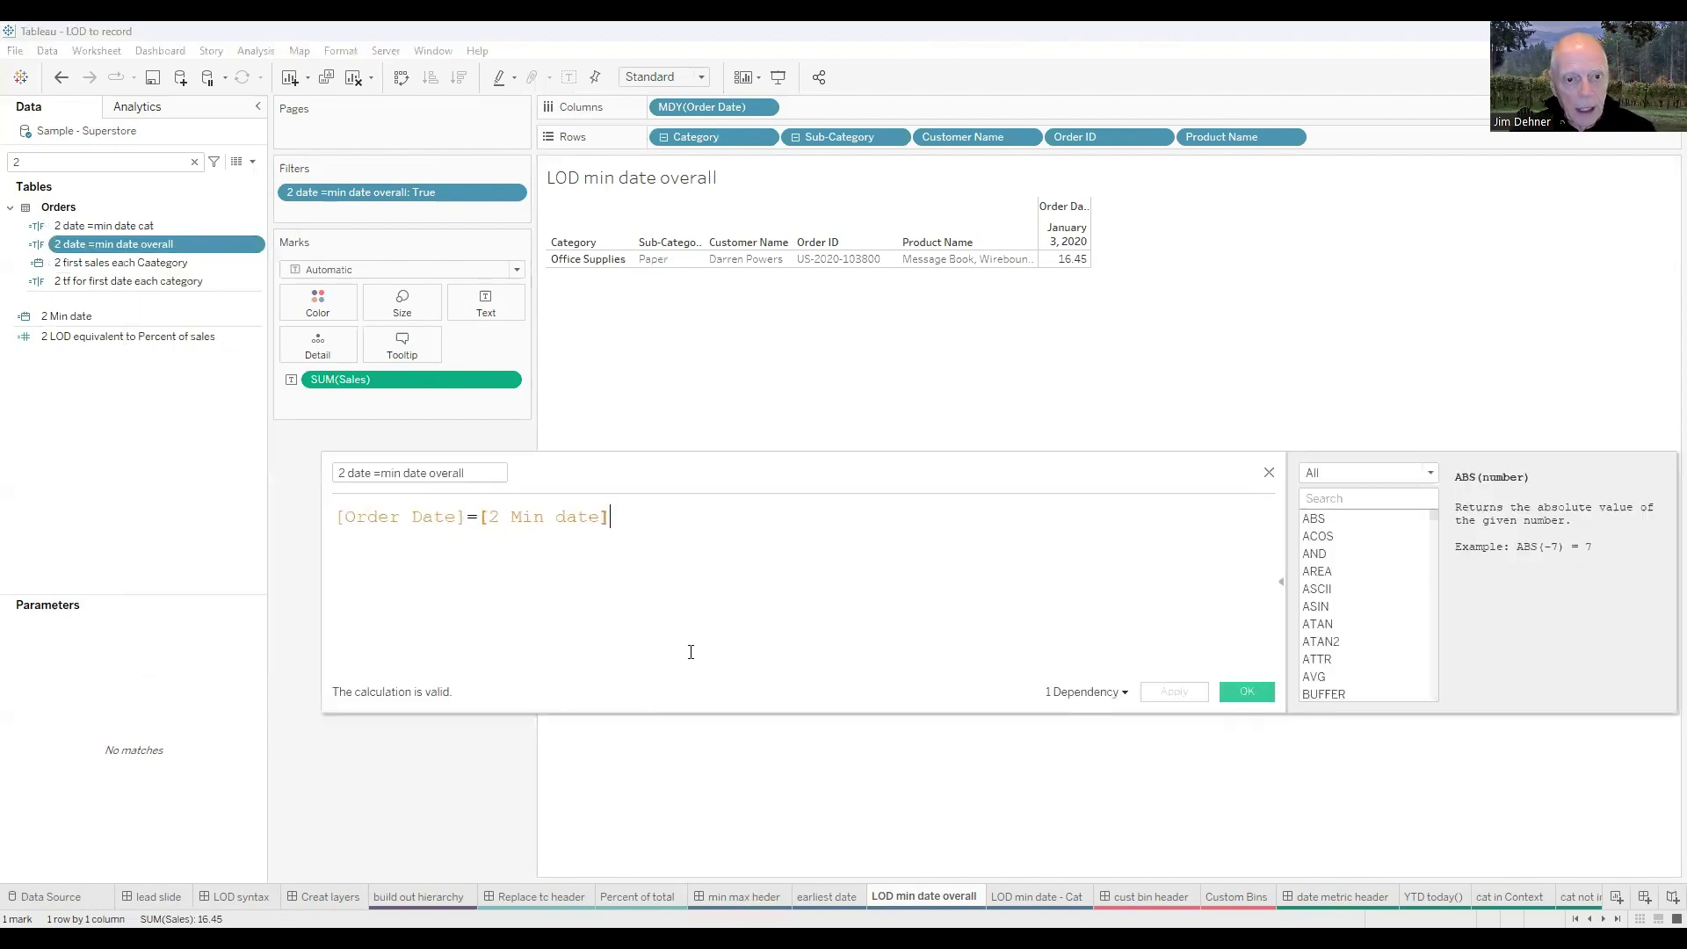
ctrl+scroll(697, 657, up, 1)
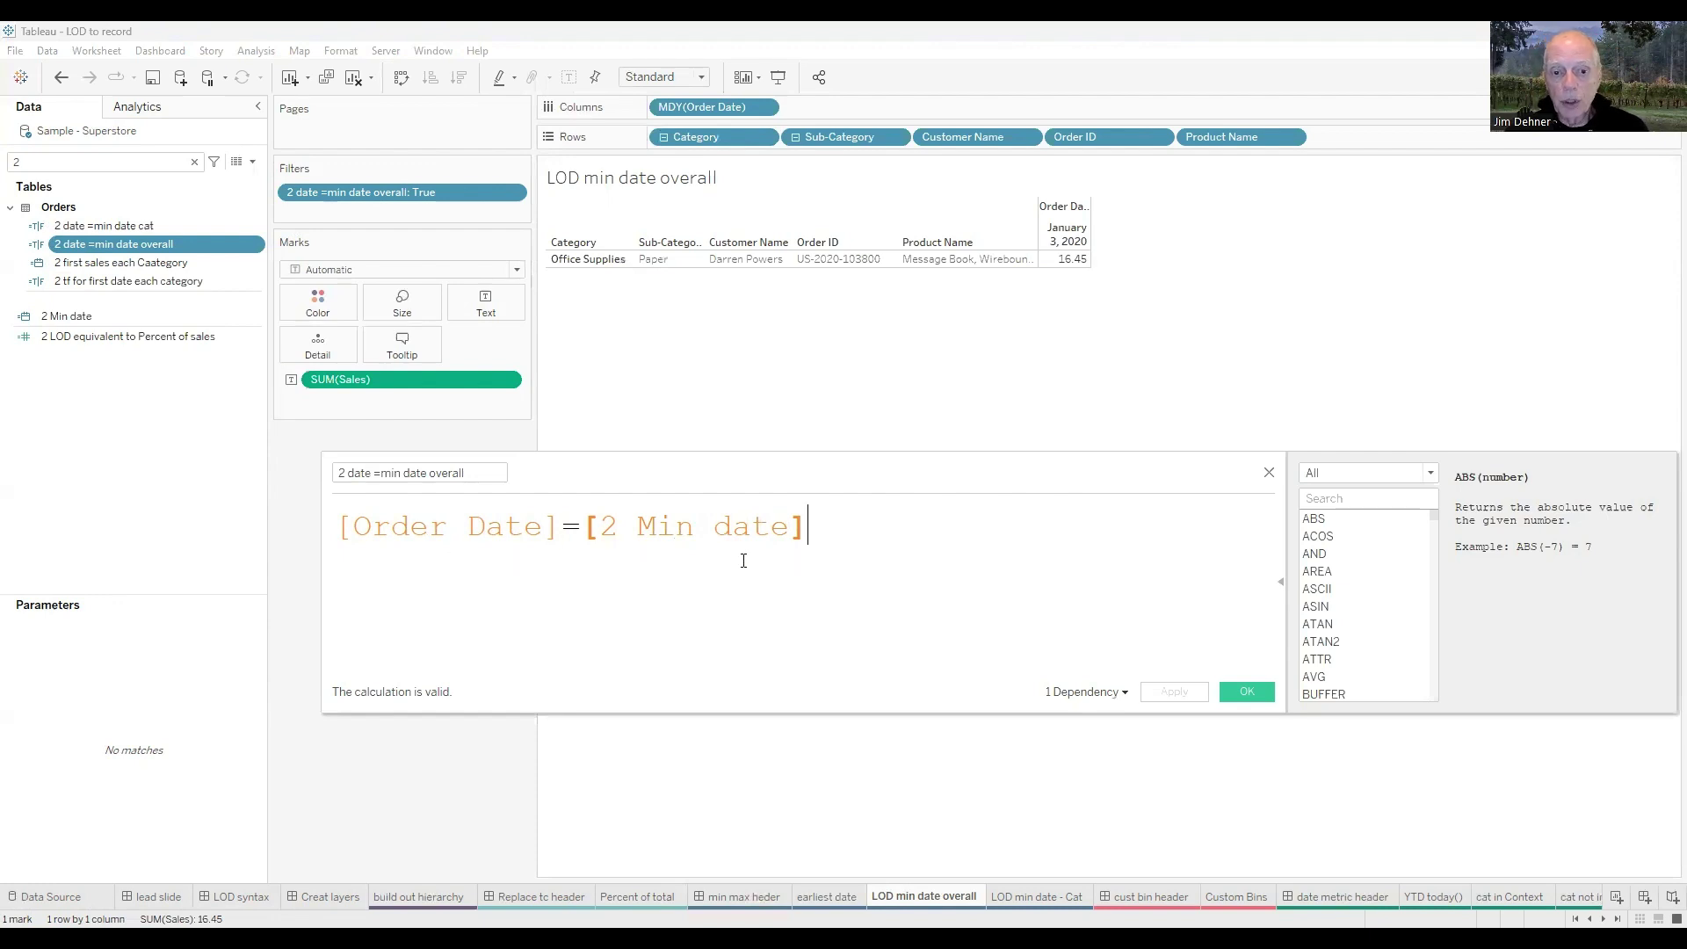
click(1268, 475)
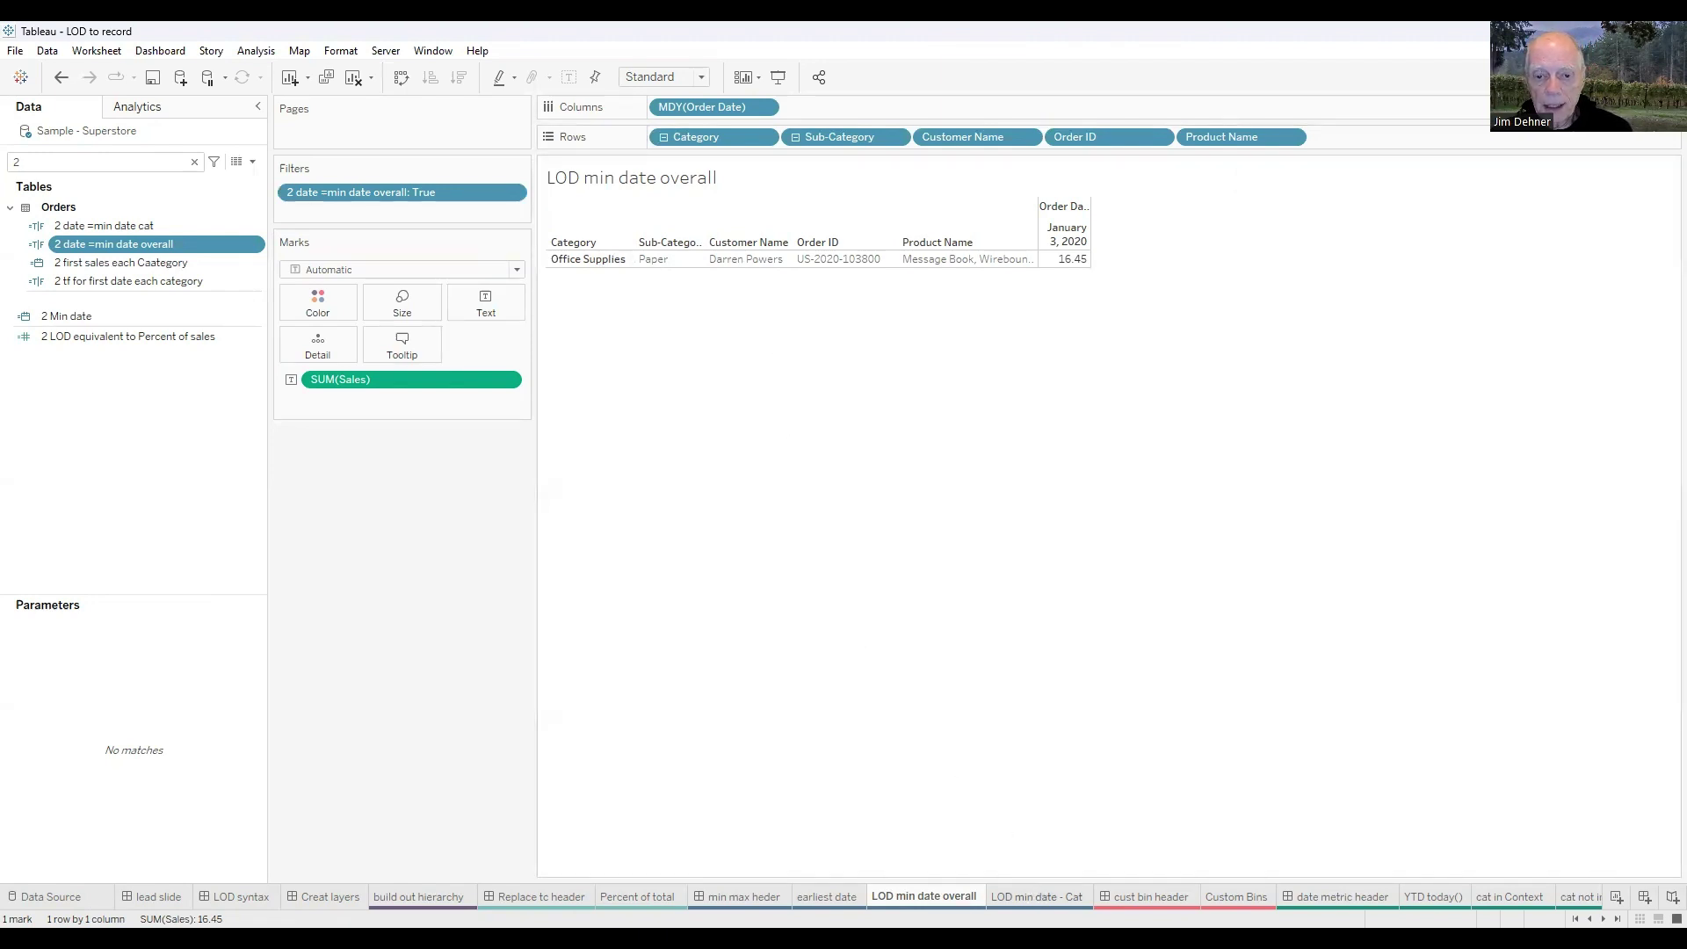
- Open the LOD min date - Cat sheet and examine the enlarged formula of the 2 date =min date cat field
click(1037, 896)
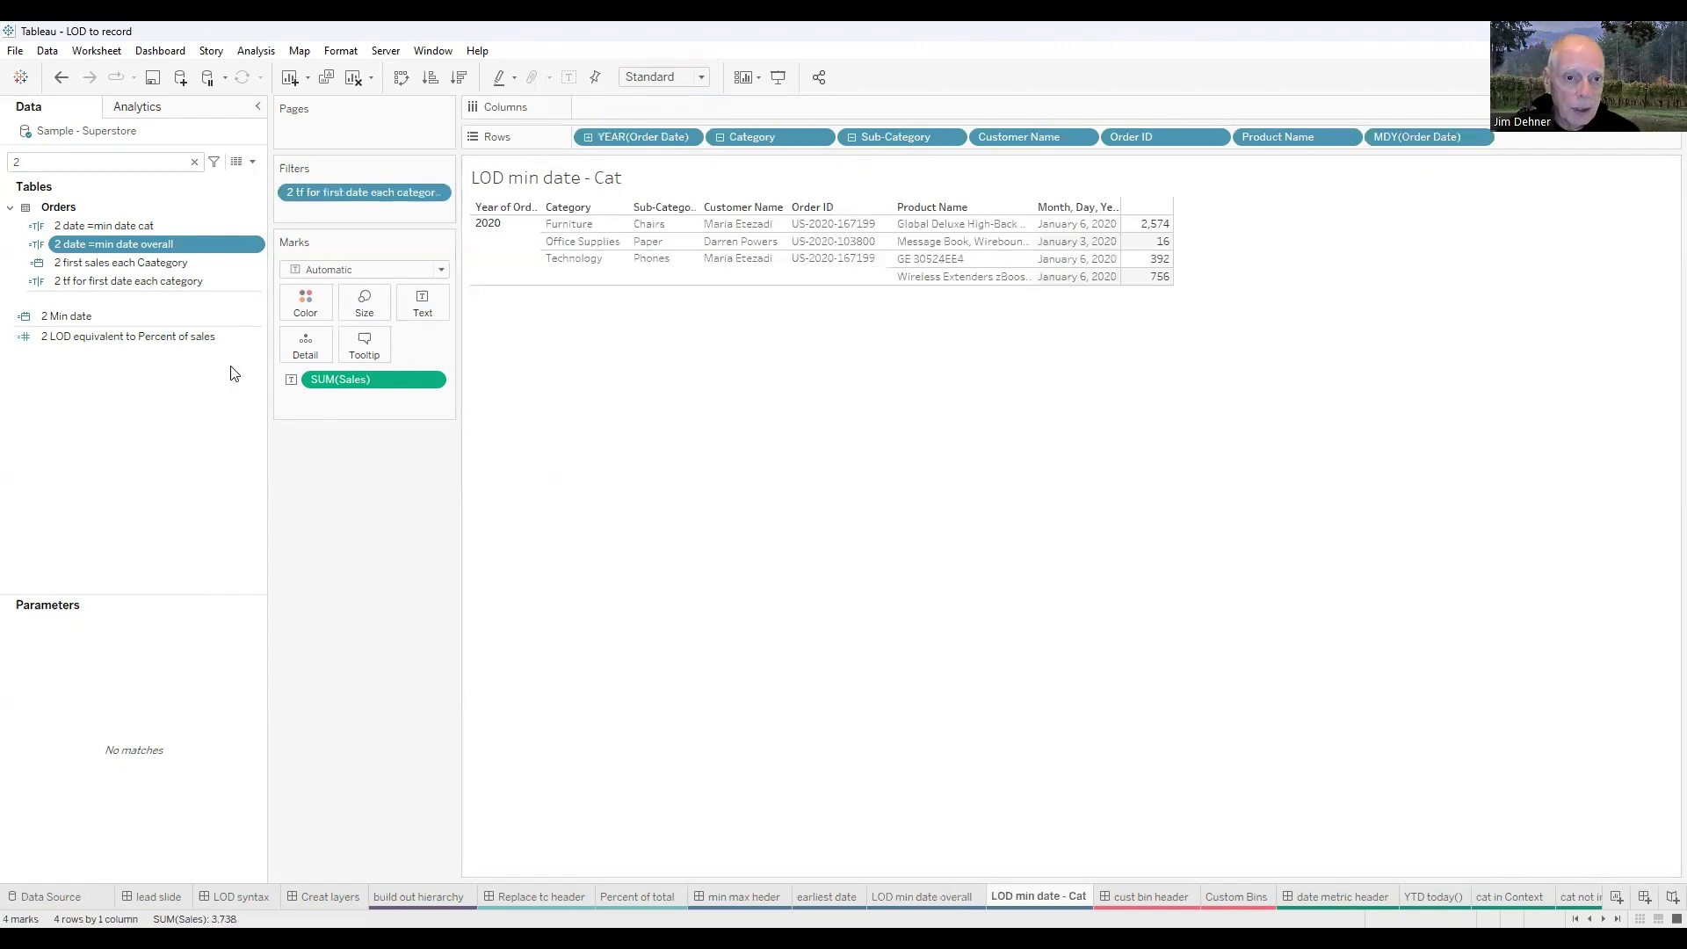
click(133, 229)
right_click(133, 229)
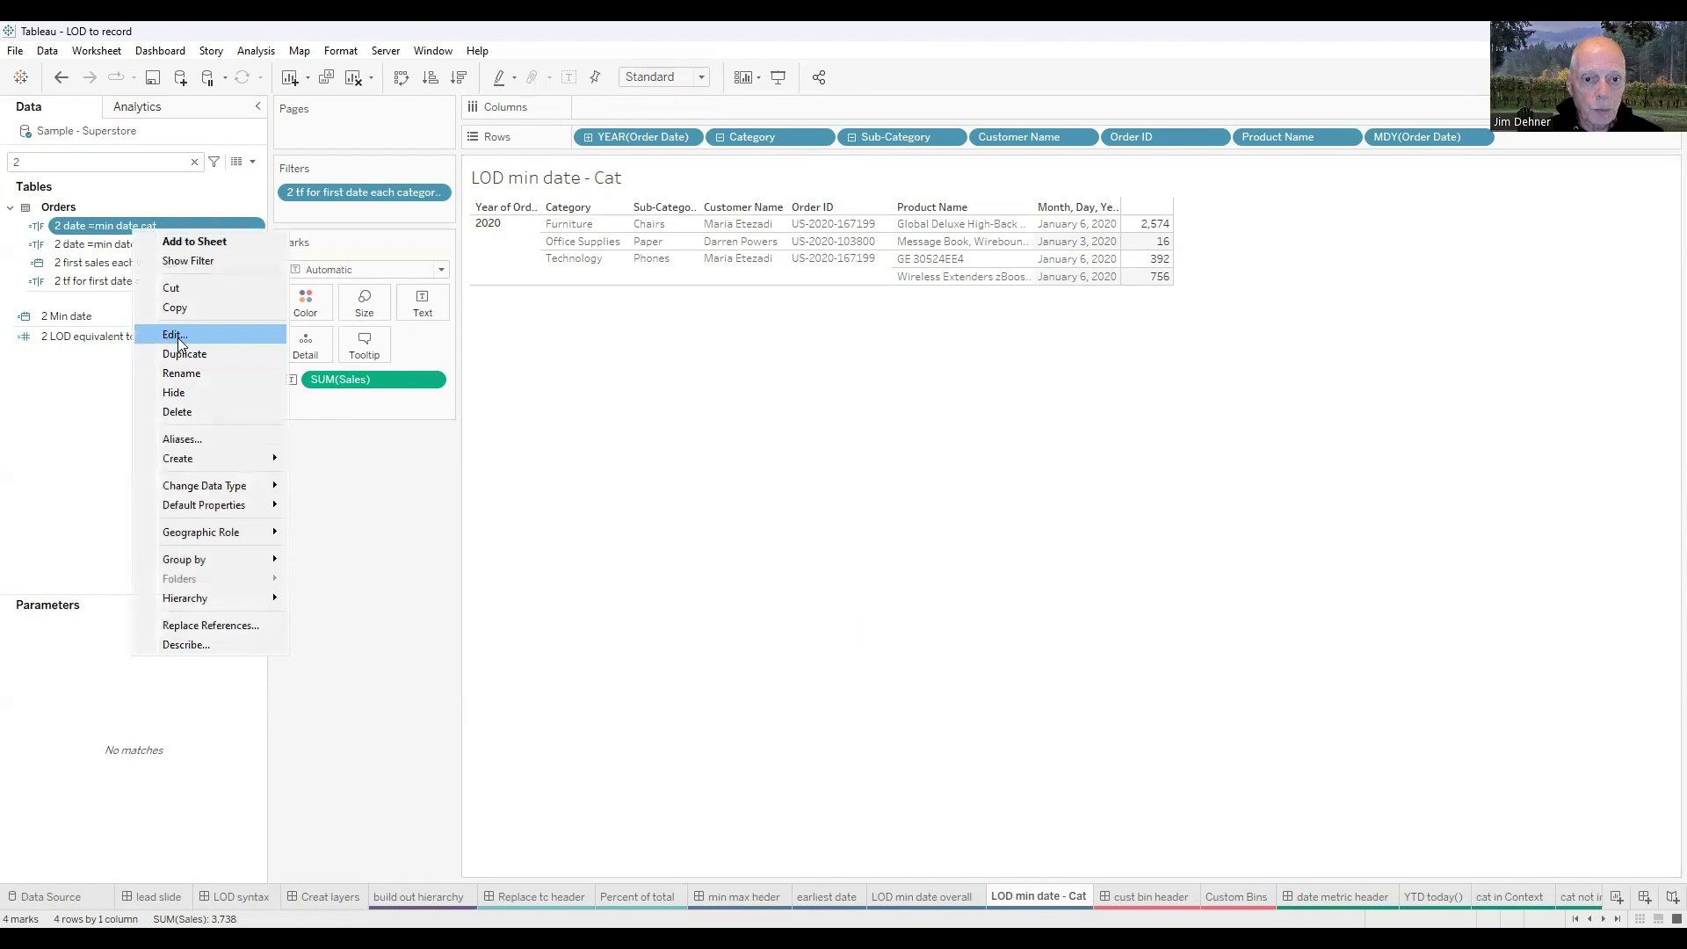
click(177, 337)
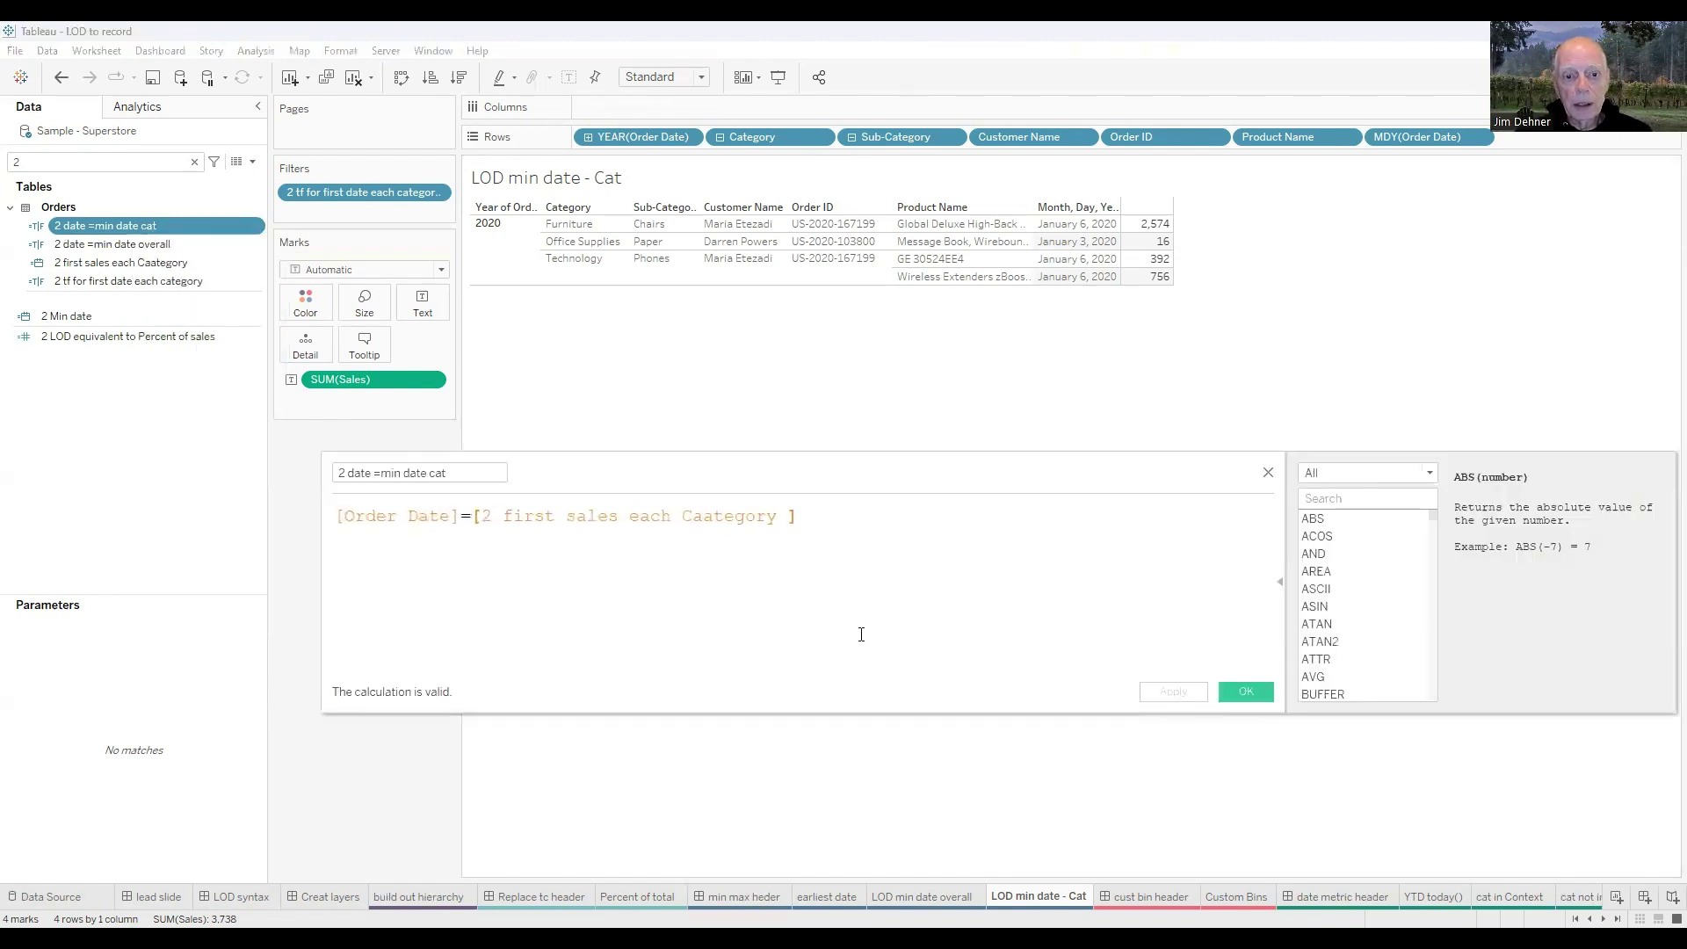
scroll(861, 634, up, 3)
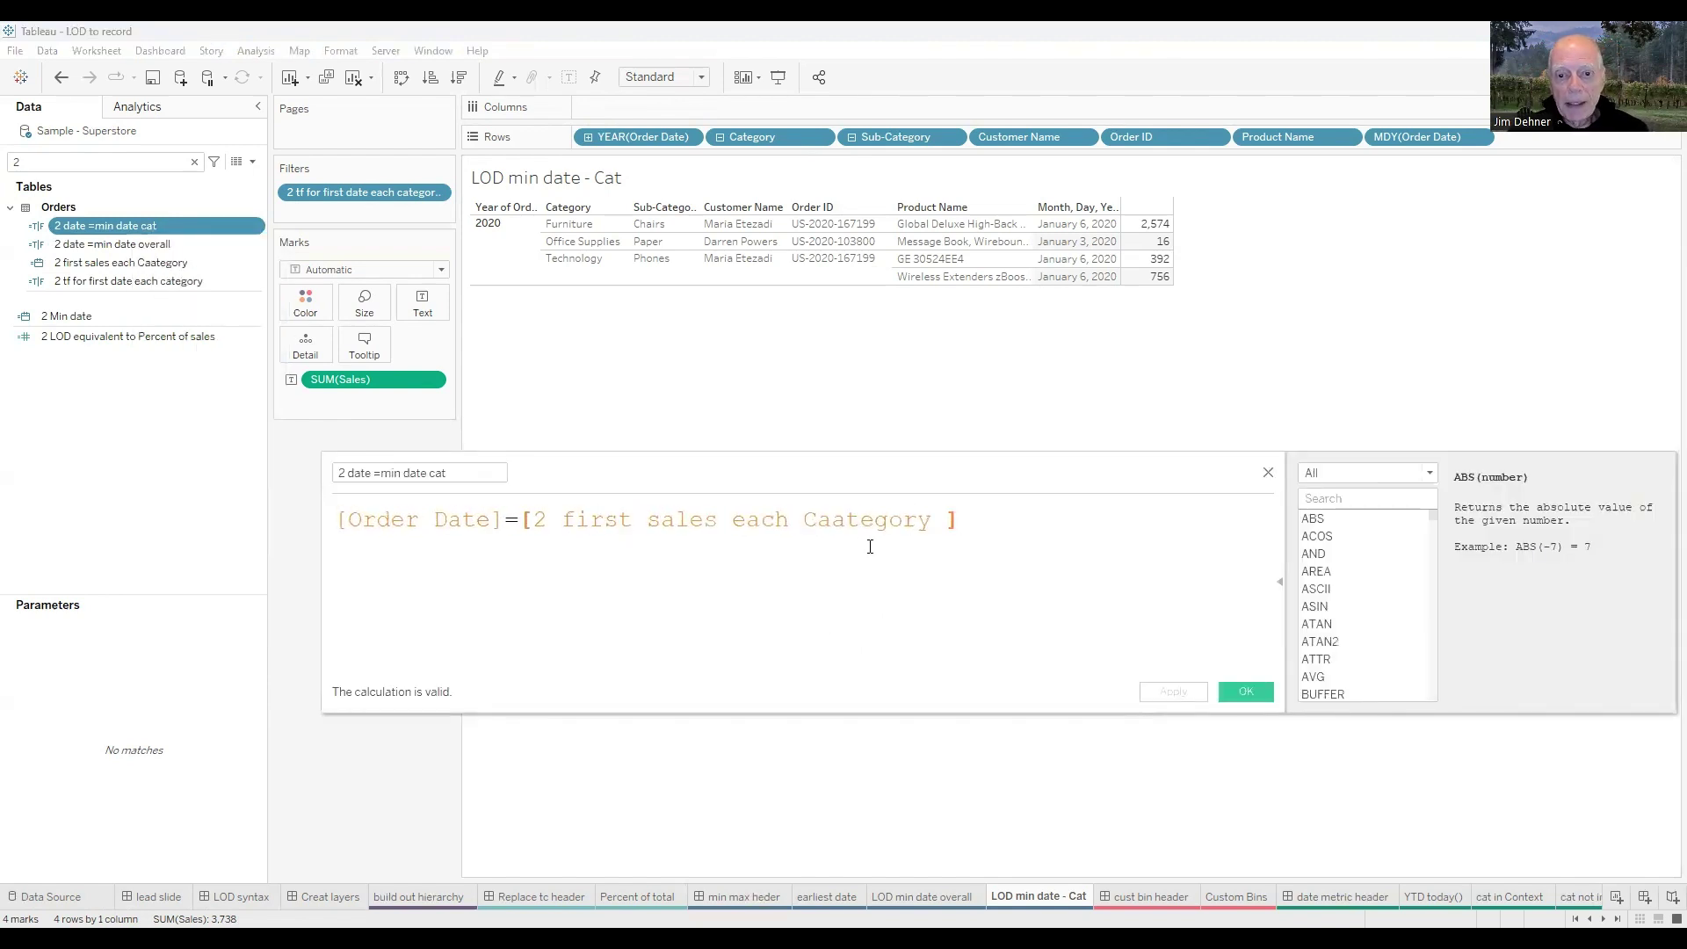
- Examine the formula of the 2 first sales each Caategory calculated field
right_click(117, 268)
click(154, 369)
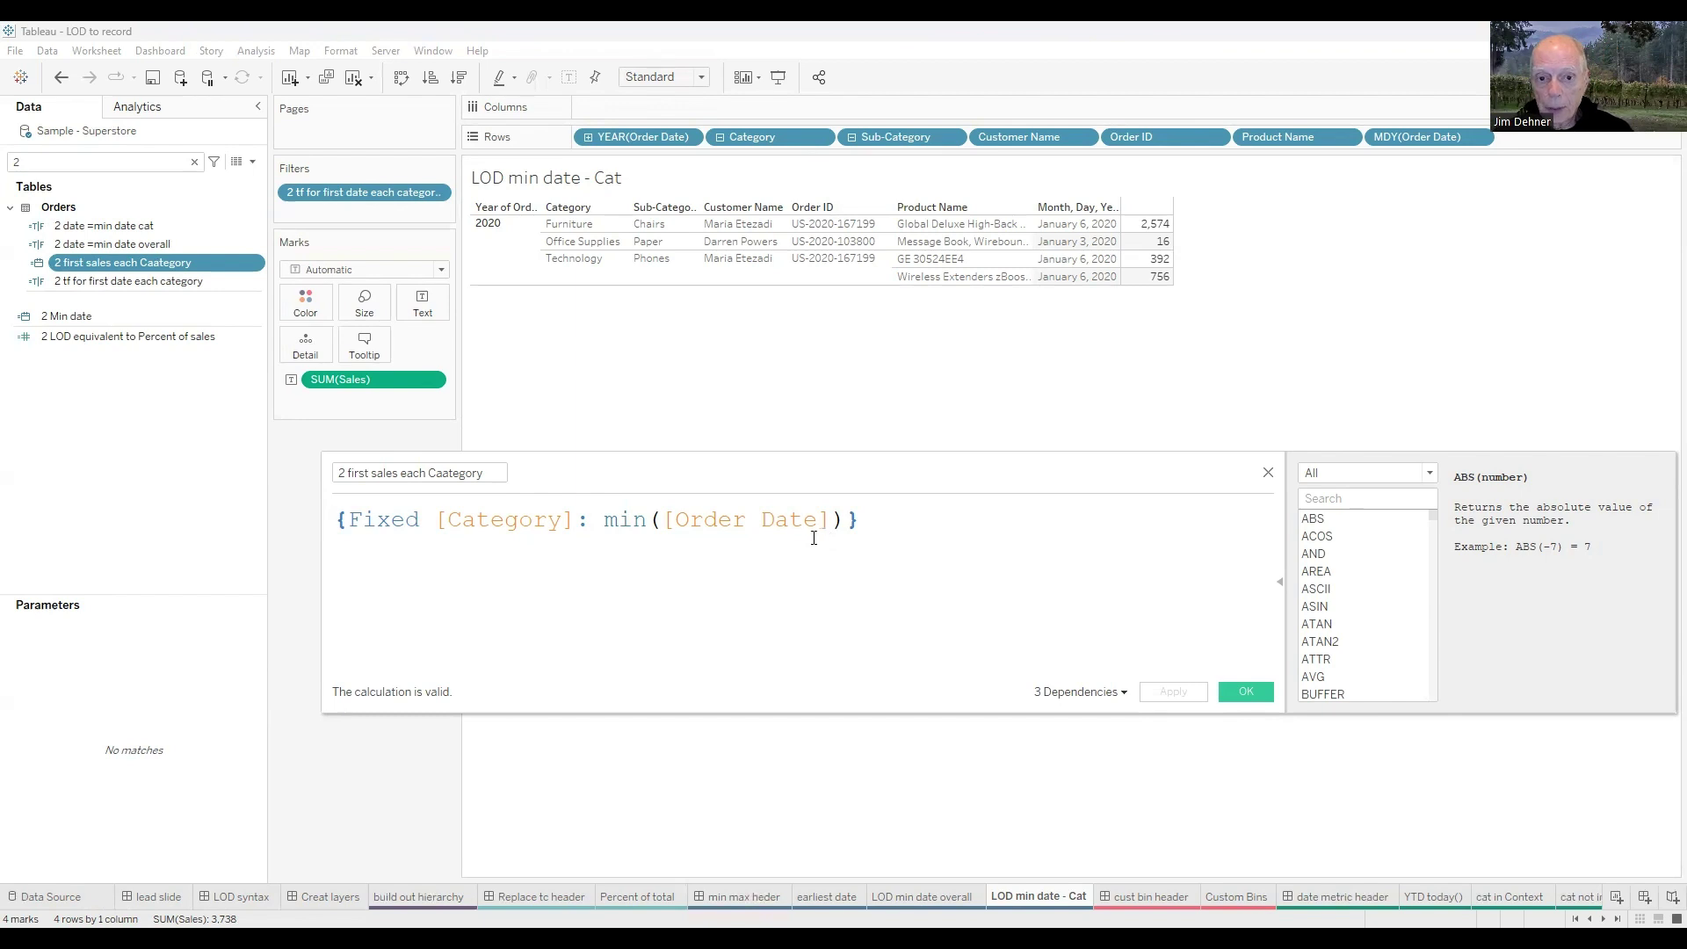
click(1268, 474)
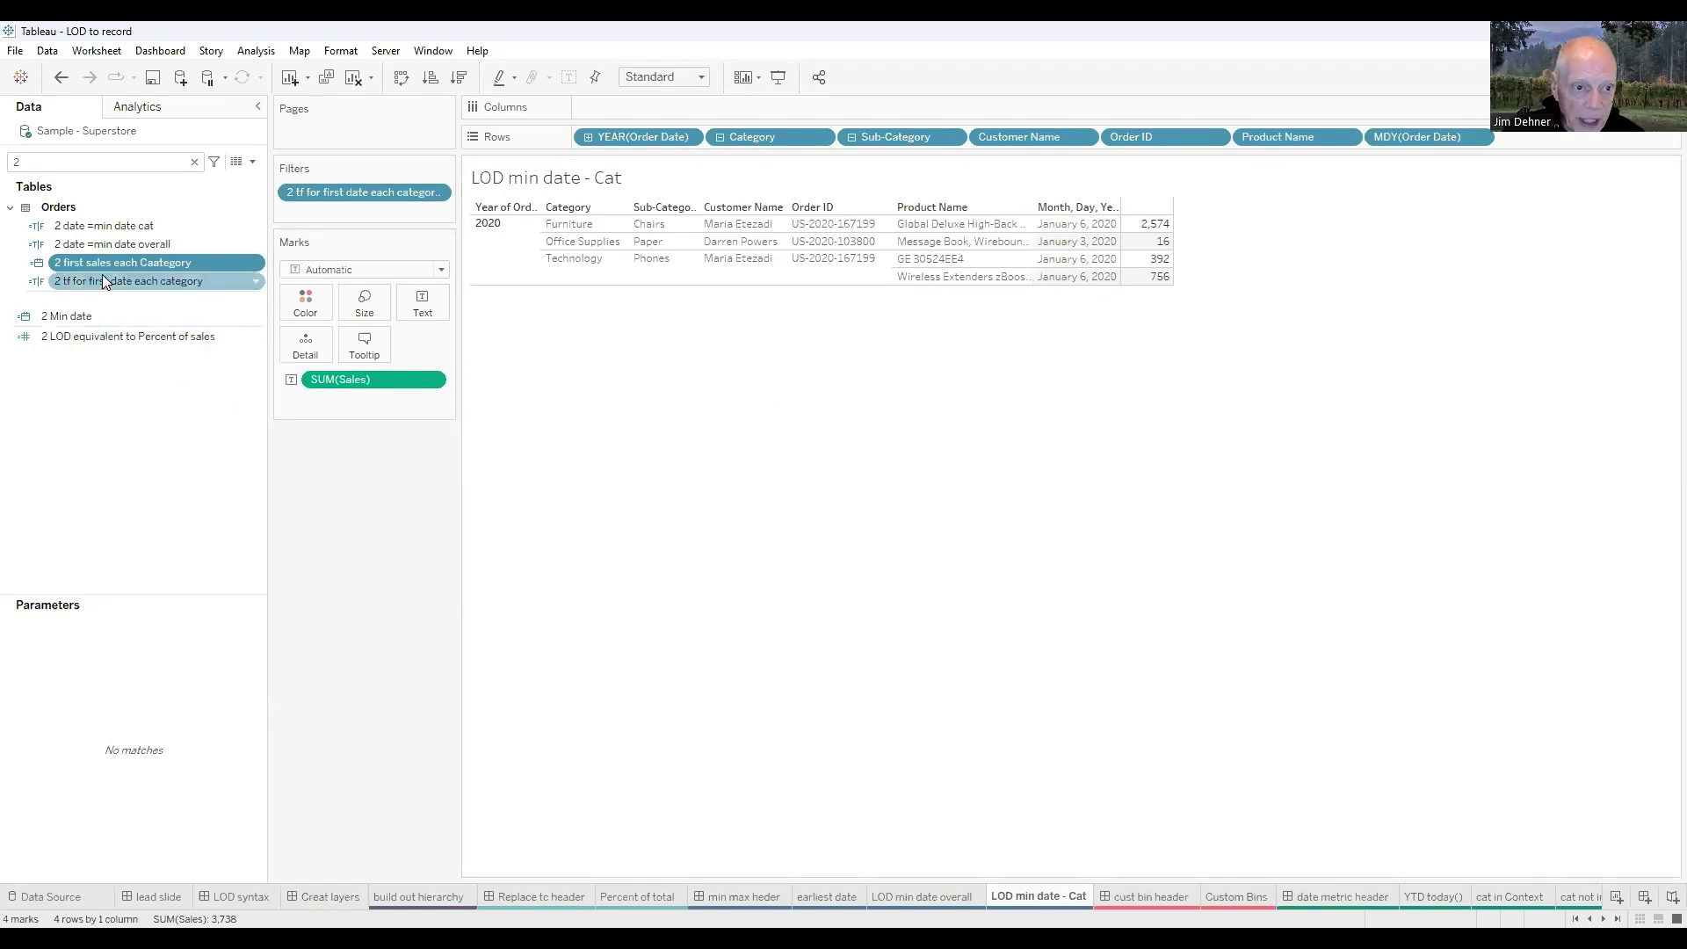
- Examine the formula of the 2 date =min date cat calculated field with enlarged text
click(106, 226)
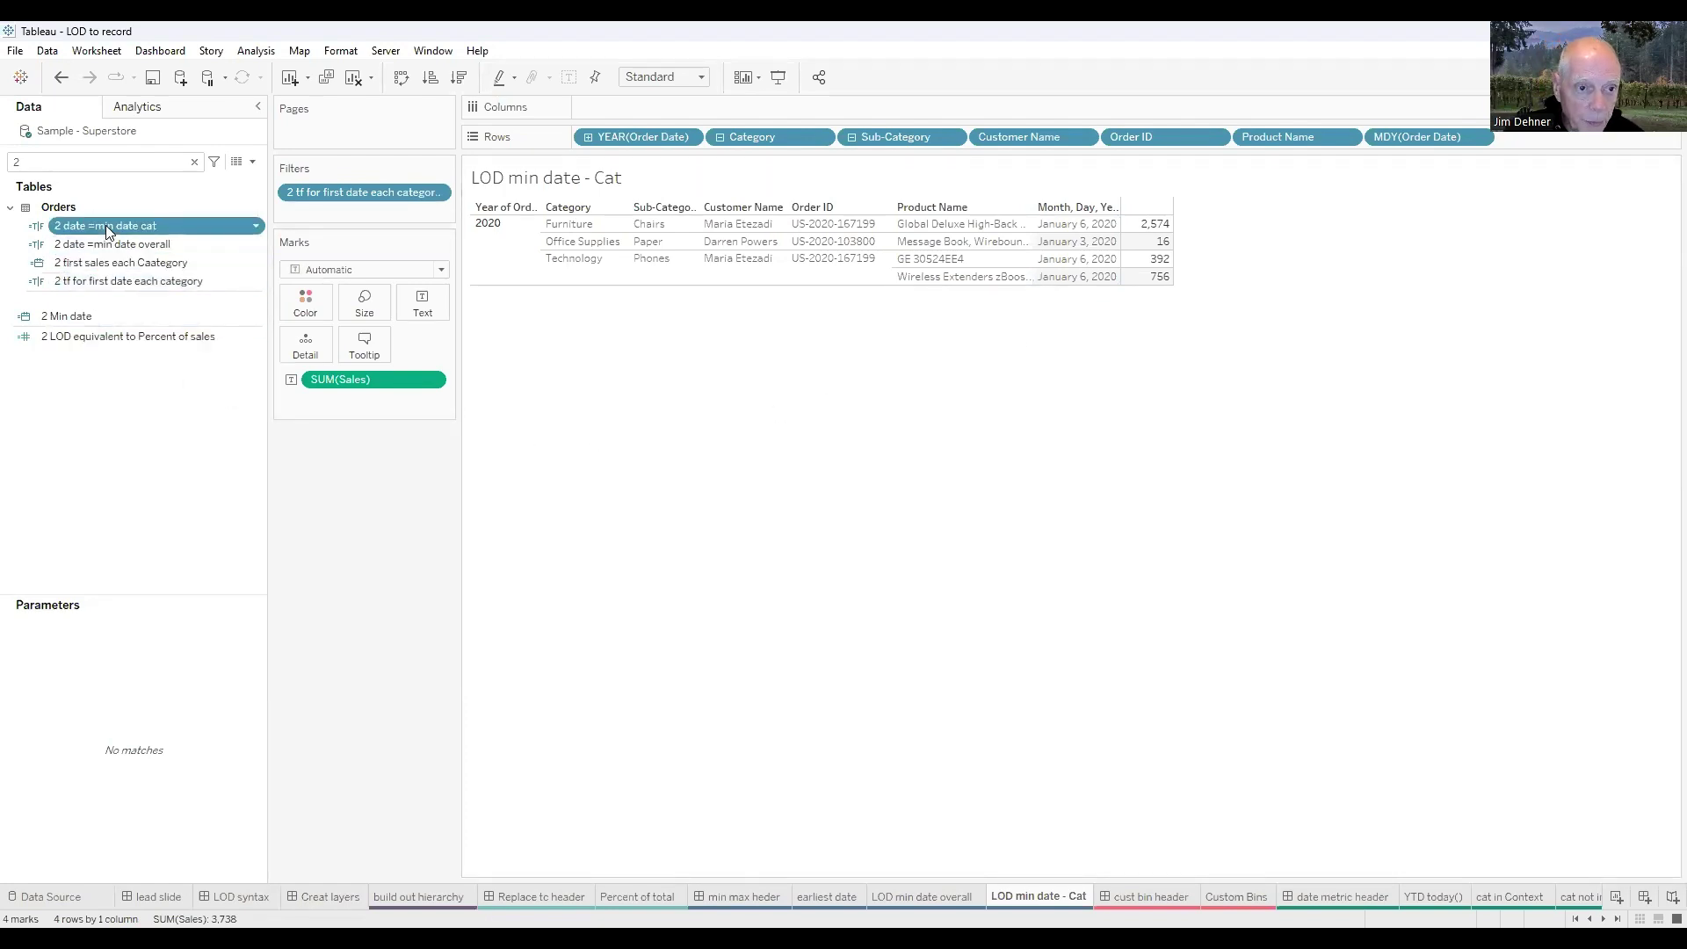
right_click(107, 227)
click(147, 330)
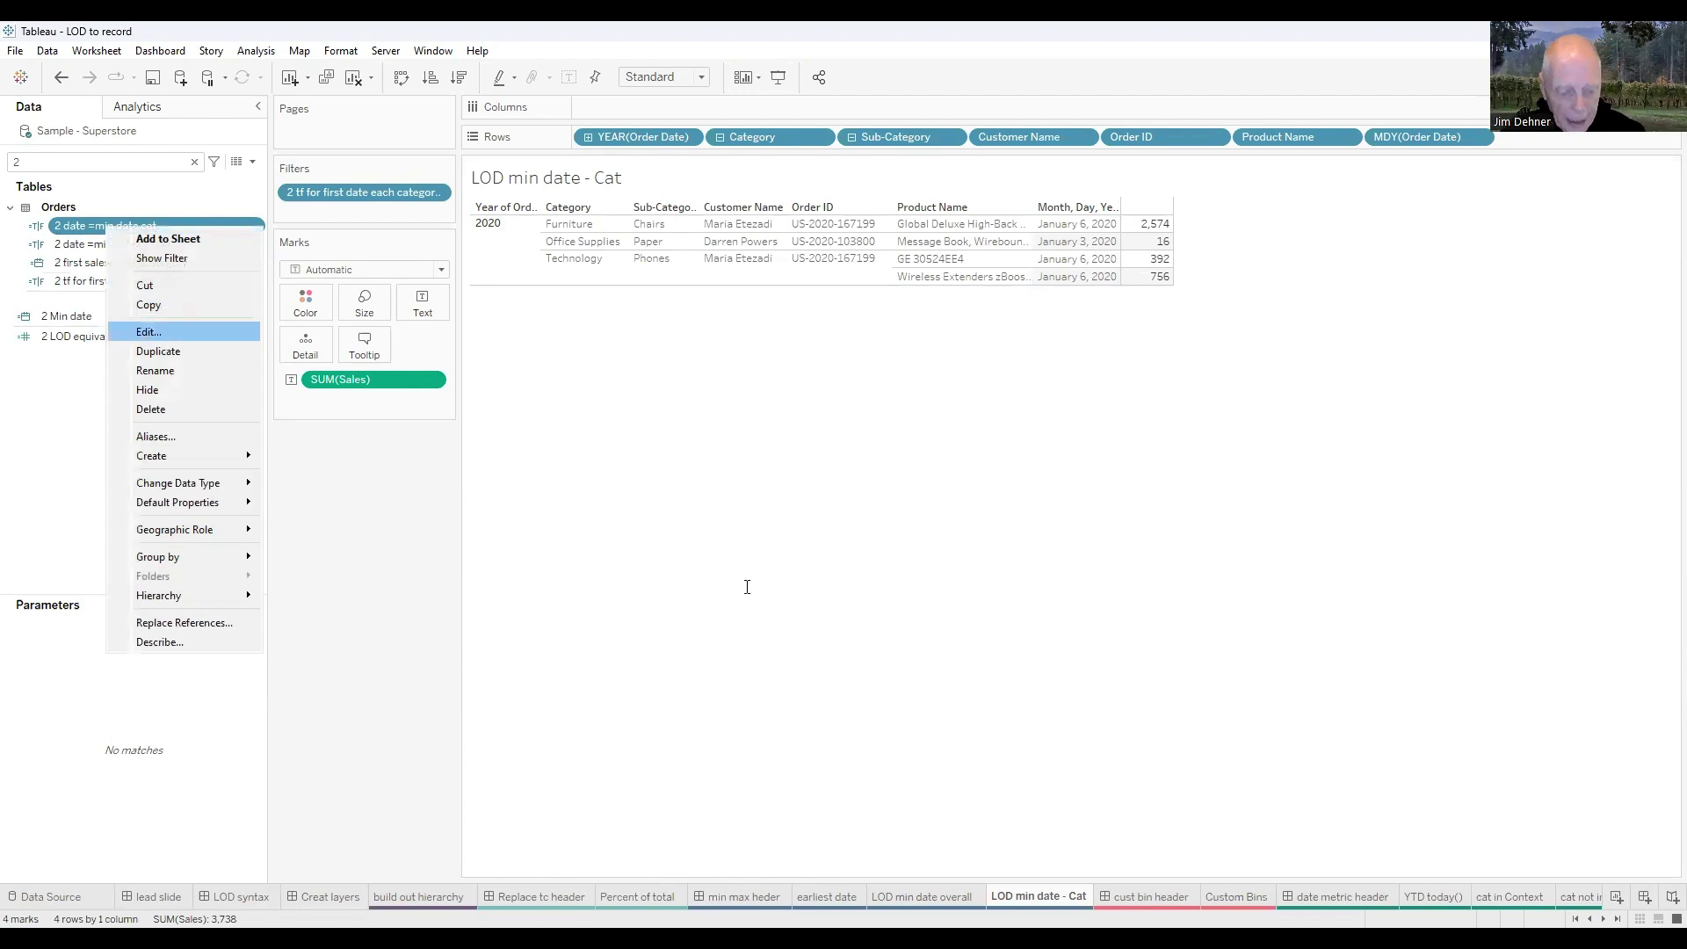
scroll(766, 606, up, 5)
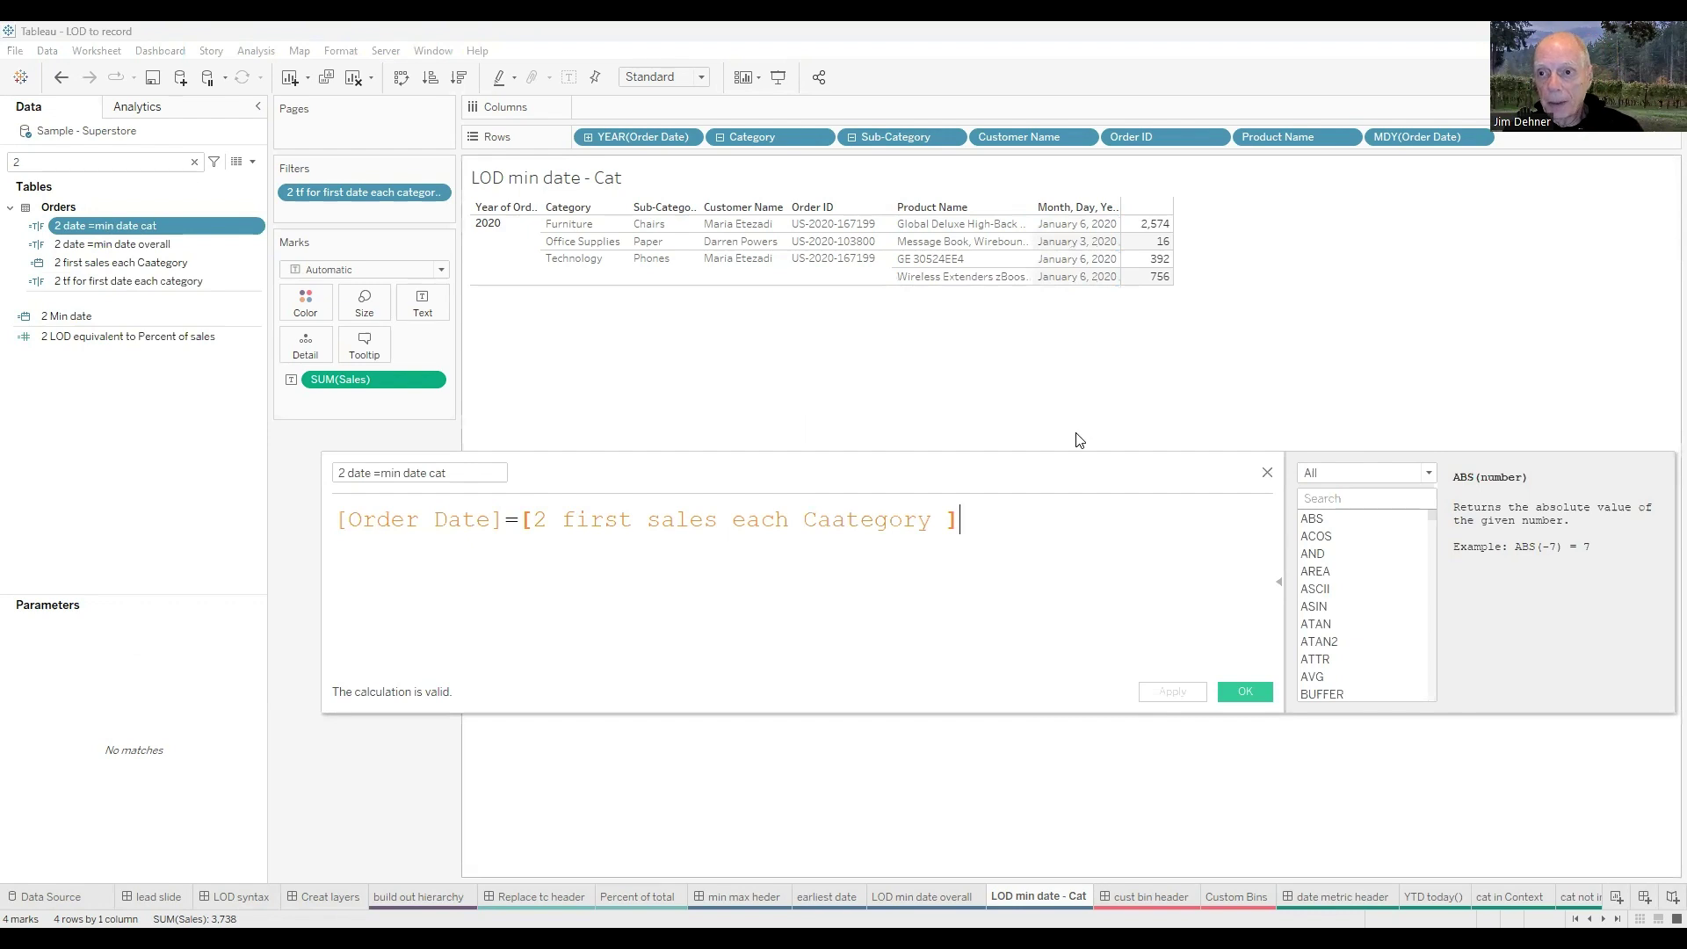
click(1267, 475)
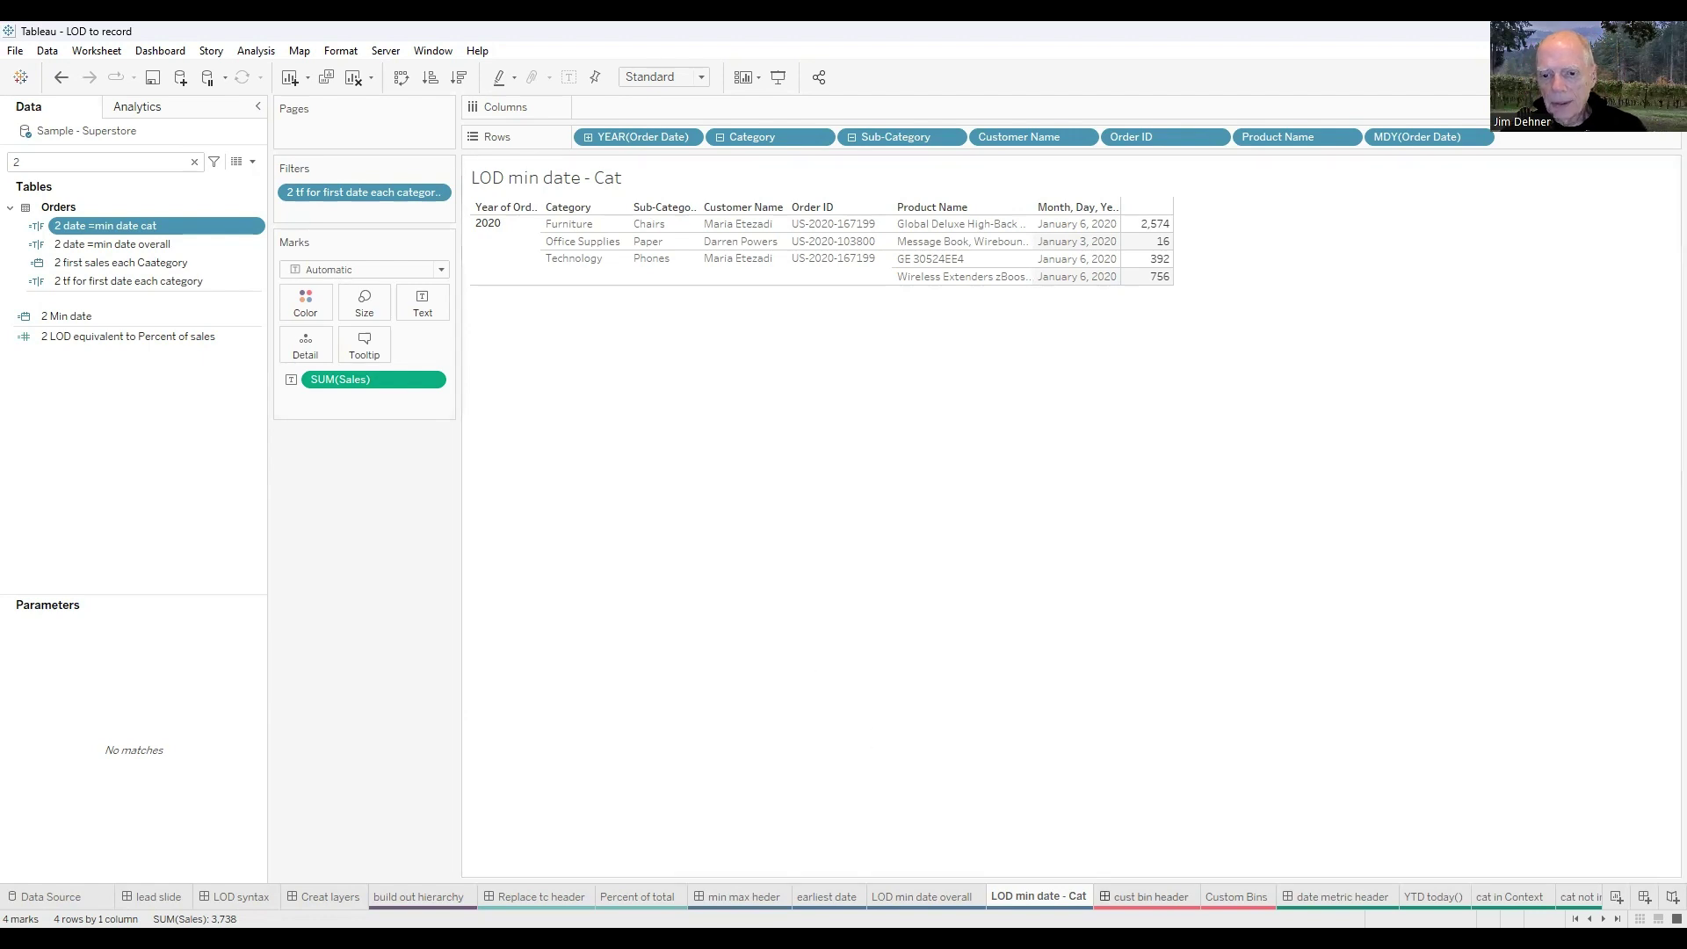
- Go past the cust bin header dashboard to the Custom Bins sheet and search the data fields for 3
click(1149, 896)
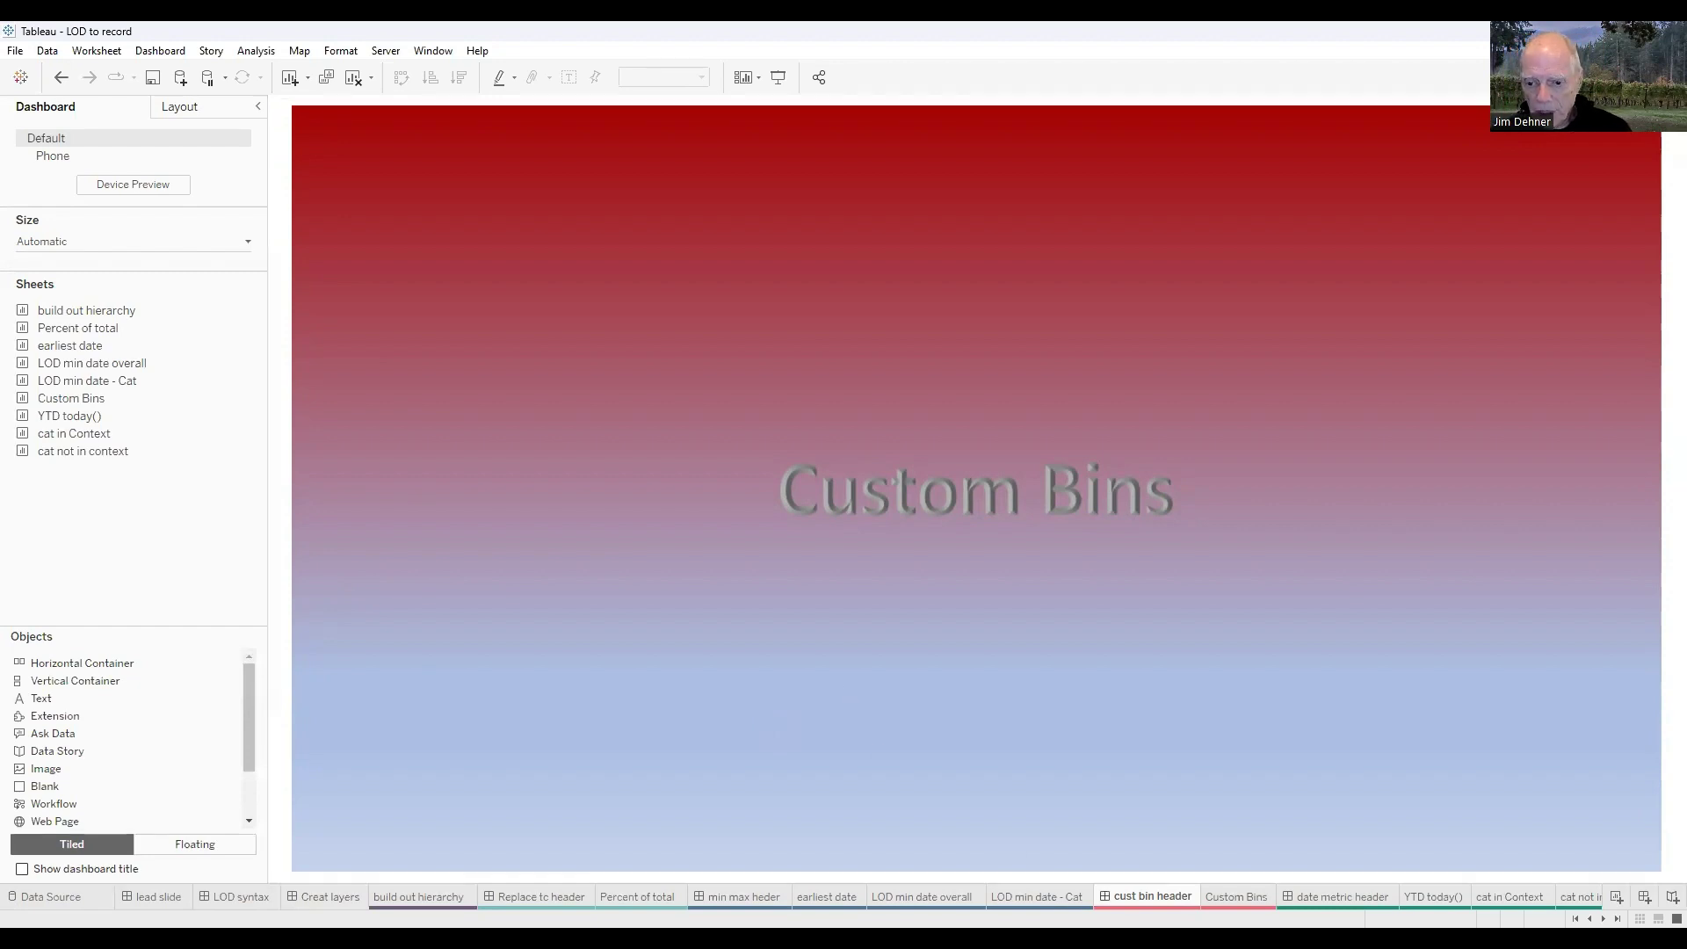
key(ctrl+Tab)
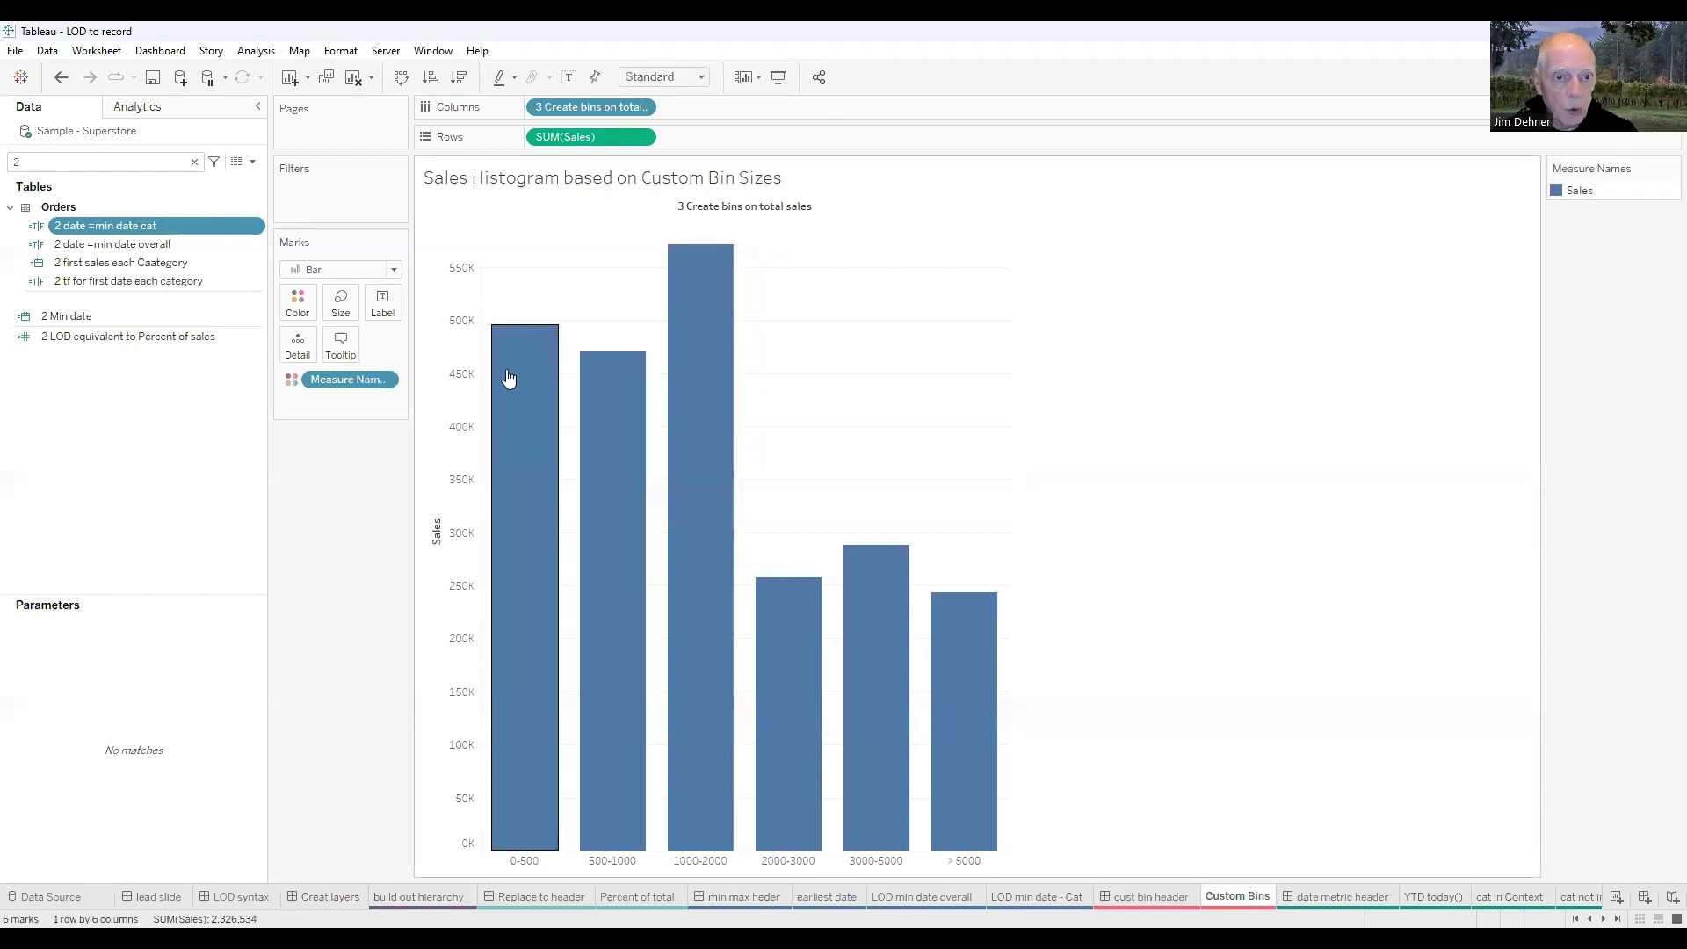
double_click(58, 165)
text(3)
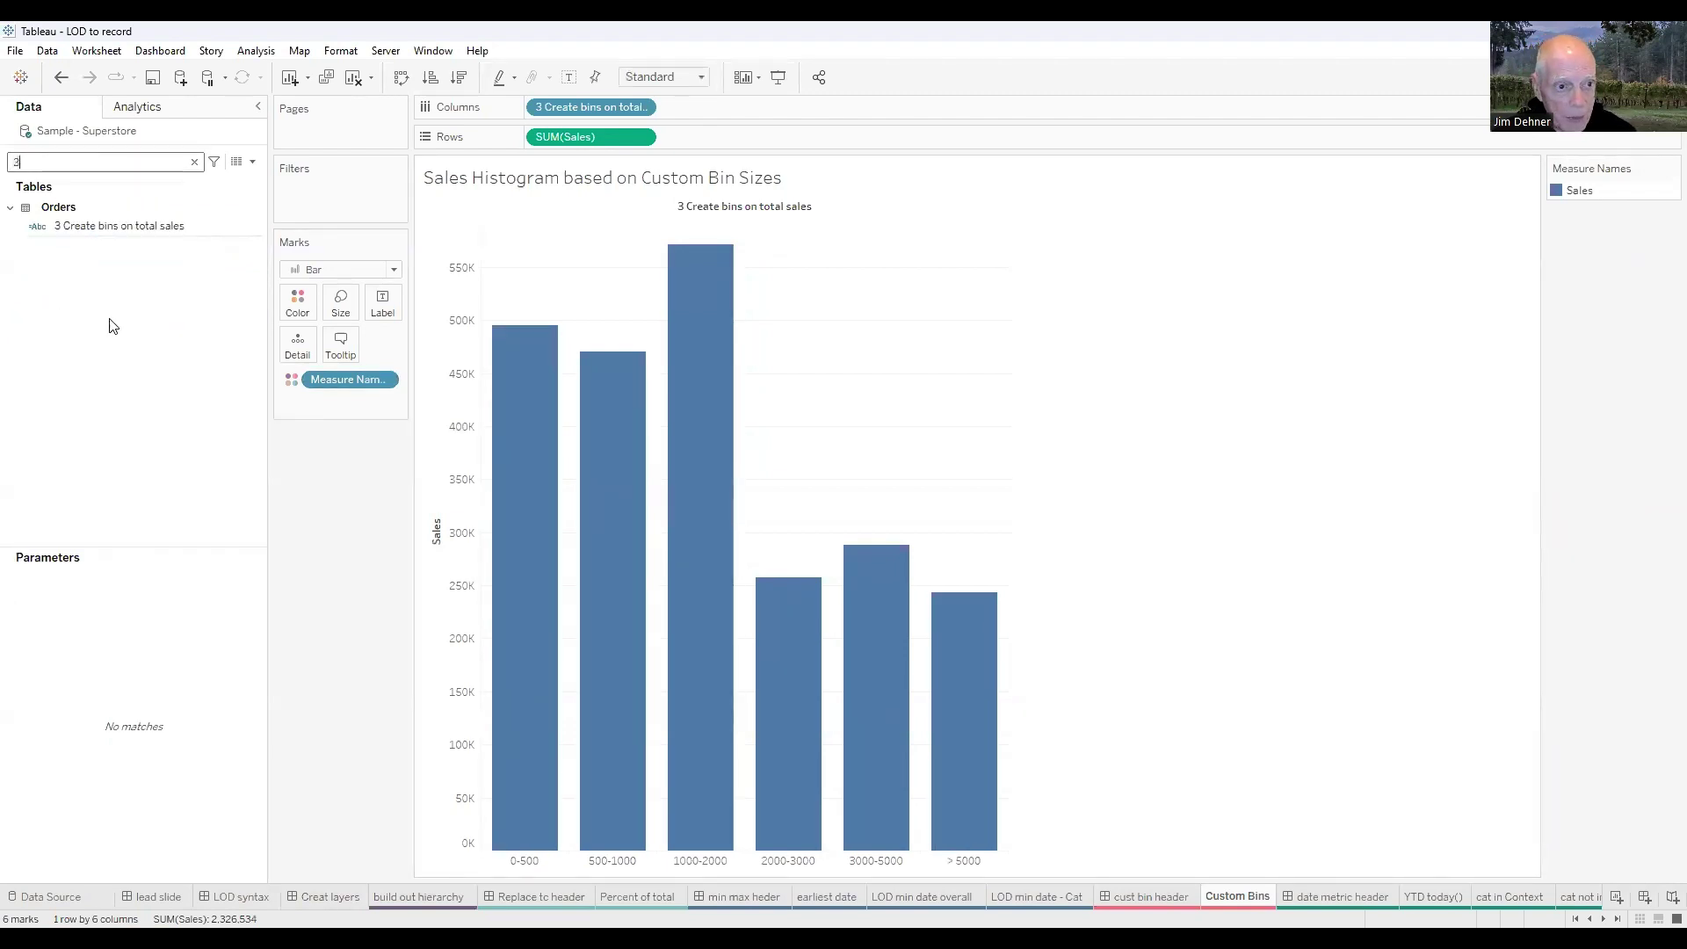
- Examine the formula of the 3 Create bins on total sales calculated field with enlarged text in a repositioned, widened editor
click(102, 230)
right_click(105, 230)
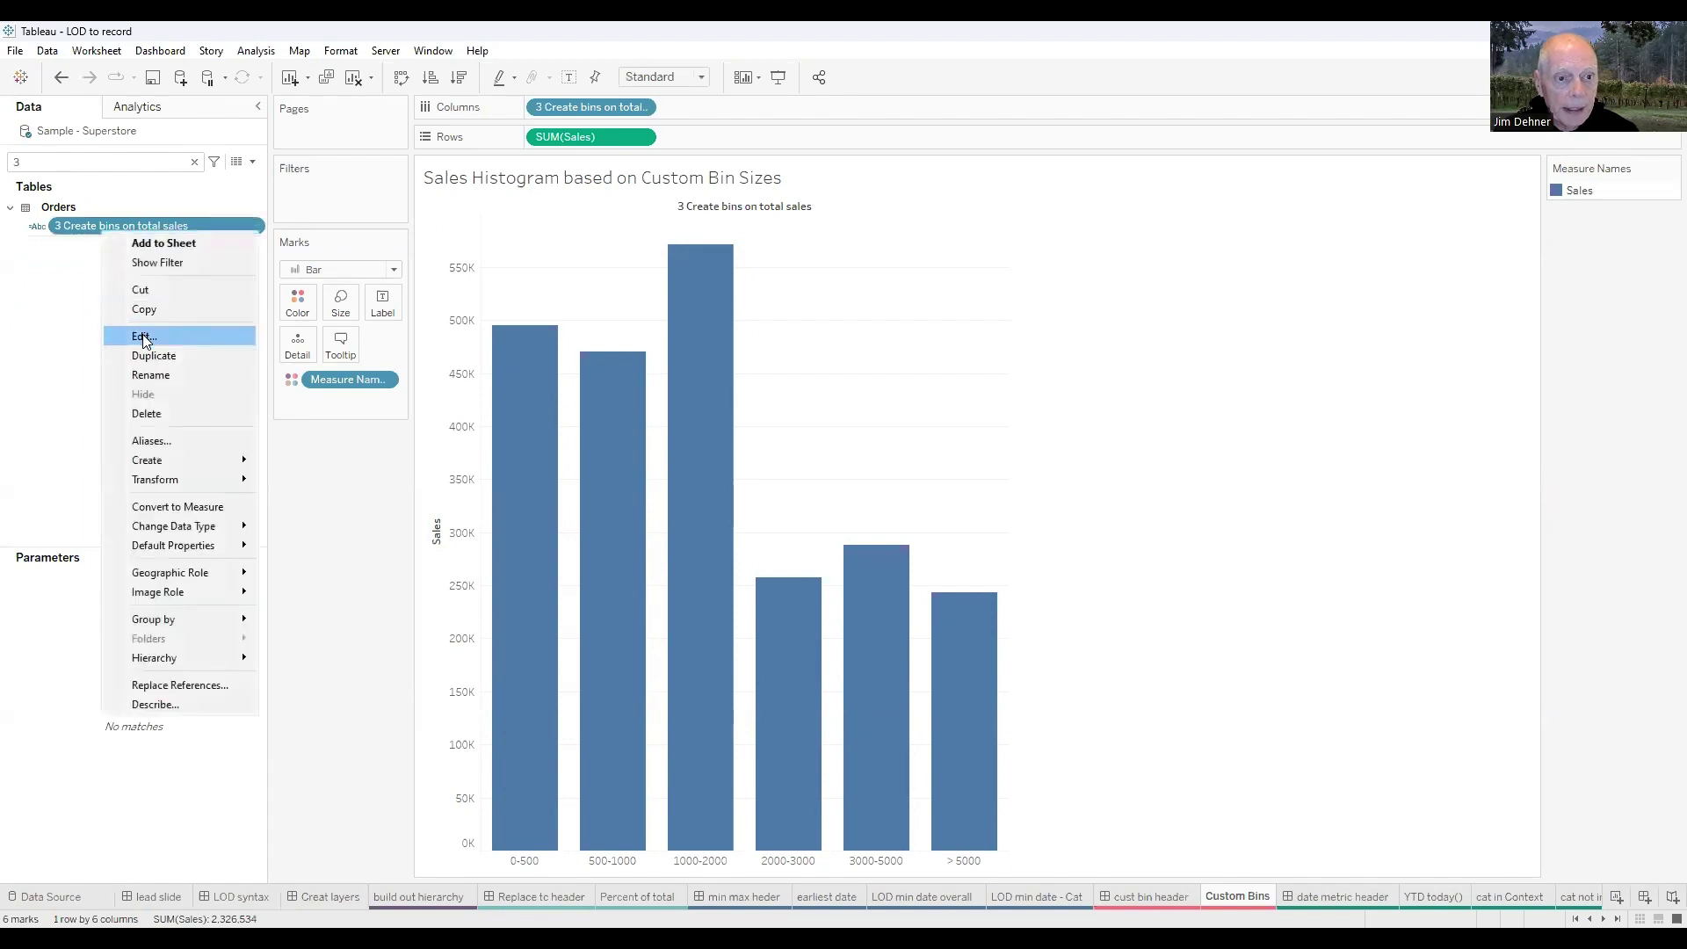
click(144, 338)
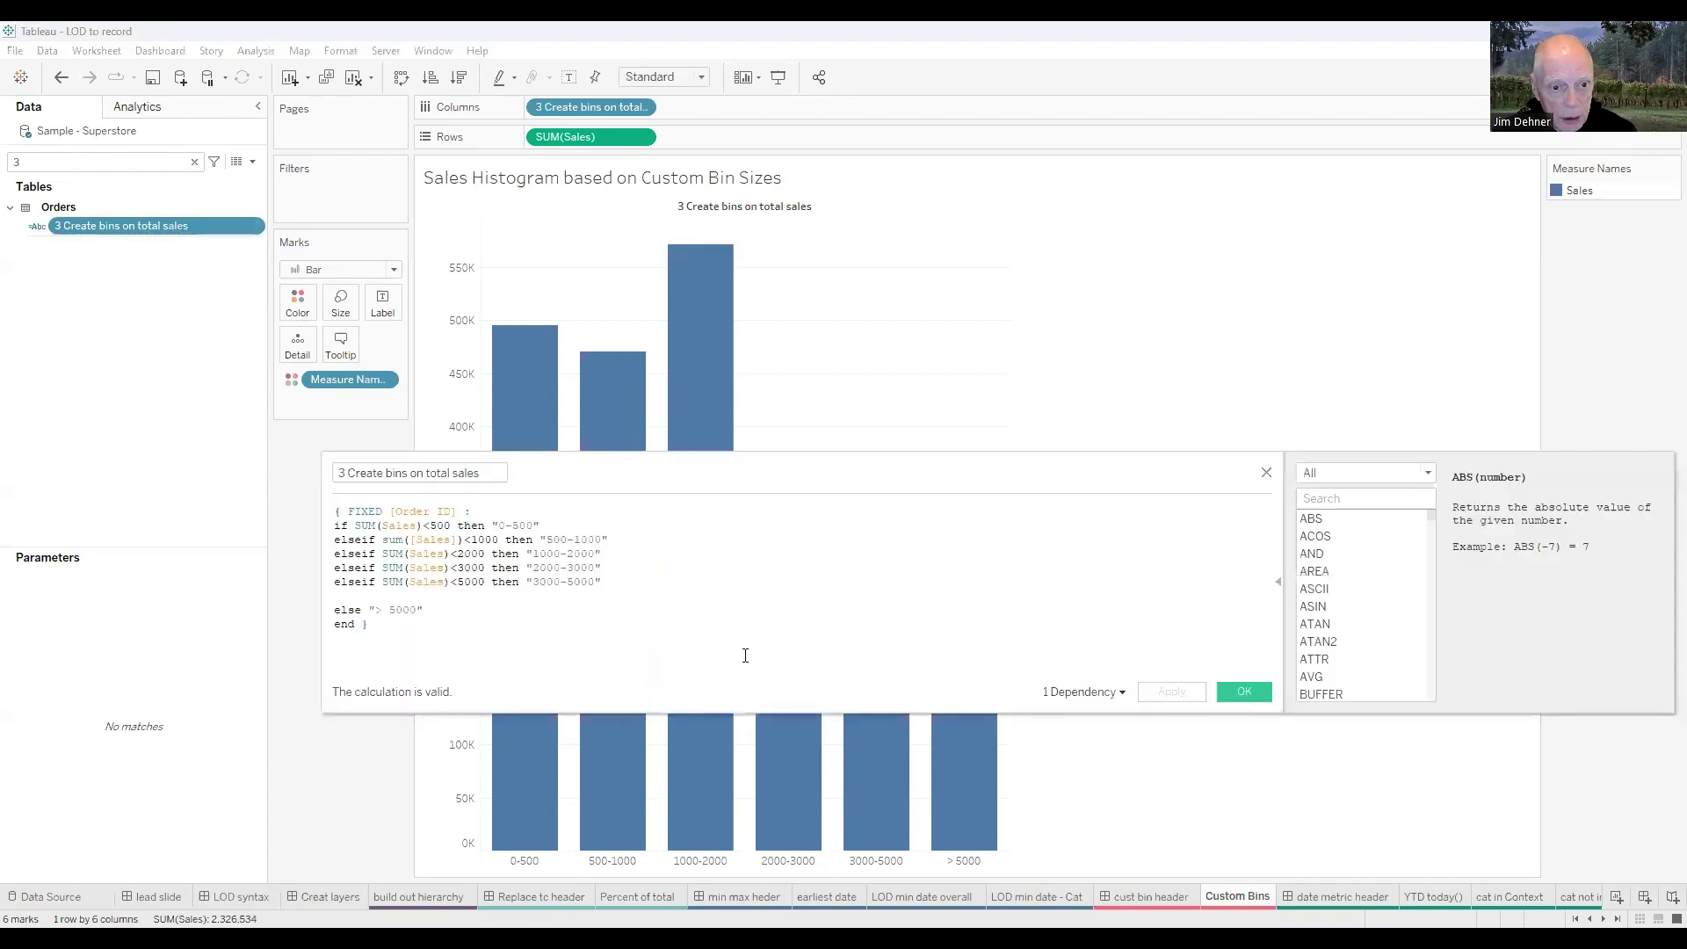
ctrl+scroll(762, 662, up, 5)
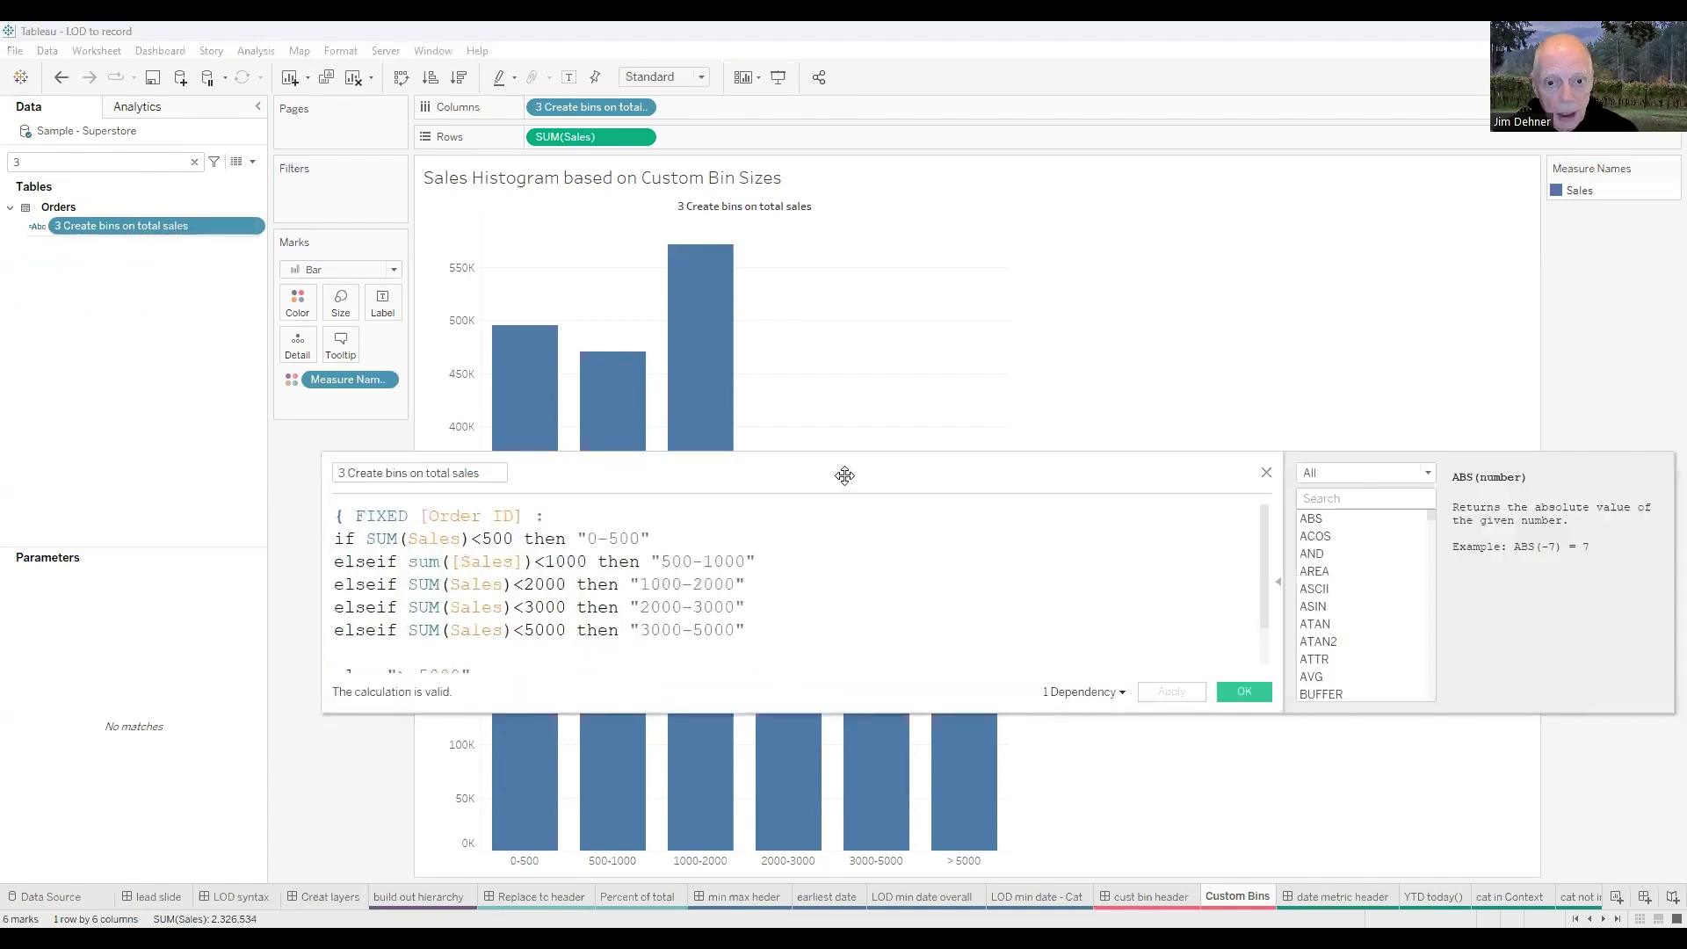
drag(849, 475, 1035, 343)
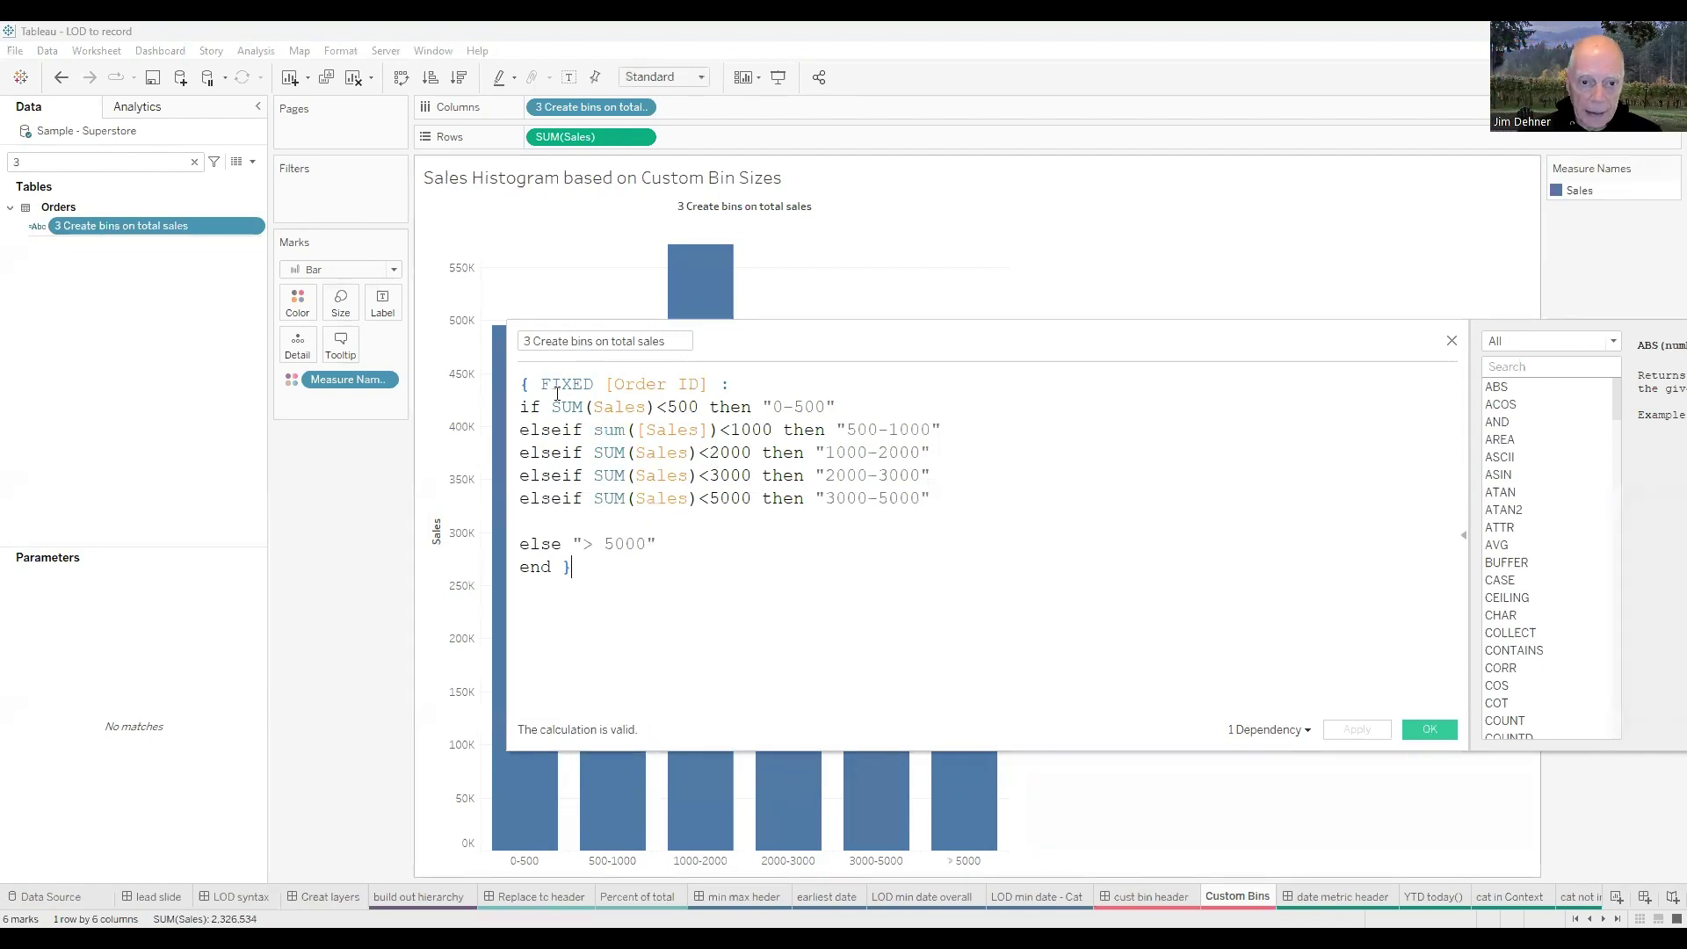
drag(507, 468, 316, 461)
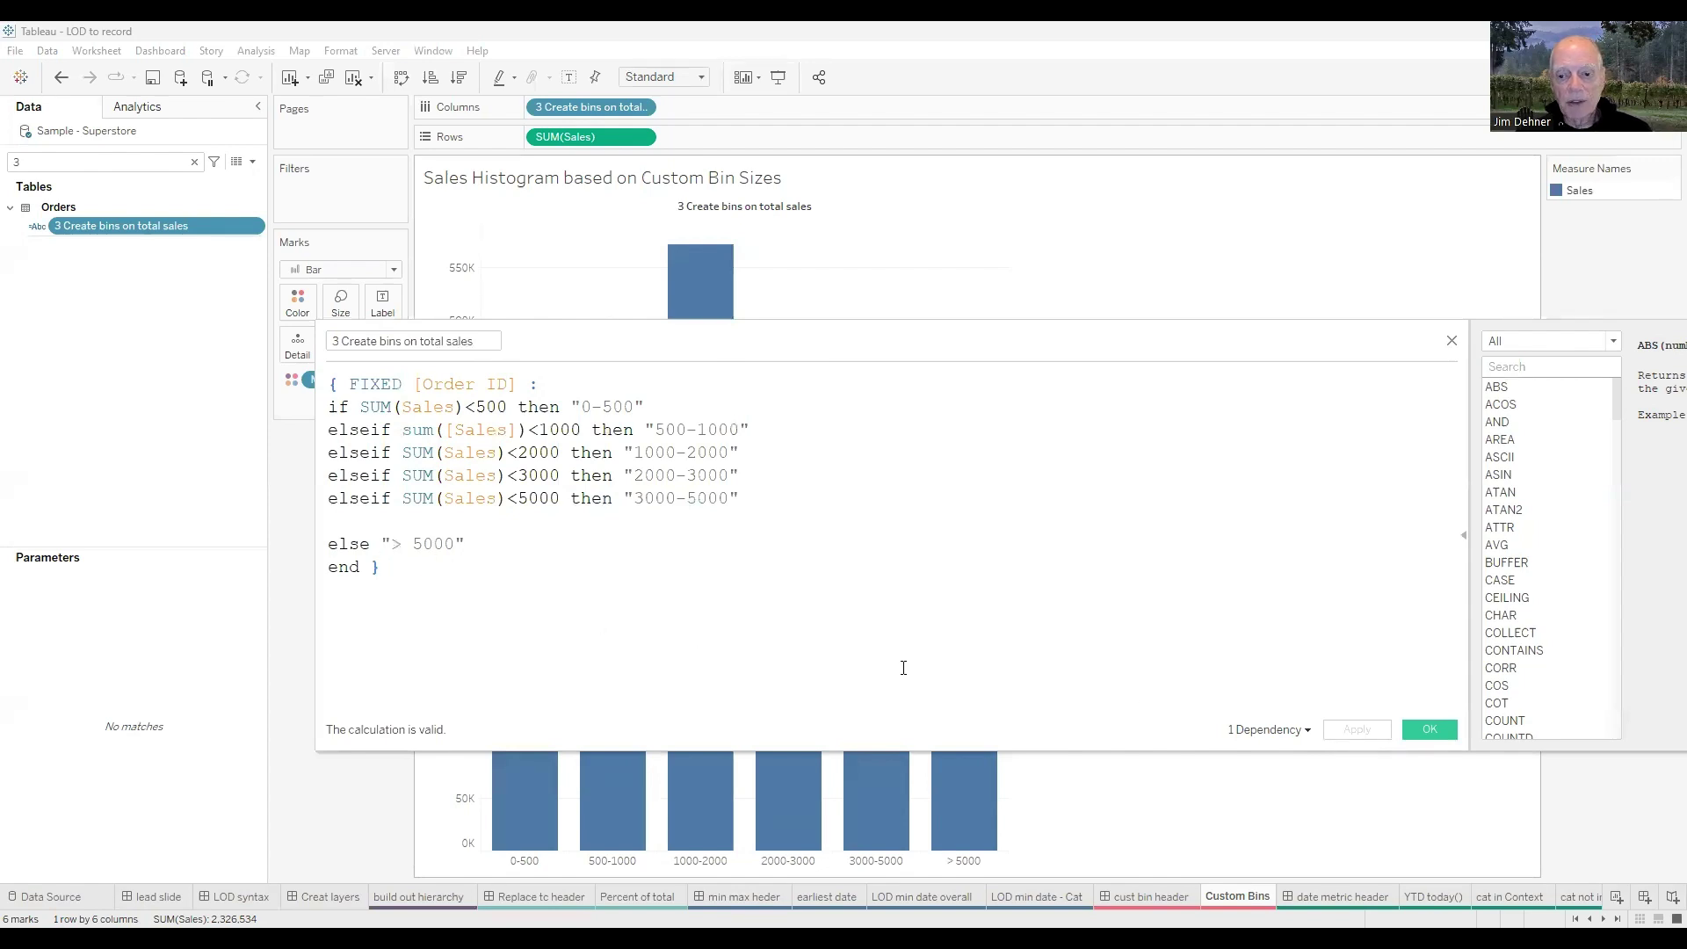
click(1429, 732)
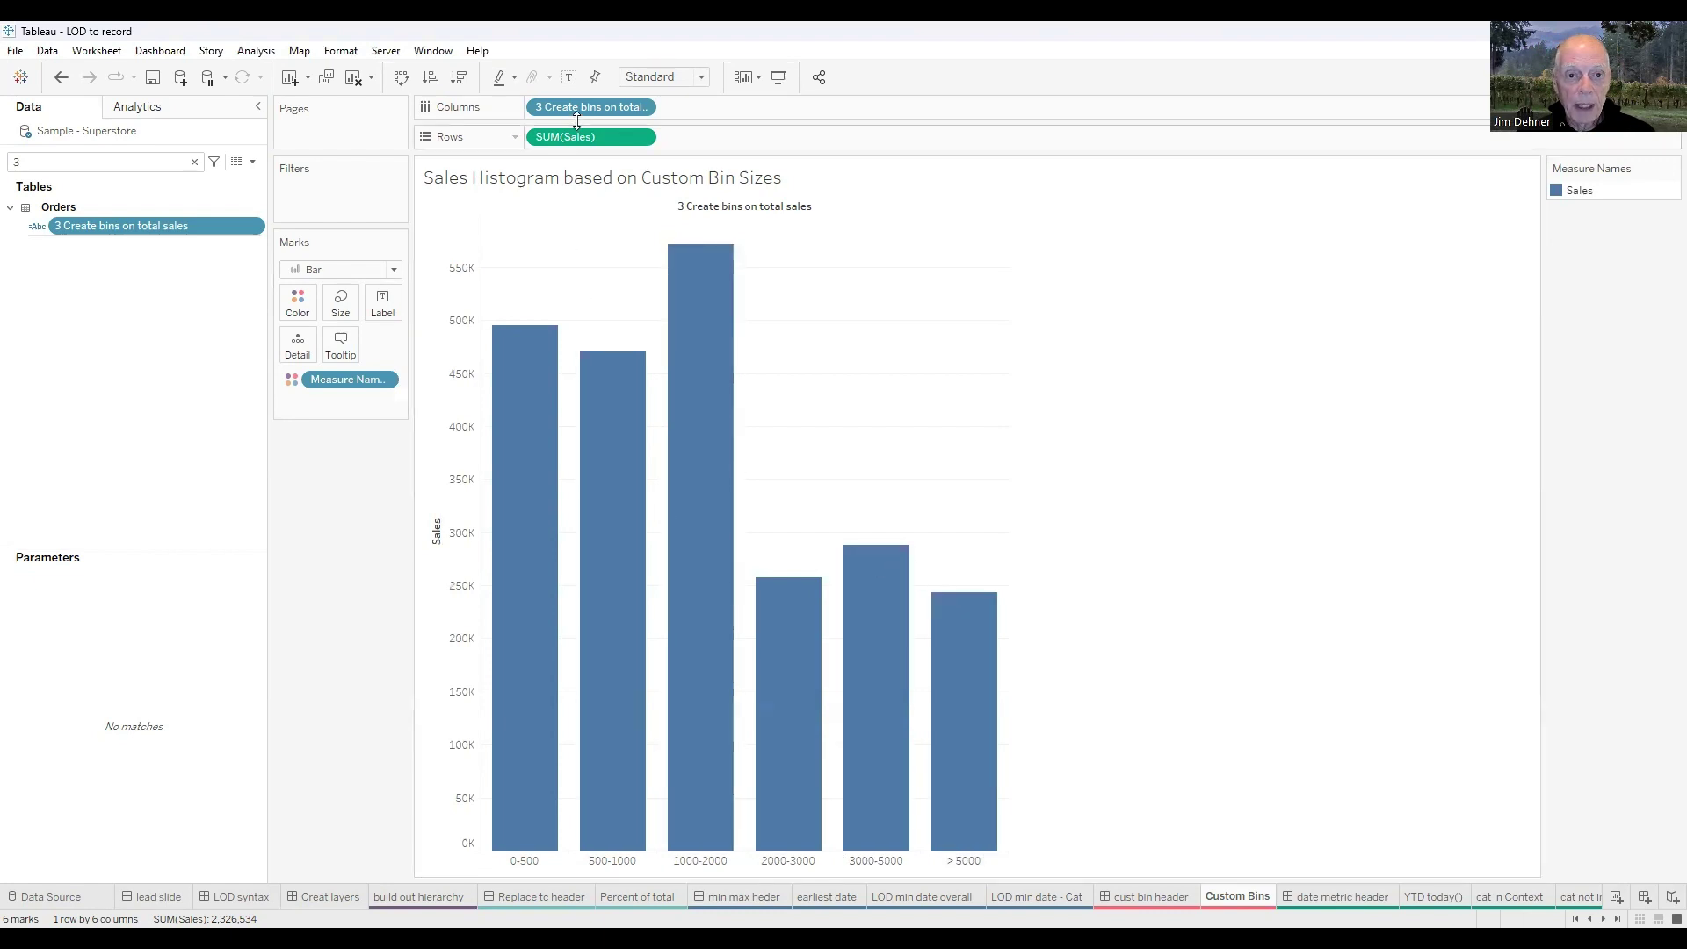
- Go past the date metric header dashboard to the YTD today() sheet and search the data fields for 4
click(194, 165)
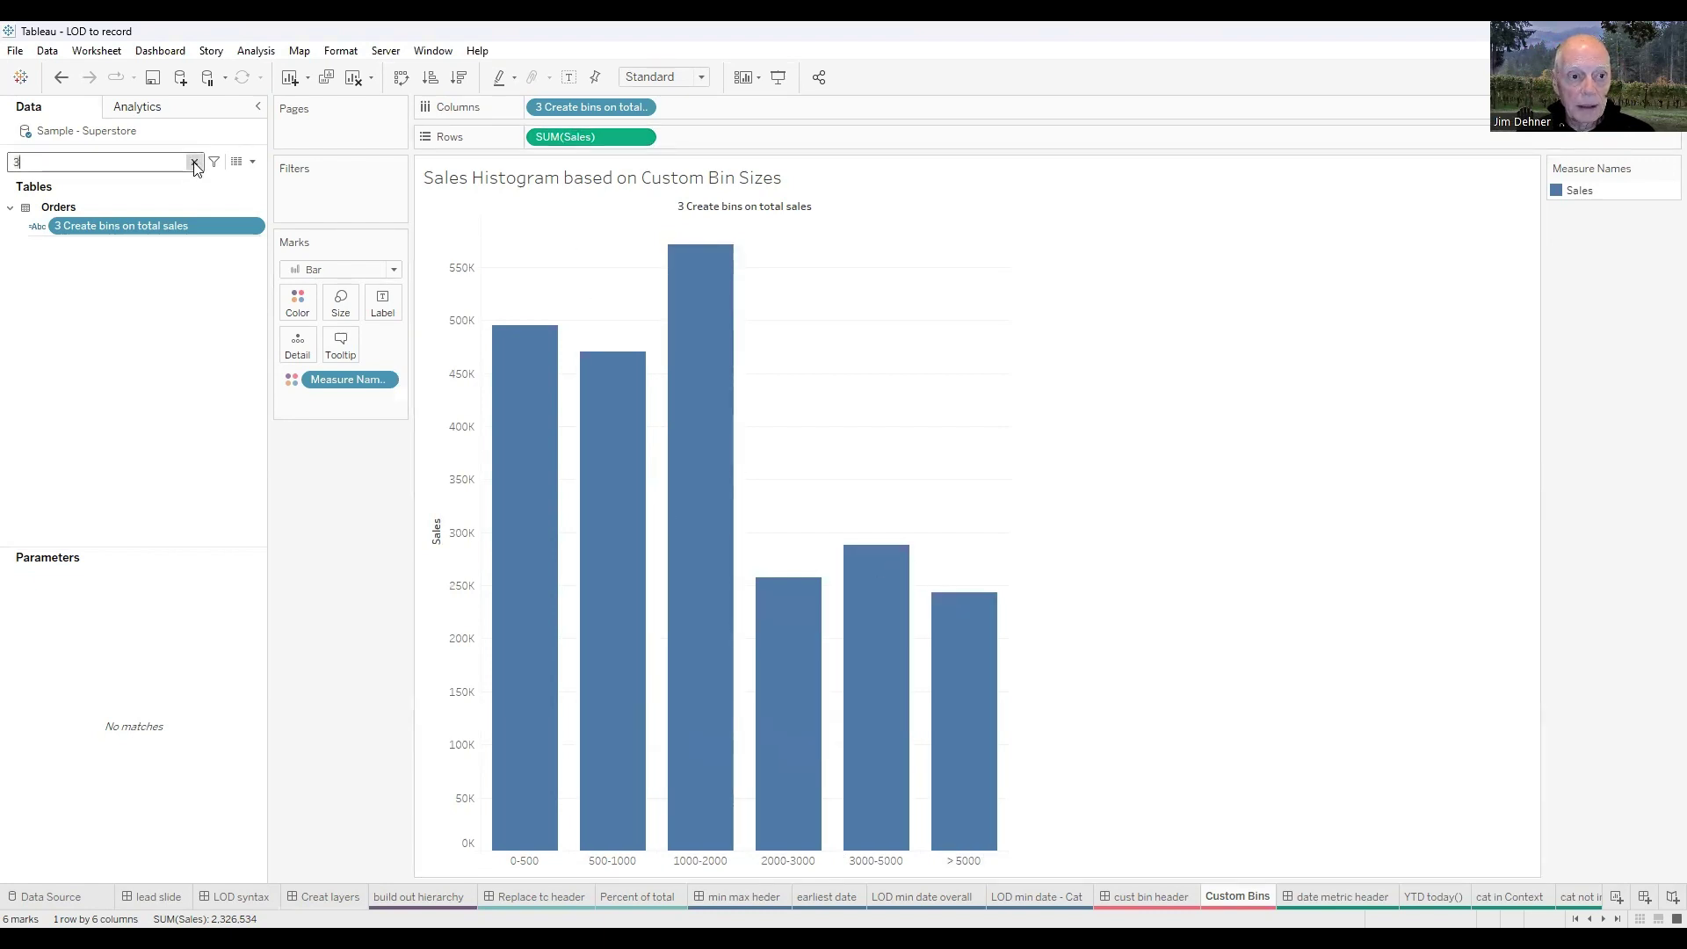
key(ctrl+Tab)
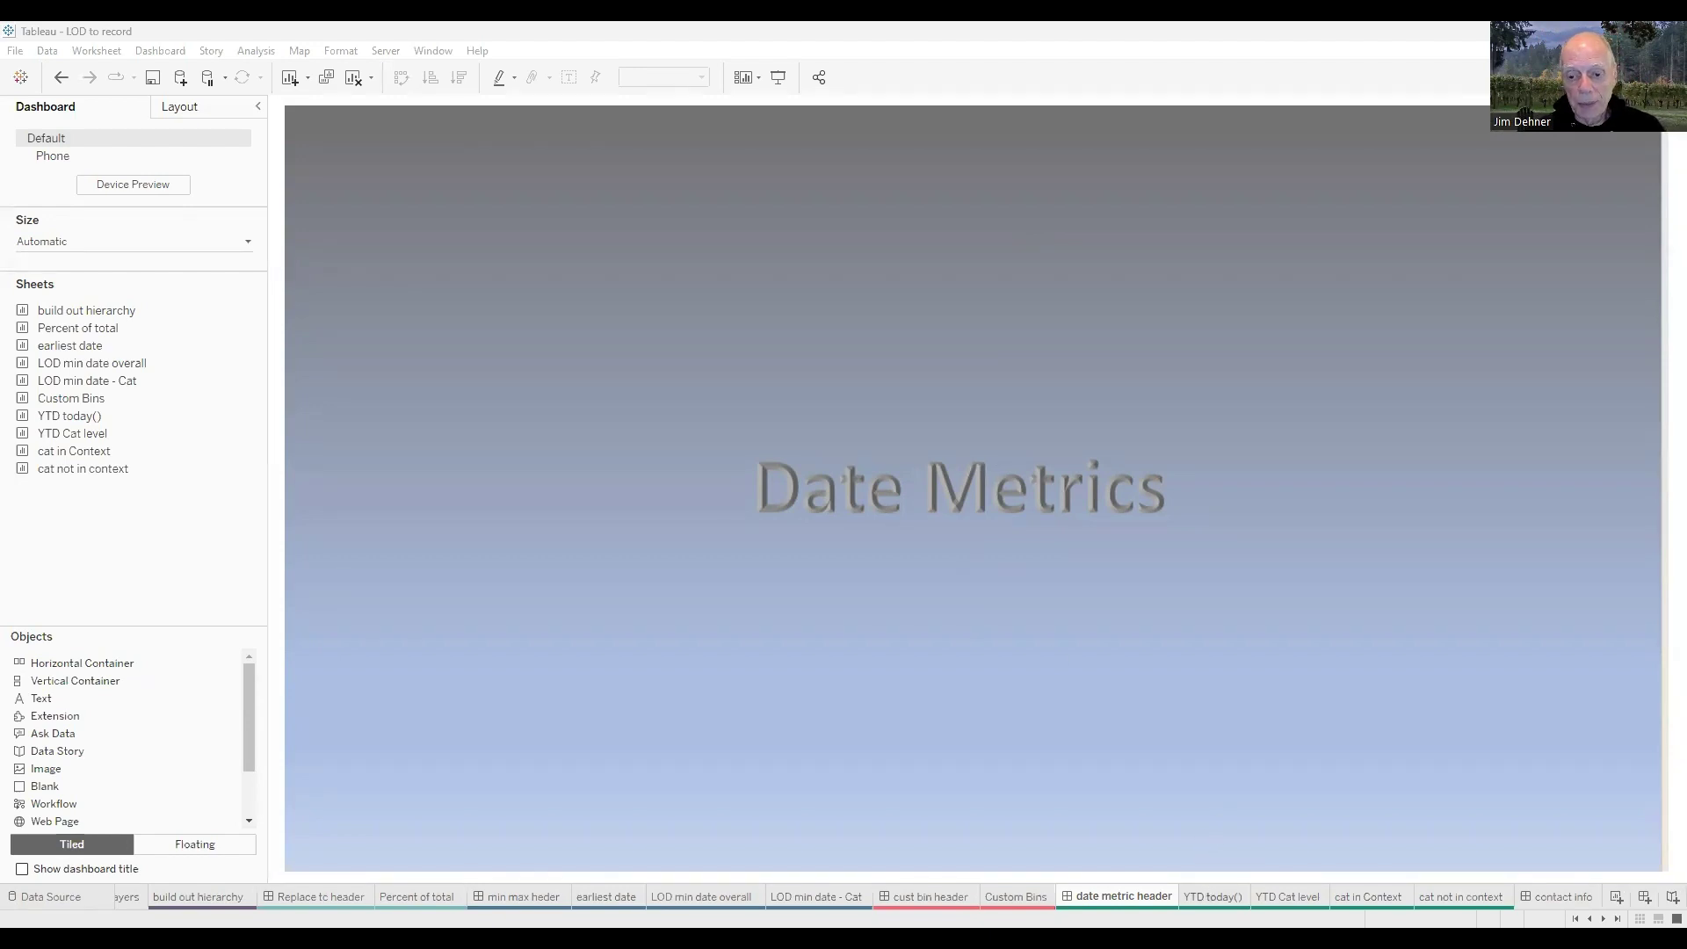
click(1212, 896)
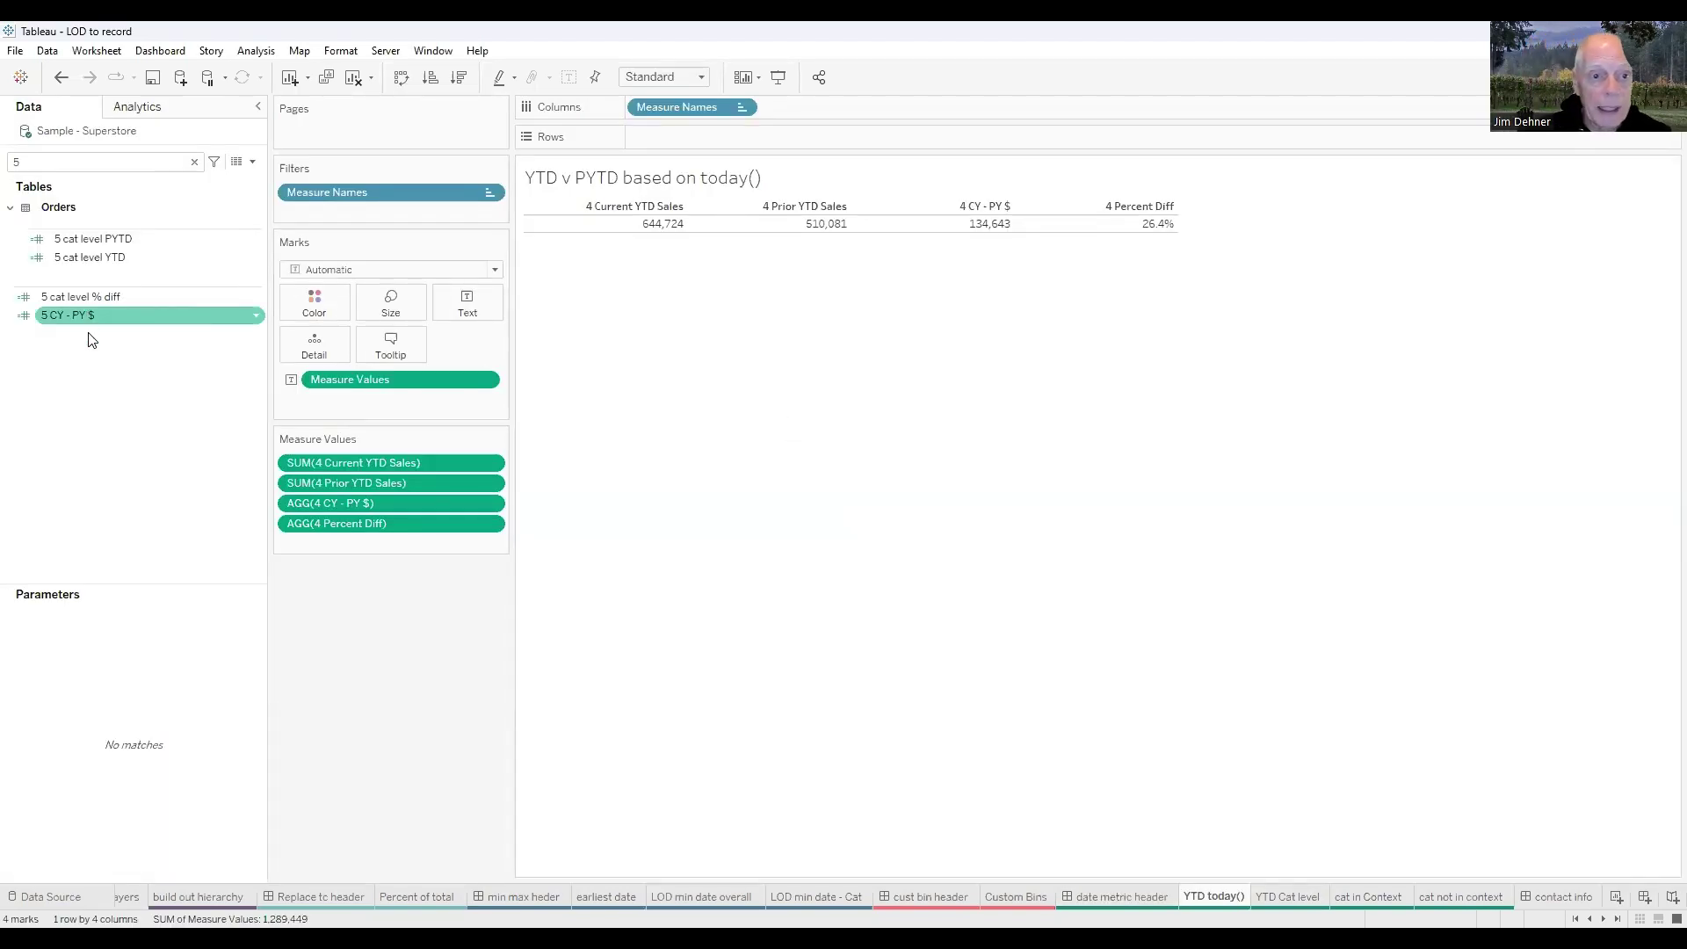
click(42, 162)
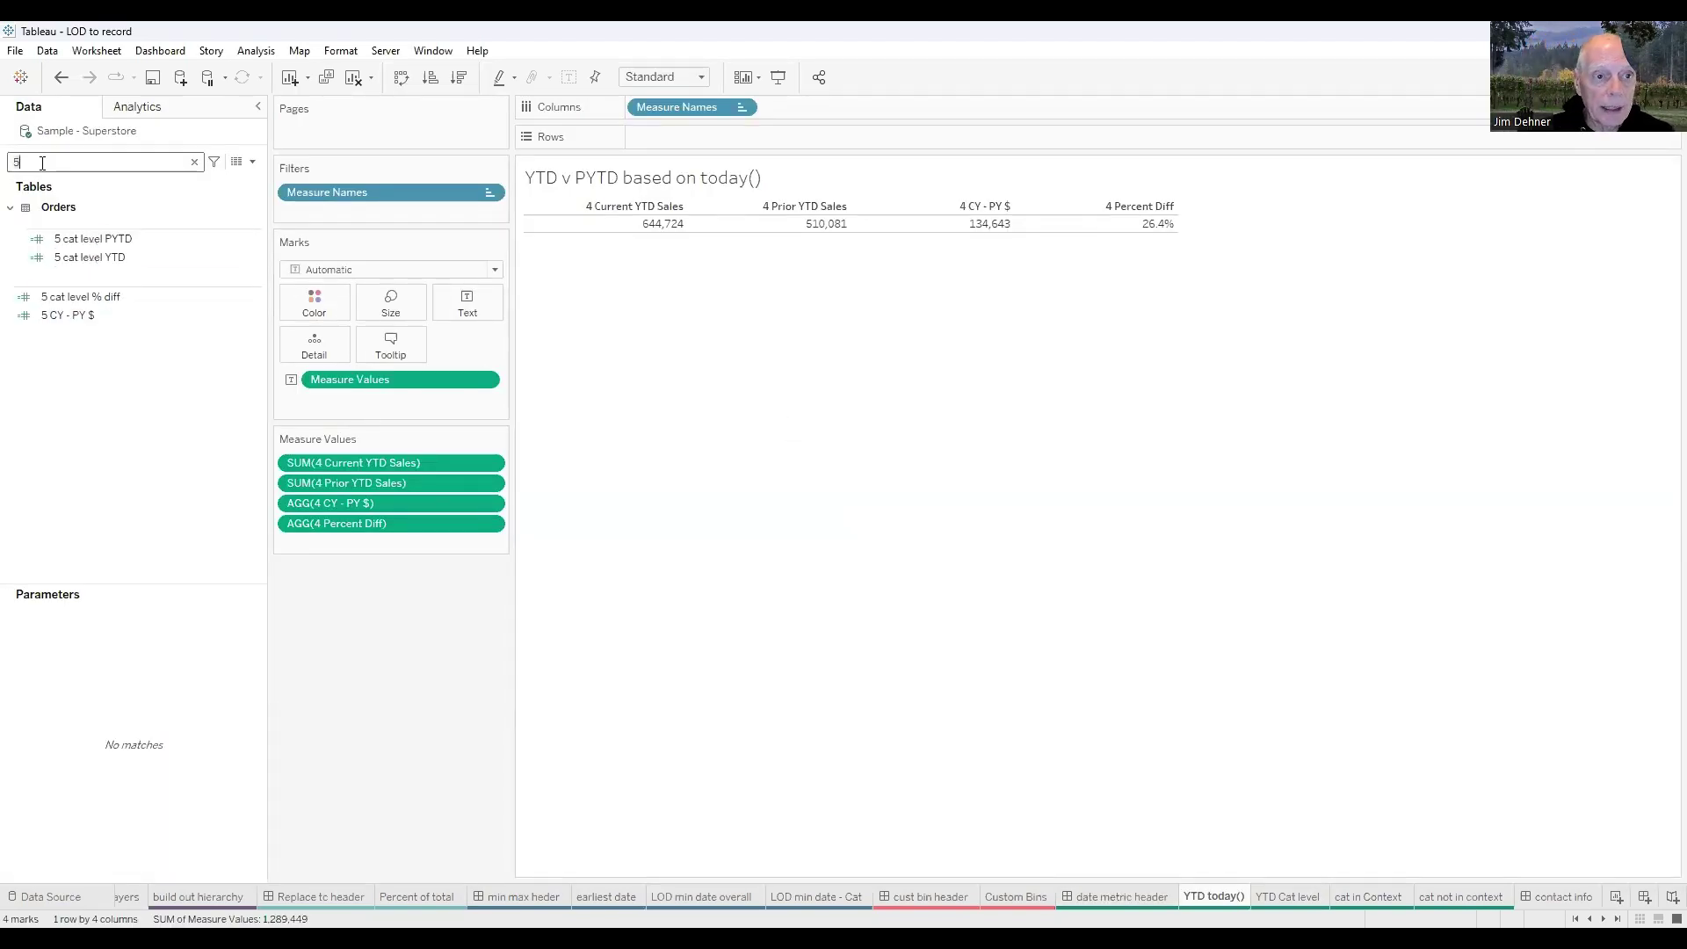
key(BackSpace)
text(4)
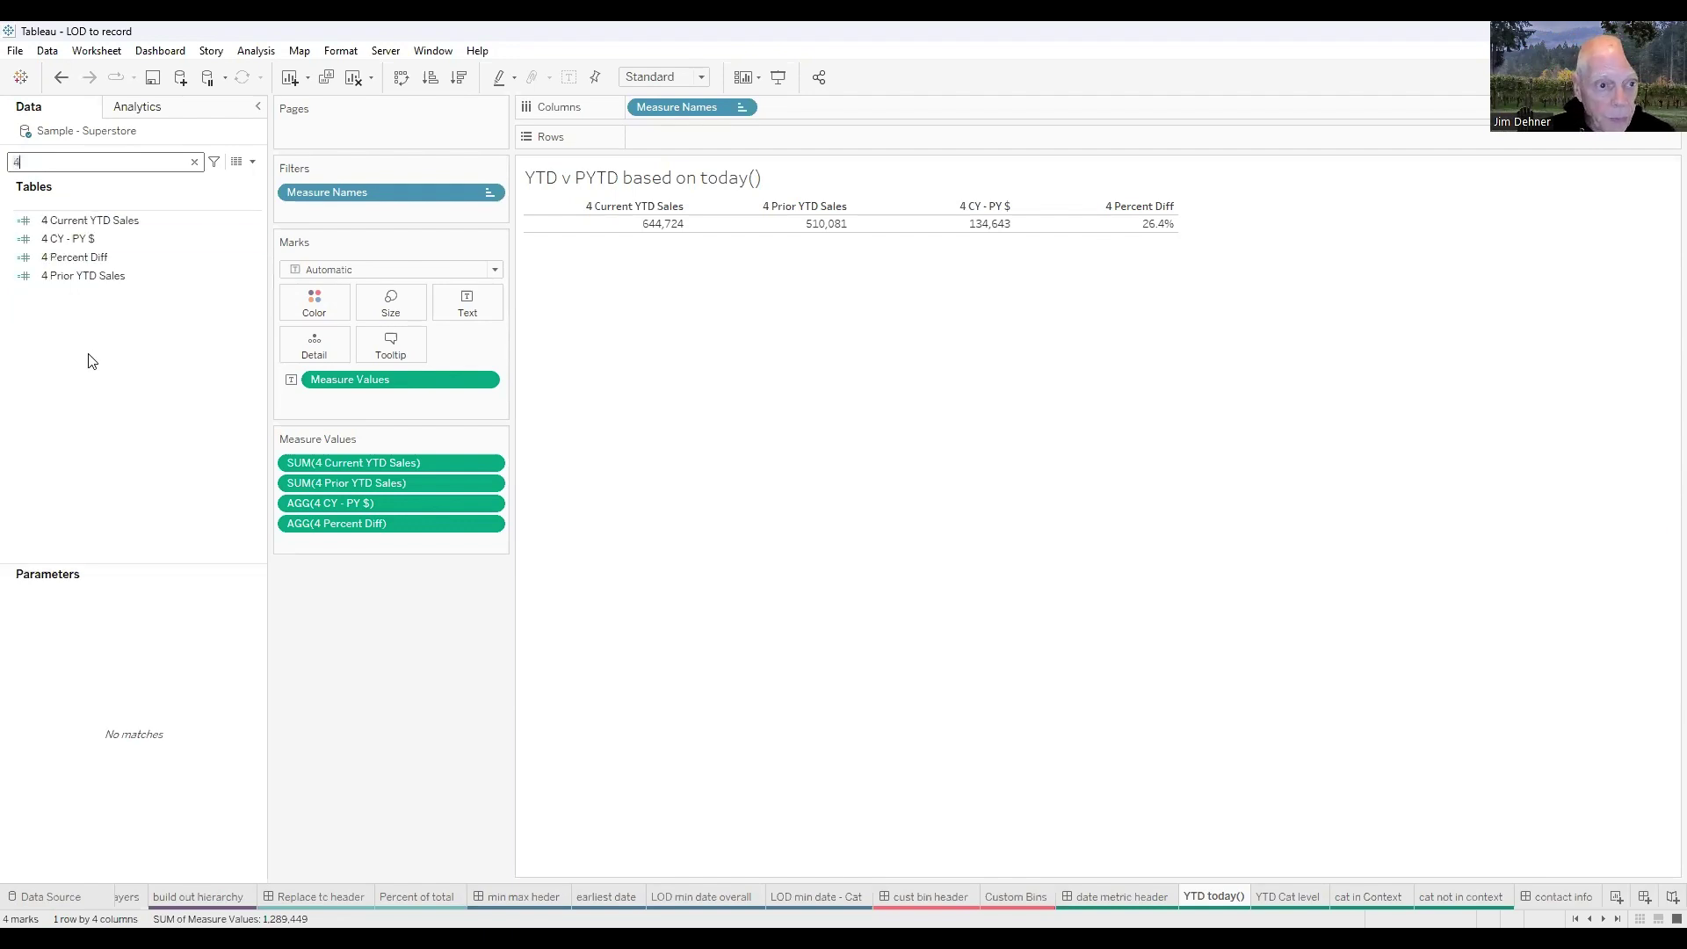
- Examine the formula of the 4 Current YTD Sales calculated field with enlarged text
right_click(91, 220)
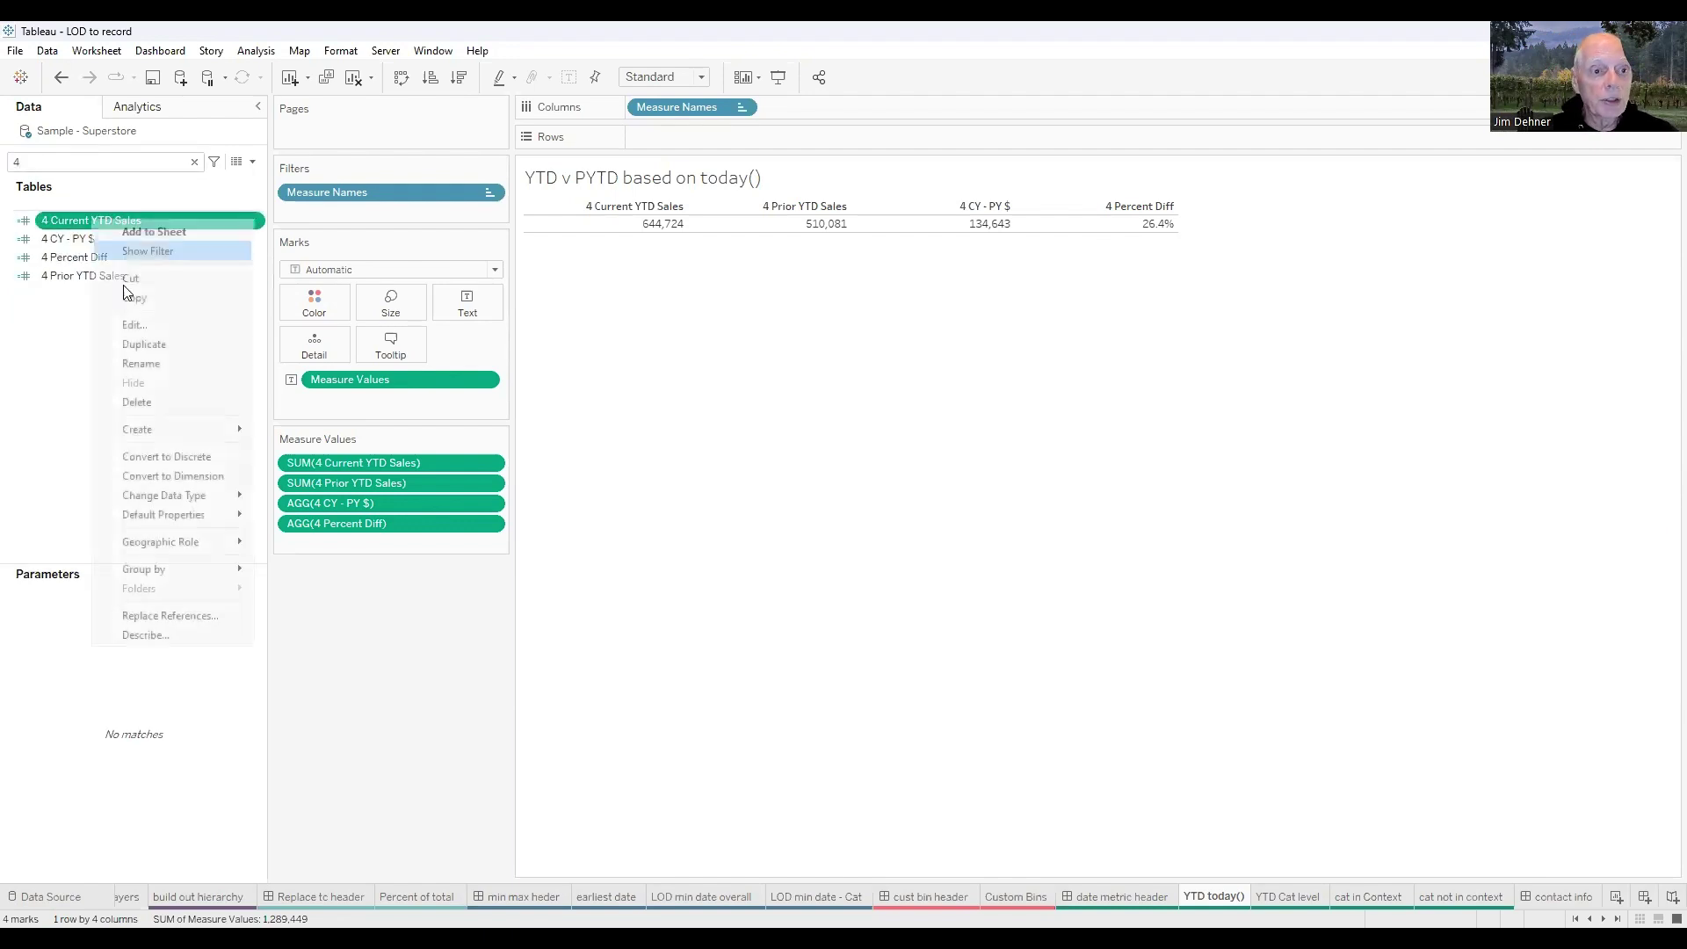
click(133, 327)
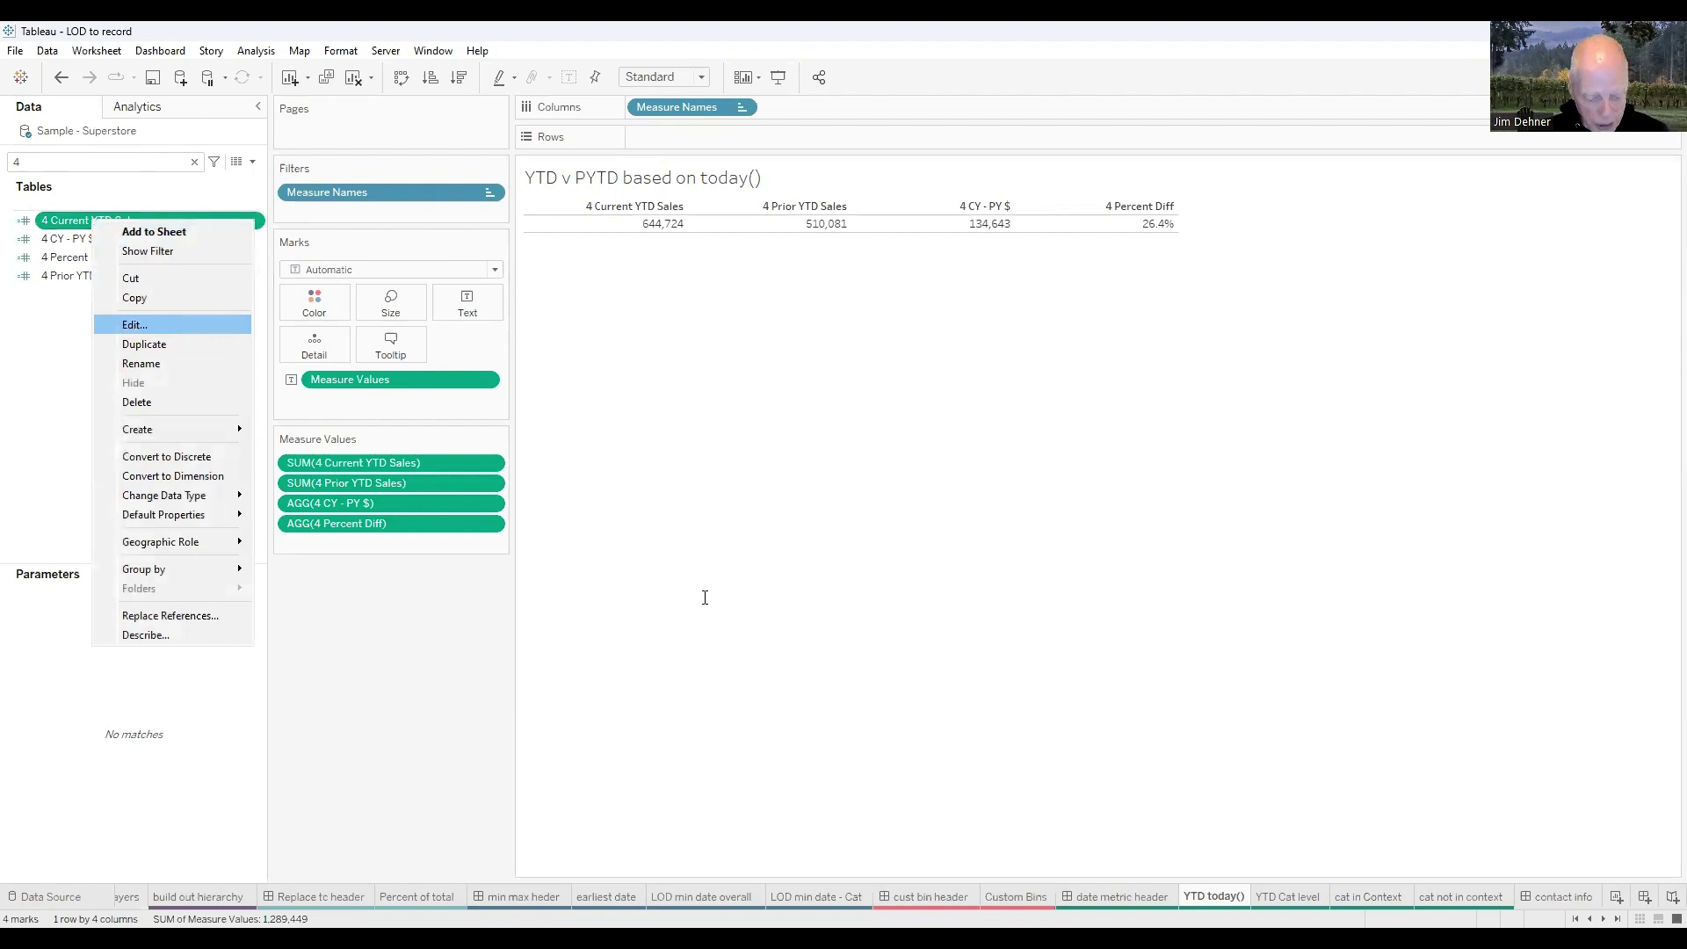
scroll(717, 627, up, 3)
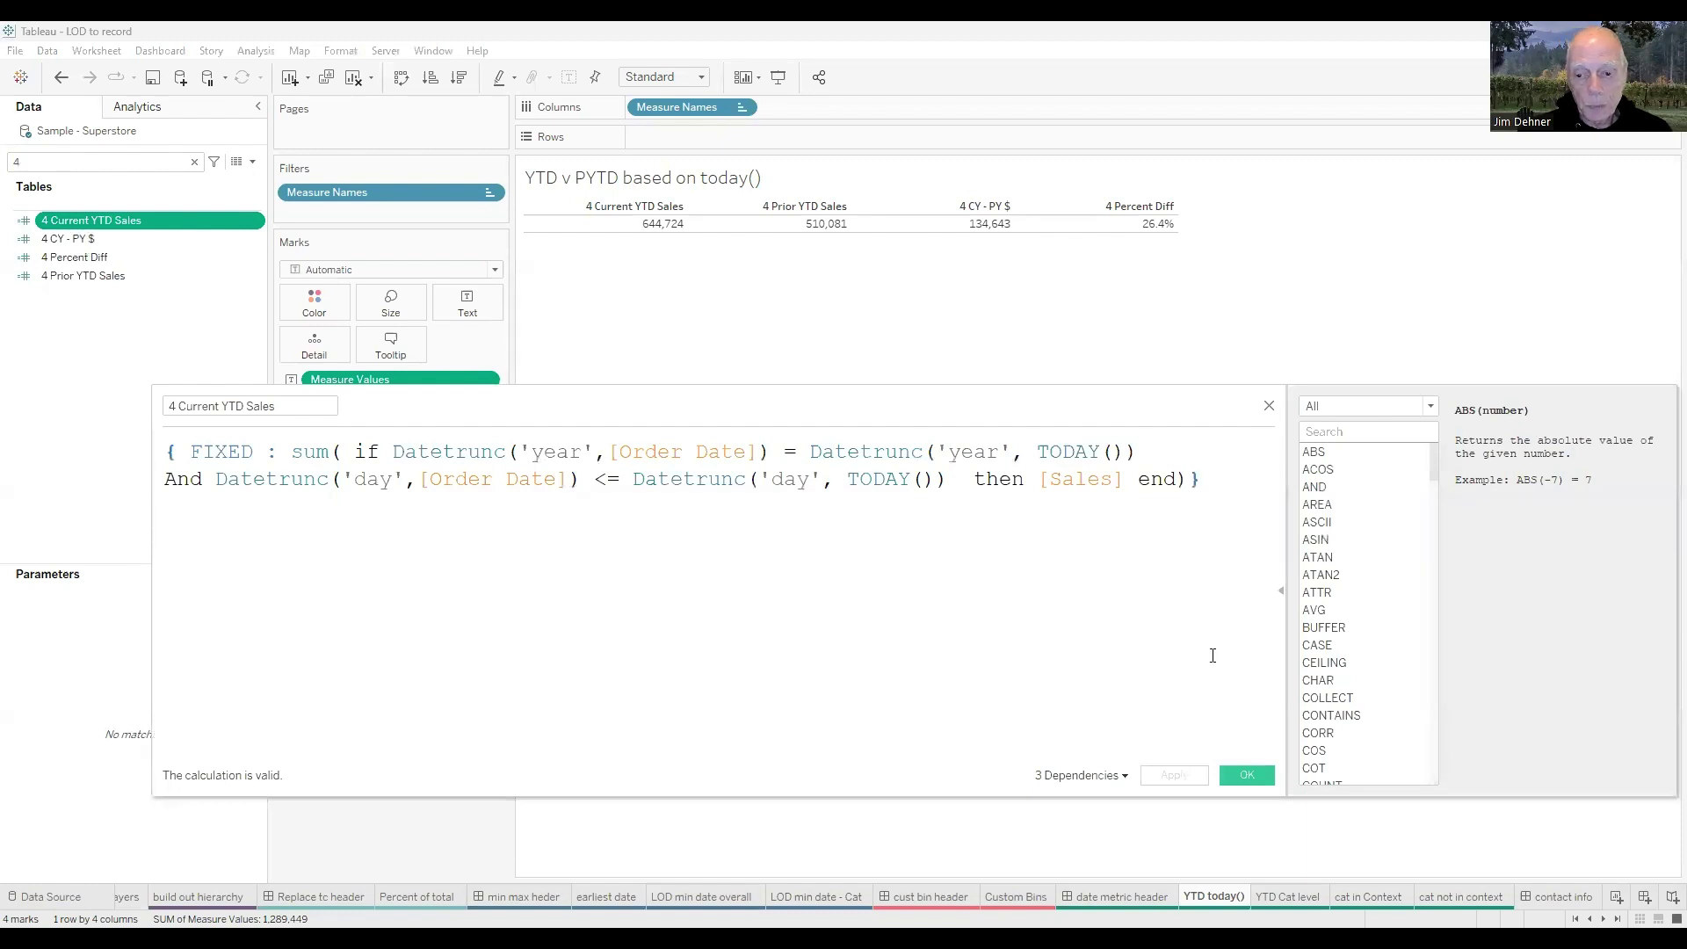
click(1246, 774)
- Open the 4 CY - PY $ formula briefly, and examine the 4 Prior YTD Sales formula, highlighting both of its dateadd('year',-1, TODAY()) expressions
right_click(111, 234)
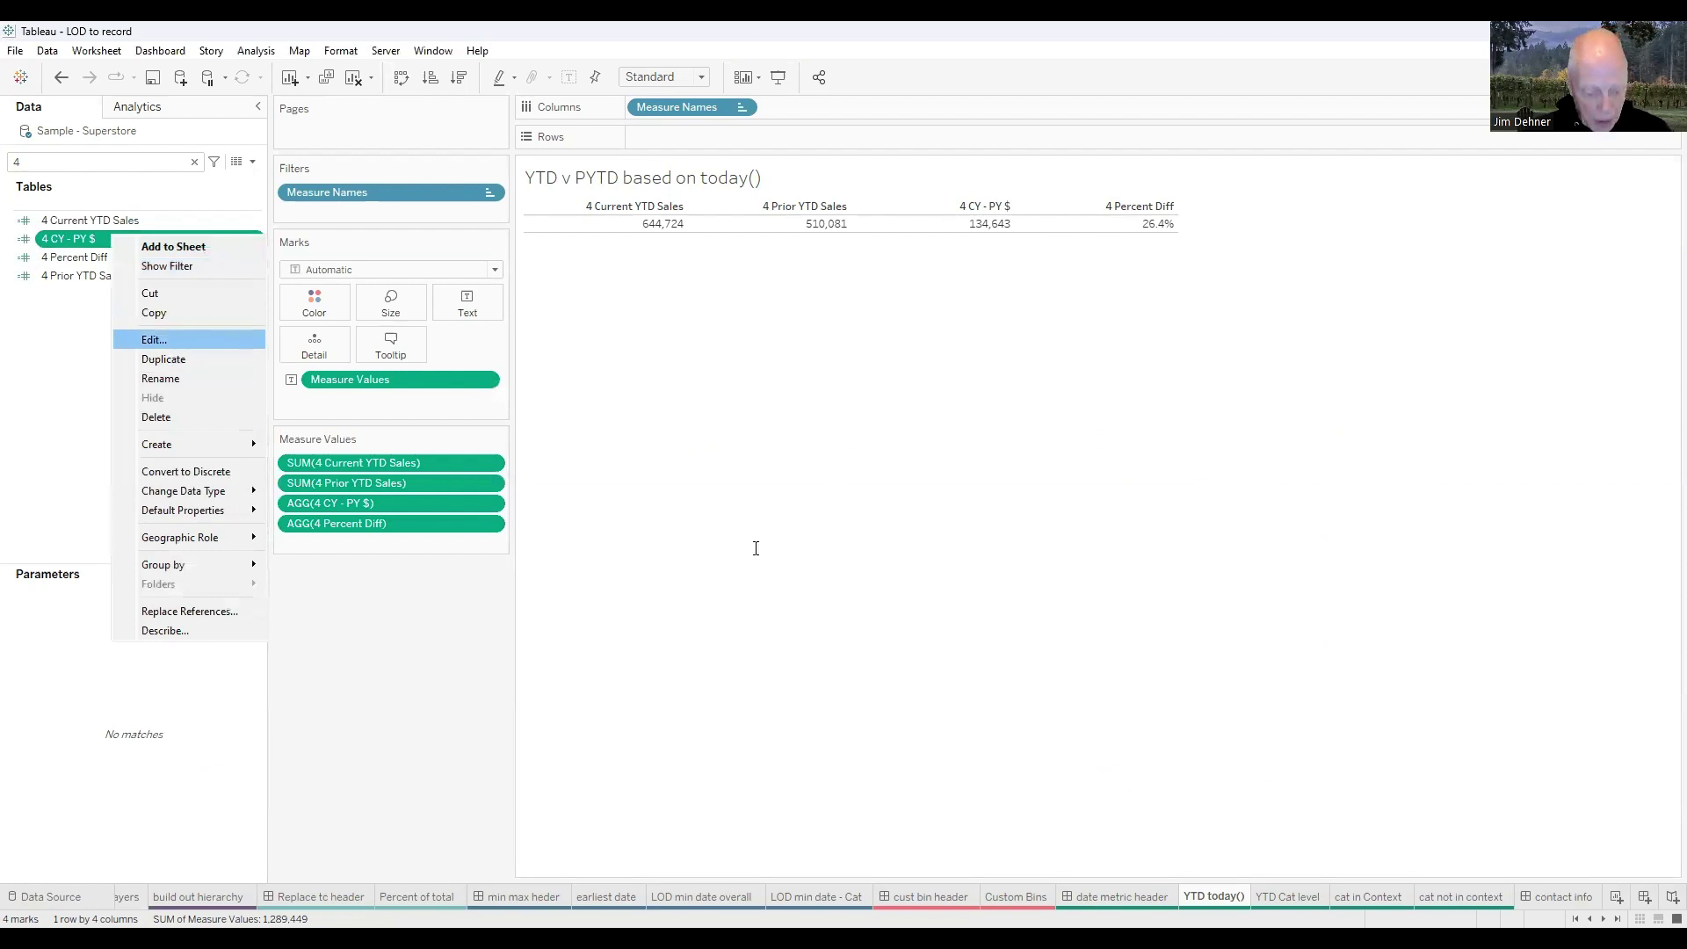
click(169, 340)
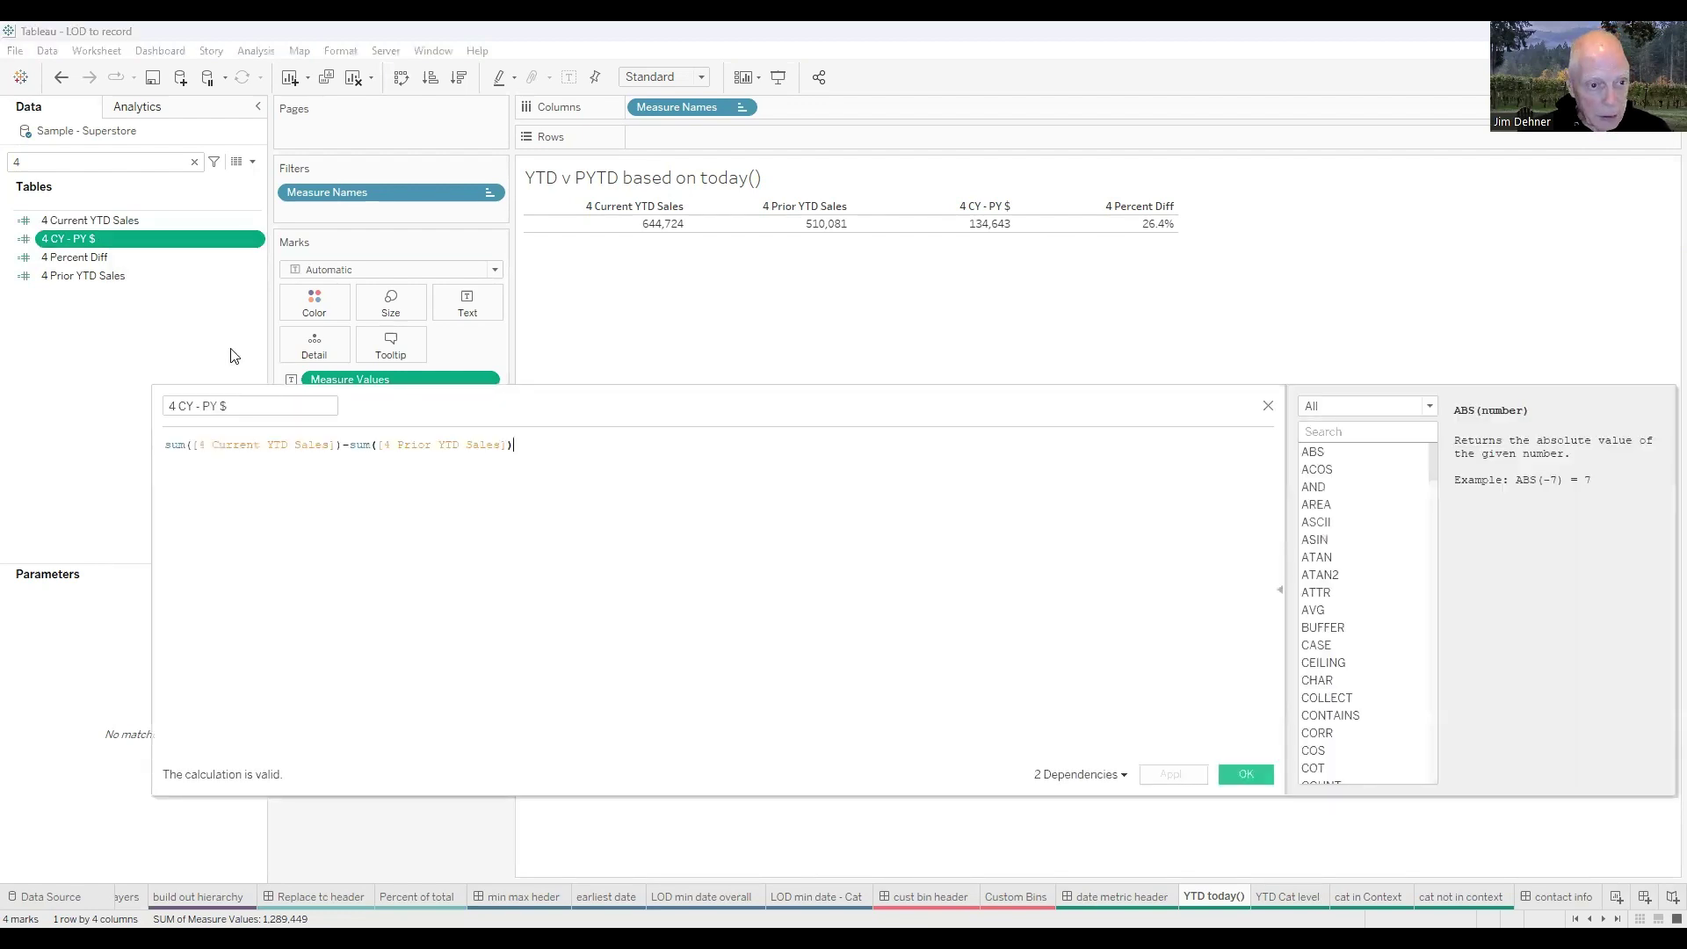
right_click(75, 274)
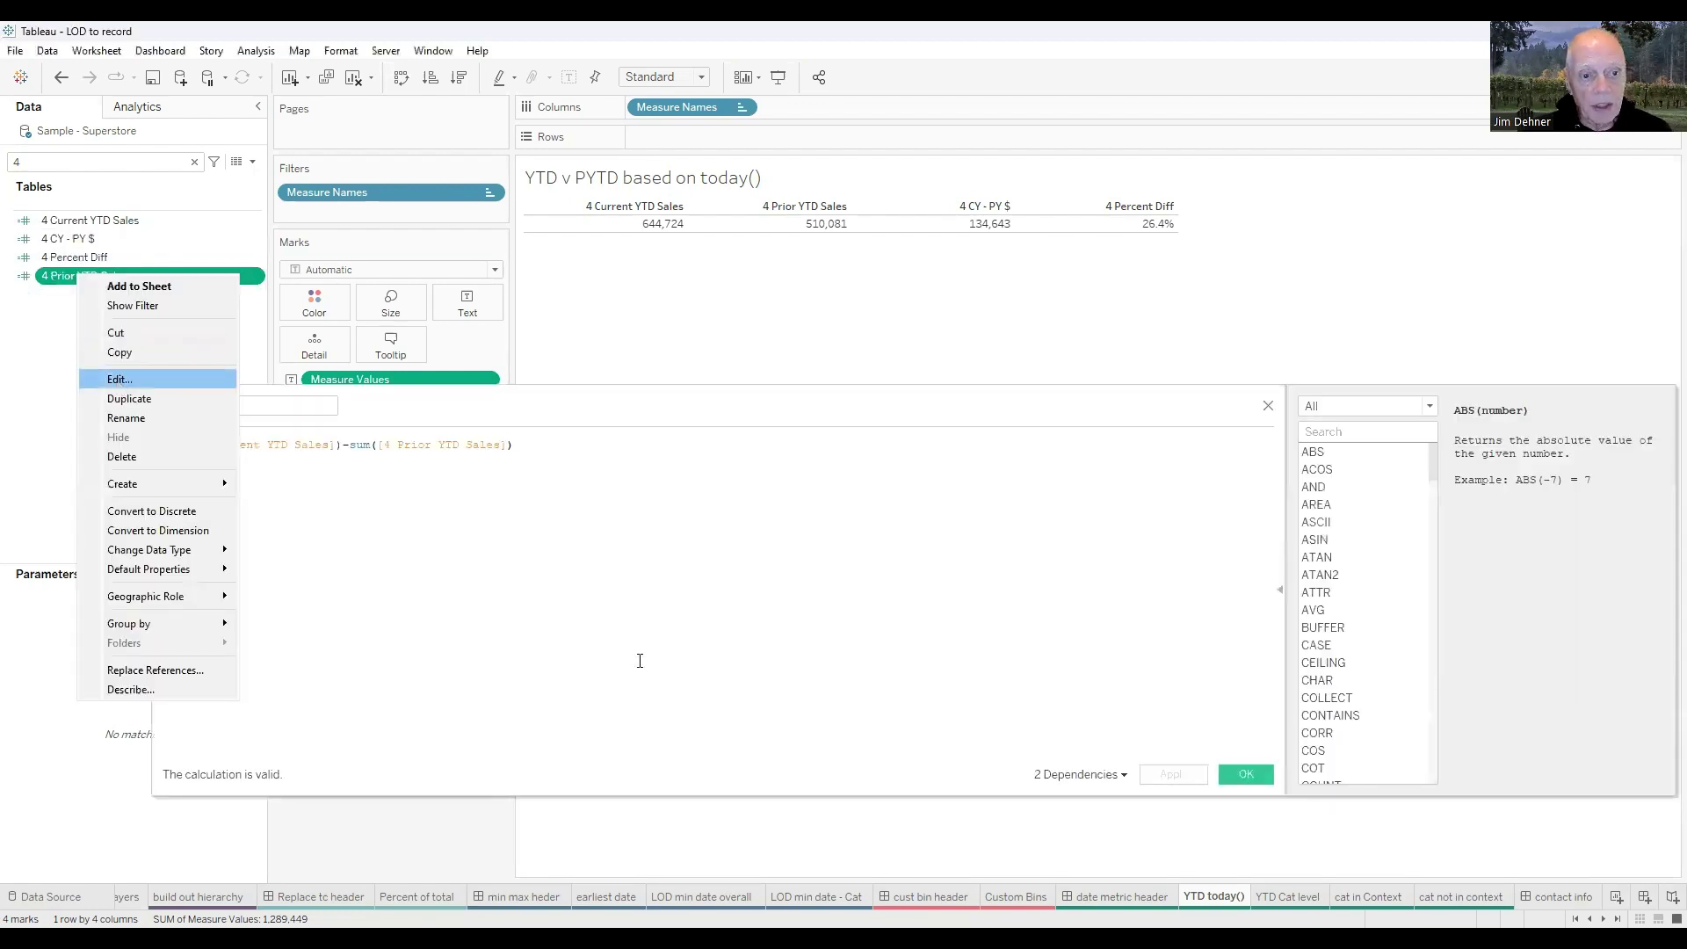
key(Return)
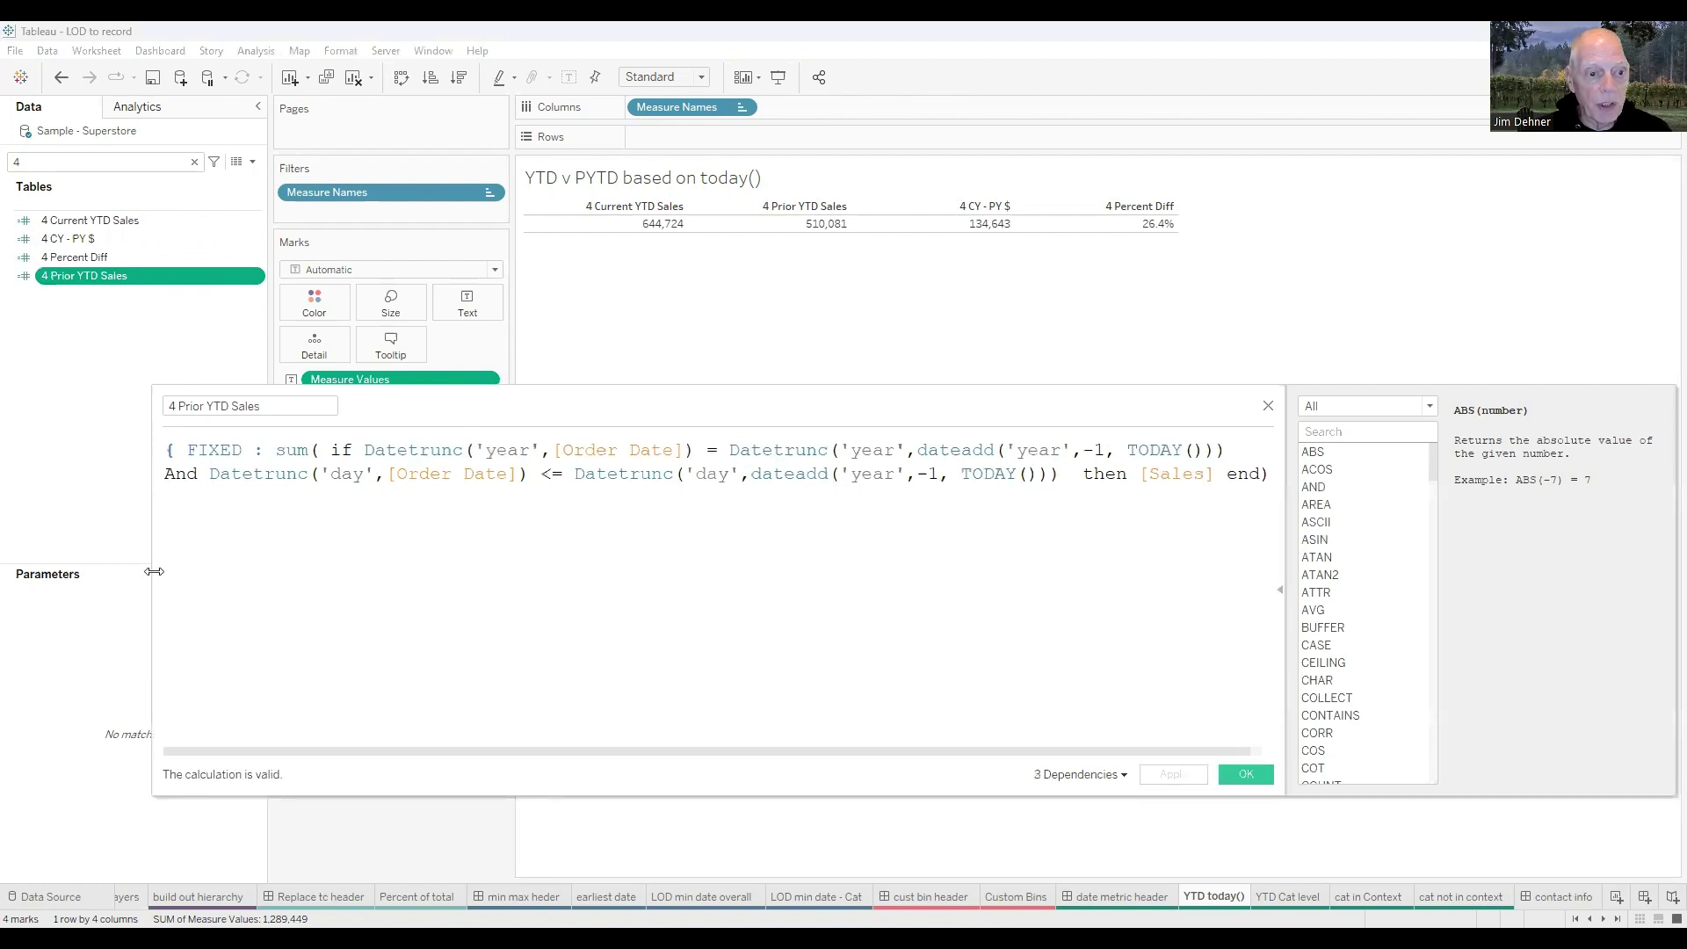
drag(154, 572, 95, 559)
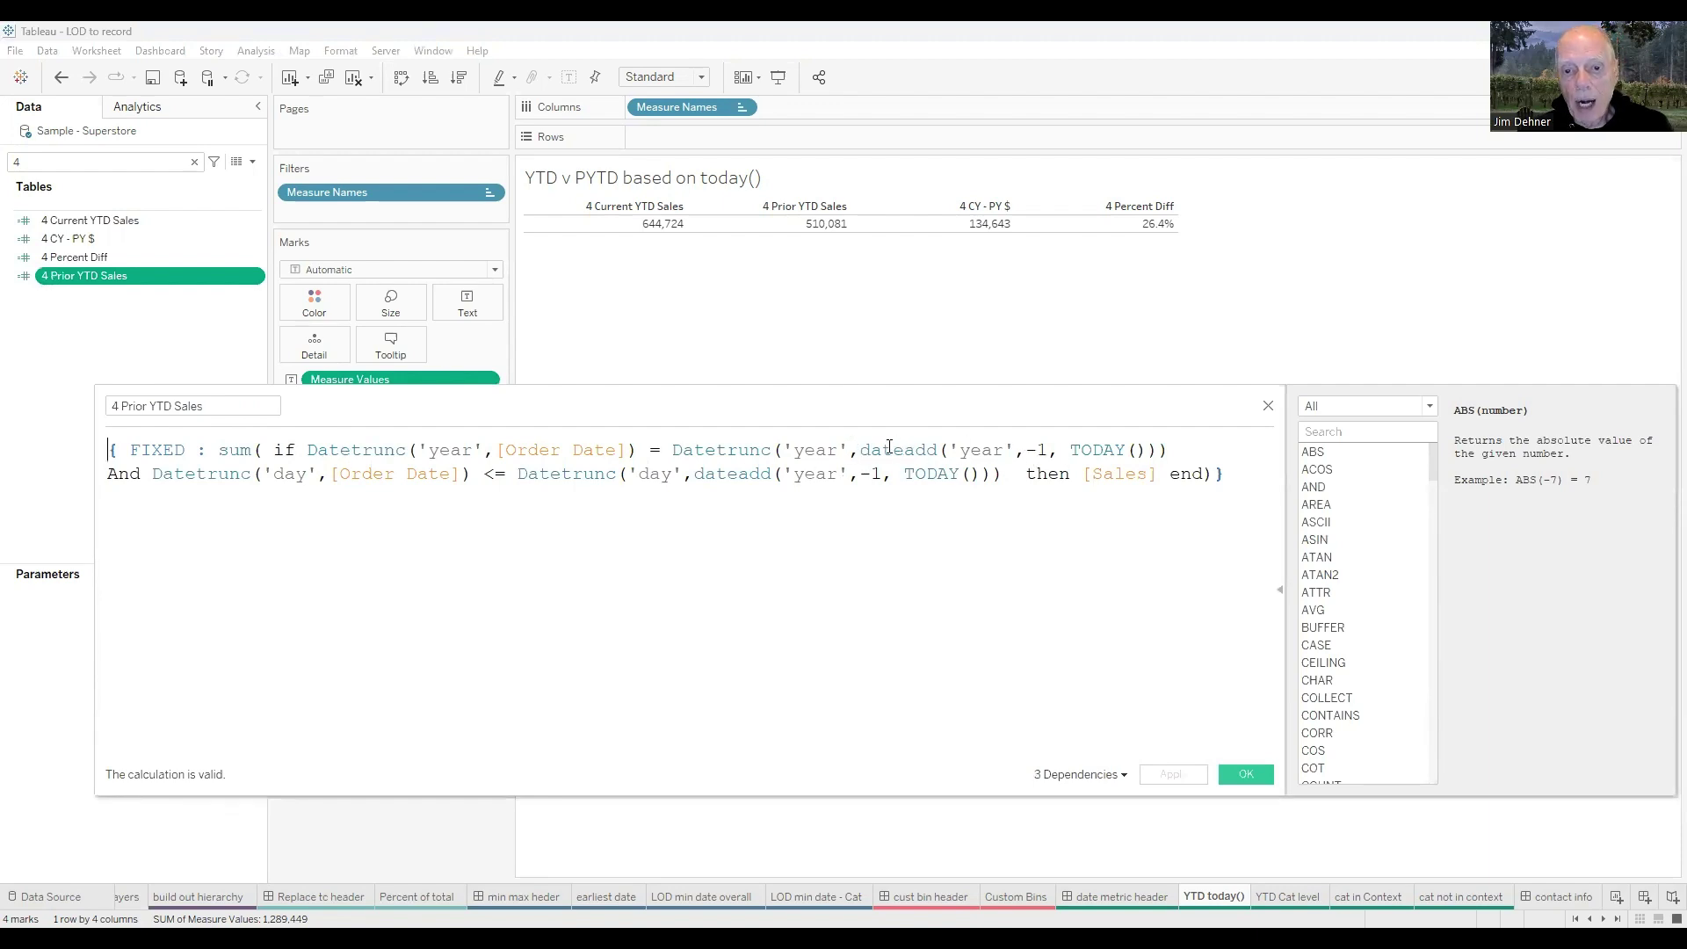
drag(859, 449, 927, 450)
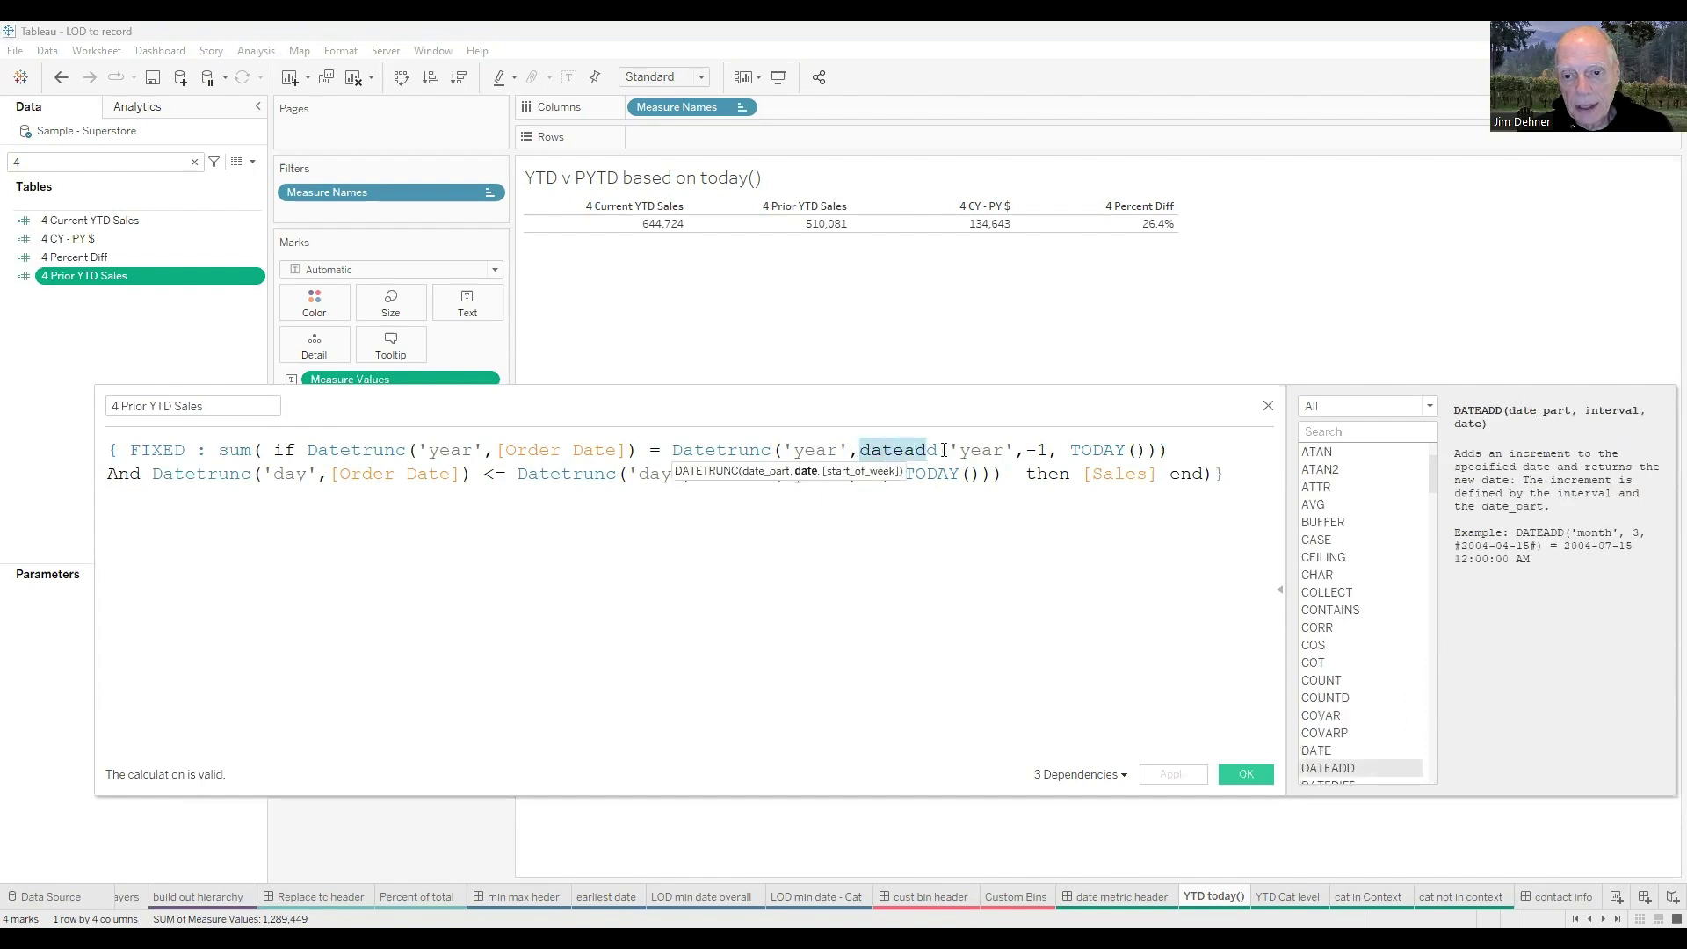
shift+click(1147, 449)
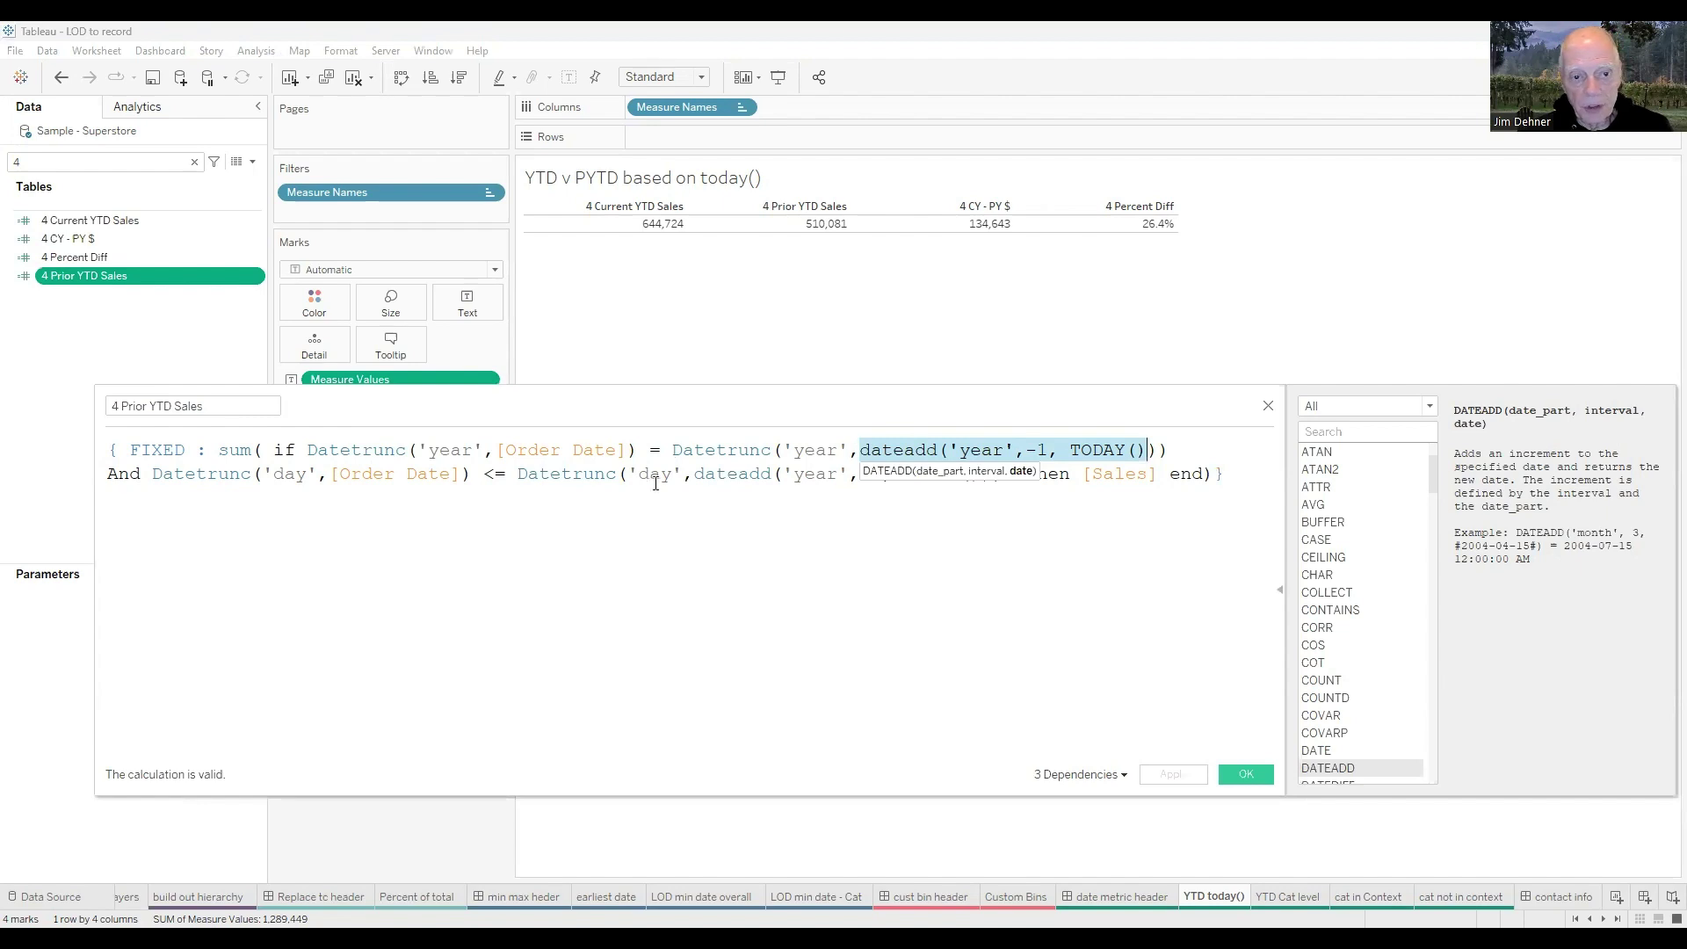
click(662, 591)
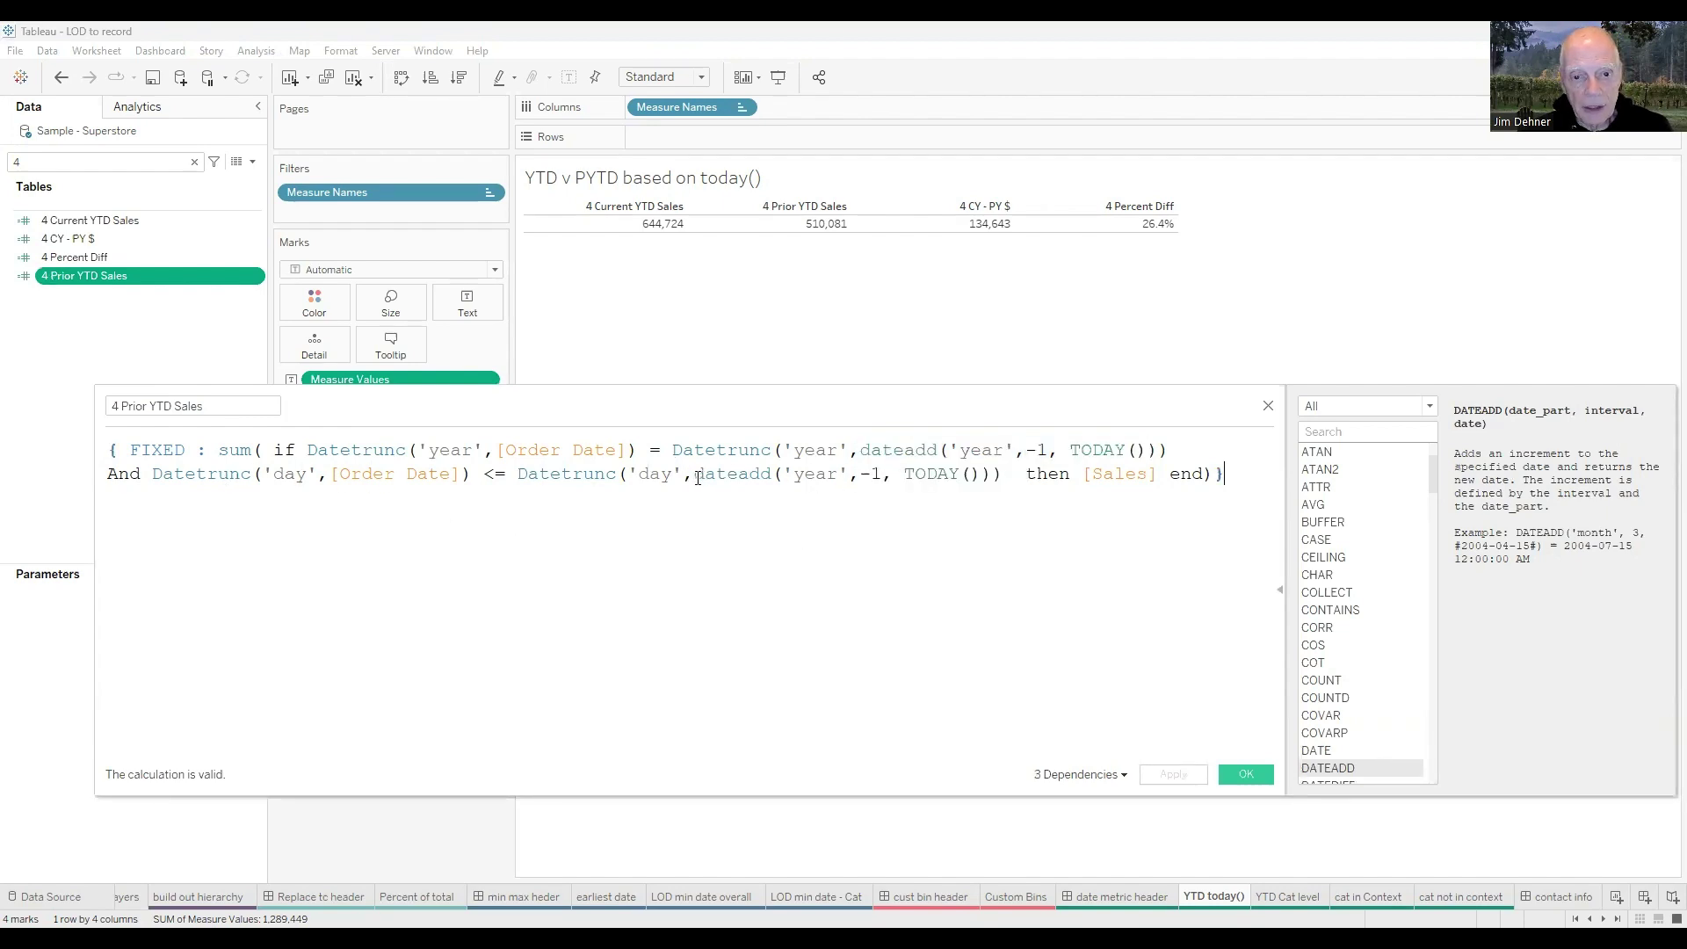
double_click(992, 475)
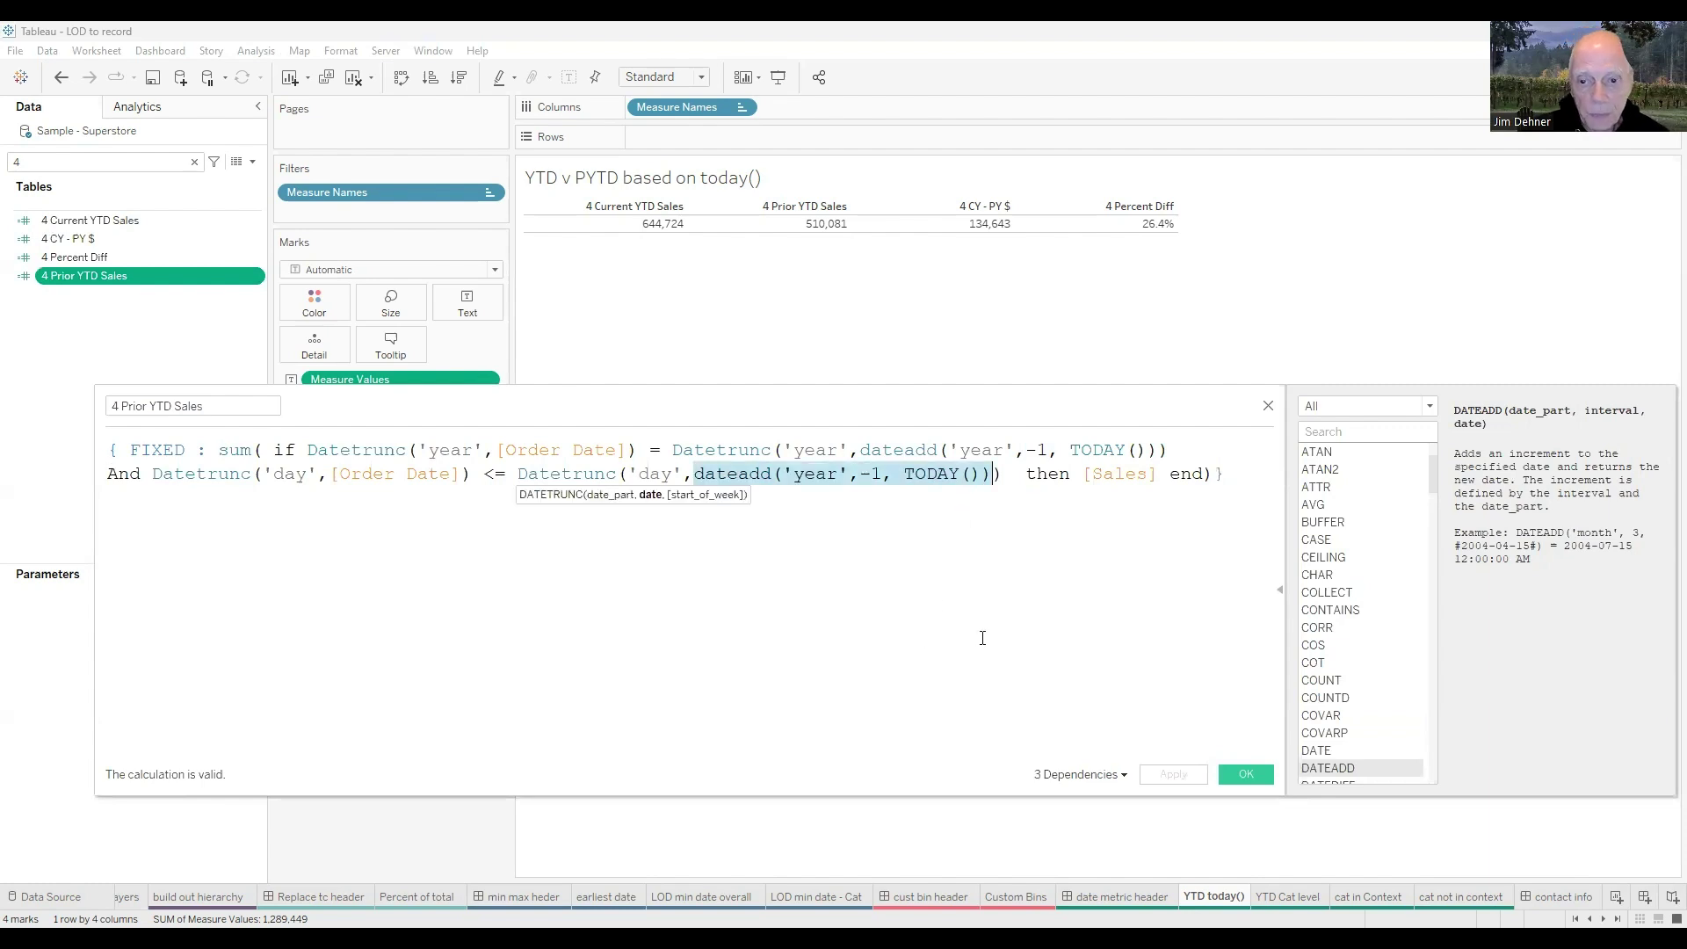
click(1268, 408)
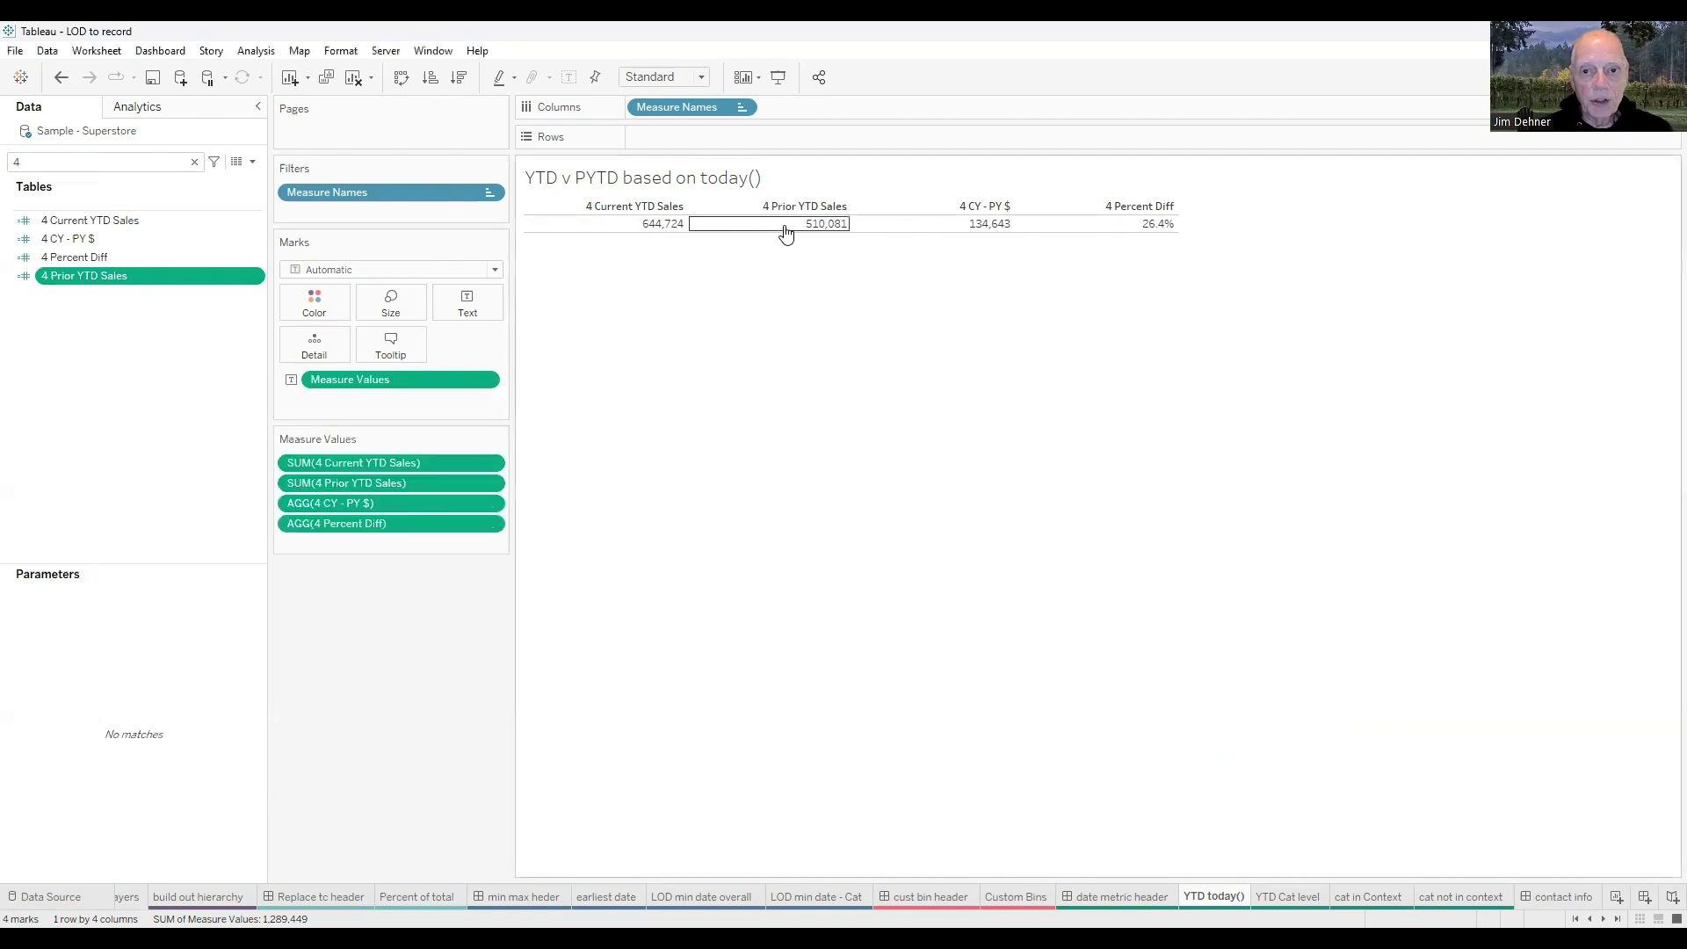
- Examine the formula of the 4 CY - PY $ calculated field with enlarged text
right_click(72, 242)
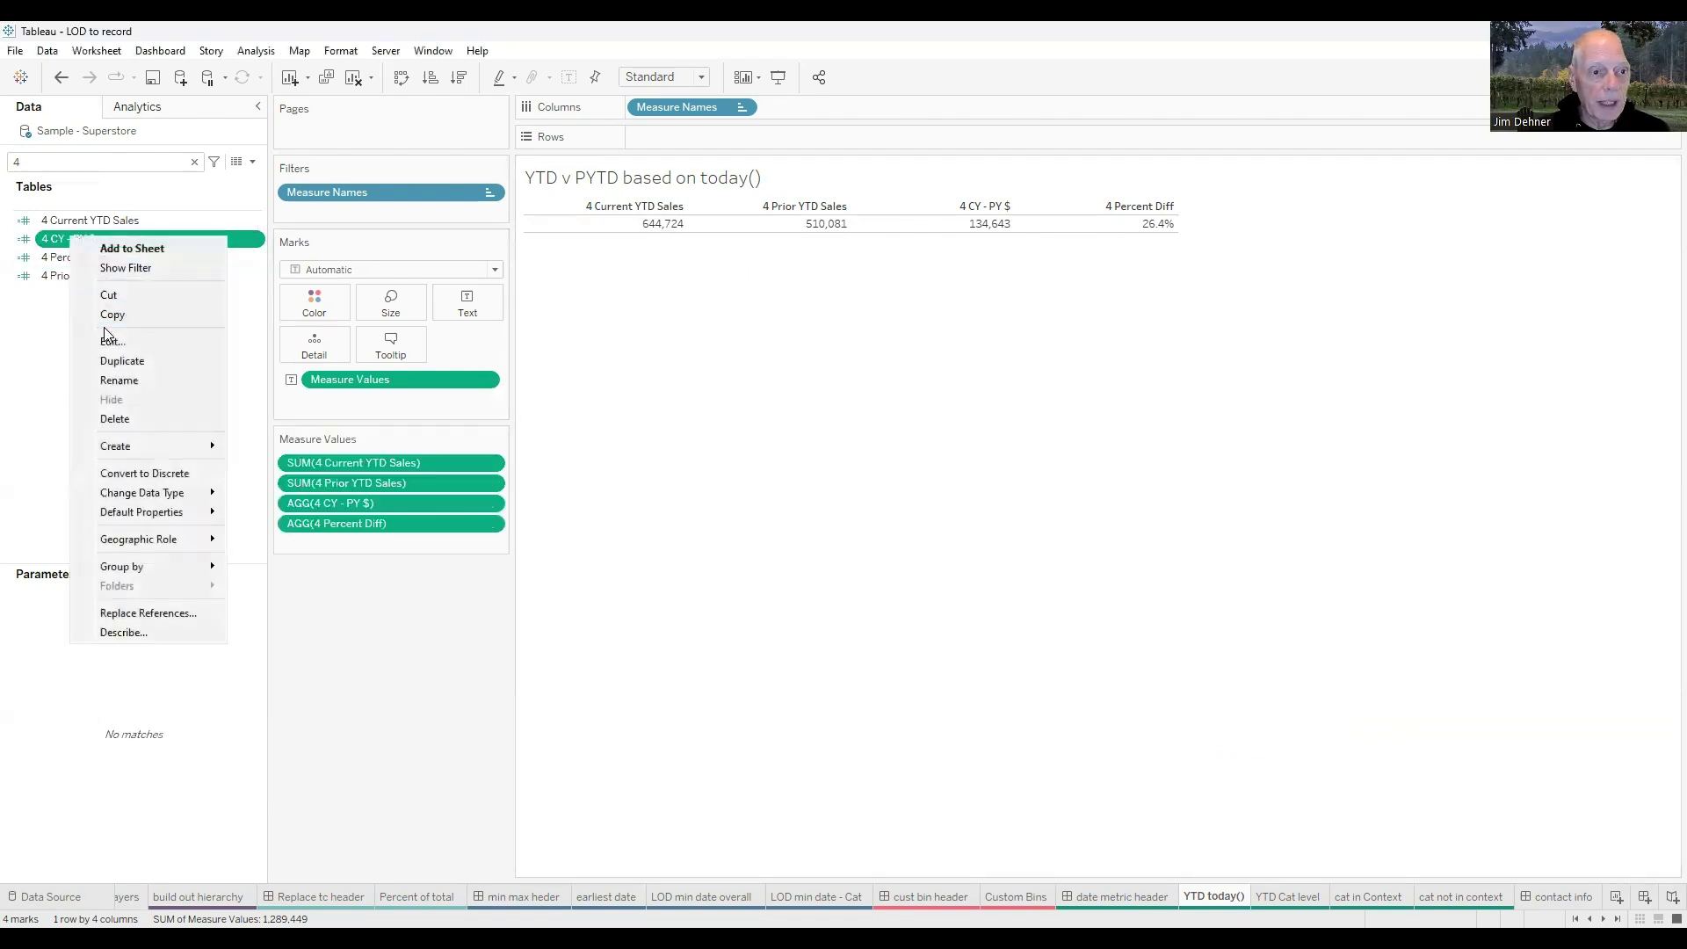
click(108, 343)
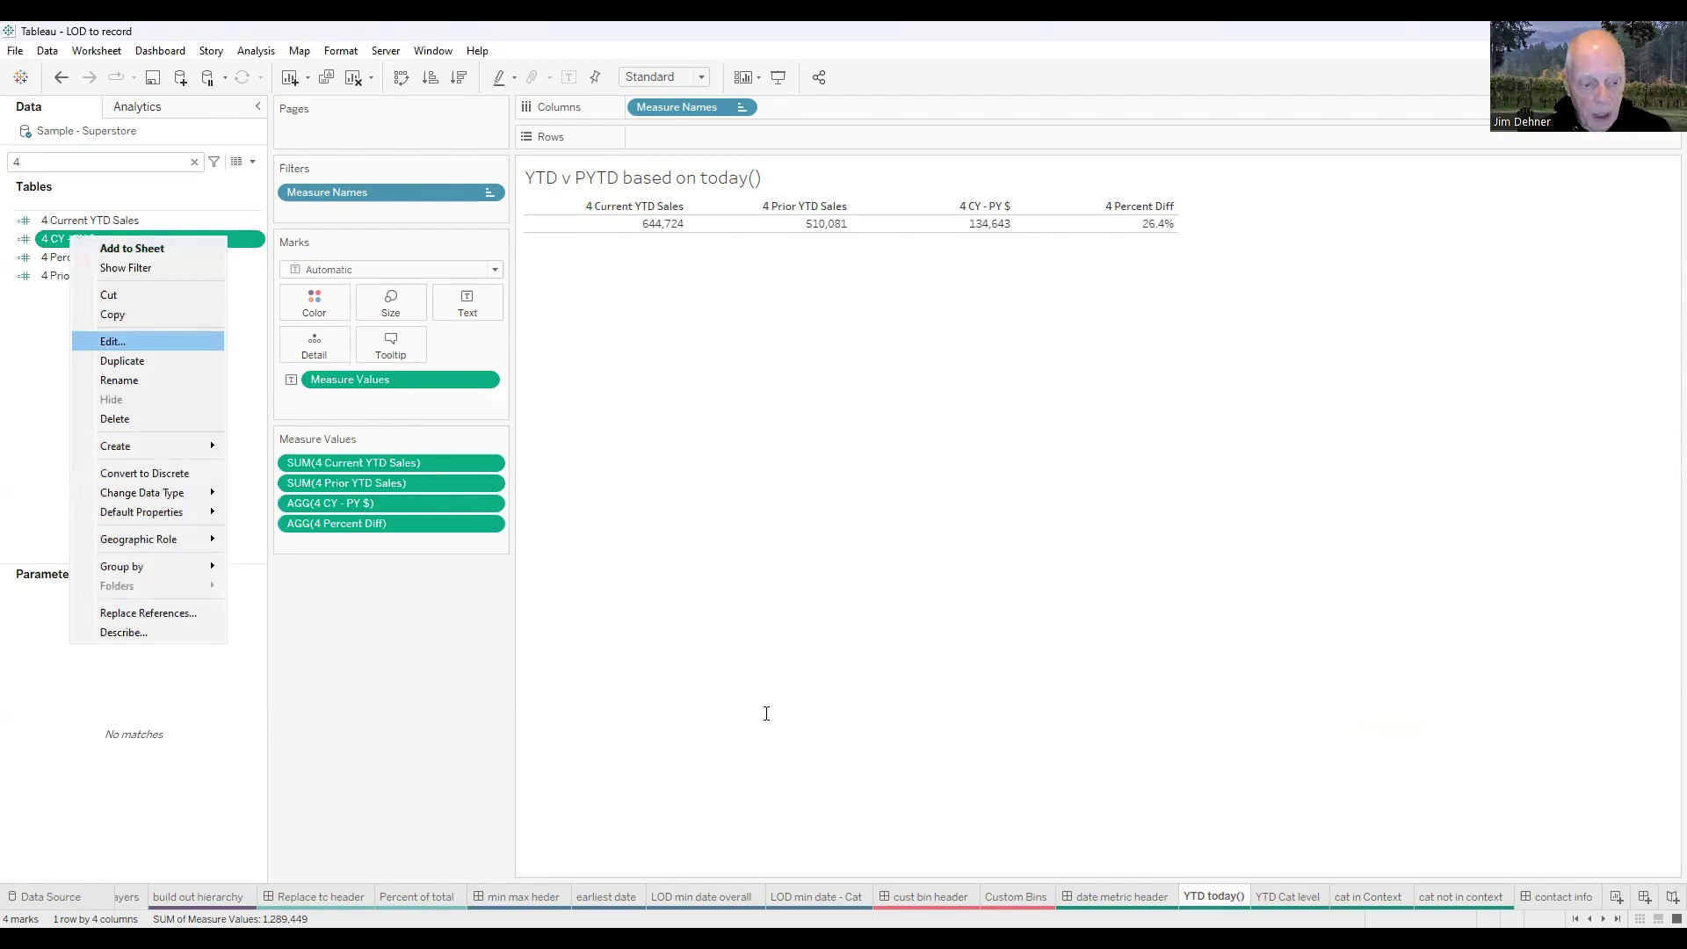
scroll(766, 713, up, 5)
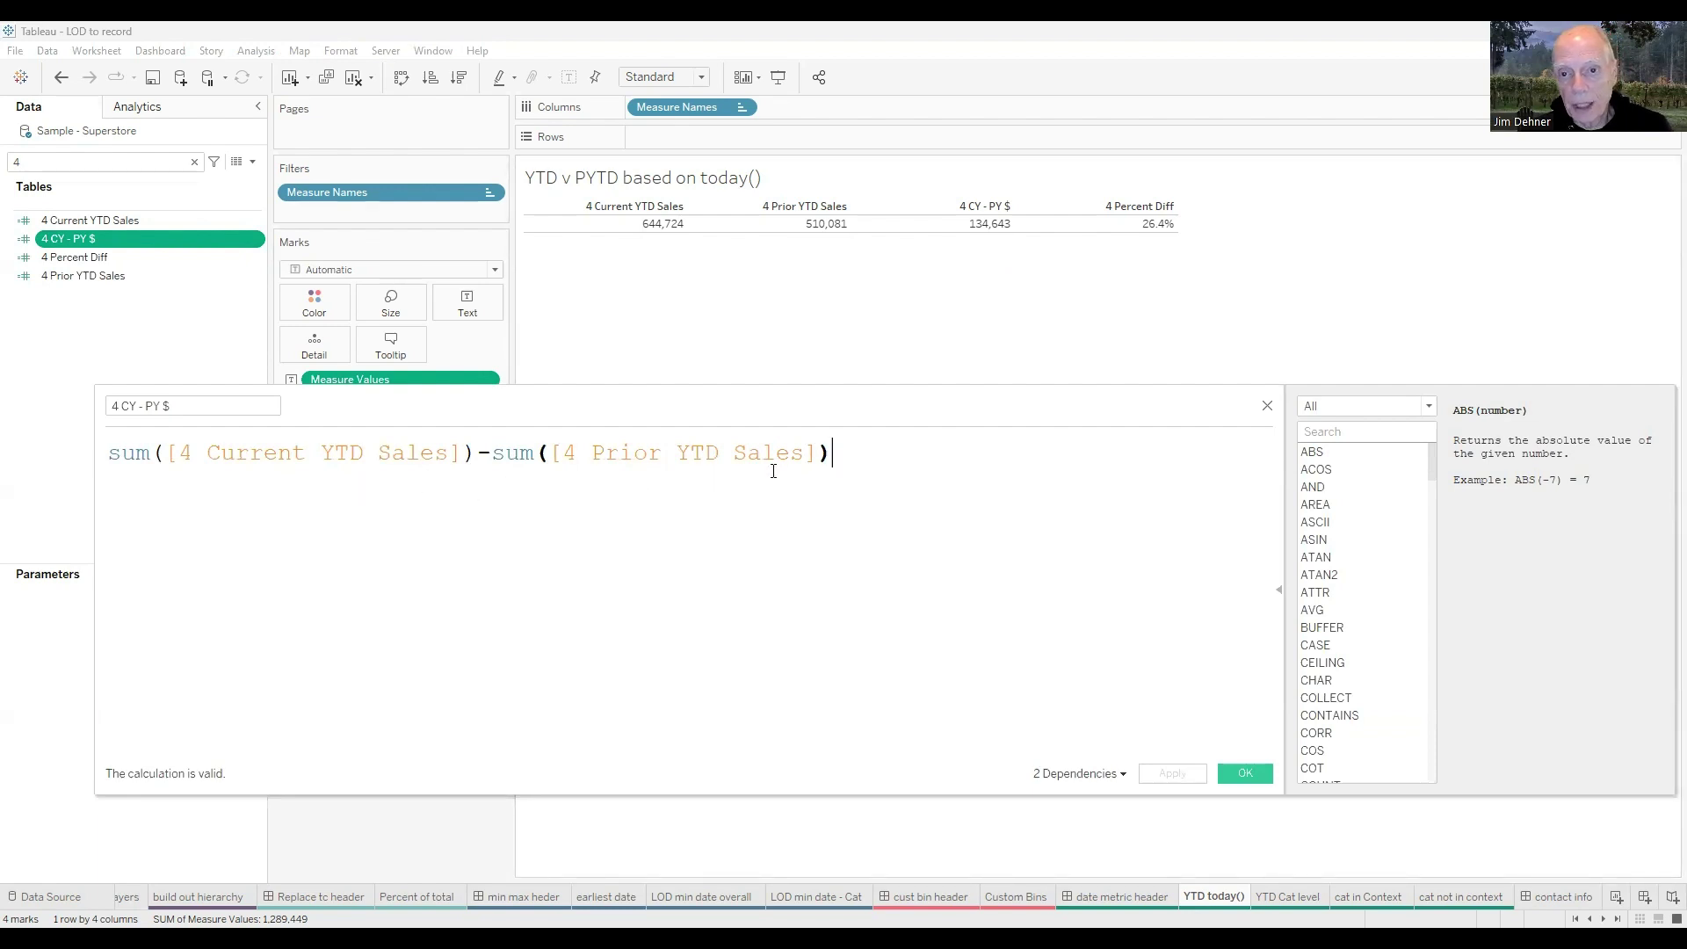
- Examine the formula of the 4 Percent Diff calculated field with enlarged text, and close the editor
right_click(72, 276)
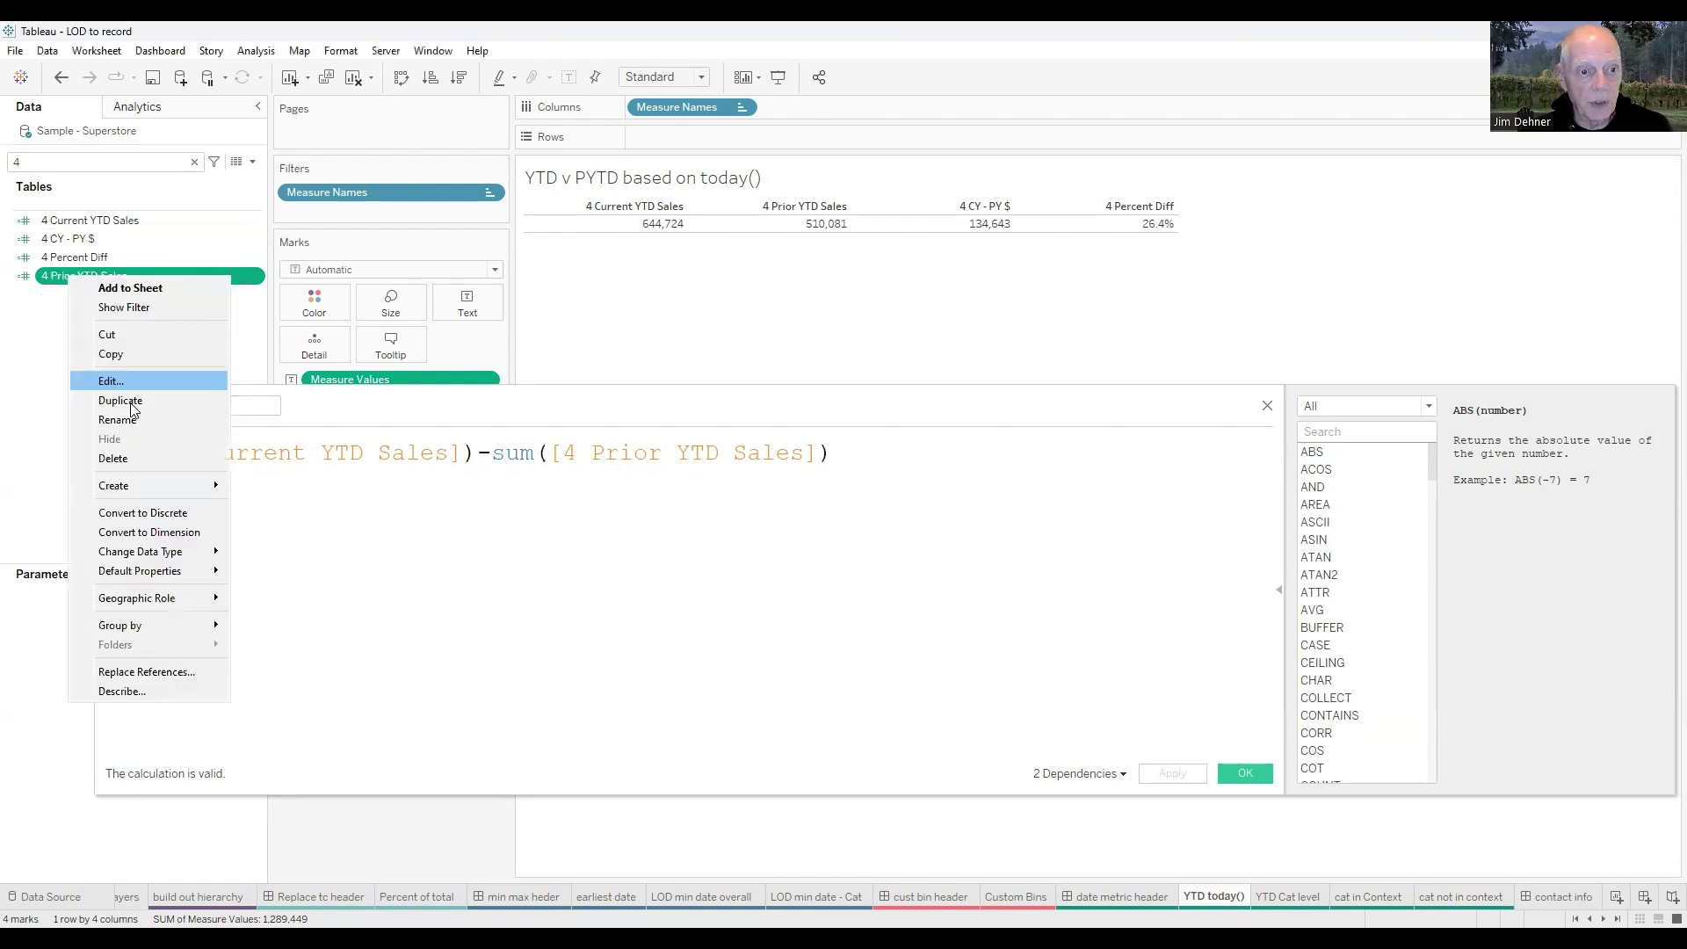
right_click(80, 257)
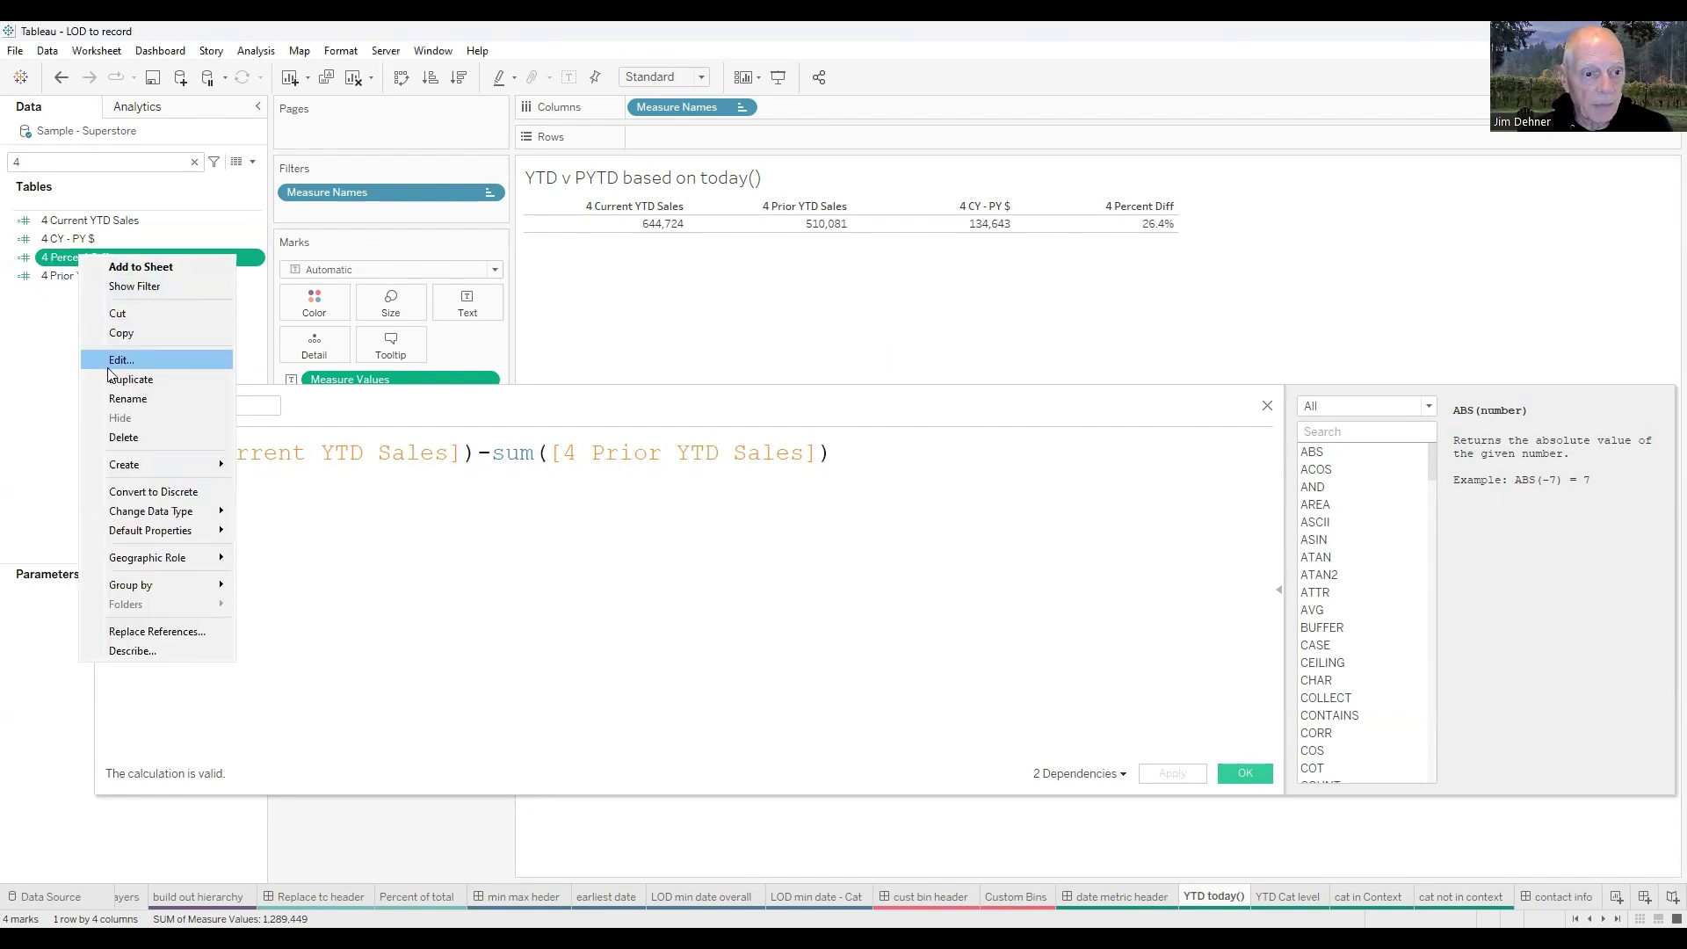
click(121, 361)
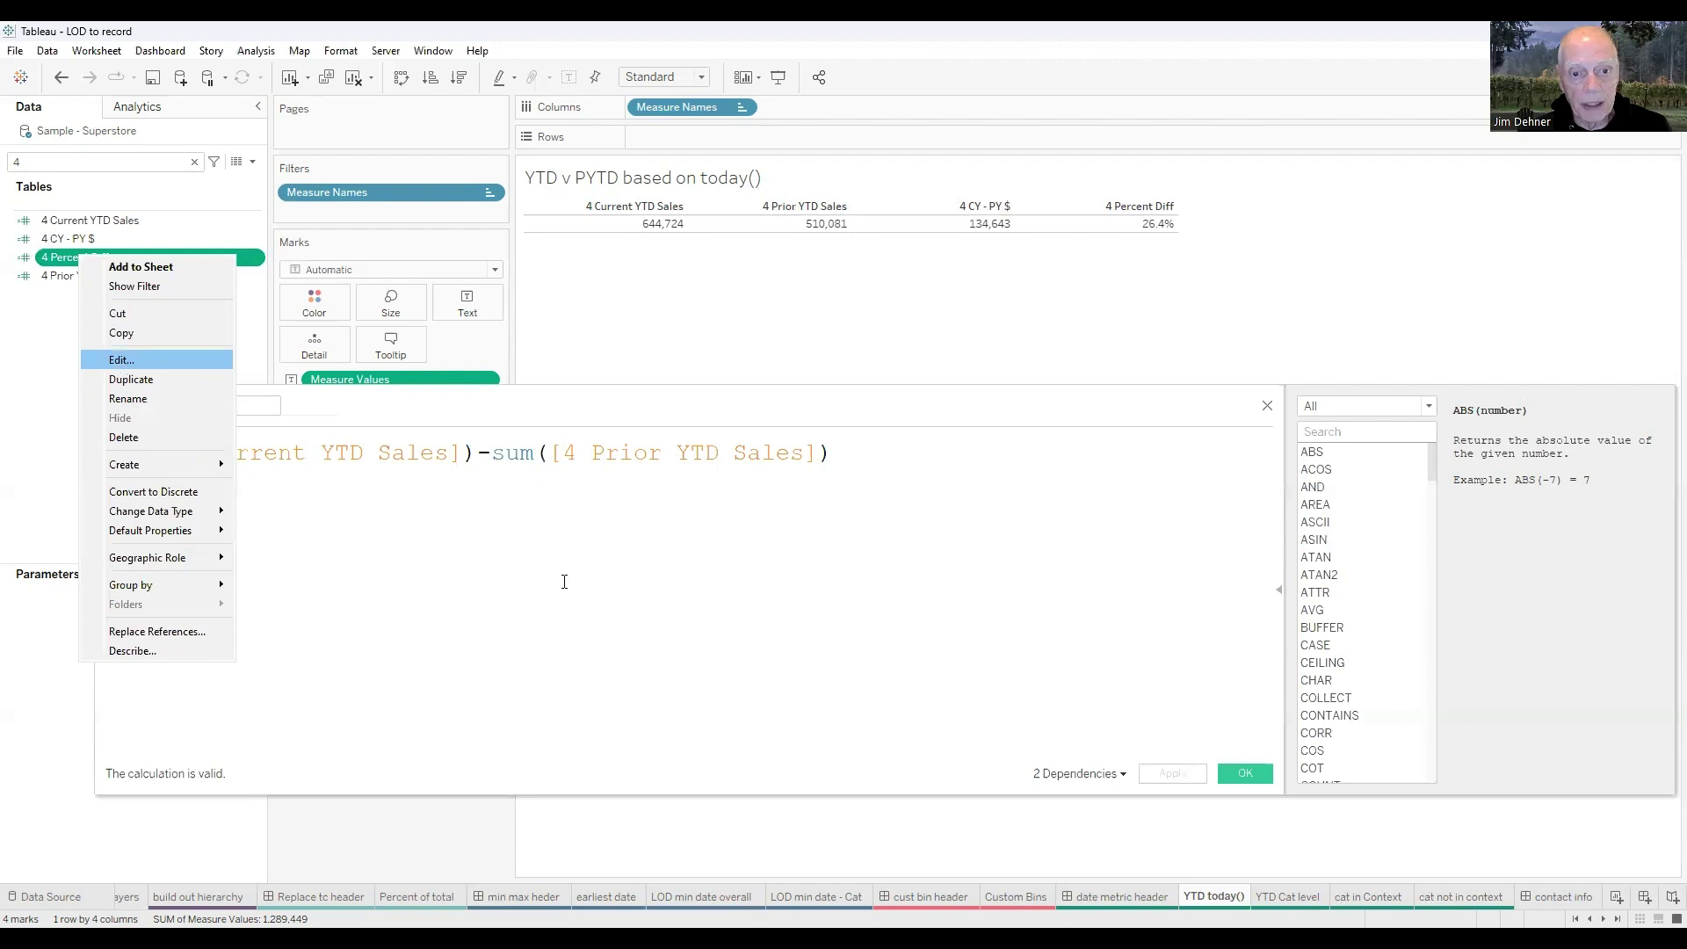
scroll(580, 669, up, 1)
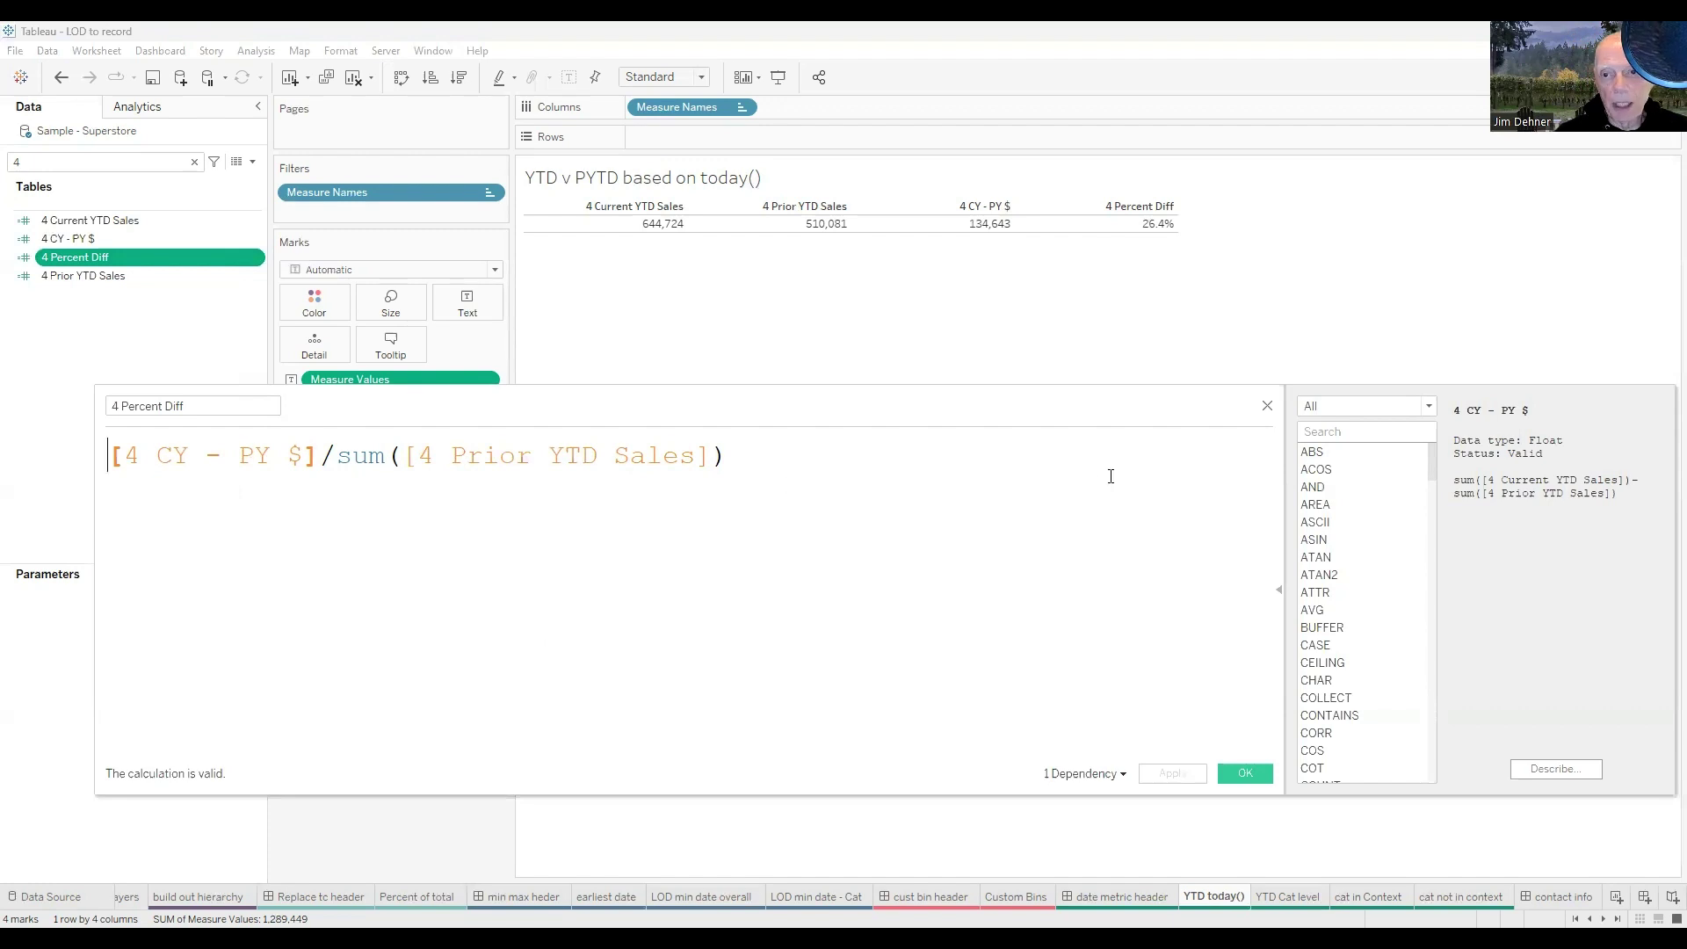
click(1267, 407)
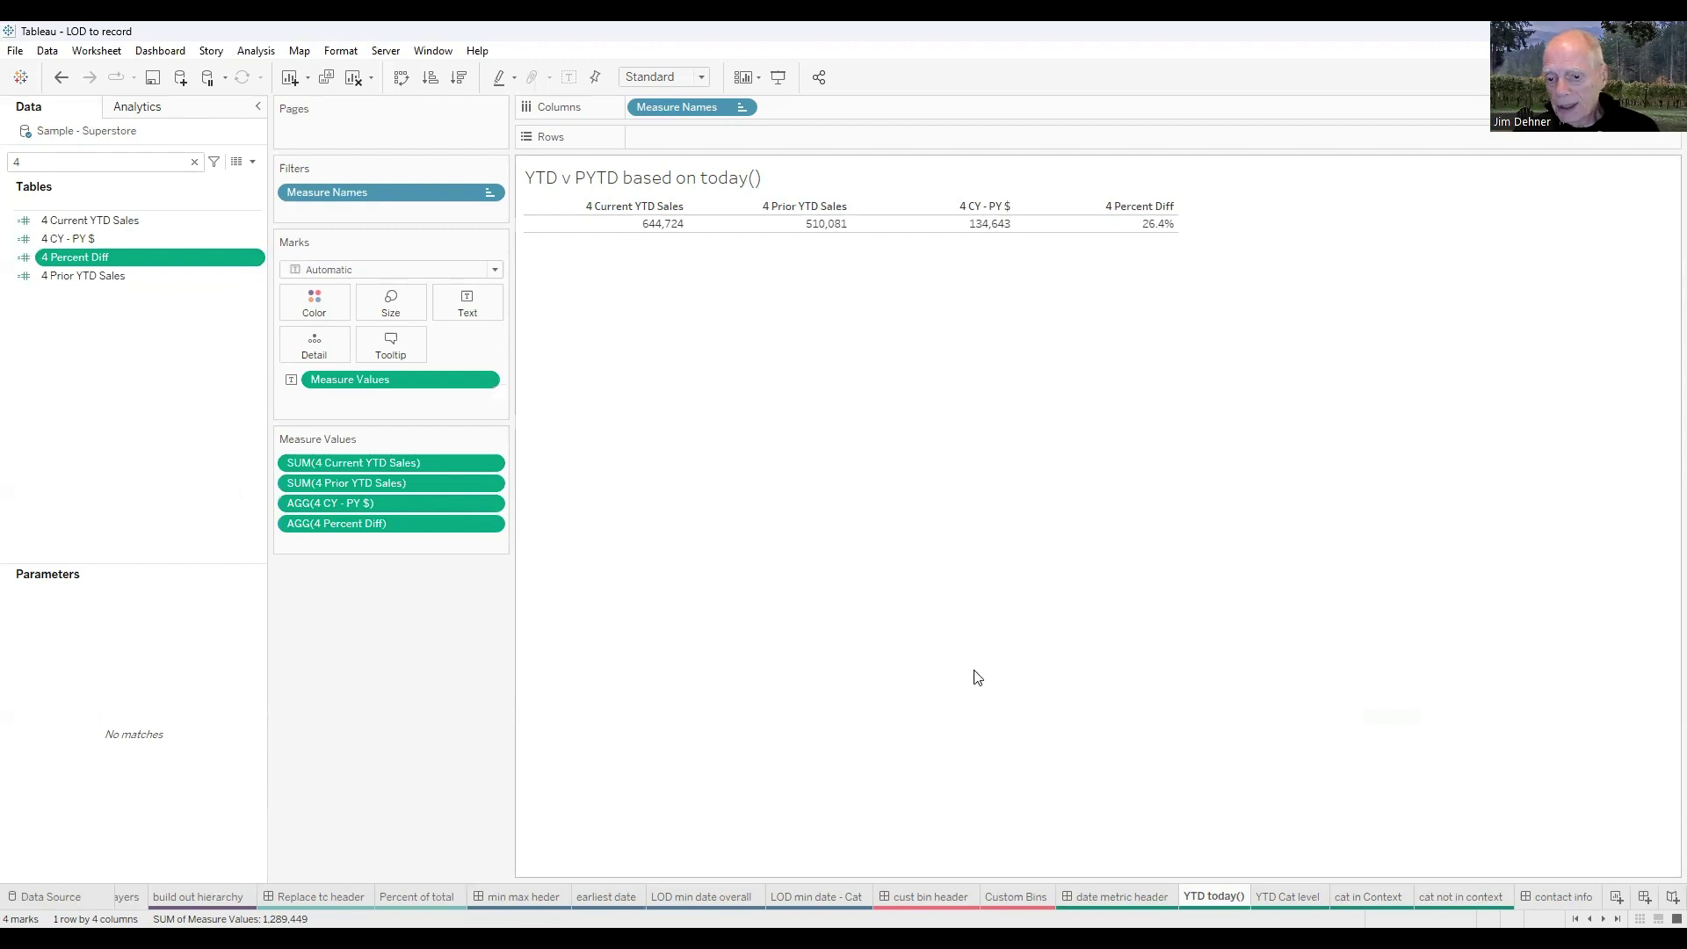
- Go to the YTD Cat level sheet and search the data fields for 5
click(1287, 896)
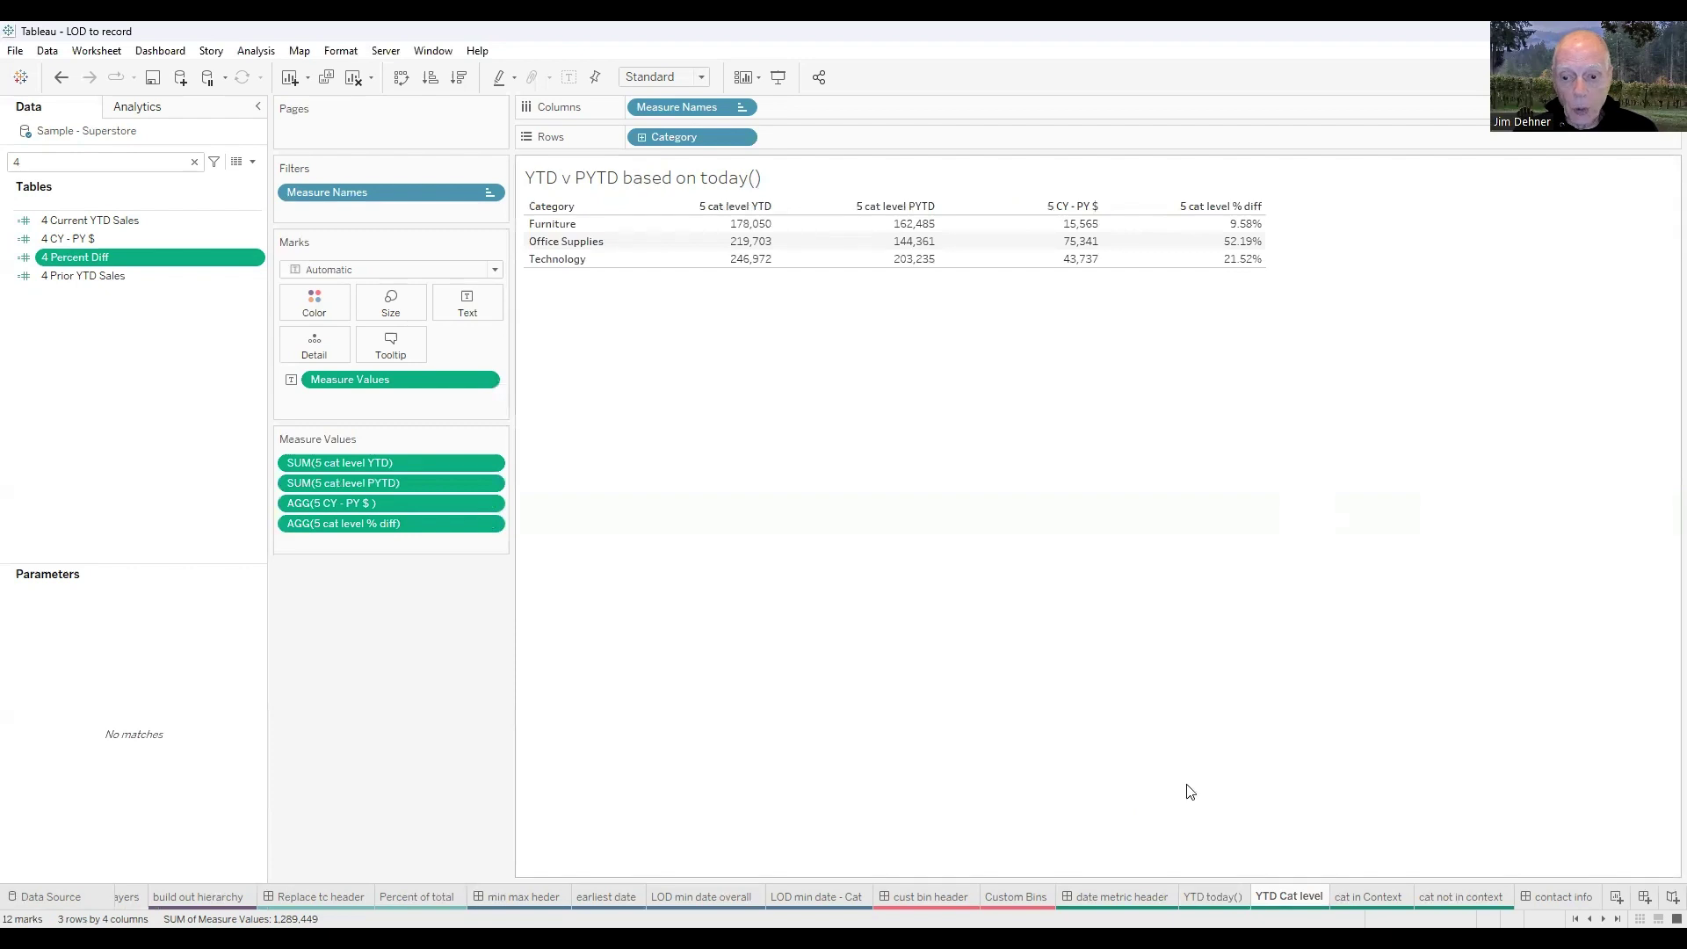
click(41, 164)
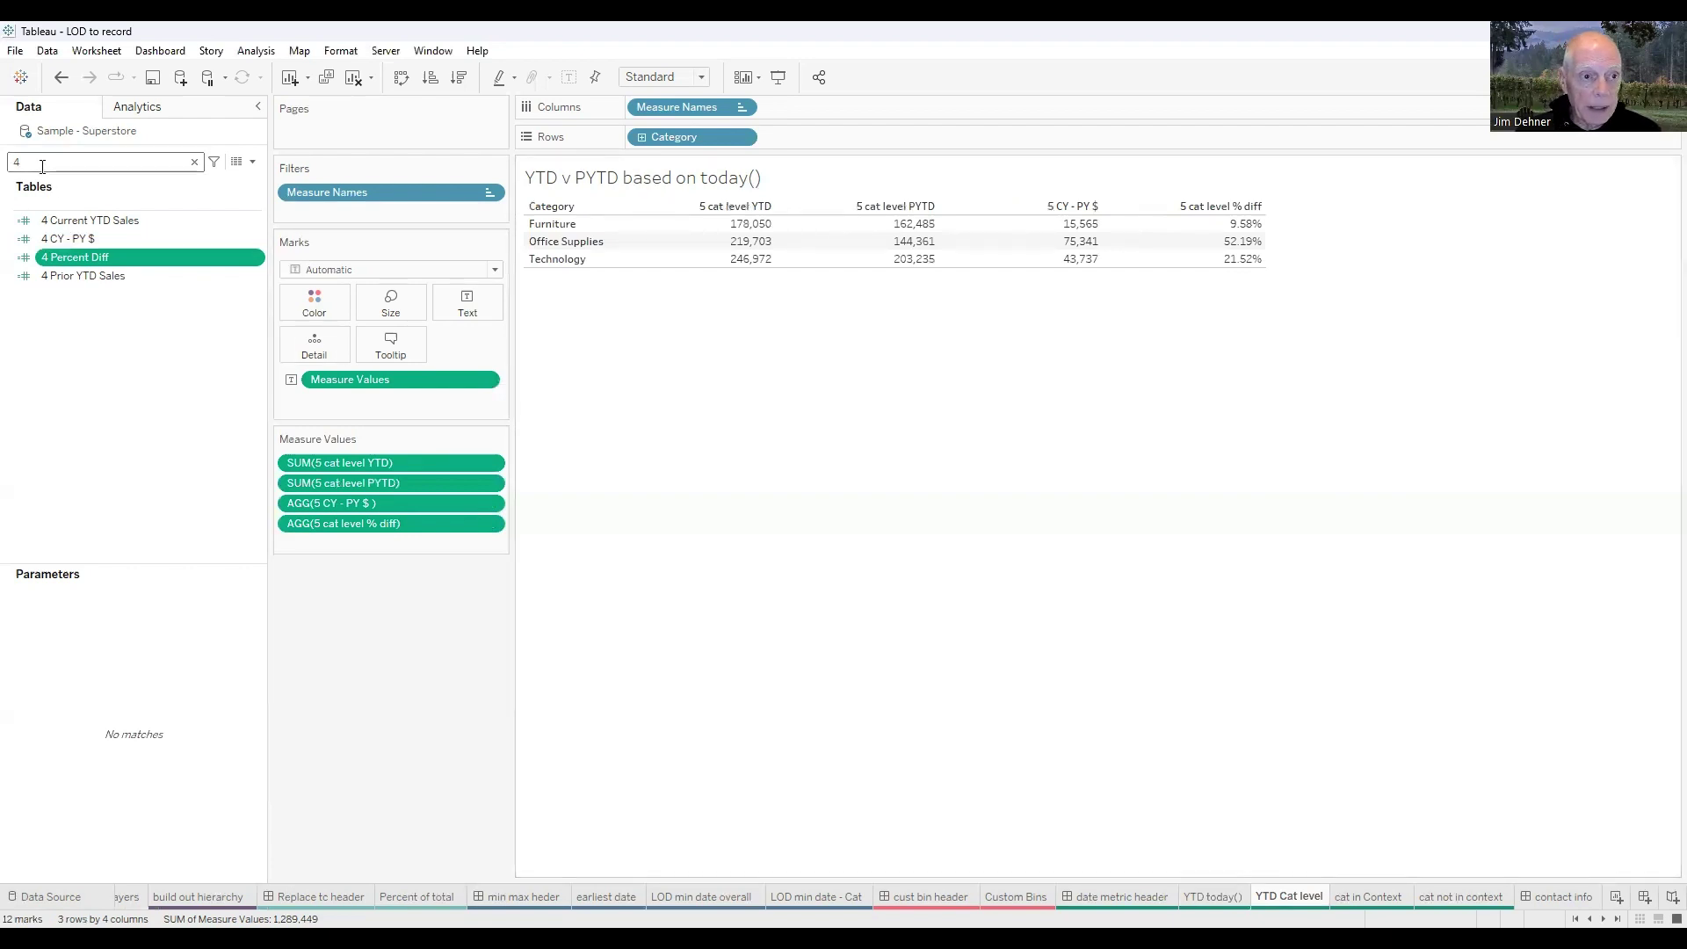
key(BackSpace)
text(5)
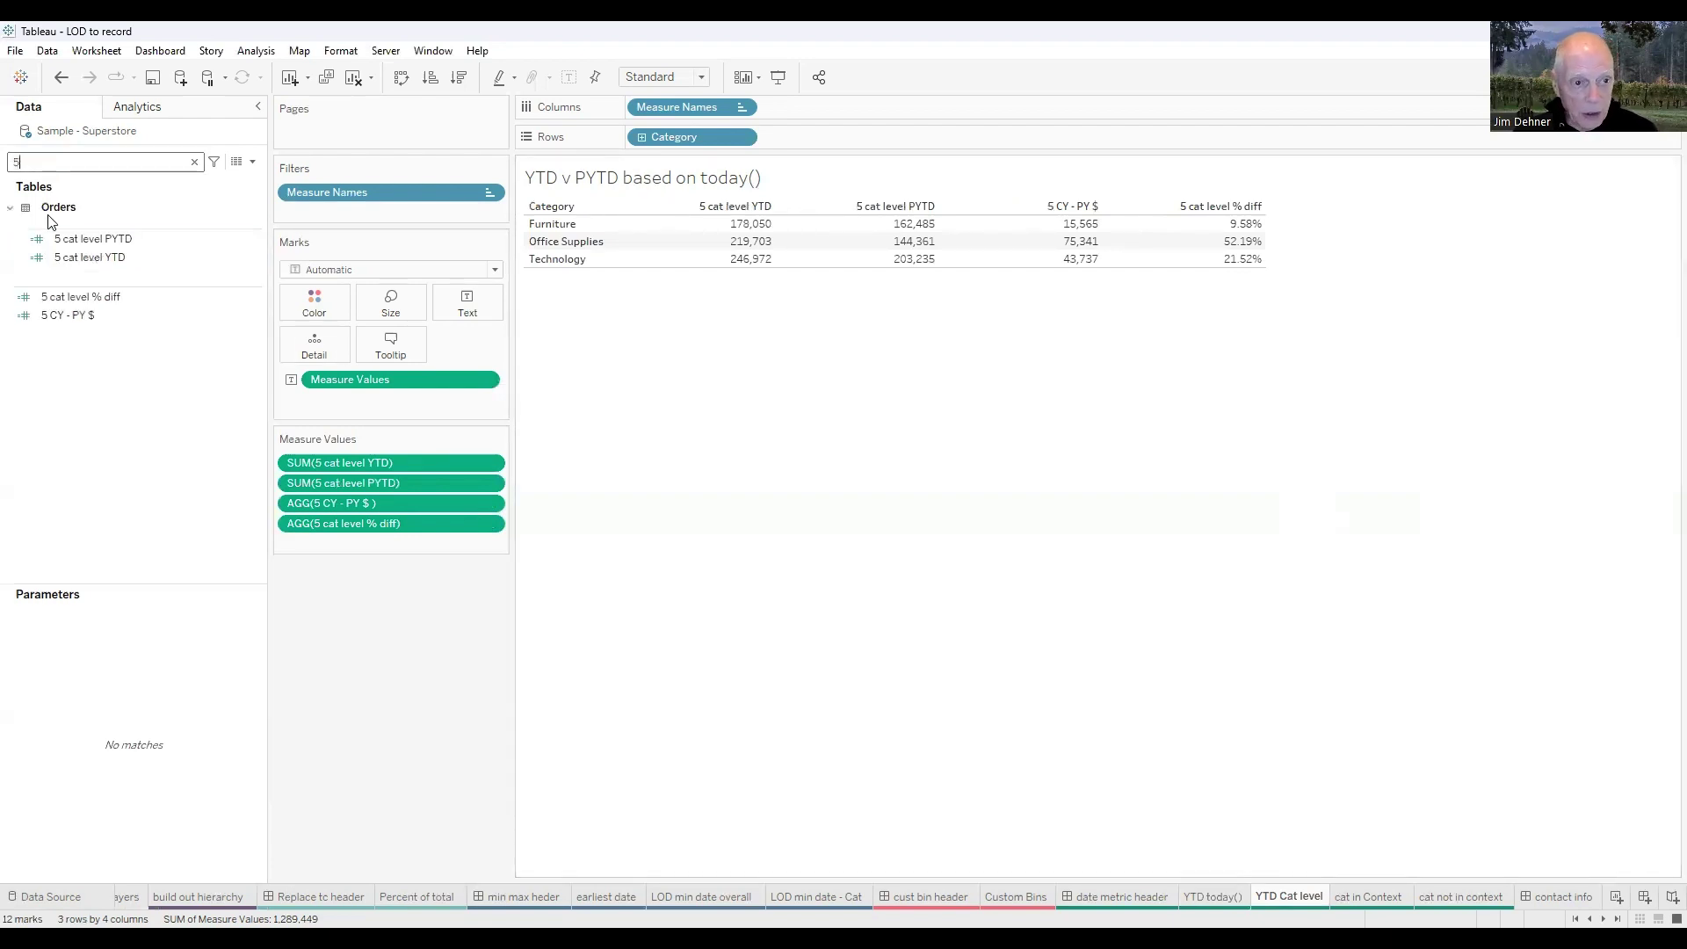
- Examine the formula of the 5 cat level YTD calculated field with enlarged text
right_click(93, 259)
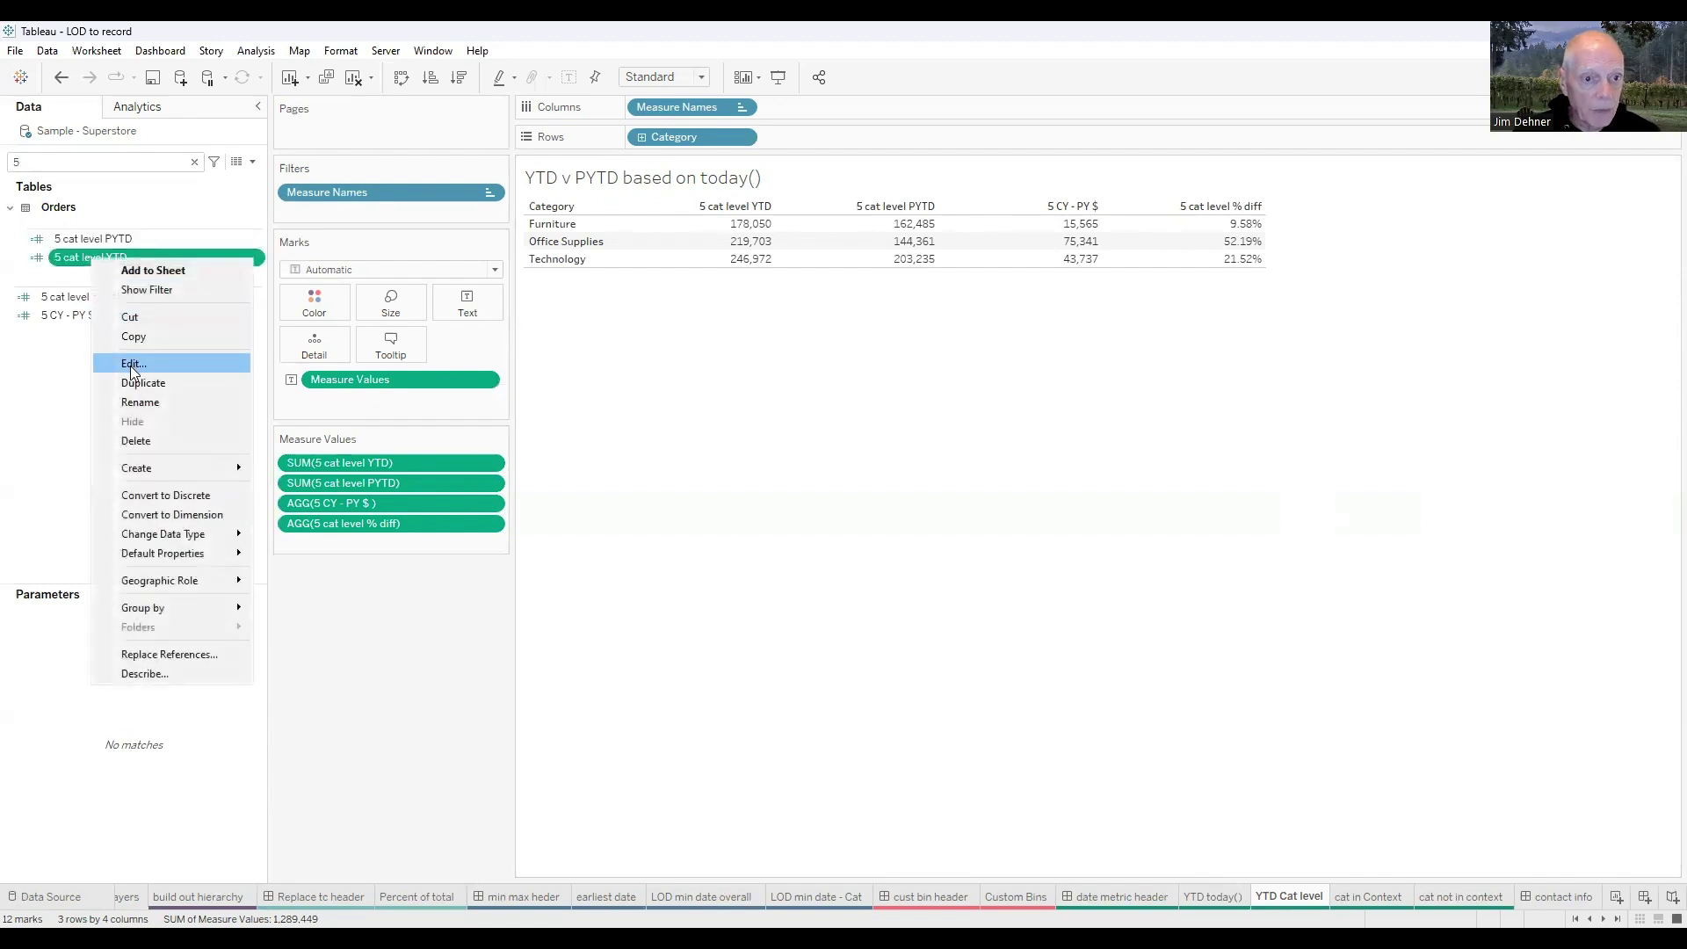
click(130, 365)
scroll(729, 706, up, 2)
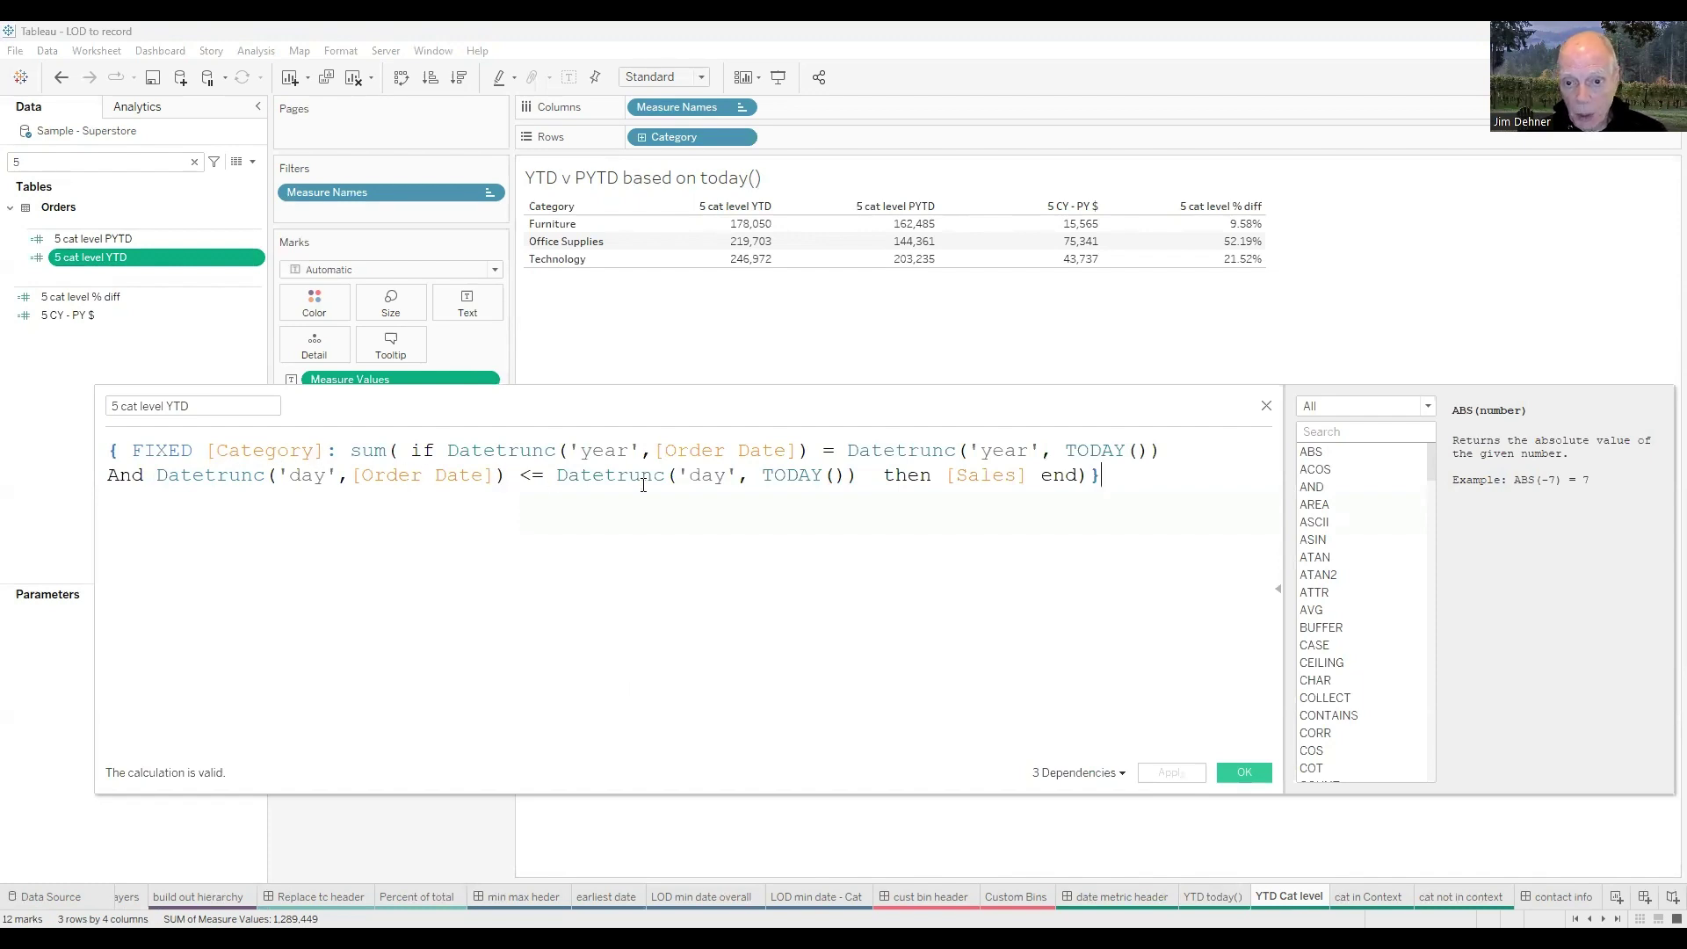
- Examine the formula of the 5 cat level PYTD calculated field in a widened editor, and close it
ctrl+click(98, 239)
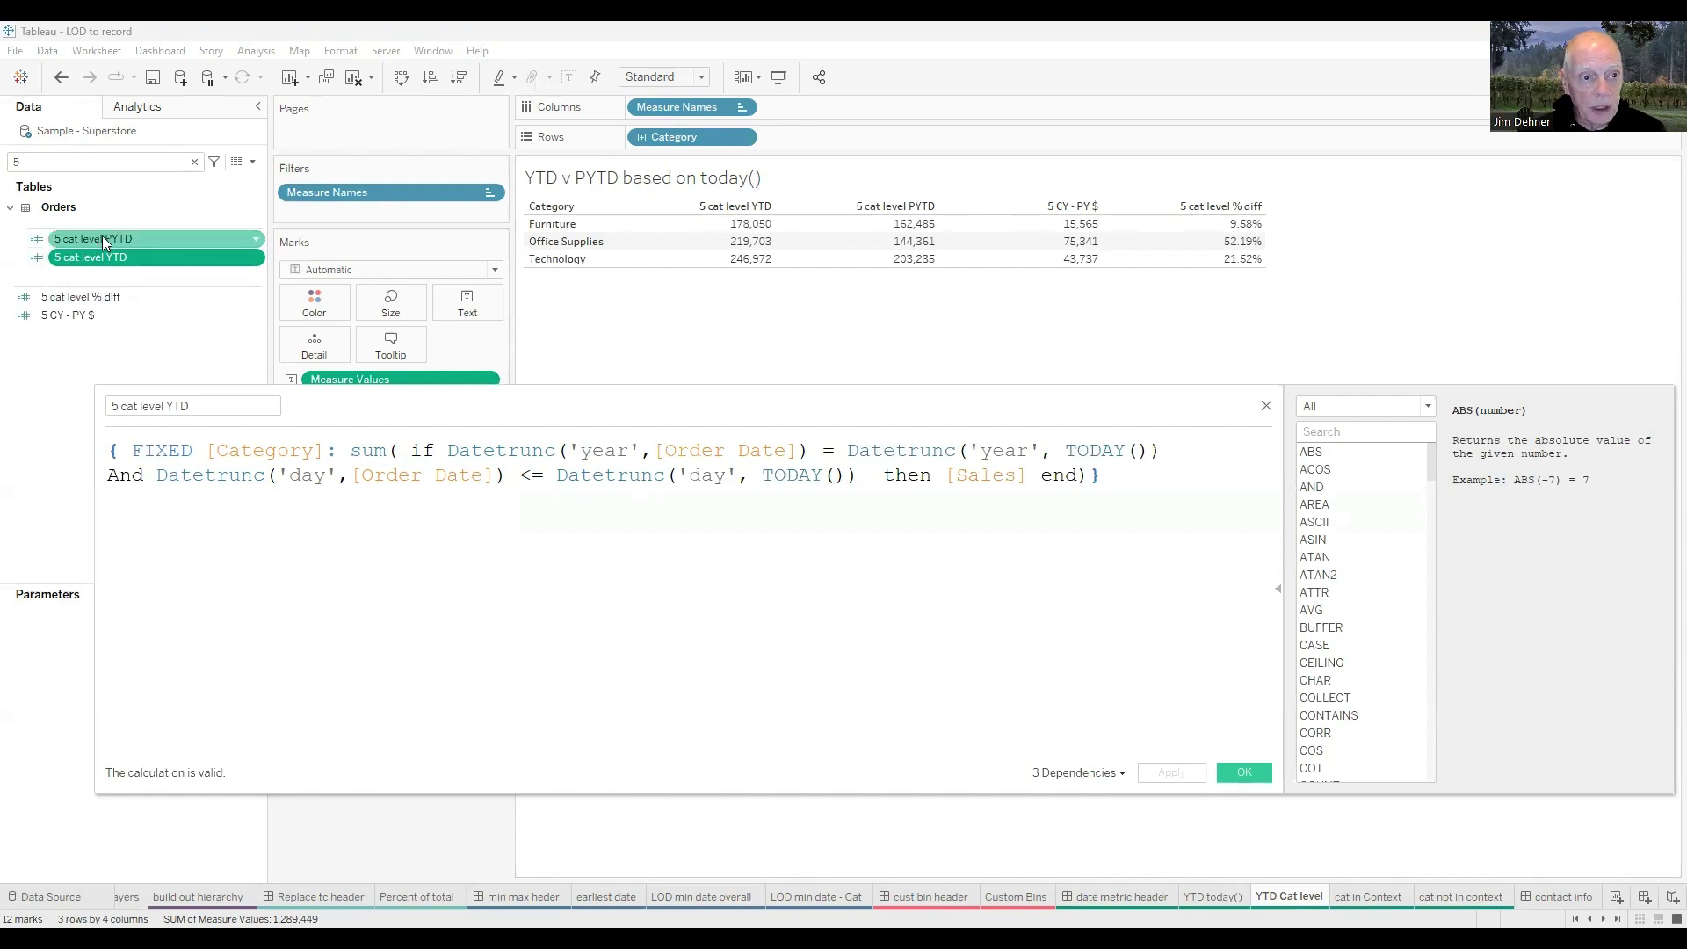
right_click(104, 240)
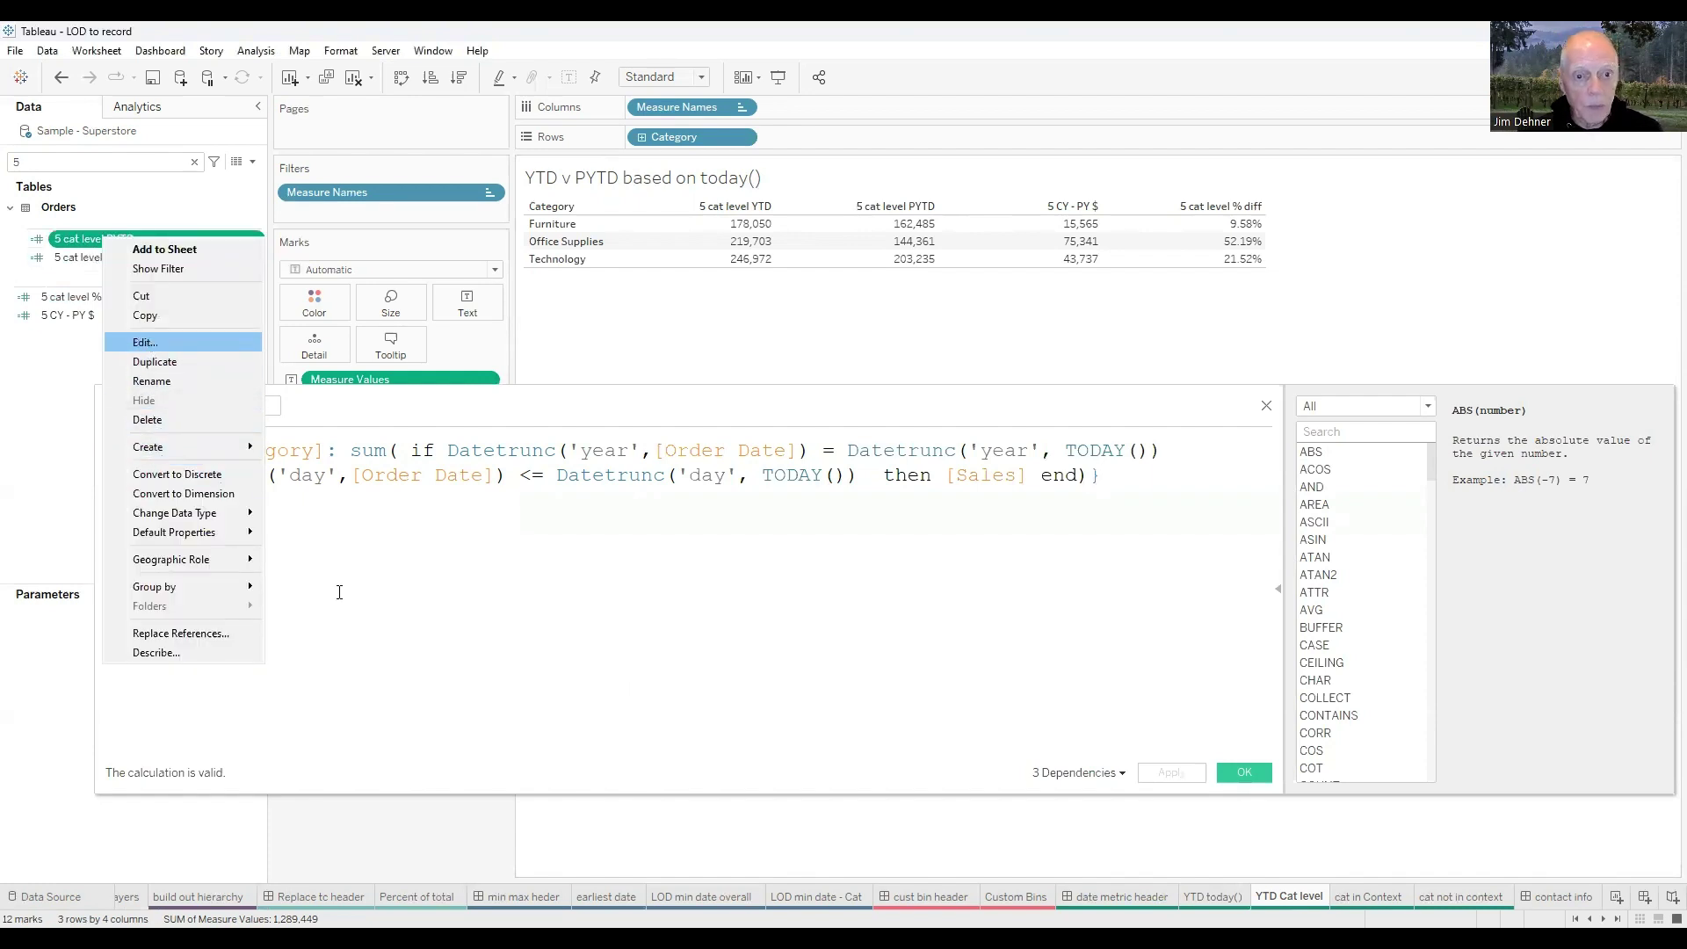
click(149, 343)
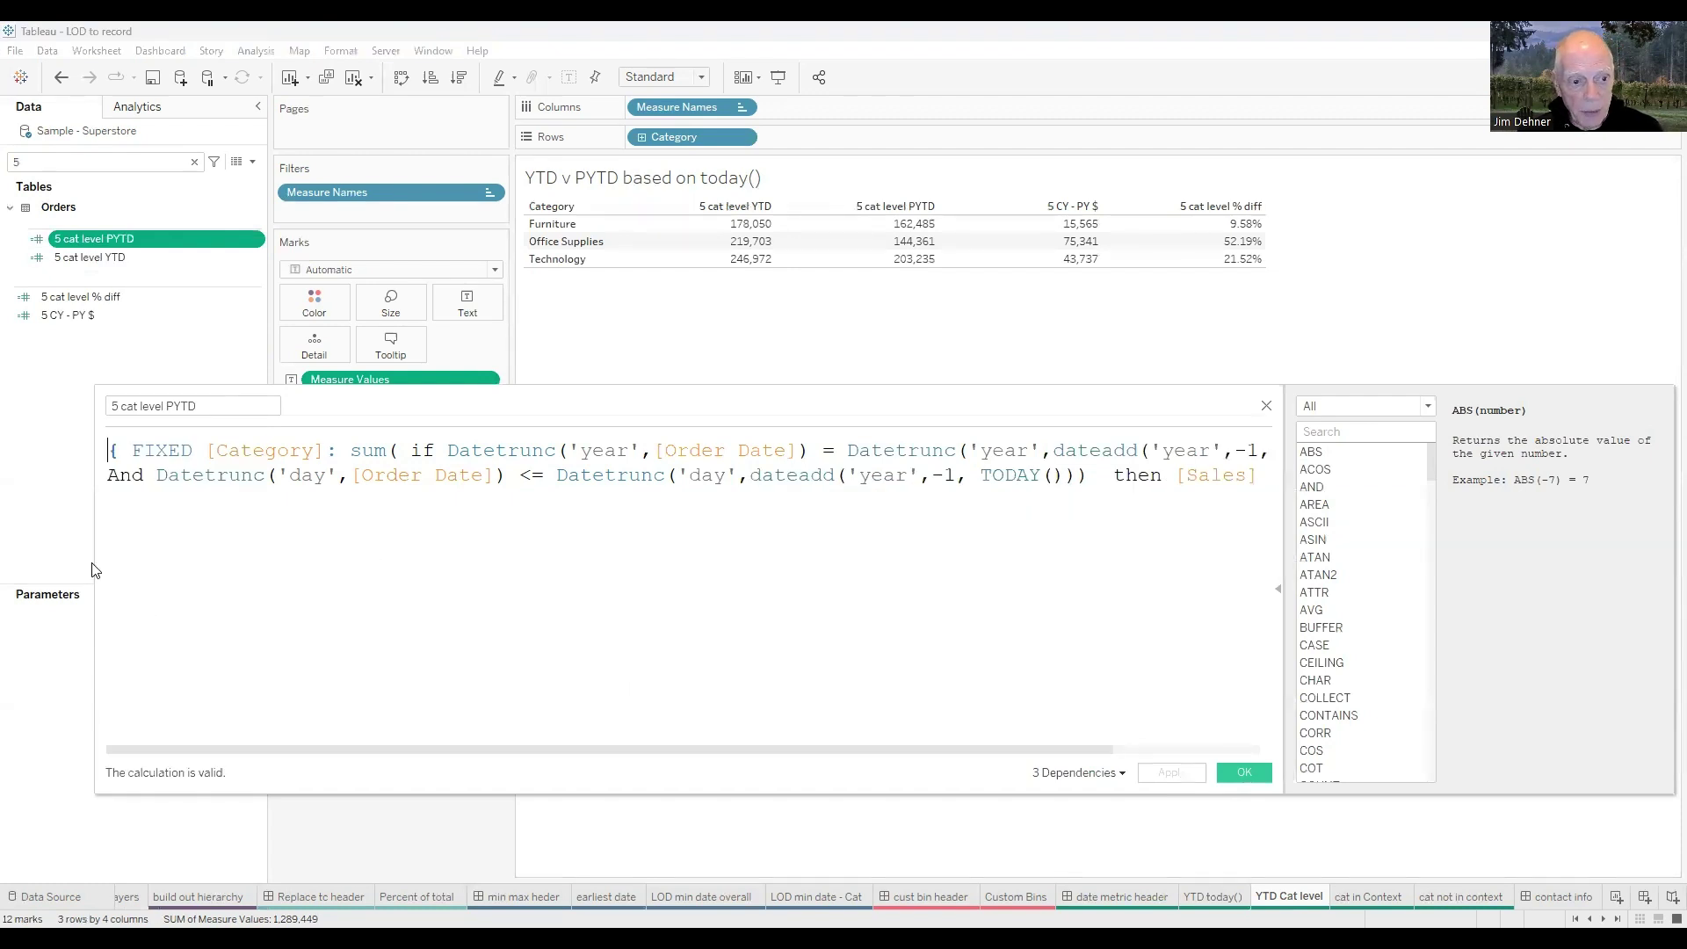
drag(95, 558, 1, 541)
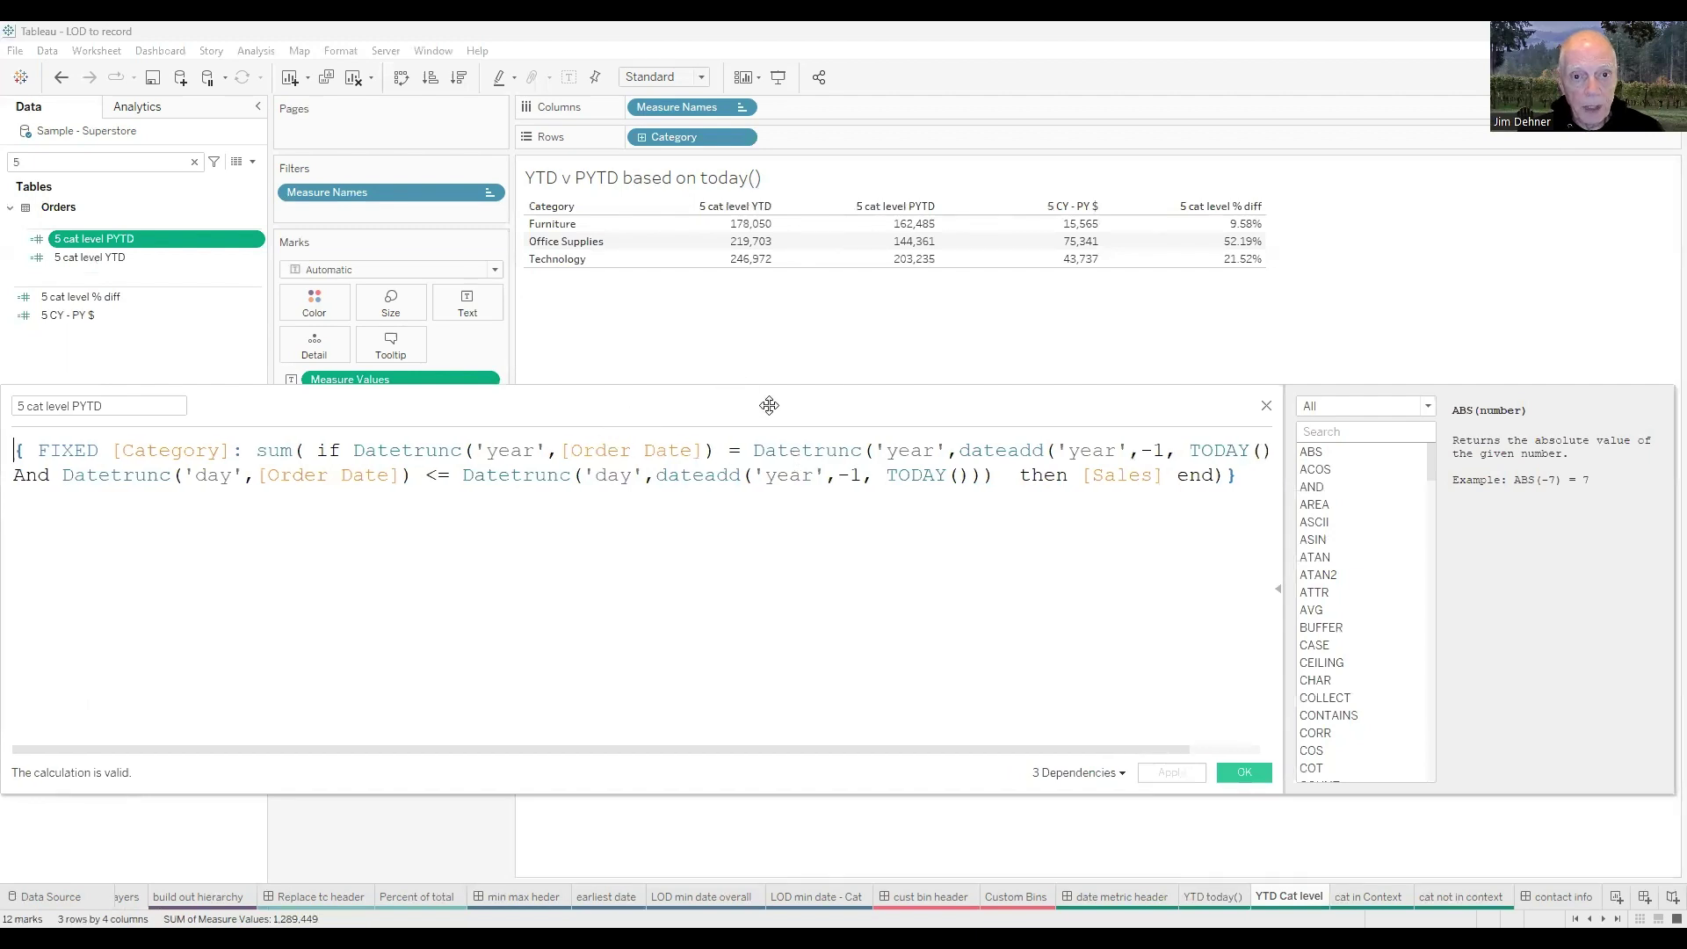
click(1266, 407)
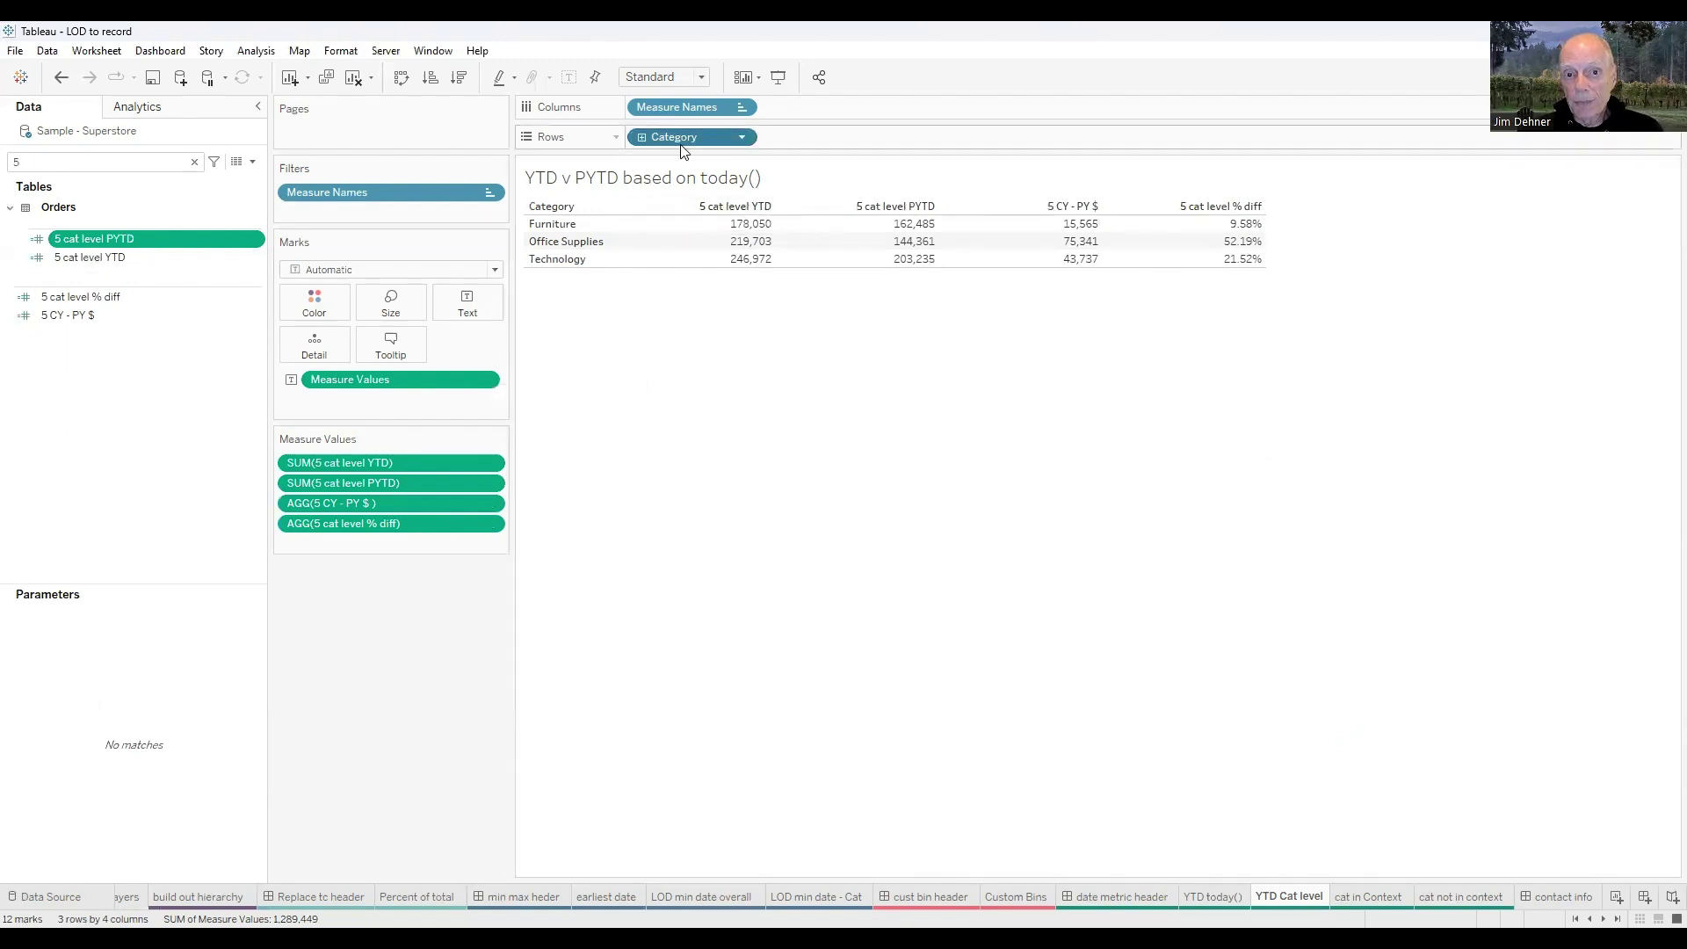
- Remove the Category dimension from the rows of the YTD Cat level sheet
key(Delete)
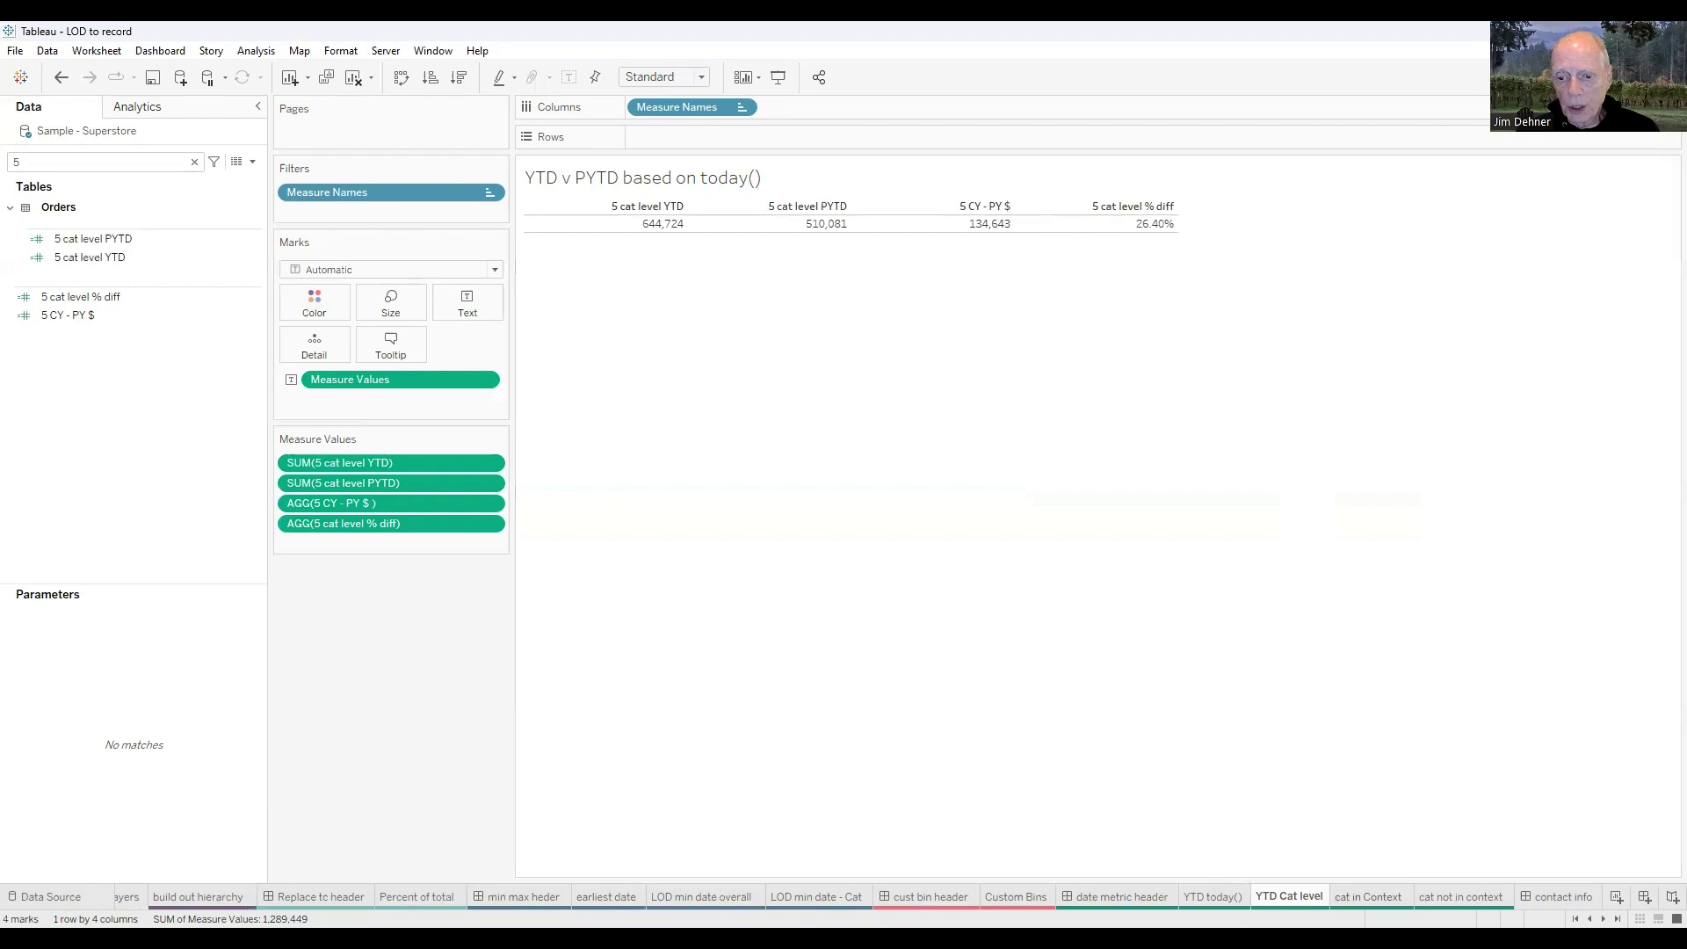
- Go to the cat in Context sheet and search the data fields for 6
click(1367, 896)
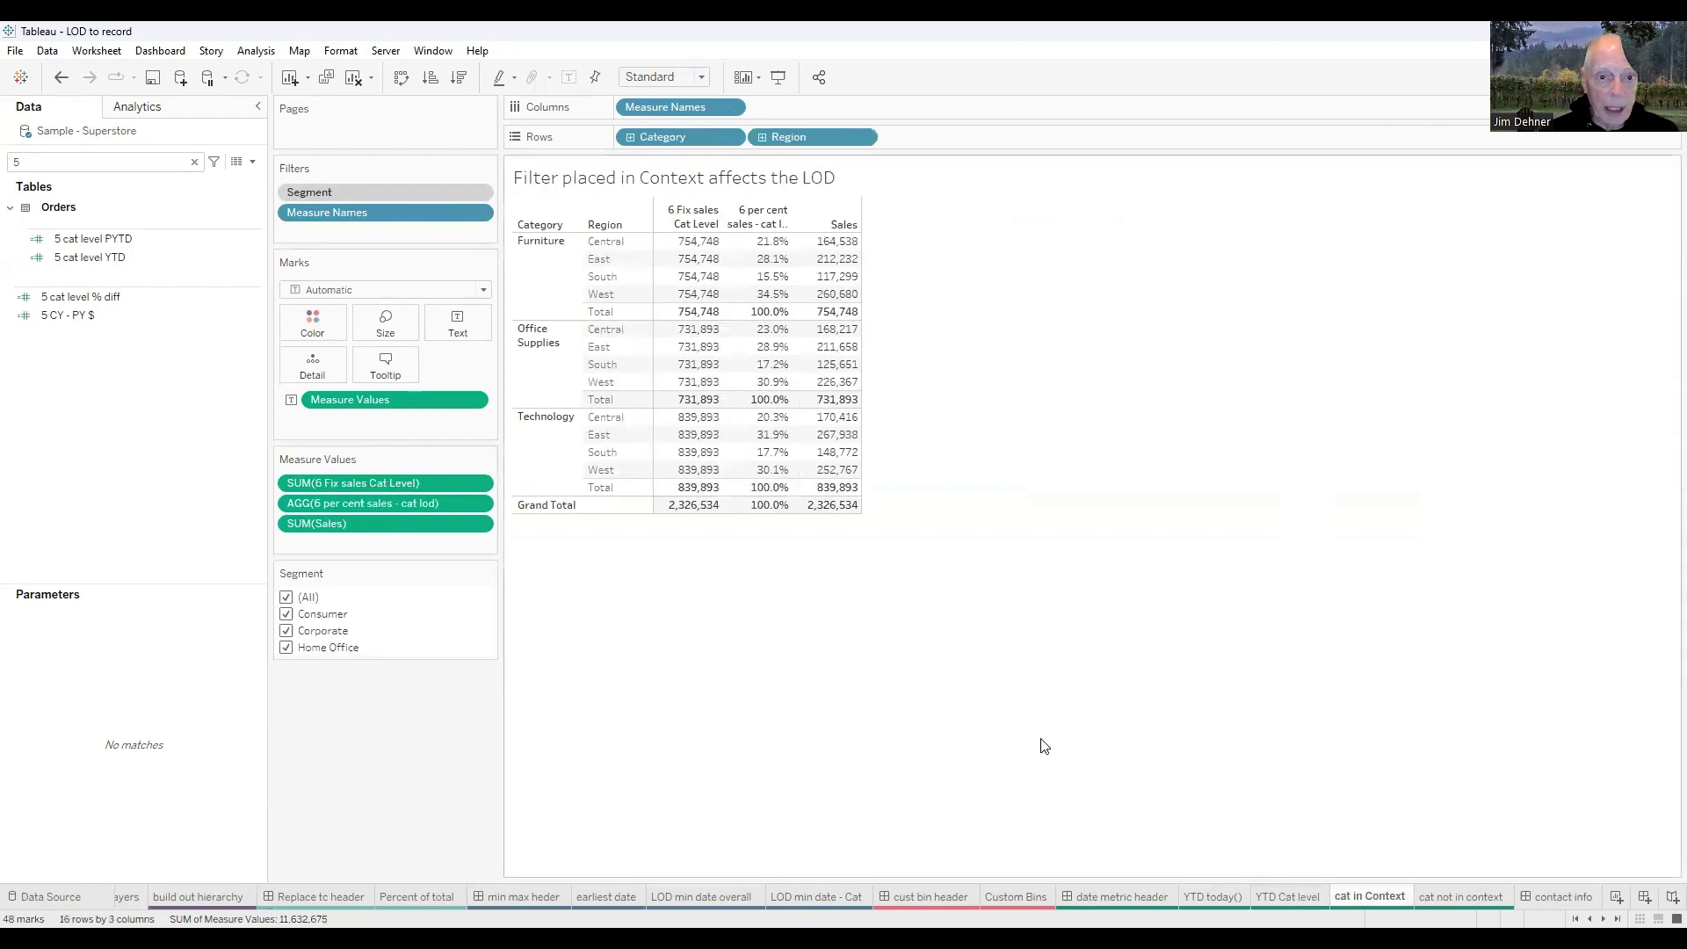
click(75, 162)
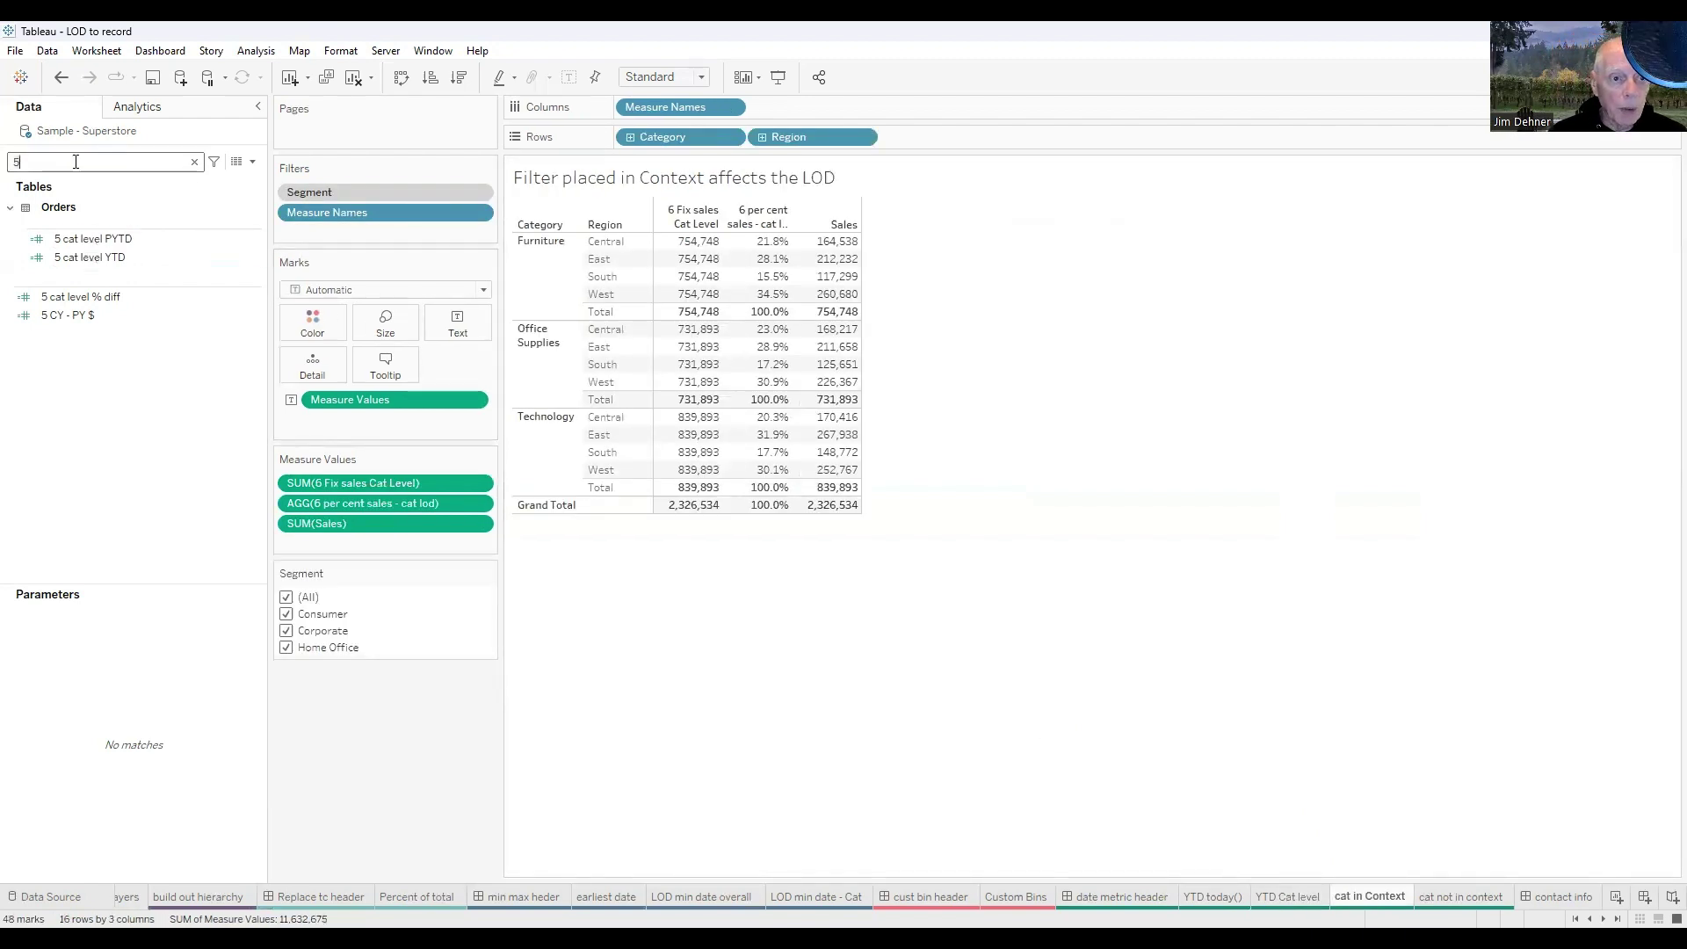
key(BackSpace)
text(6)
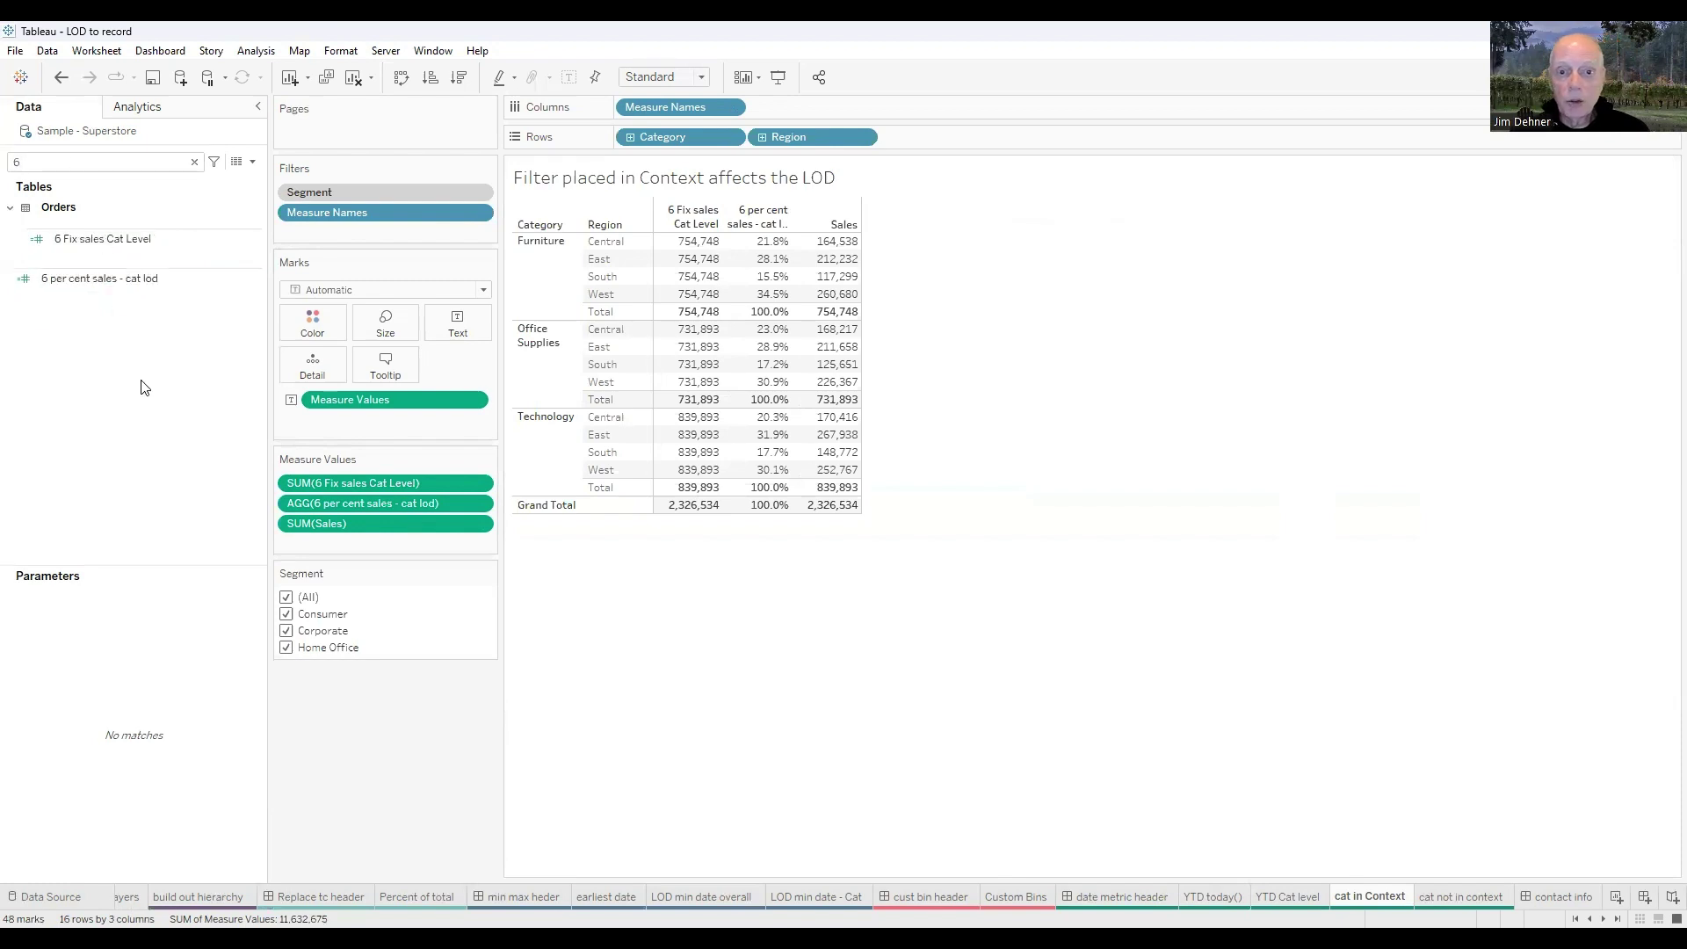
- Examine the formula of the 6 Fix sales Cat Level calculated field with enlarged text in a repositioned editor, and close it
right_click(91, 241)
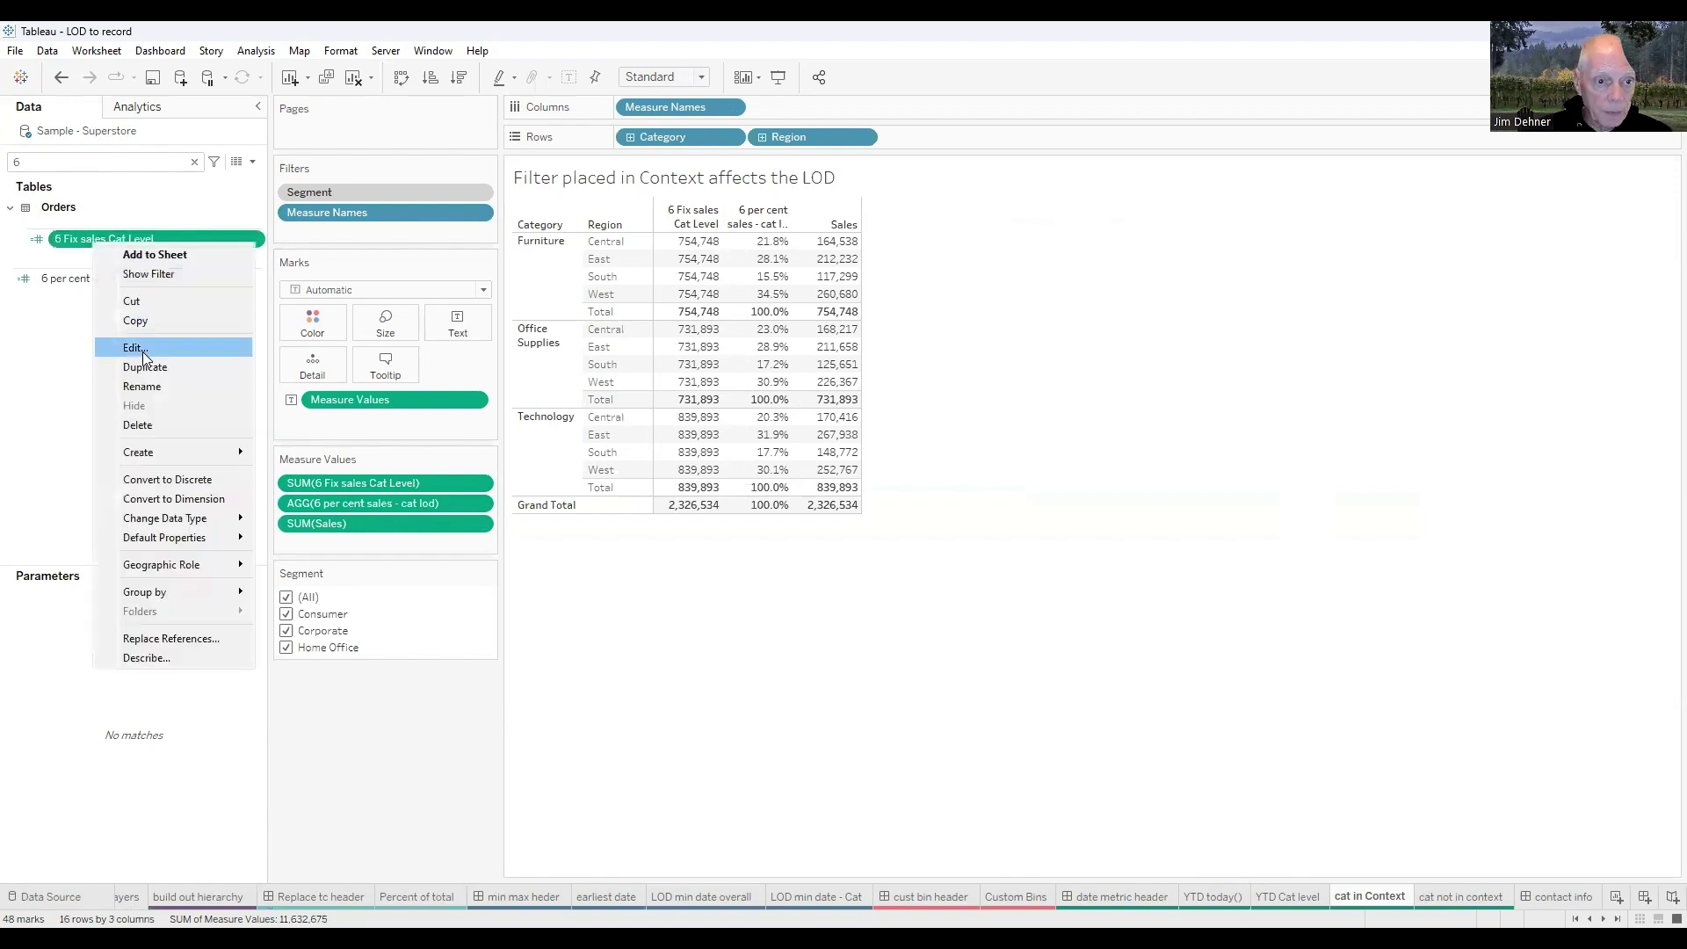
click(143, 351)
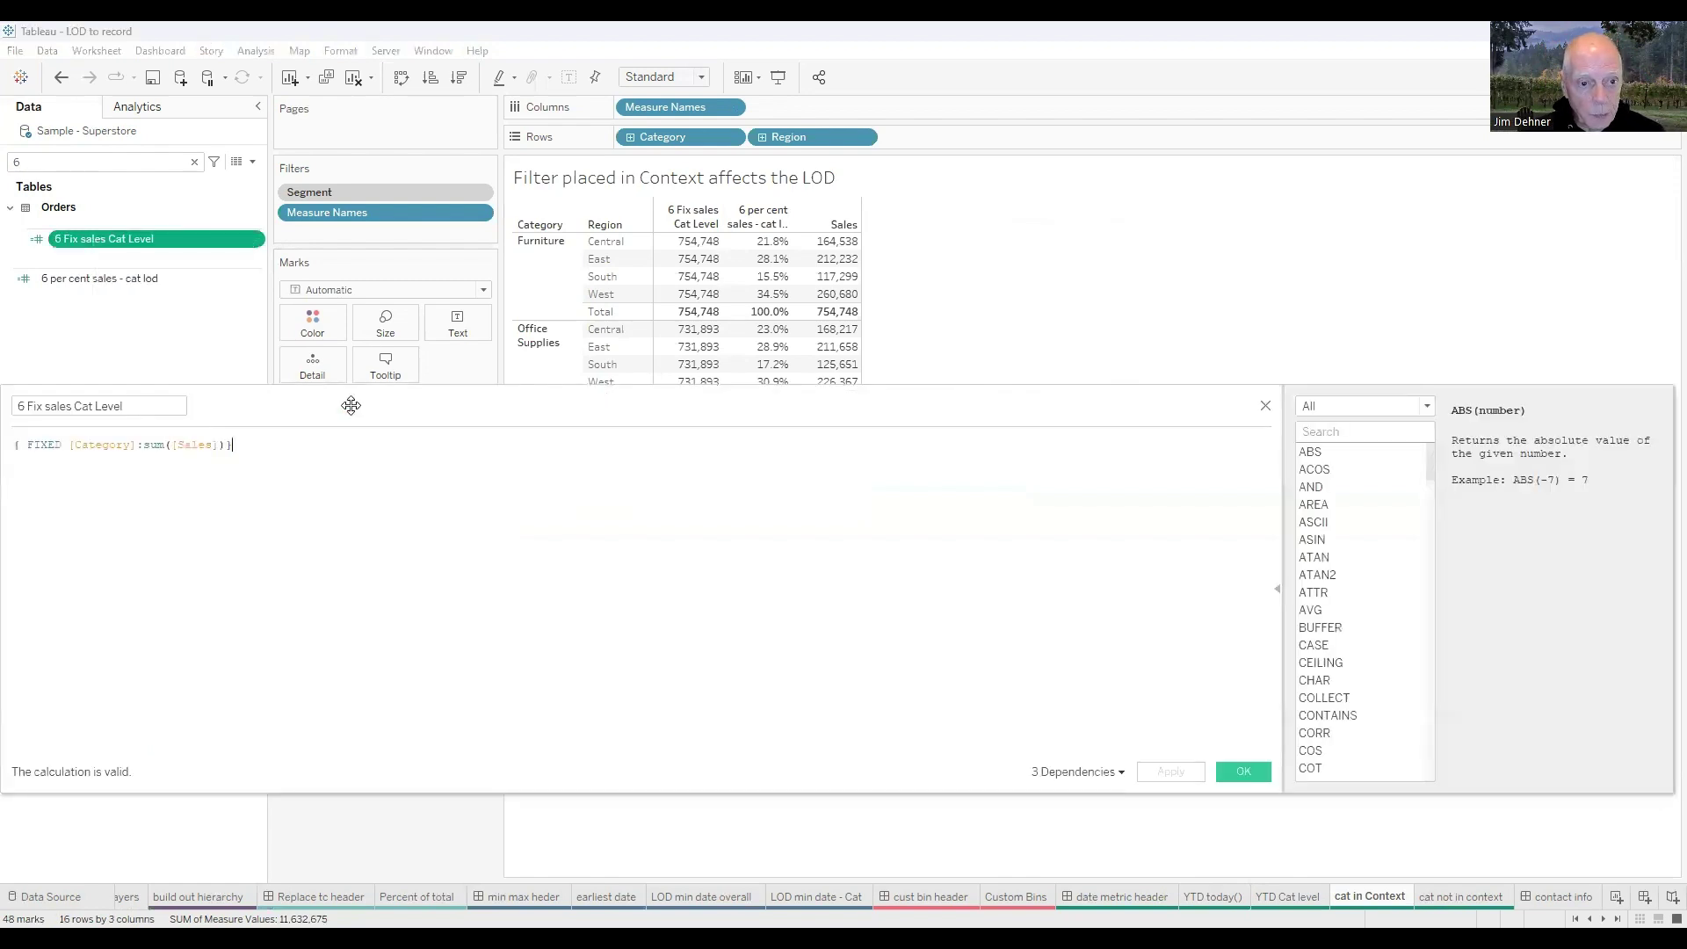
drag(352, 408, 767, 524)
scroll(805, 723, up, 3)
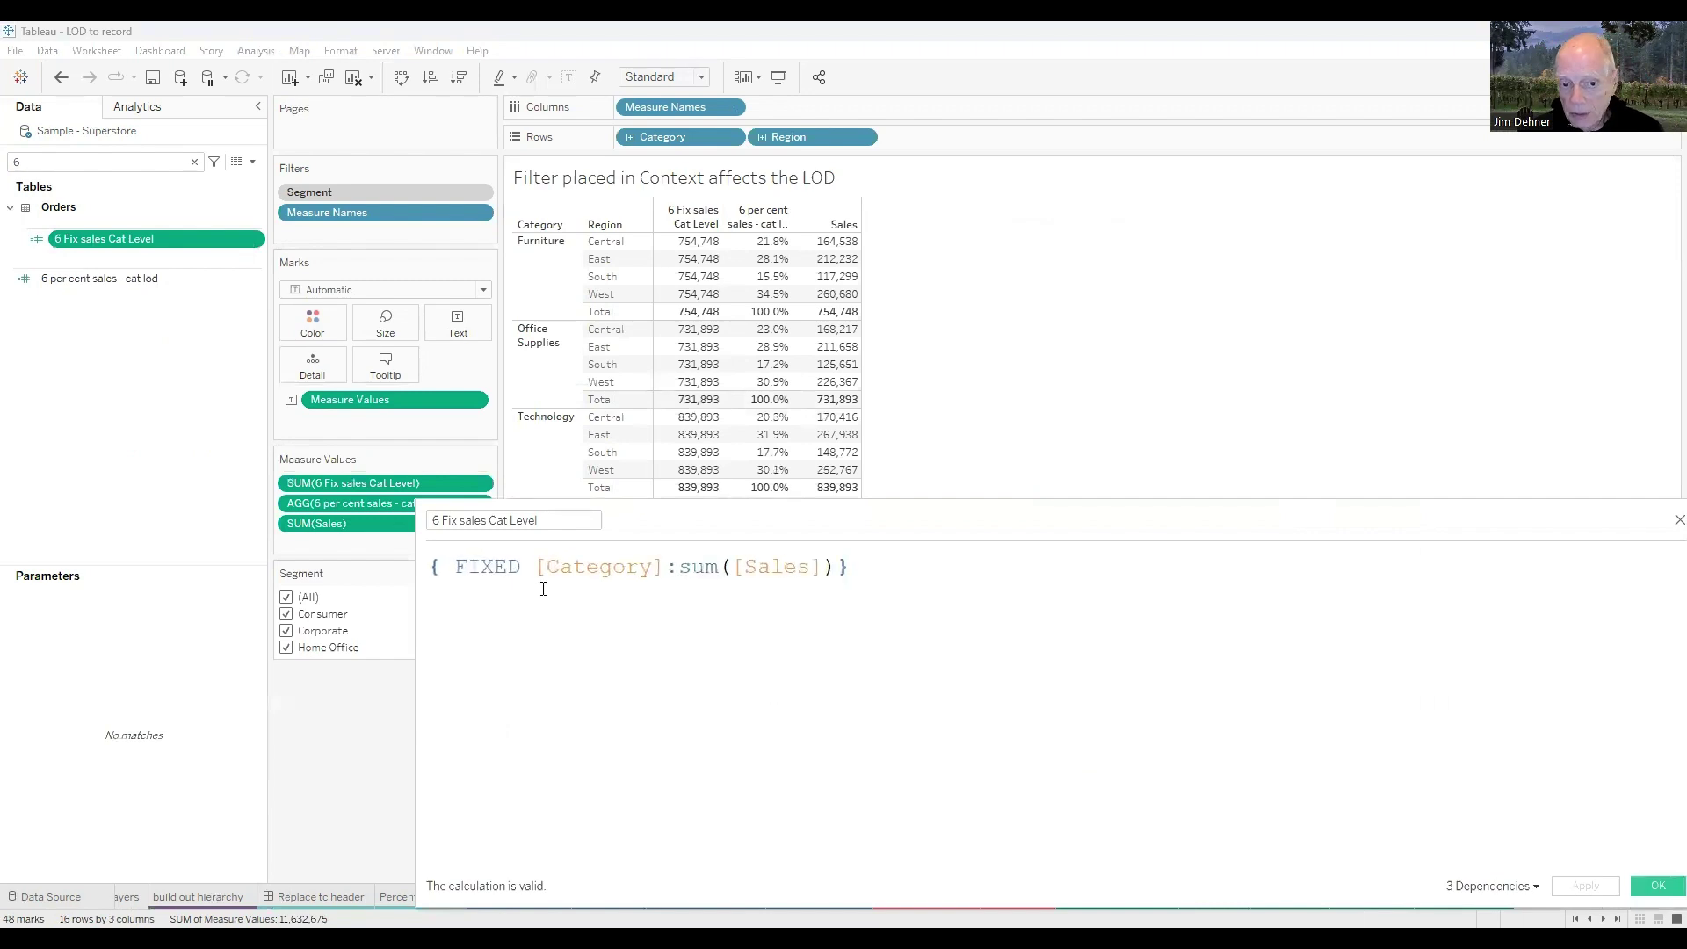
click(1678, 520)
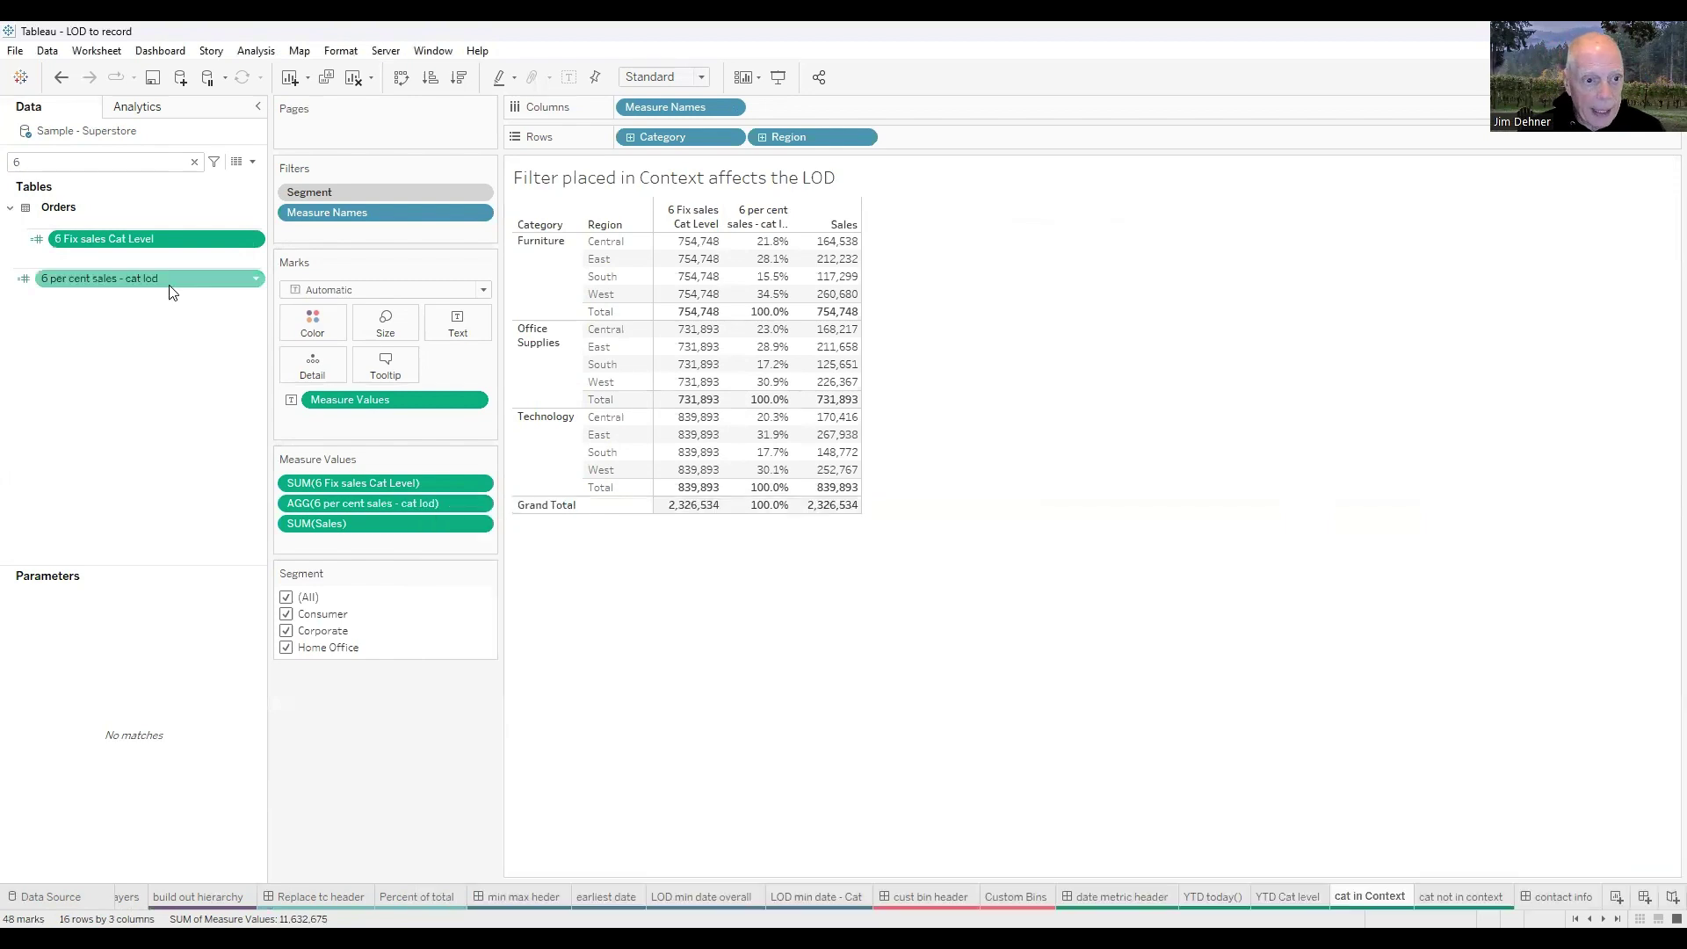
- Examine the 6 per cent sales - cat lod formula against the table with the editor moved clear of the upper rows, and close it
right_click(113, 279)
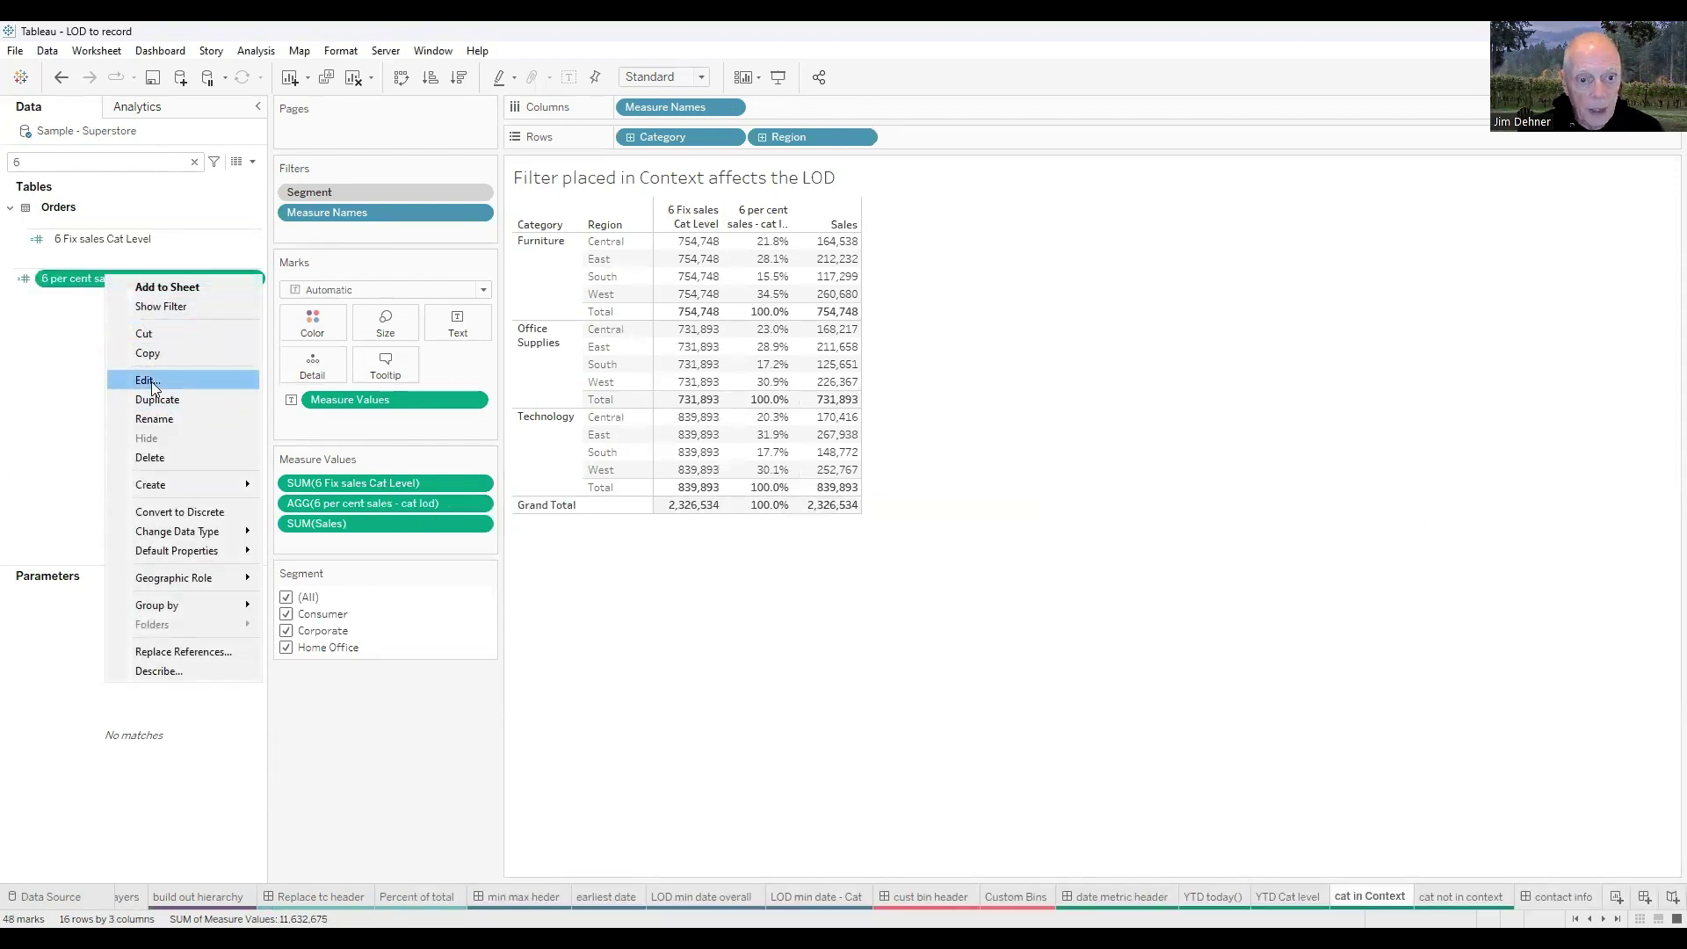
click(149, 383)
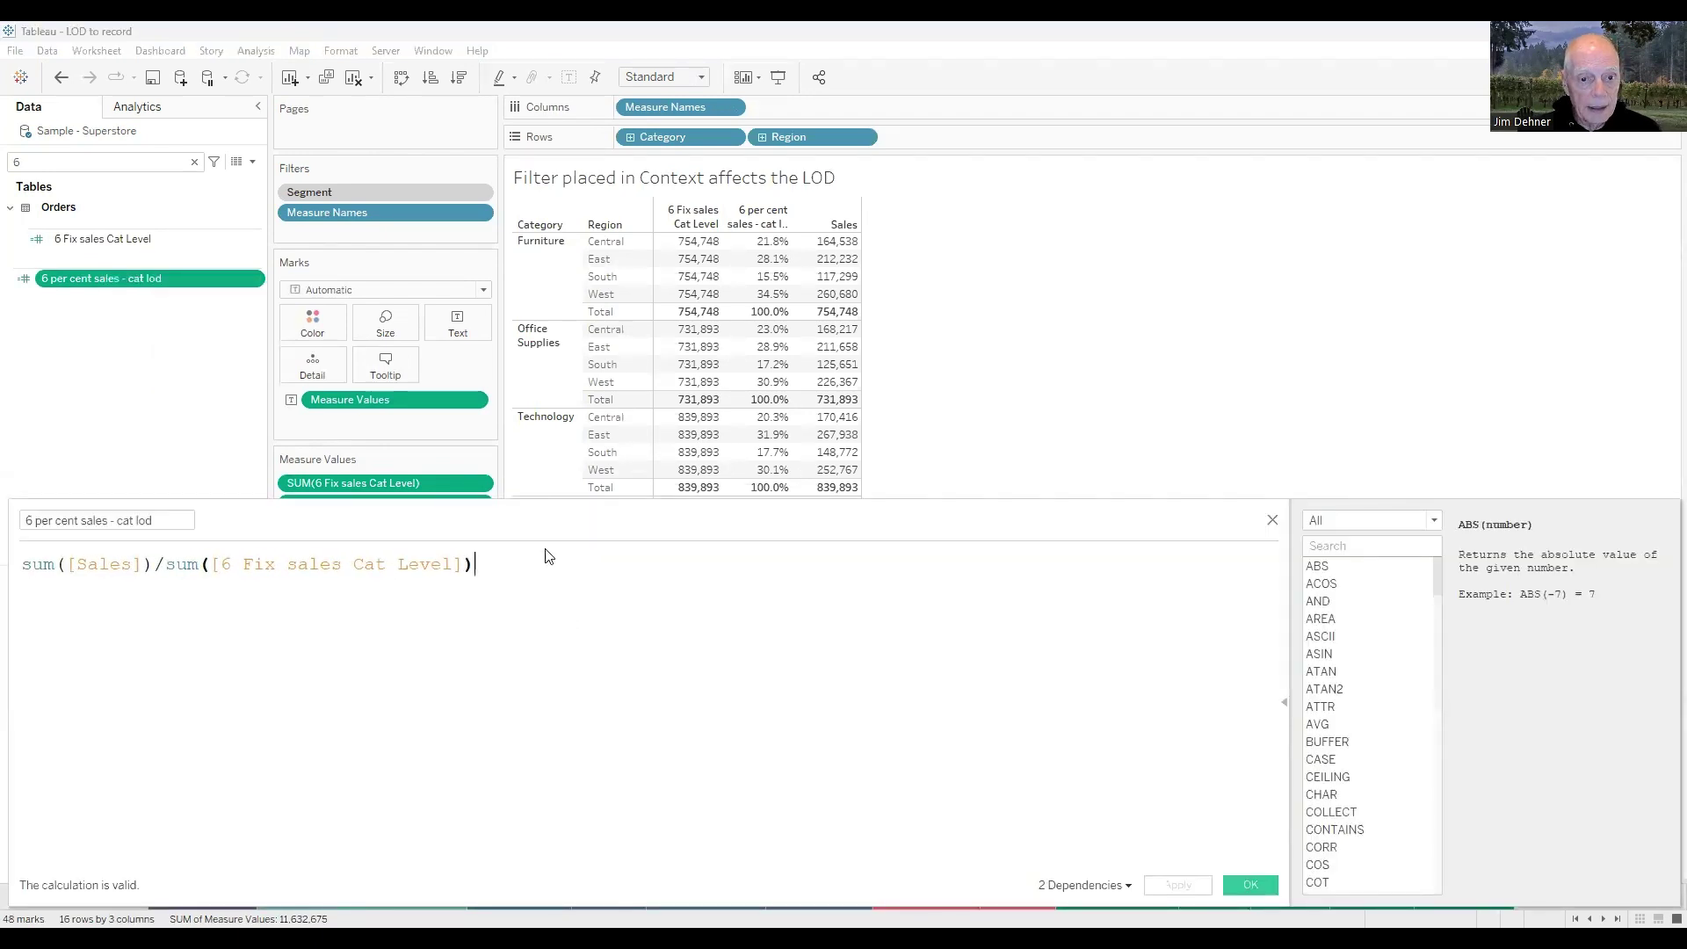
drag(900, 484, 1264, 445)
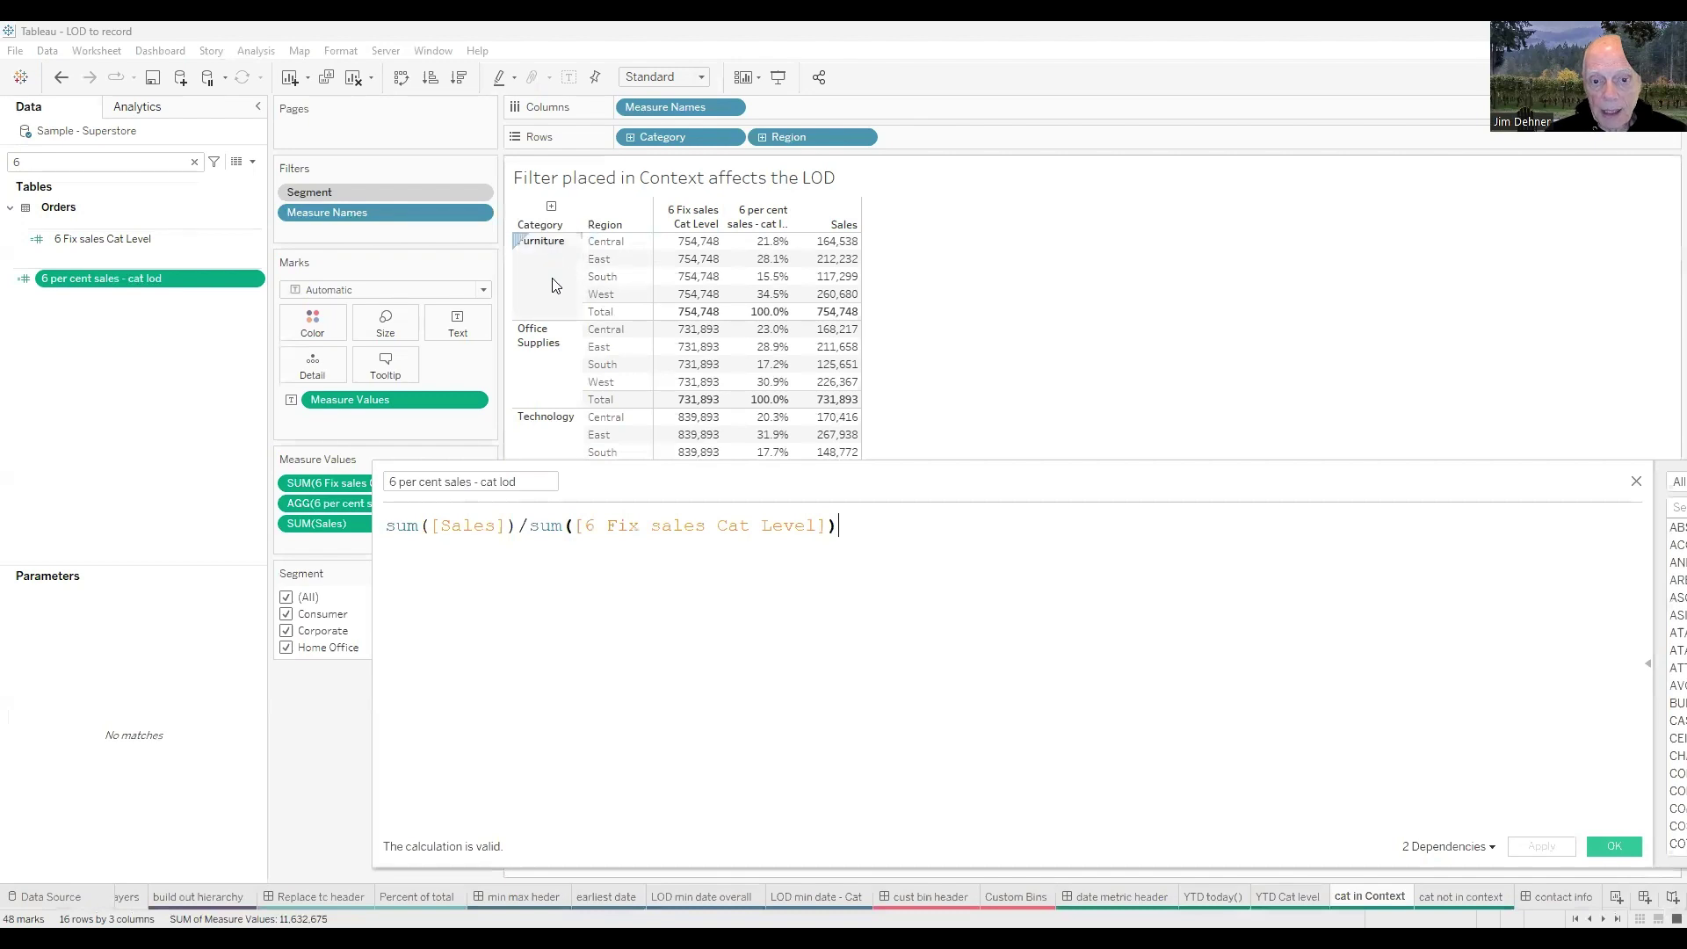
click(1610, 846)
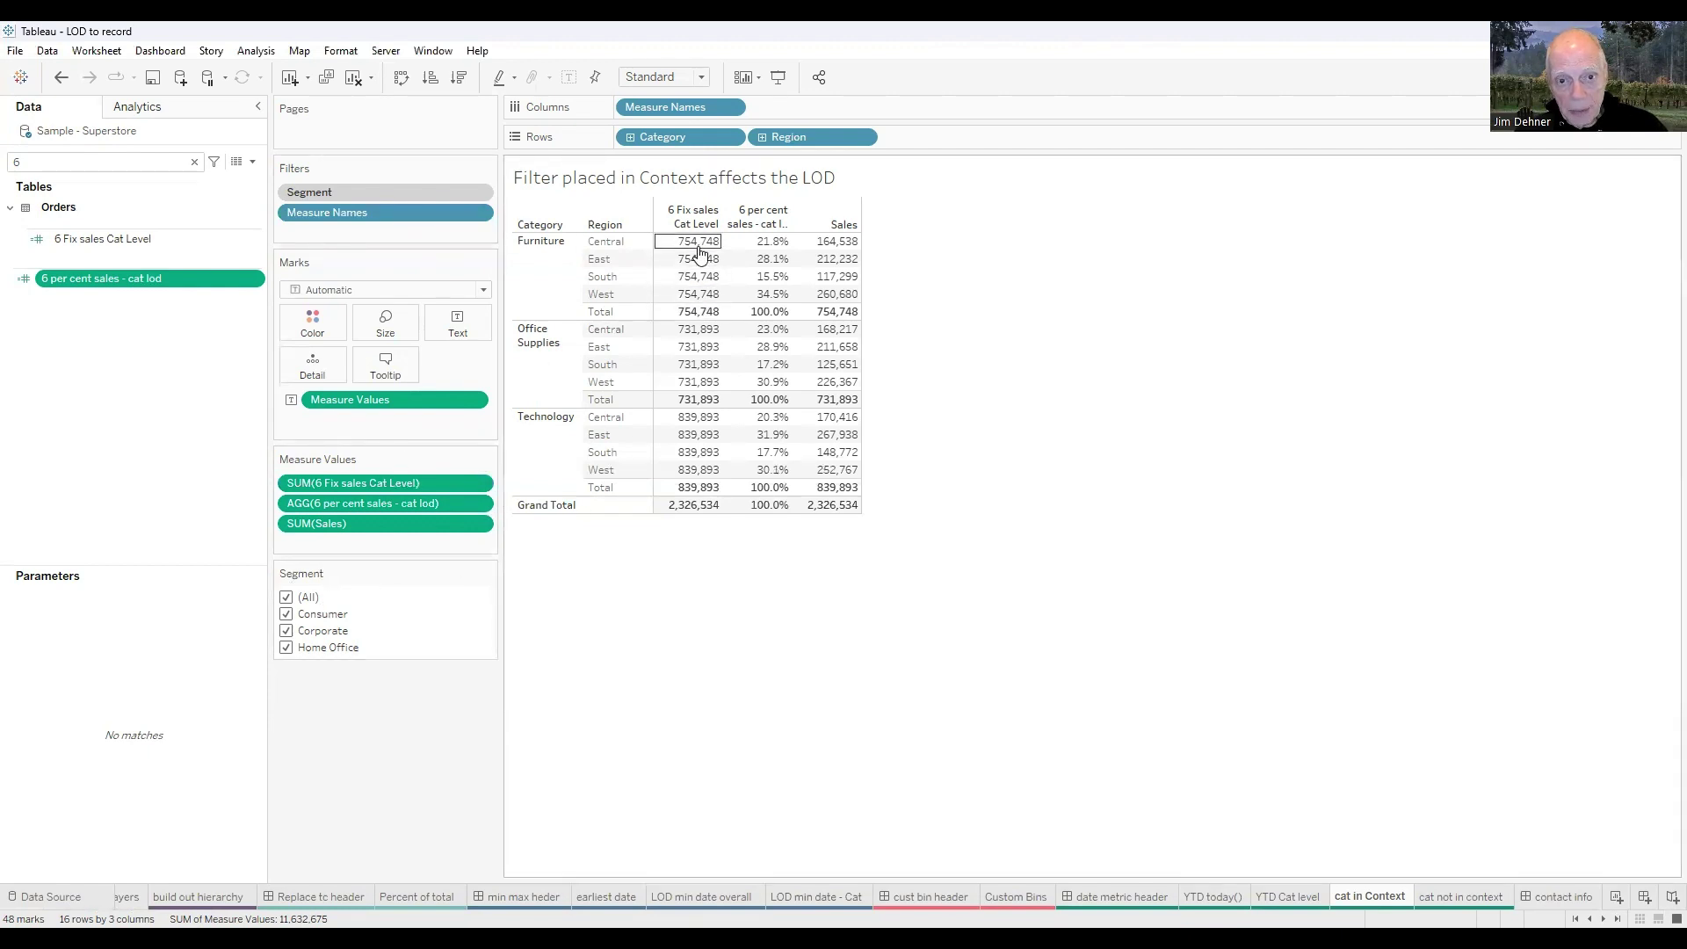
- Exclude the Consumer segment while the Segment filter is in context, and undo the exclusion
click(286, 614)
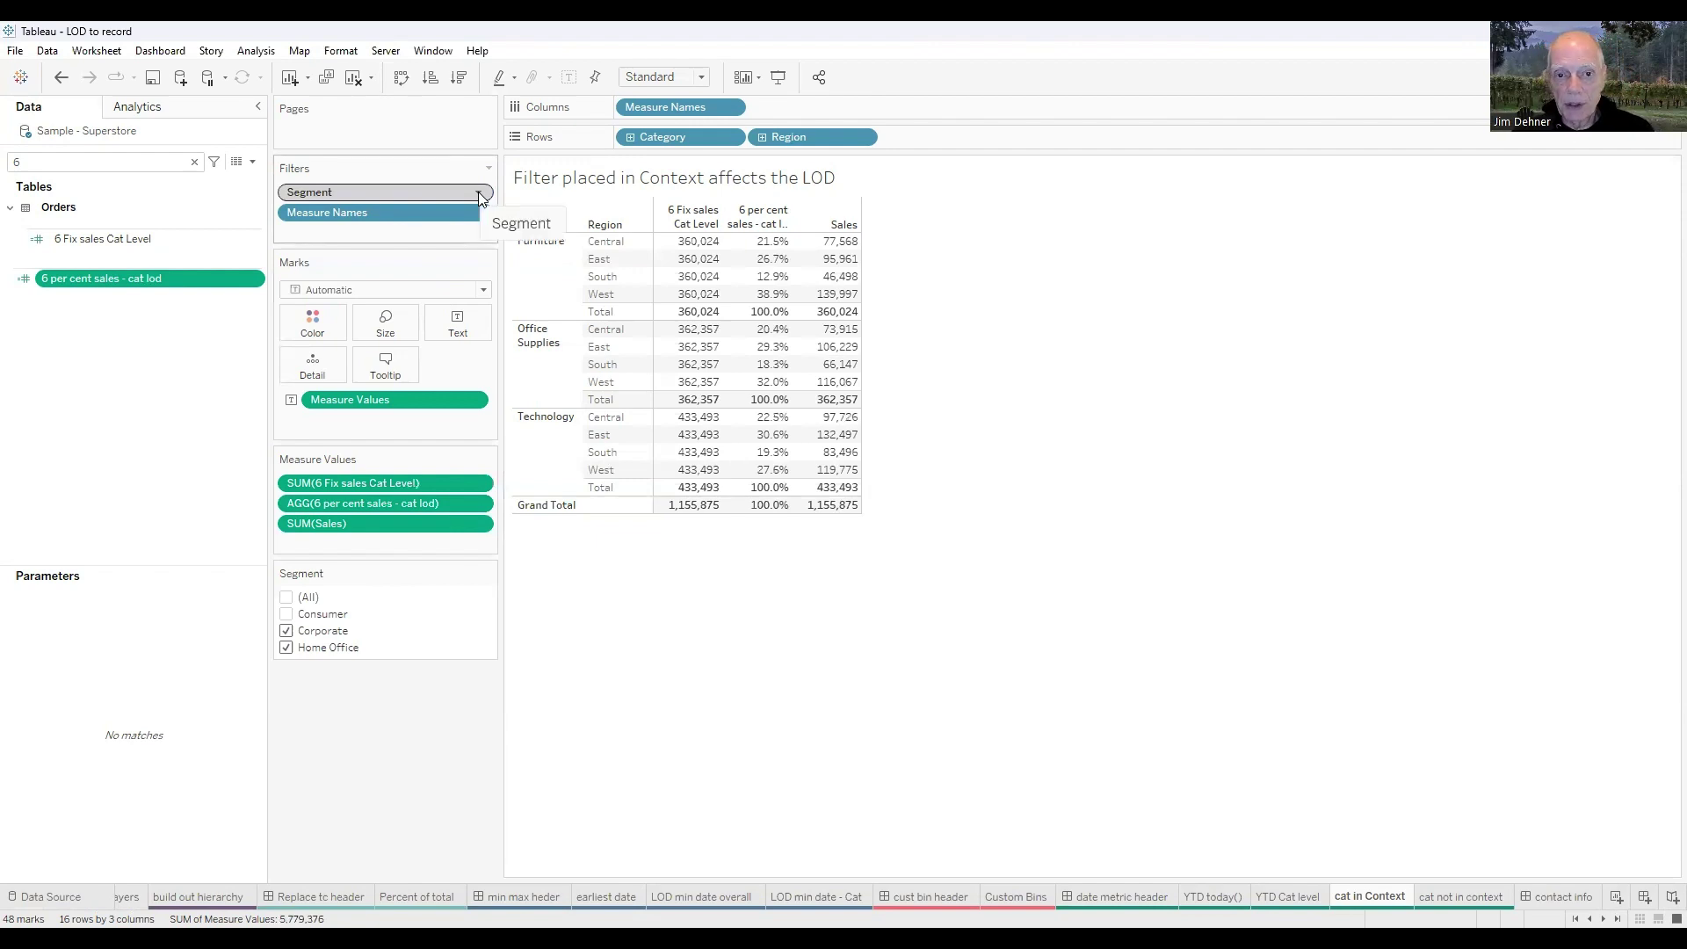
click(62, 79)
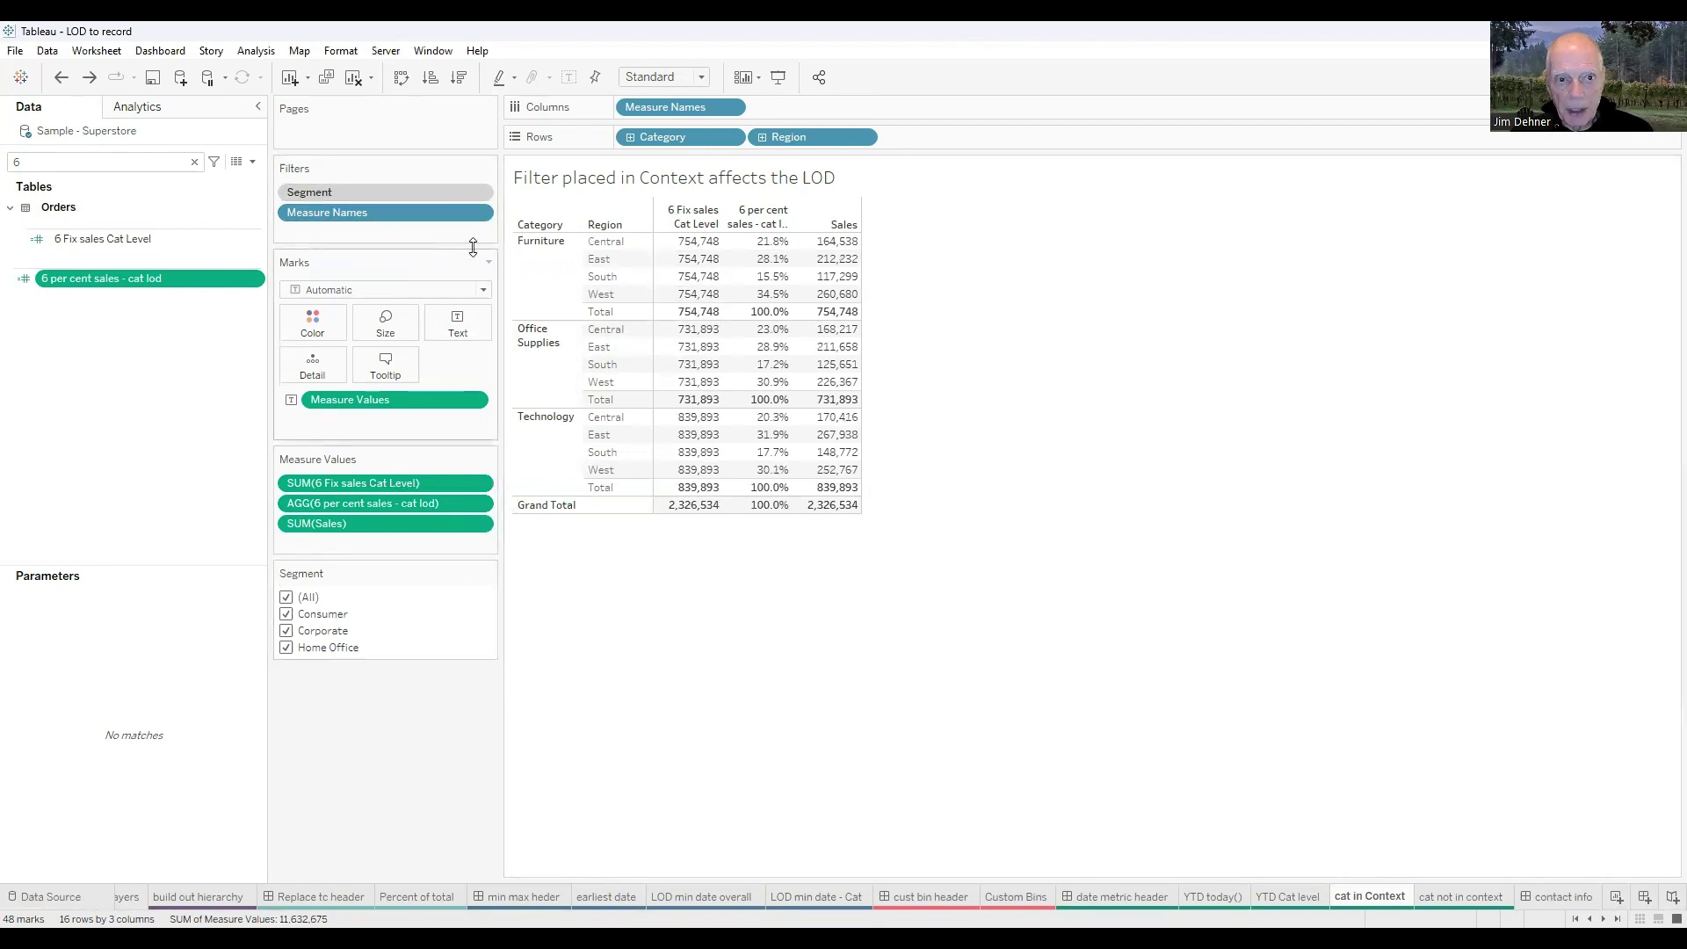
- Remove the Segment filter from context and exclude the Consumer segment
click(479, 192)
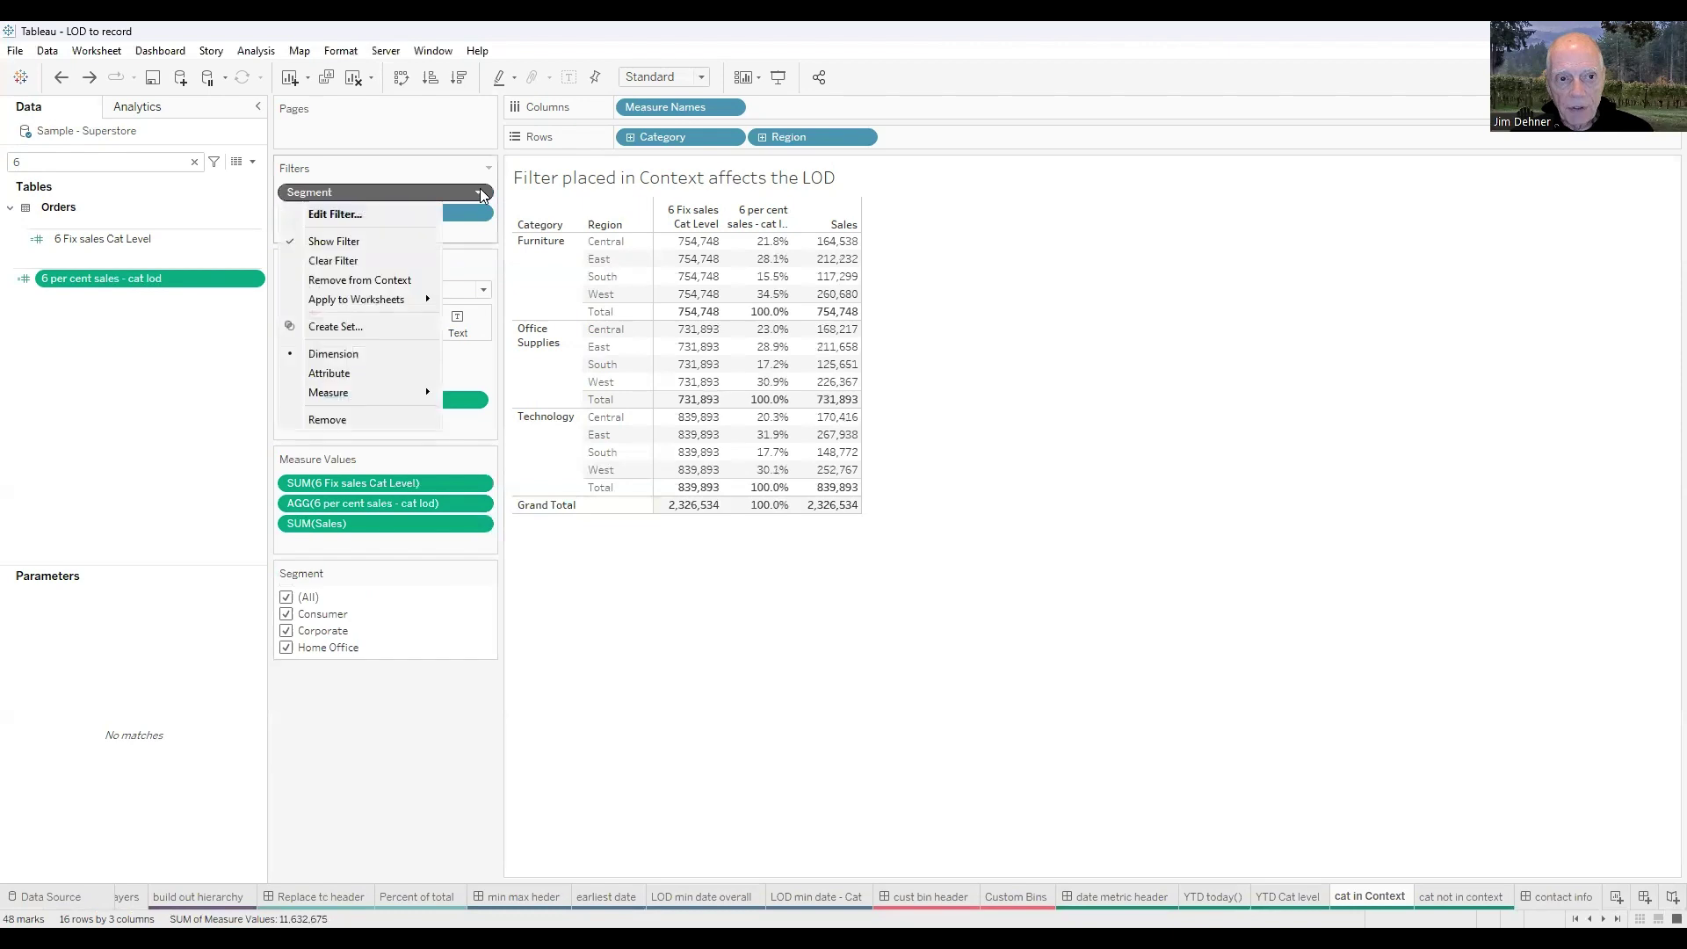
click(381, 279)
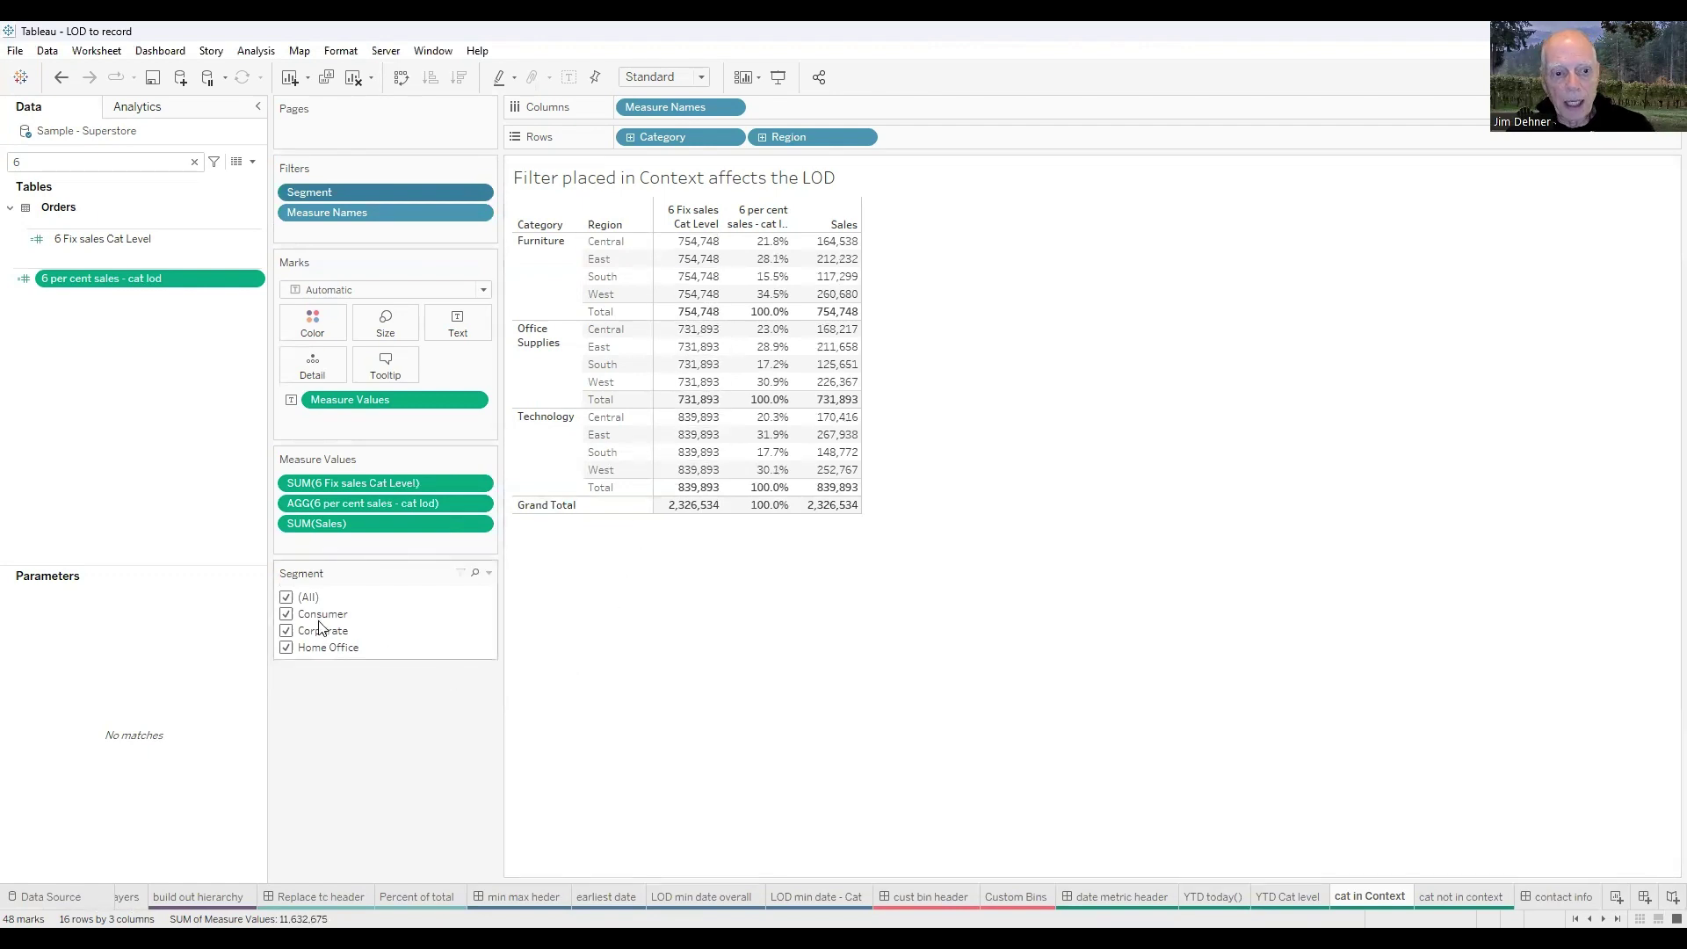
click(287, 615)
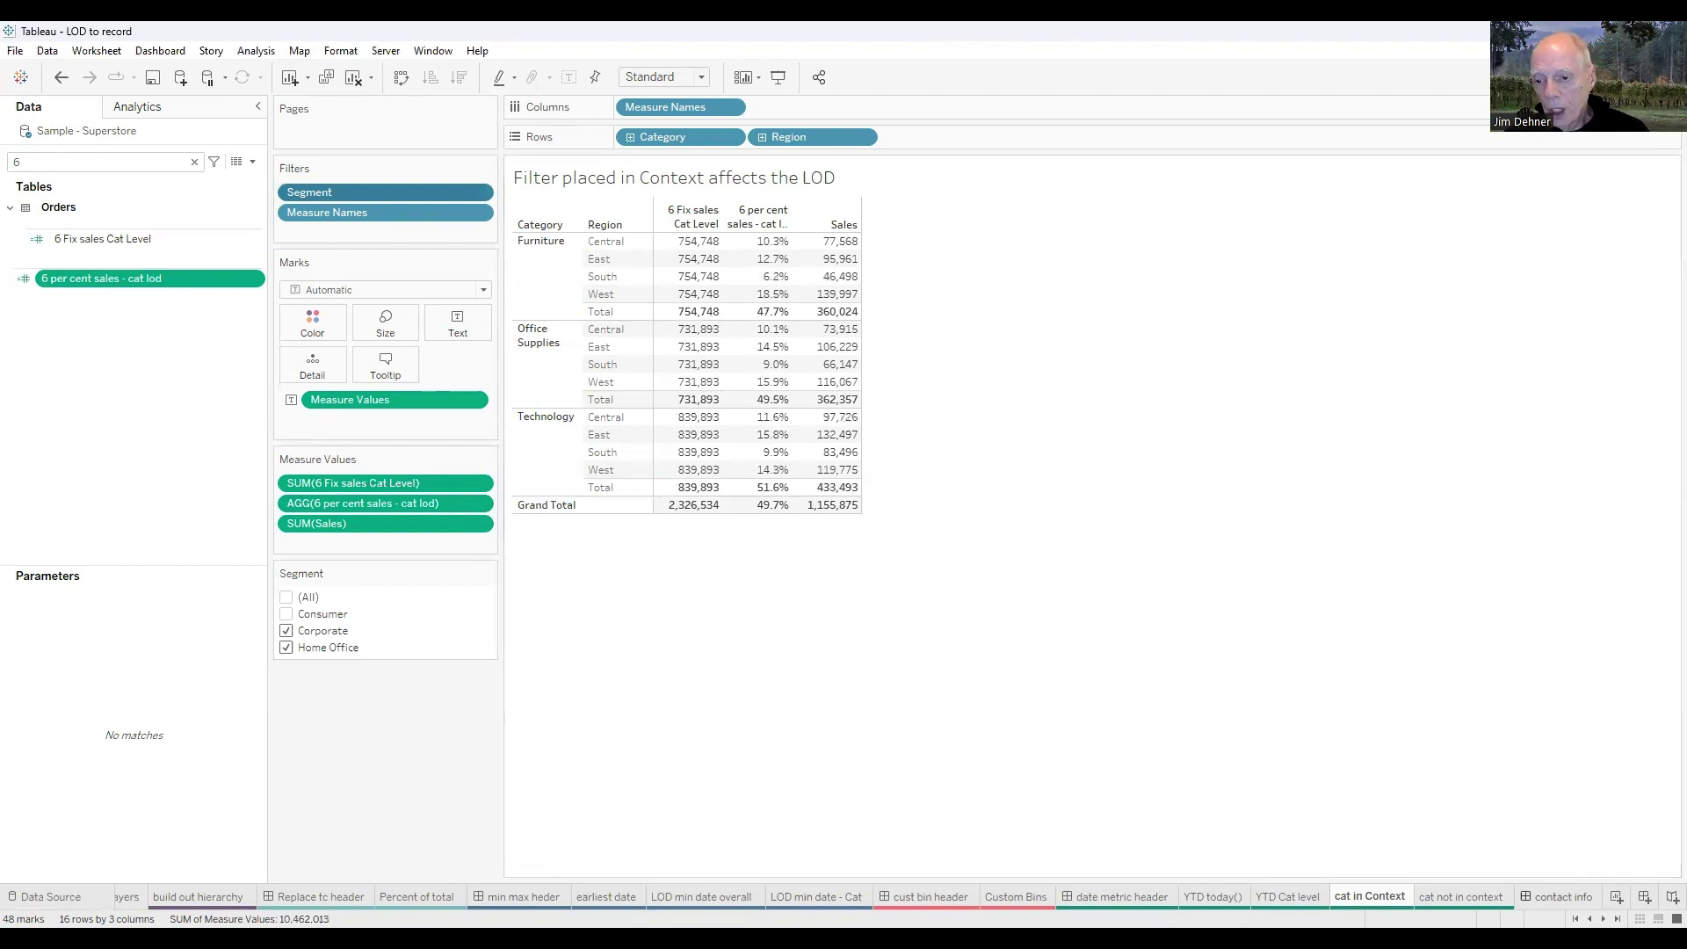
- Open the contact info dashboard
click(1562, 896)
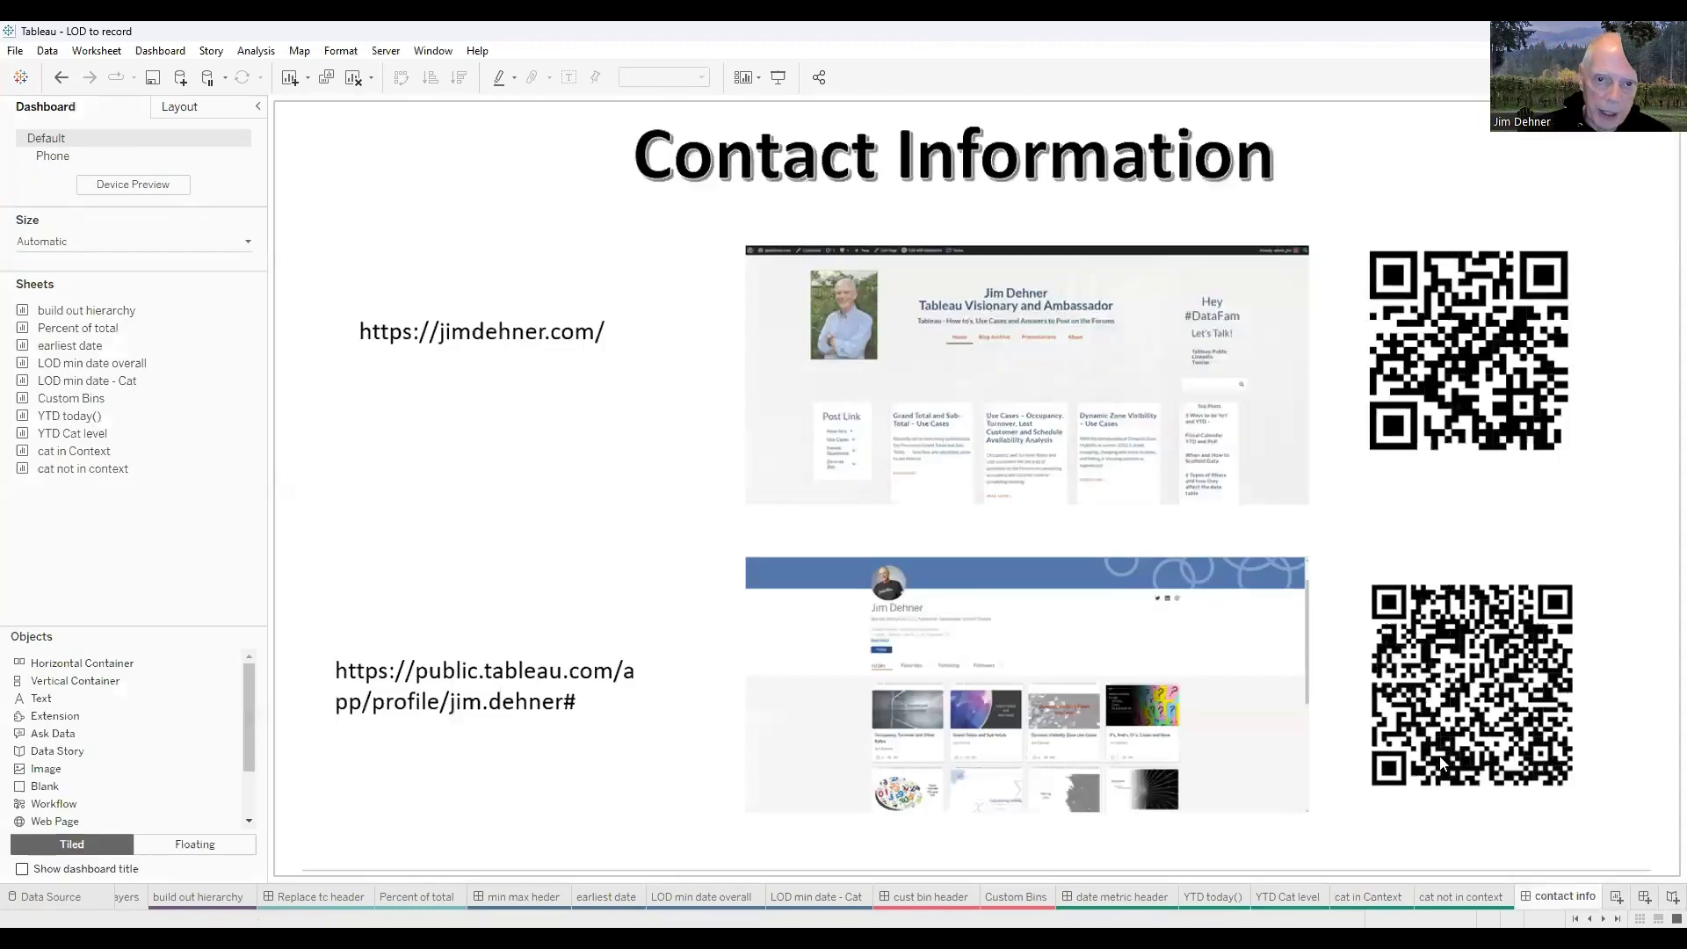